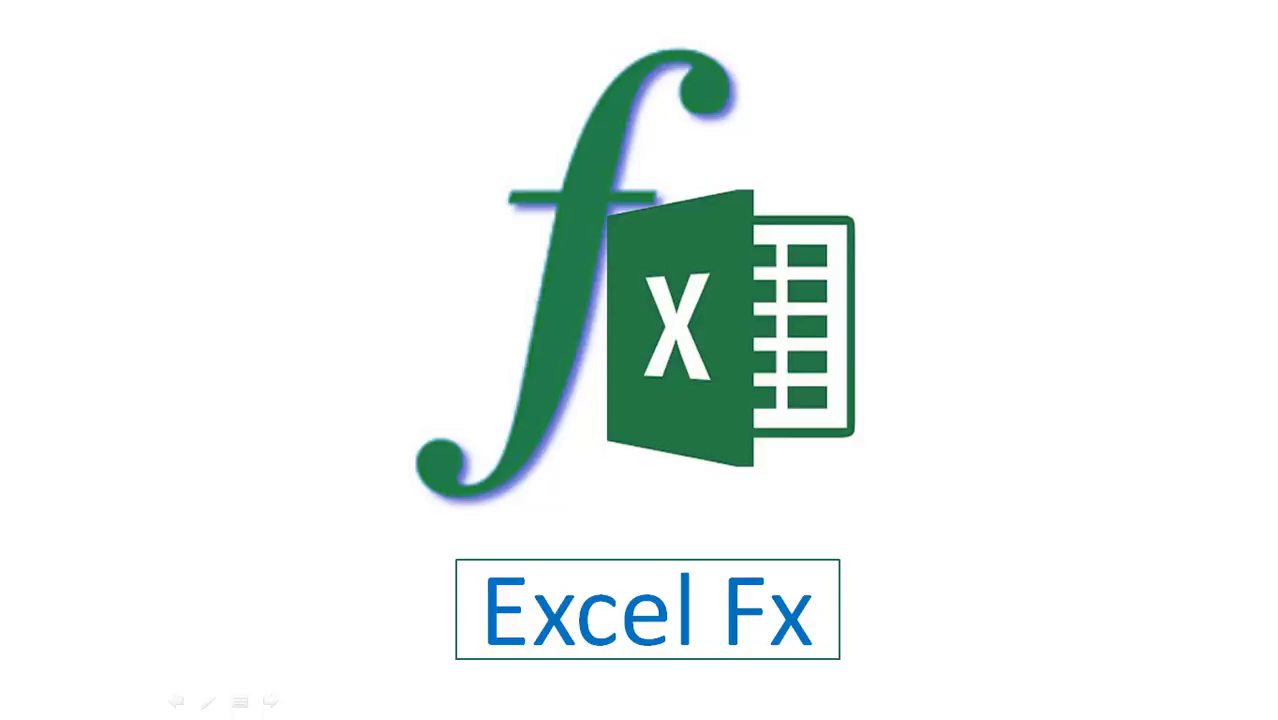
- Move the slideshow on from the Excel Fx logo slide to the 'Name Manager' title slide
key(Right)
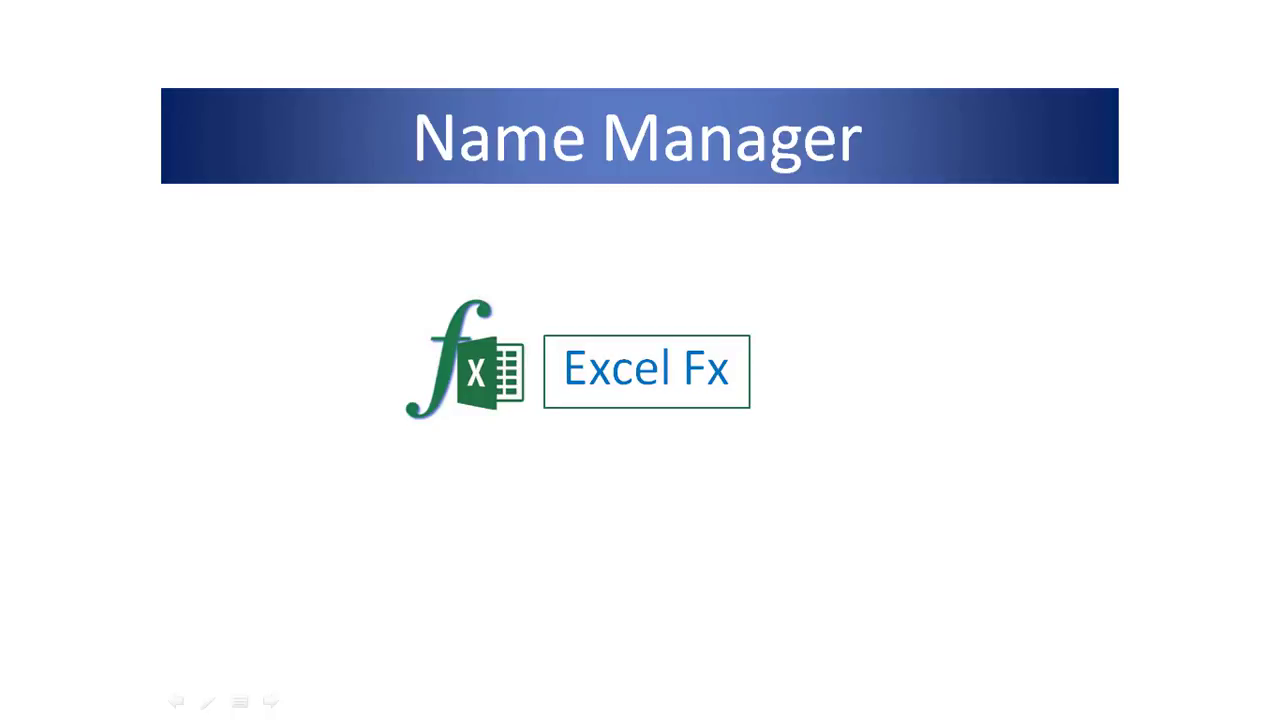
- Advance the slideshow to the 'What You'll Learn' slide
key(Right)
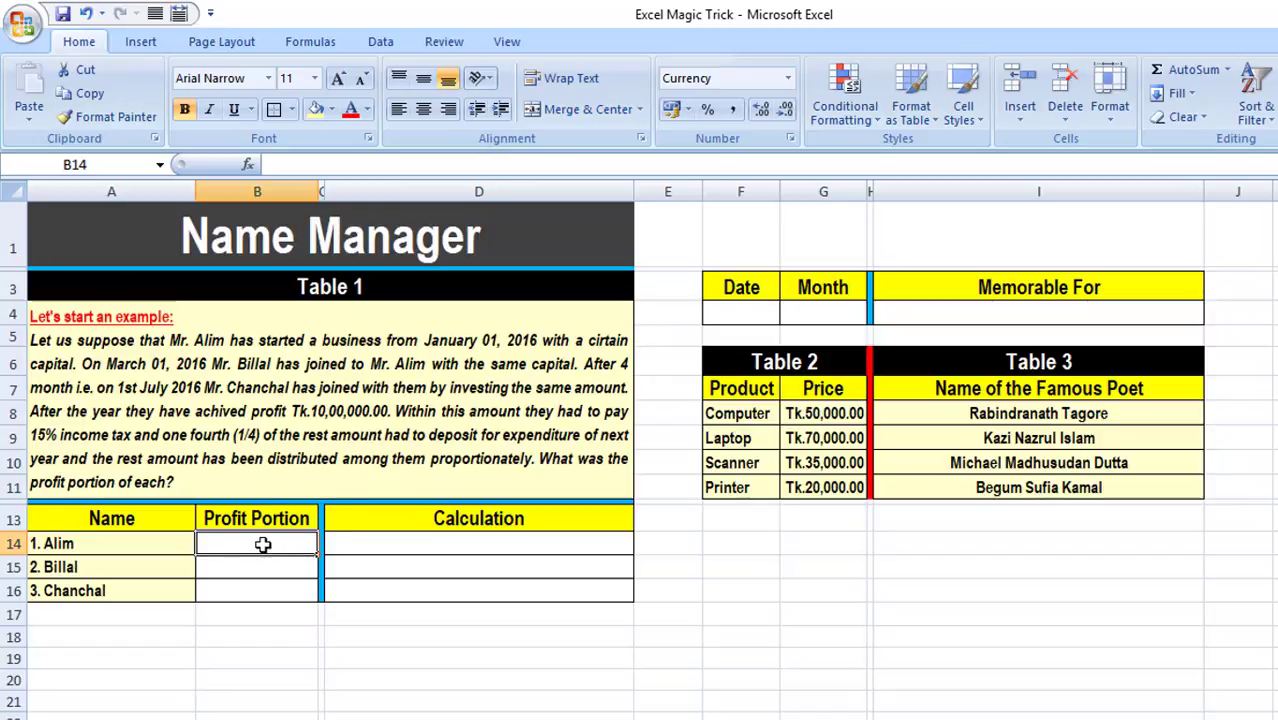
- Enter =Alim, =Billal and =Chanchal in B14:B16, accepting each AutoComplete name suggestion
text(=)
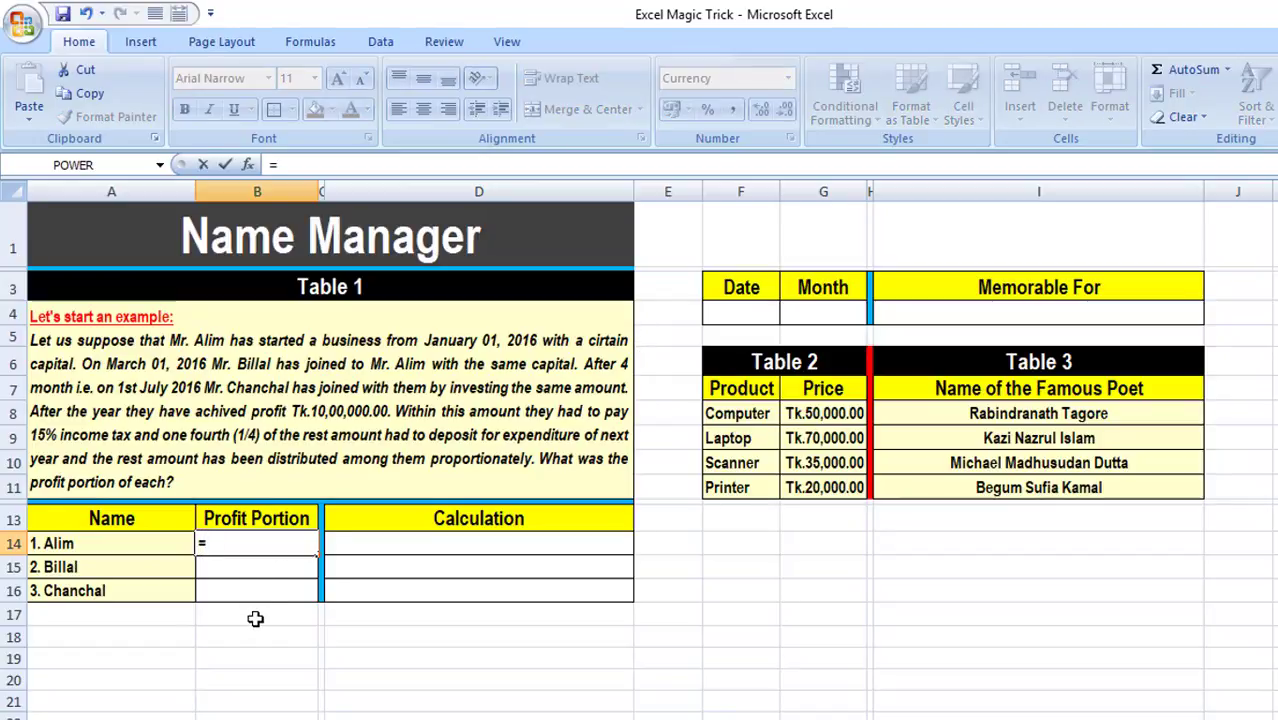
text(alim)
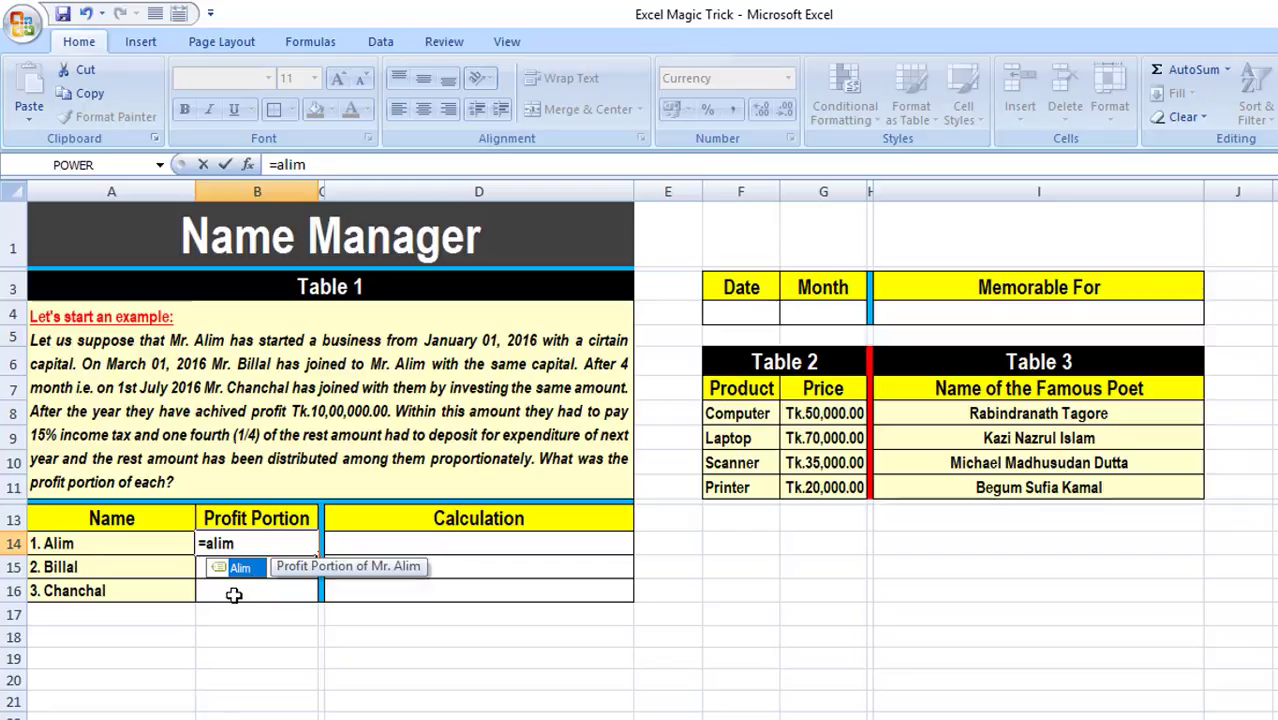
key(Return)
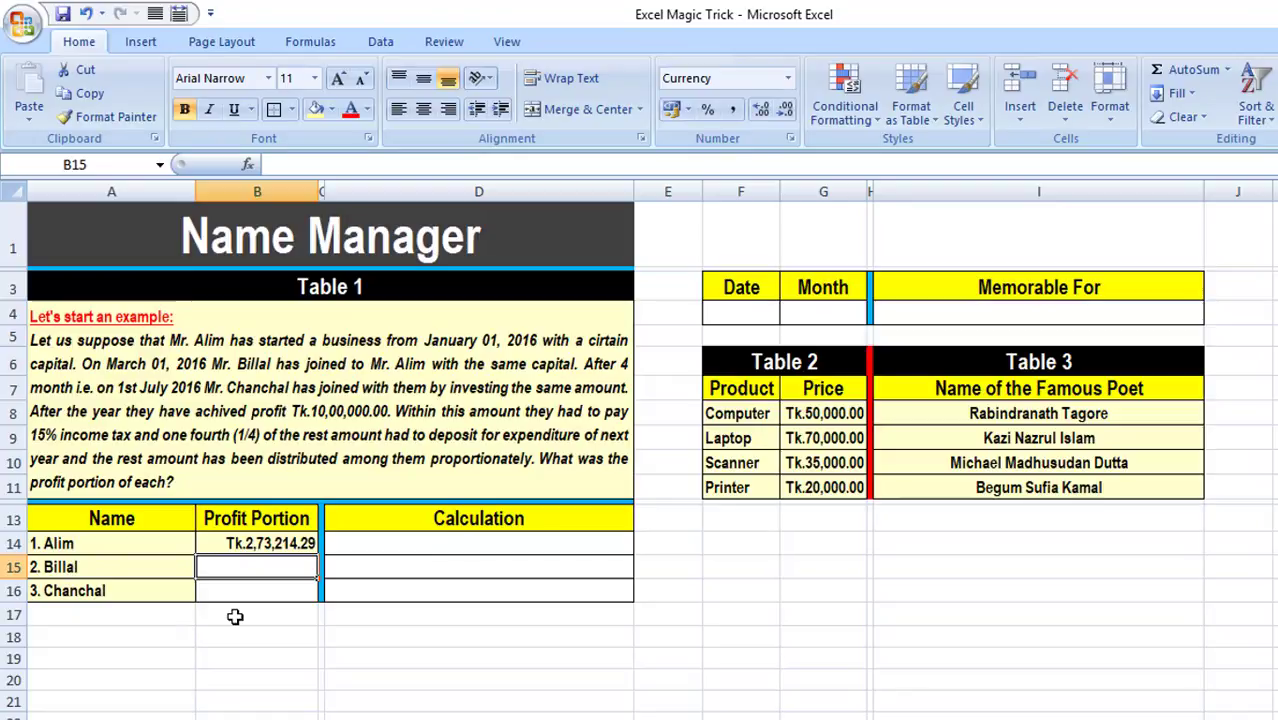
text(=bi)
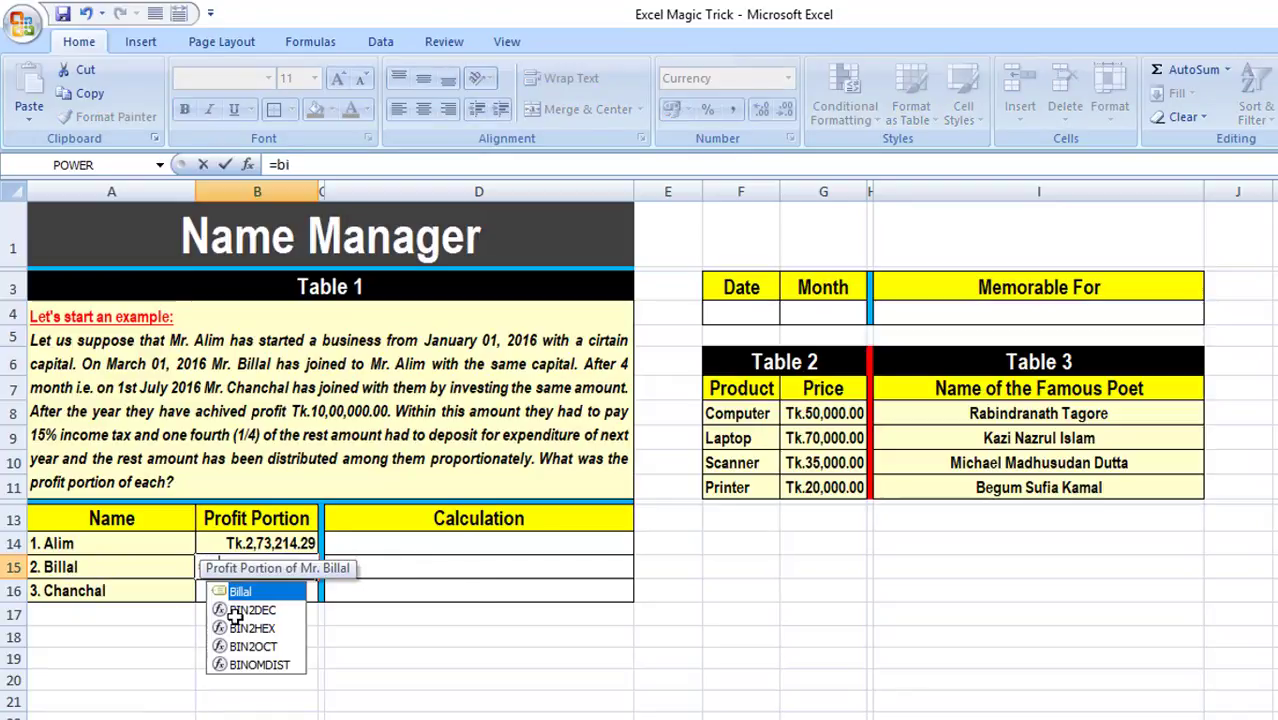
text(ll)
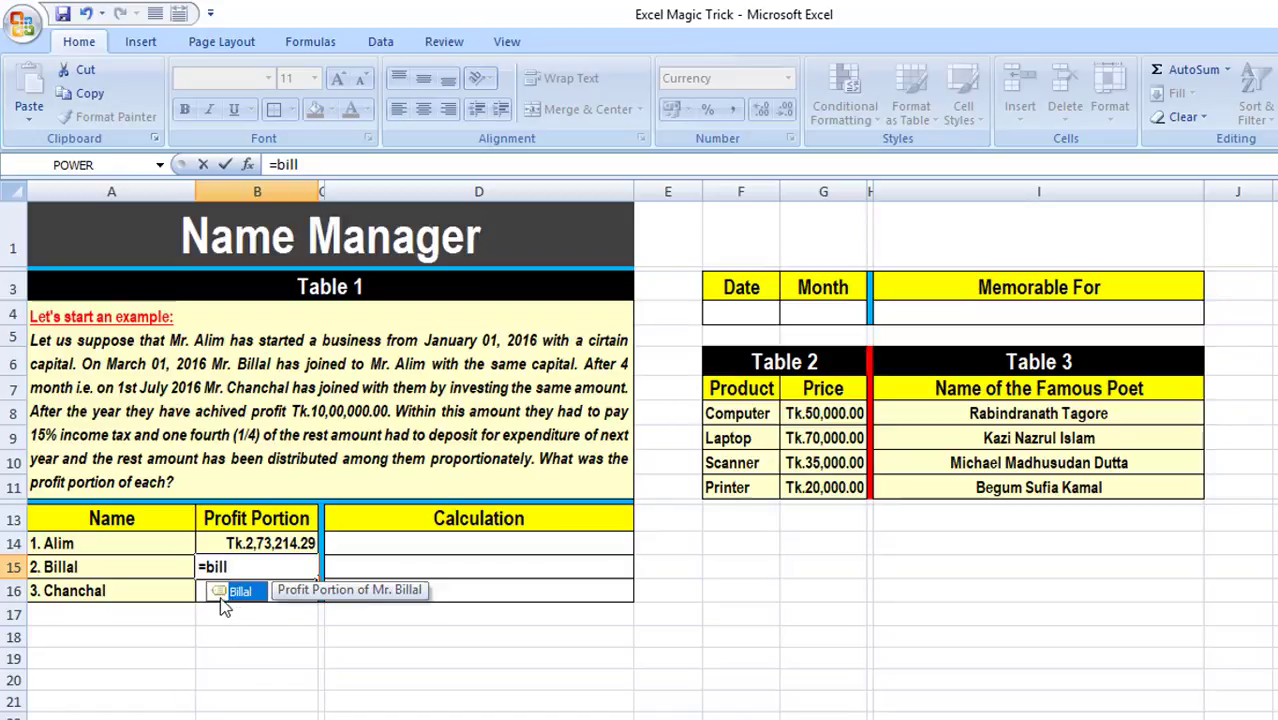
double_click(229, 592)
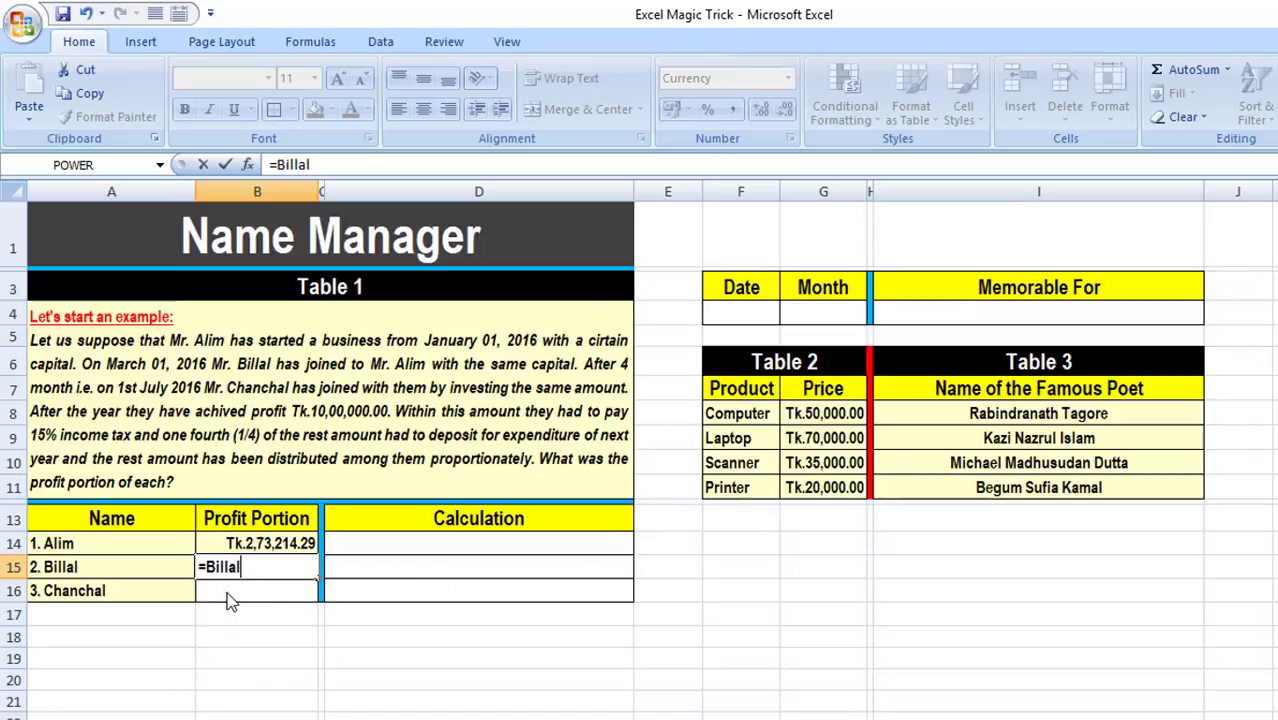
key(Return)
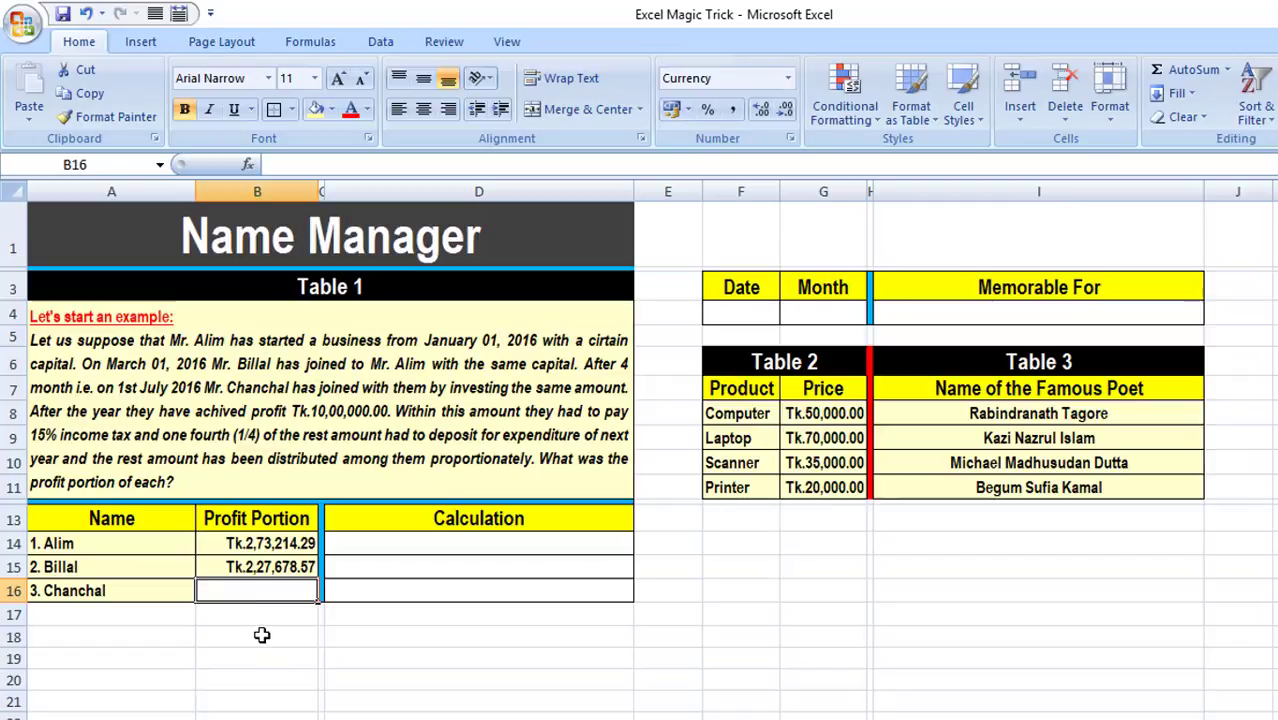
text(=)
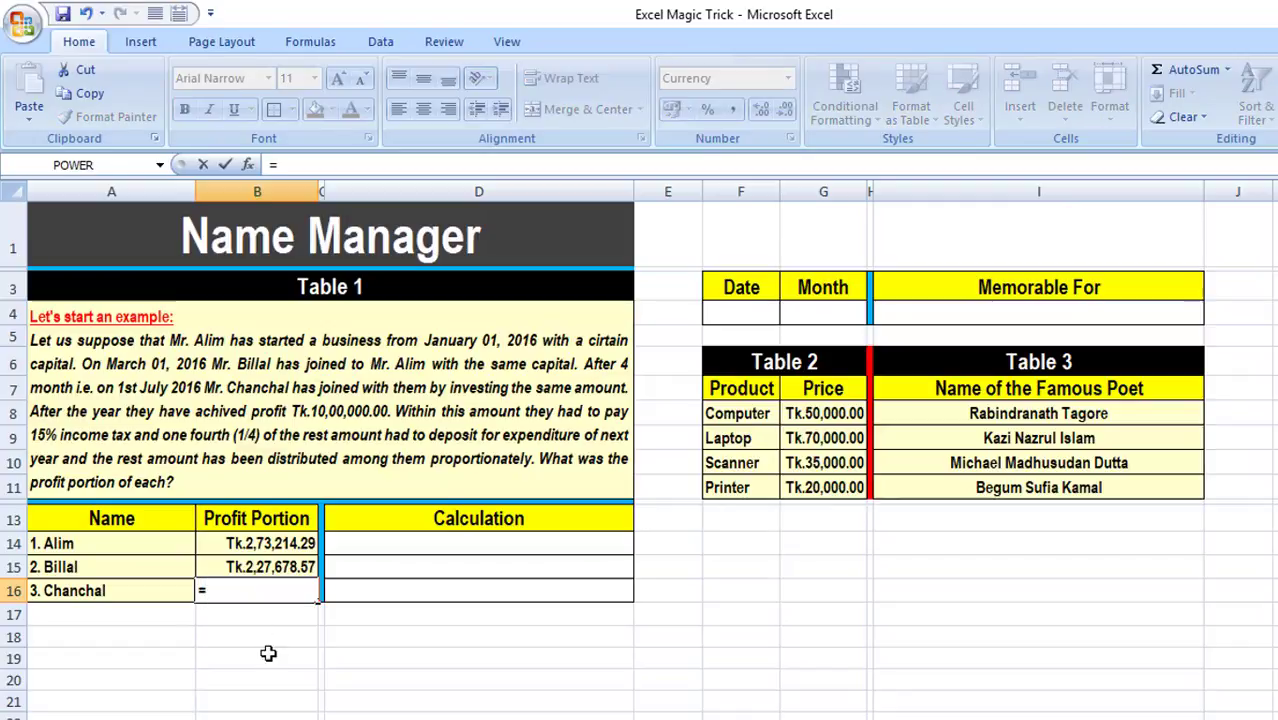
text(cha)
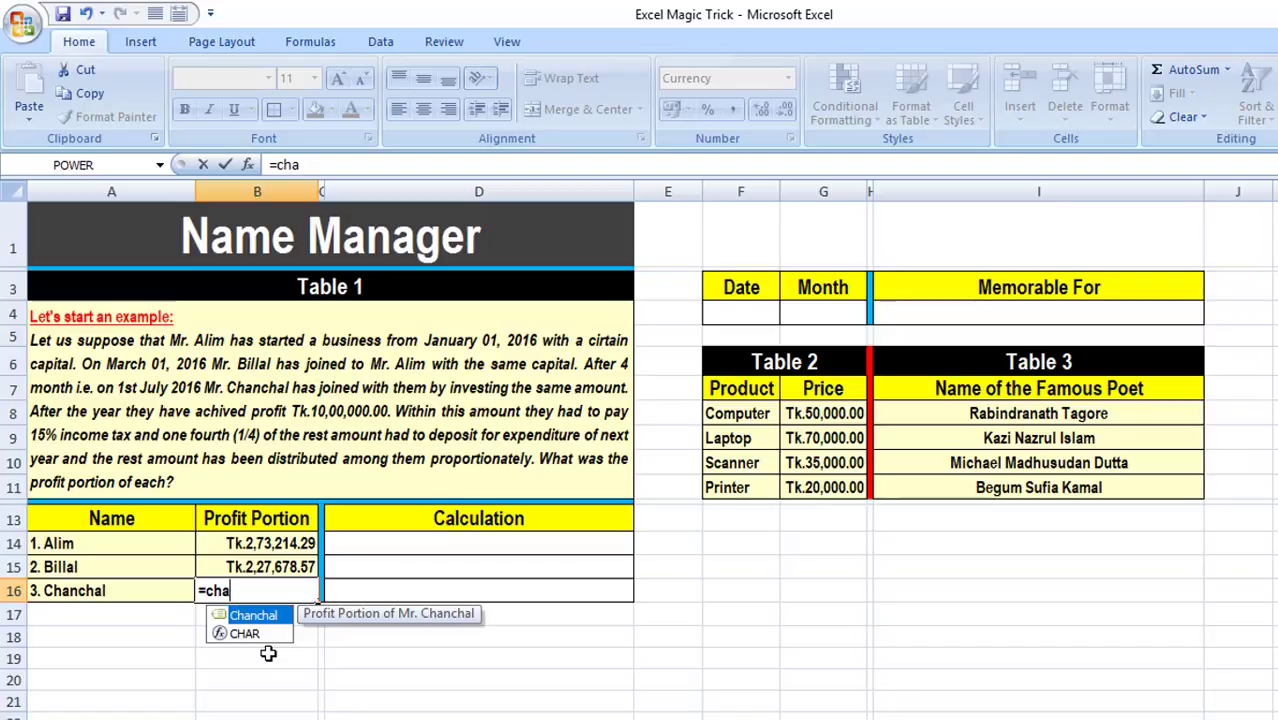
key(Tab)
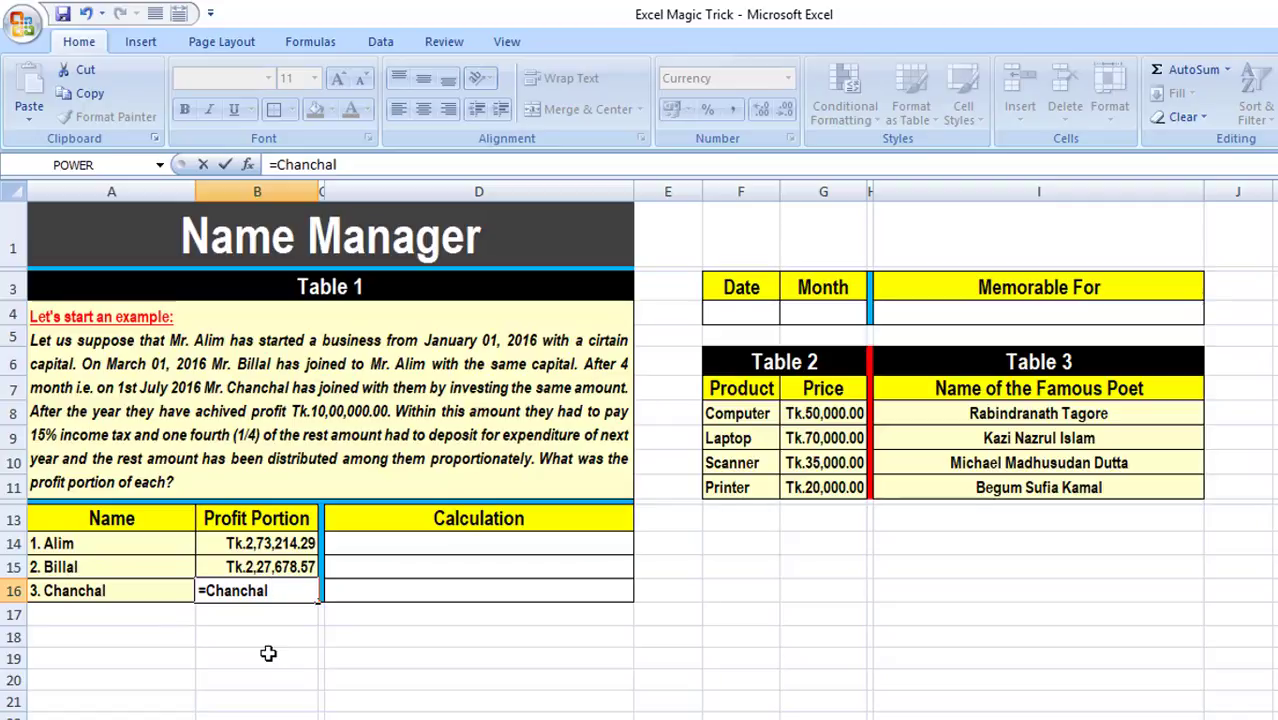
key(Return)
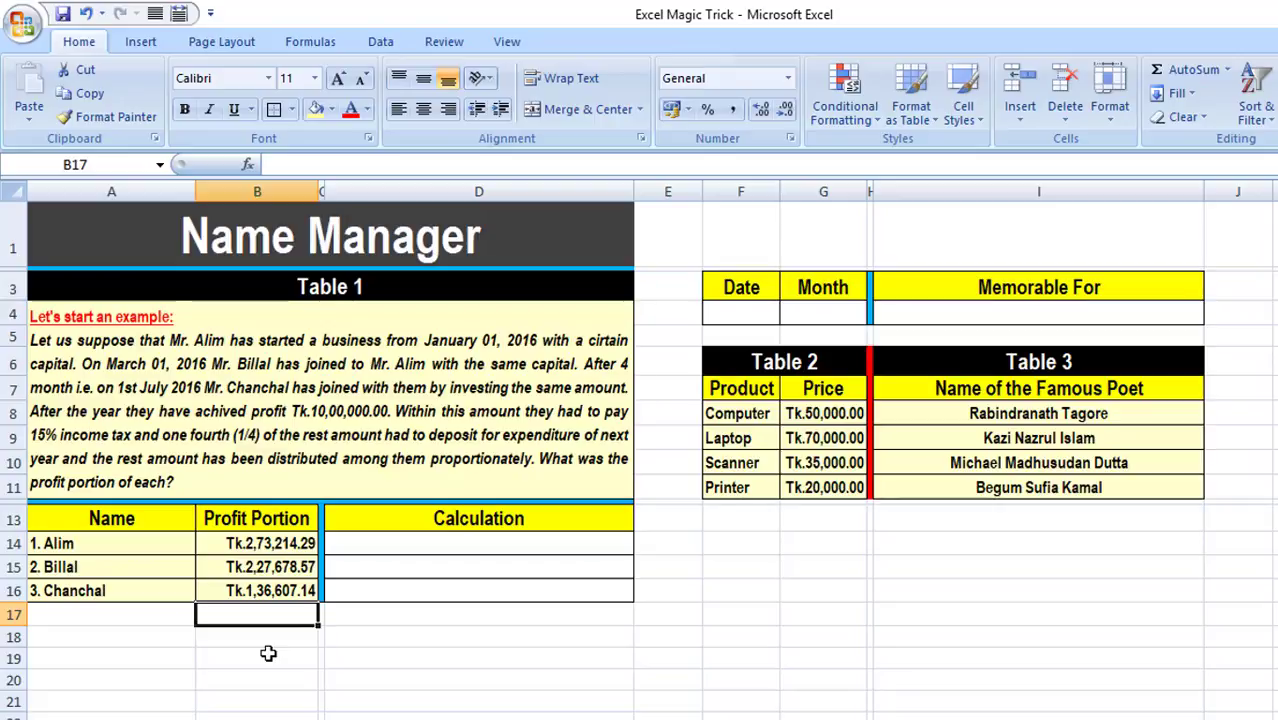
click(384, 549)
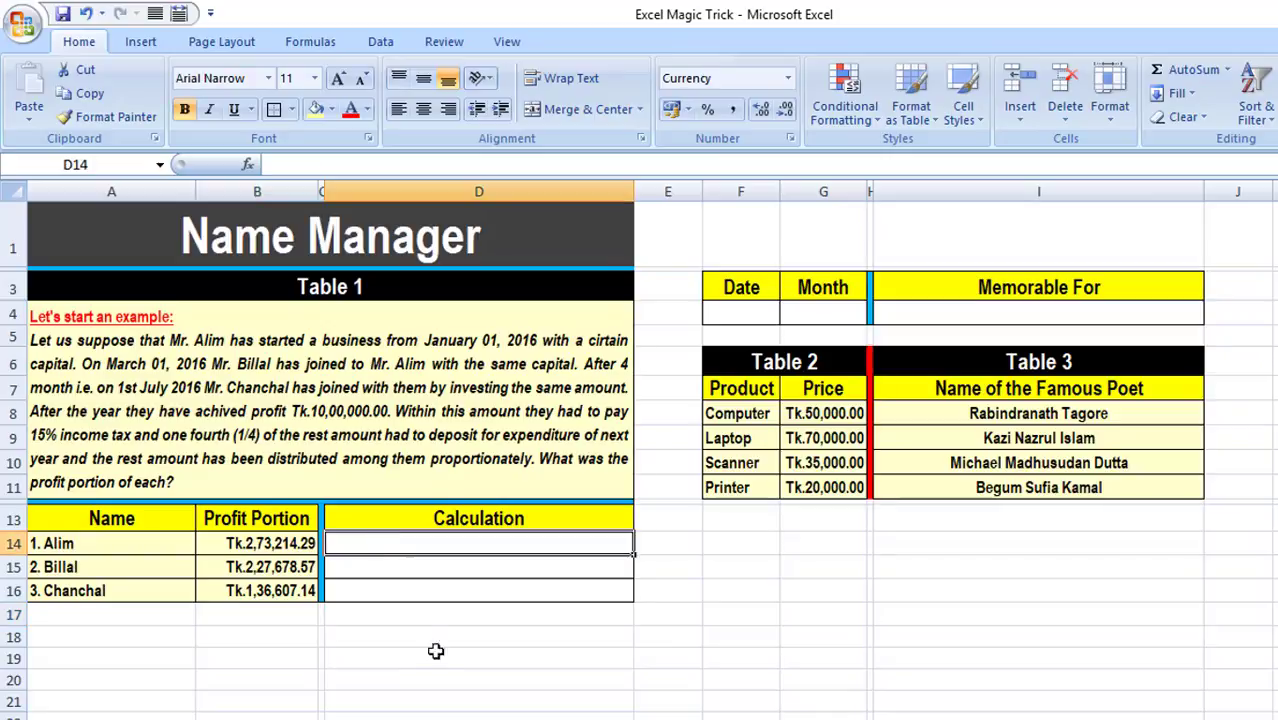
text(=)
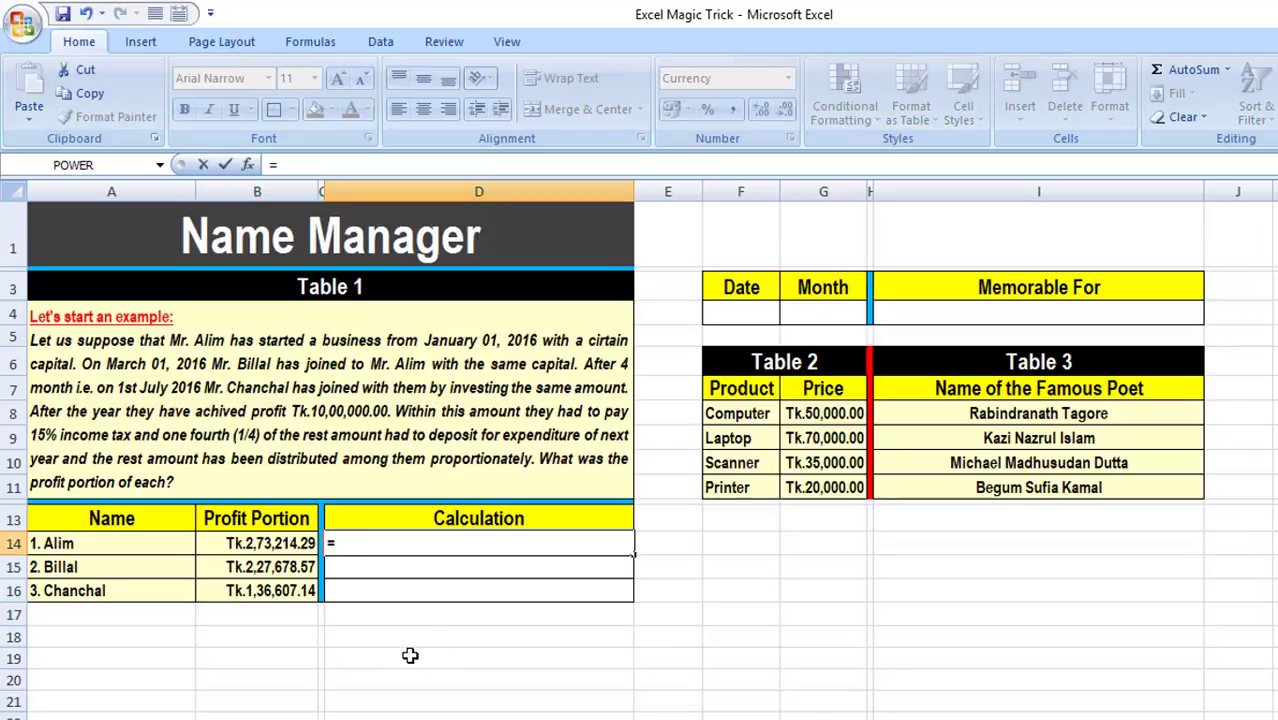
text(1)
text(000000)
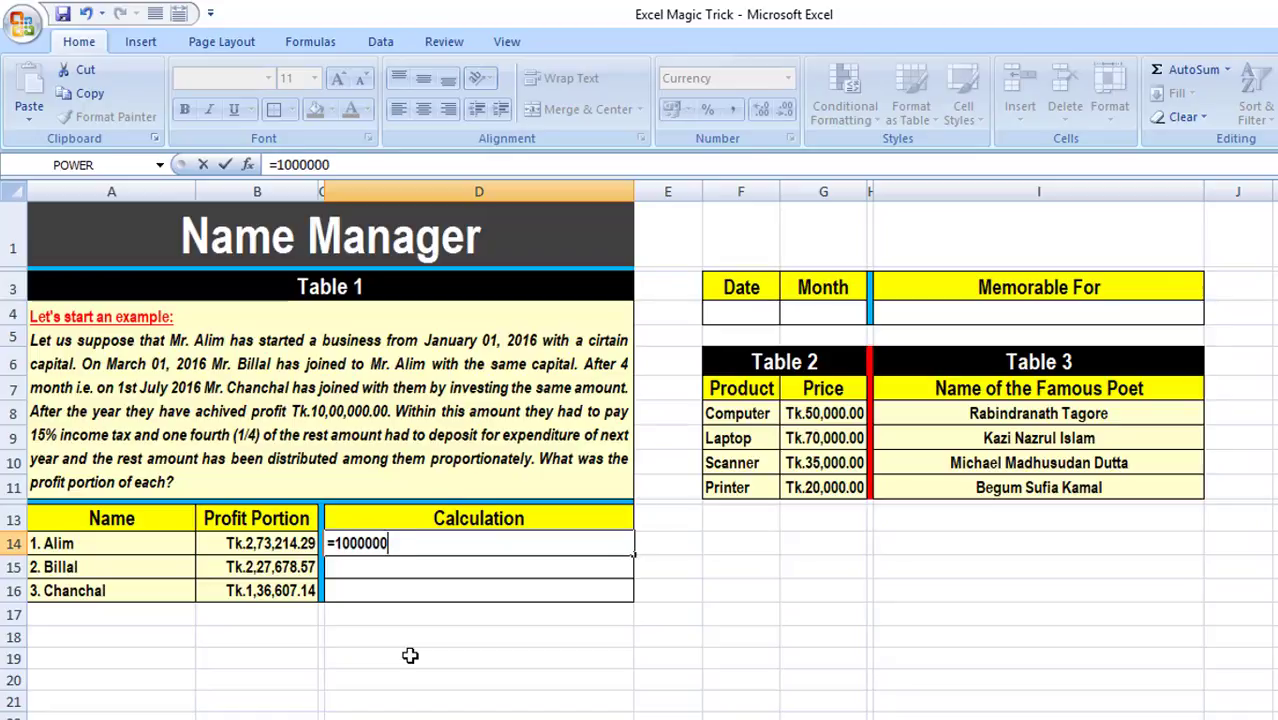
text(-)
text(10)
text(00000)
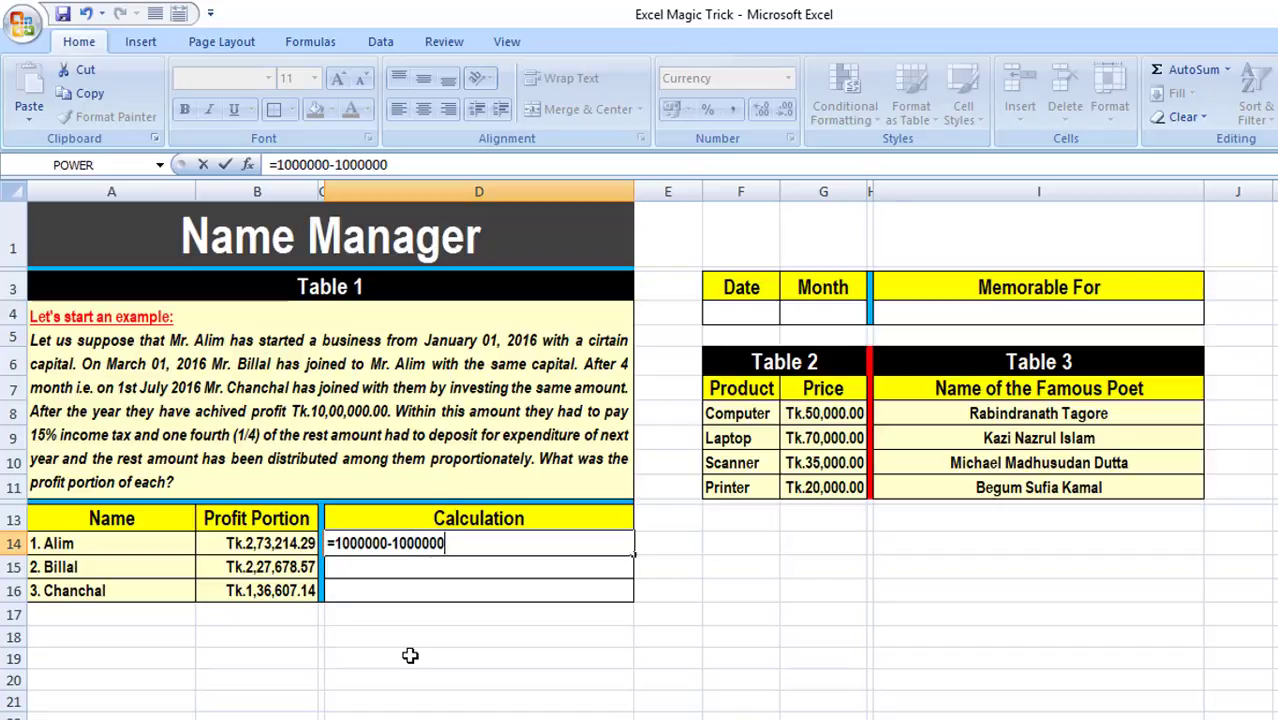
text(*15)
text(%)
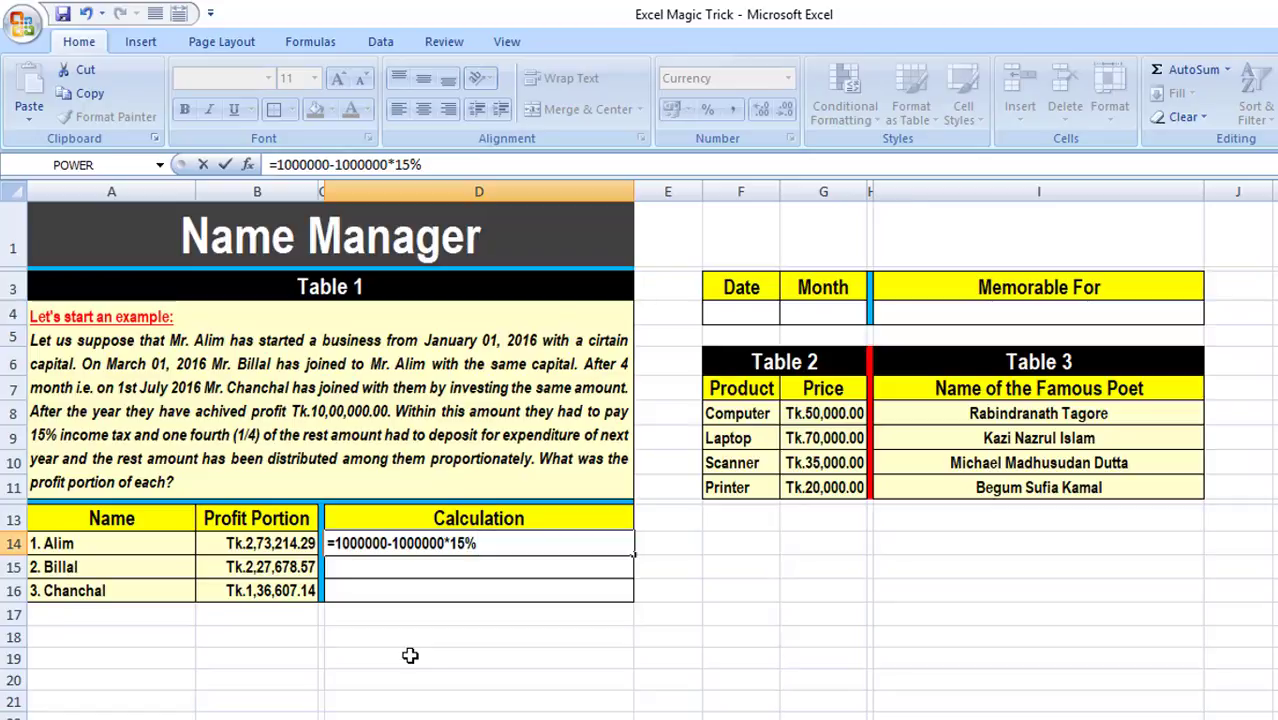
click(334, 542)
text(()
click(490, 542)
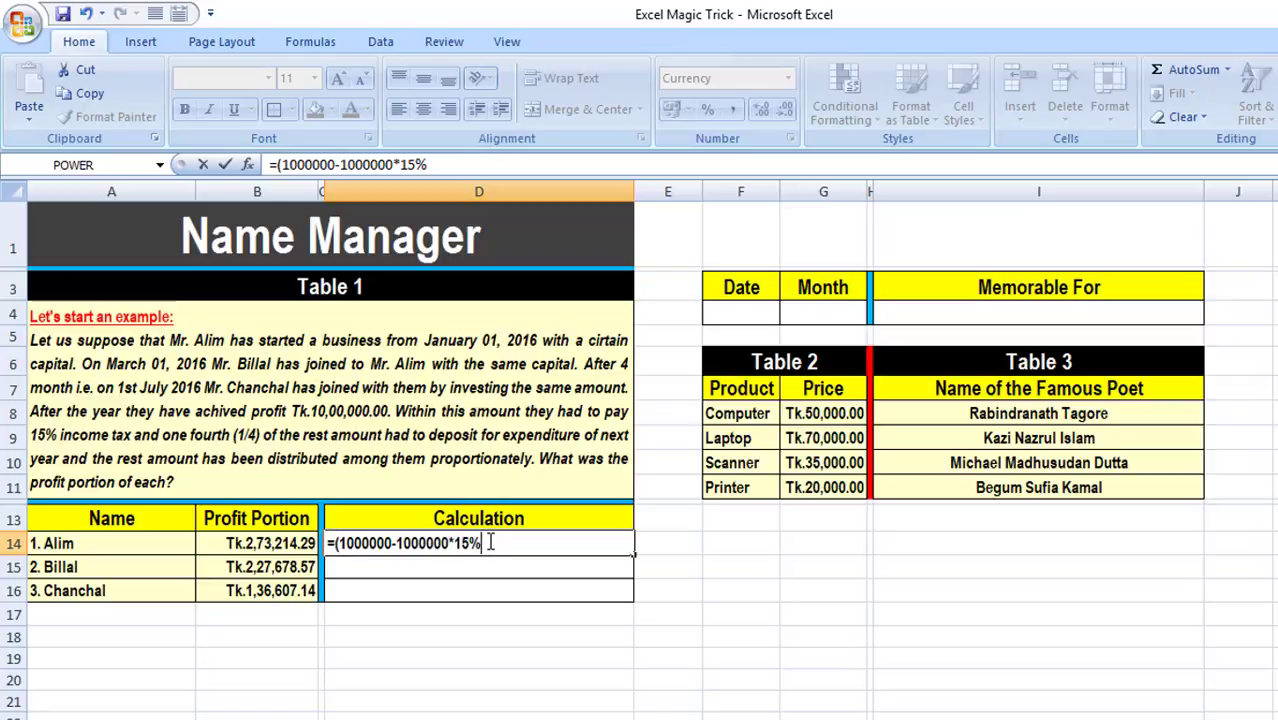
text())
text(*)
text(.7)
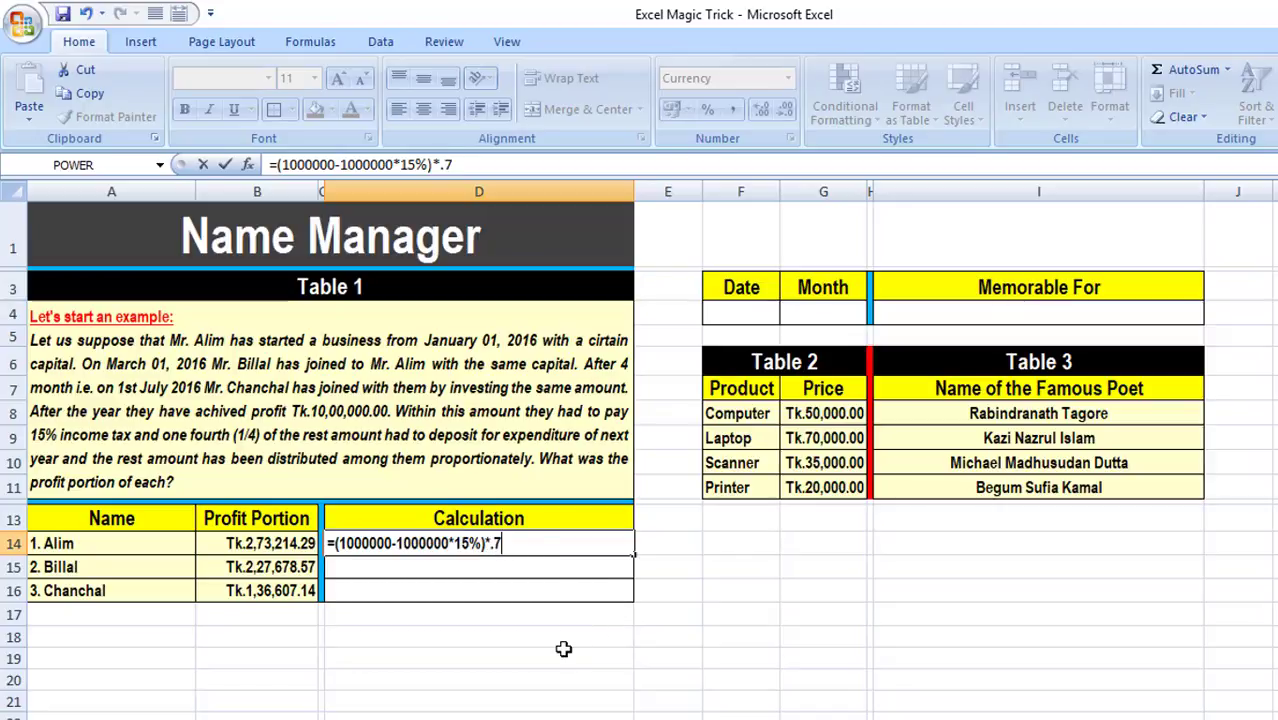
text(5)
text())
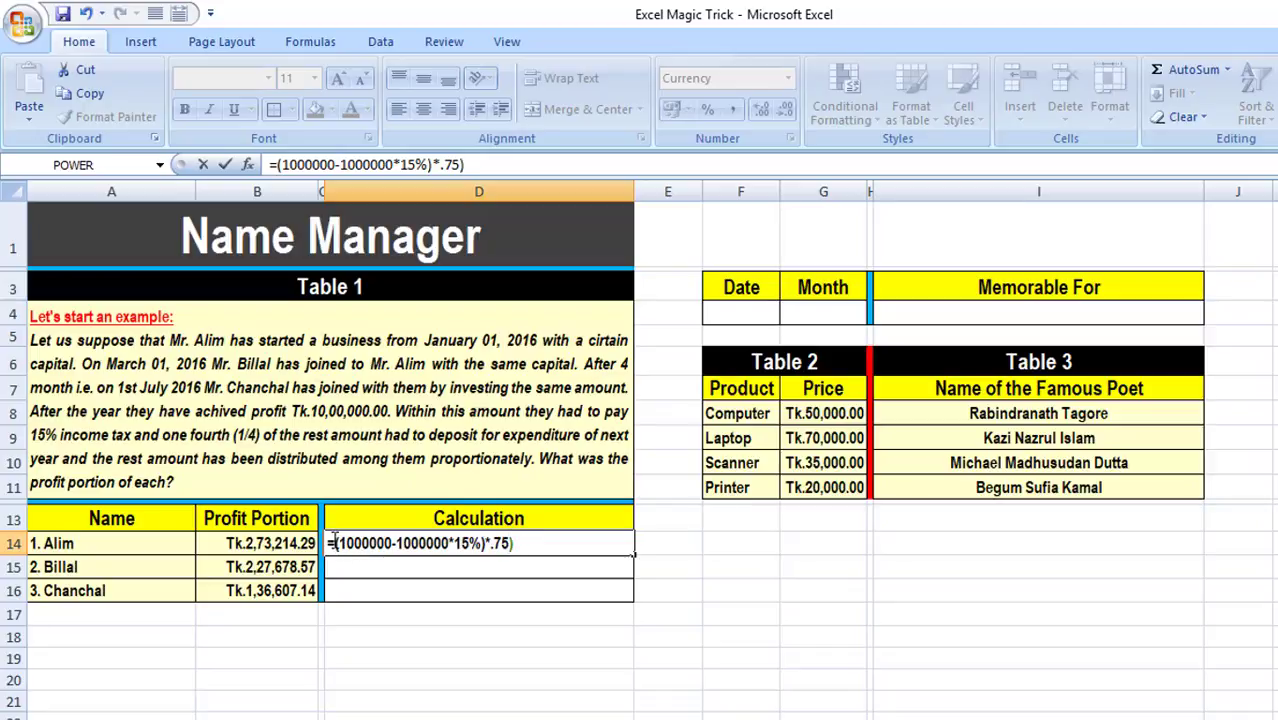
click(333, 541)
text(()
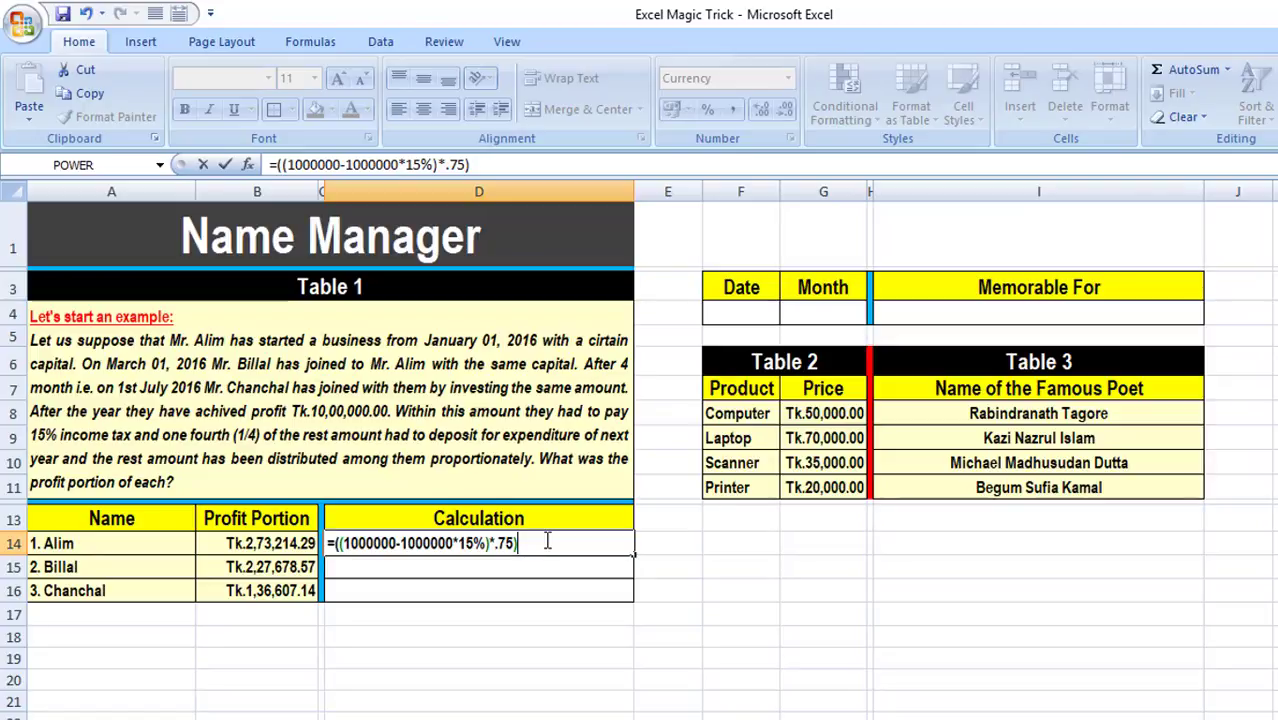
text(*12)
text(/28)
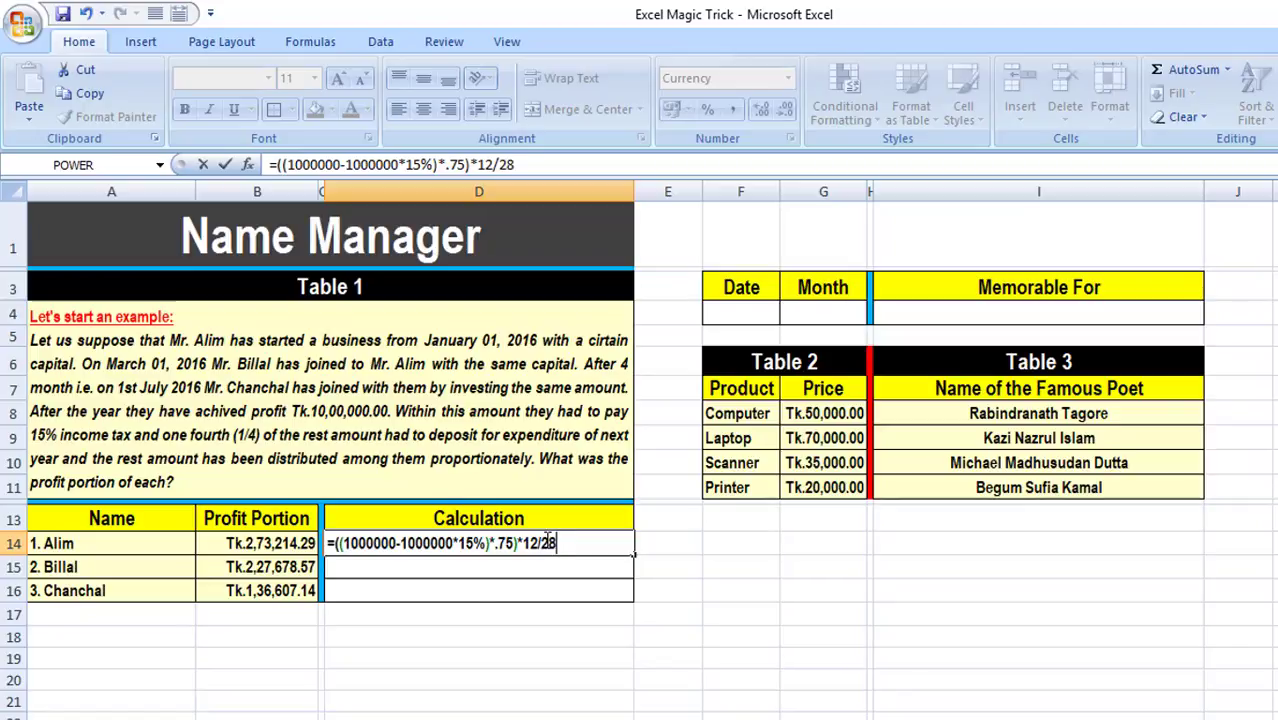
key(Return)
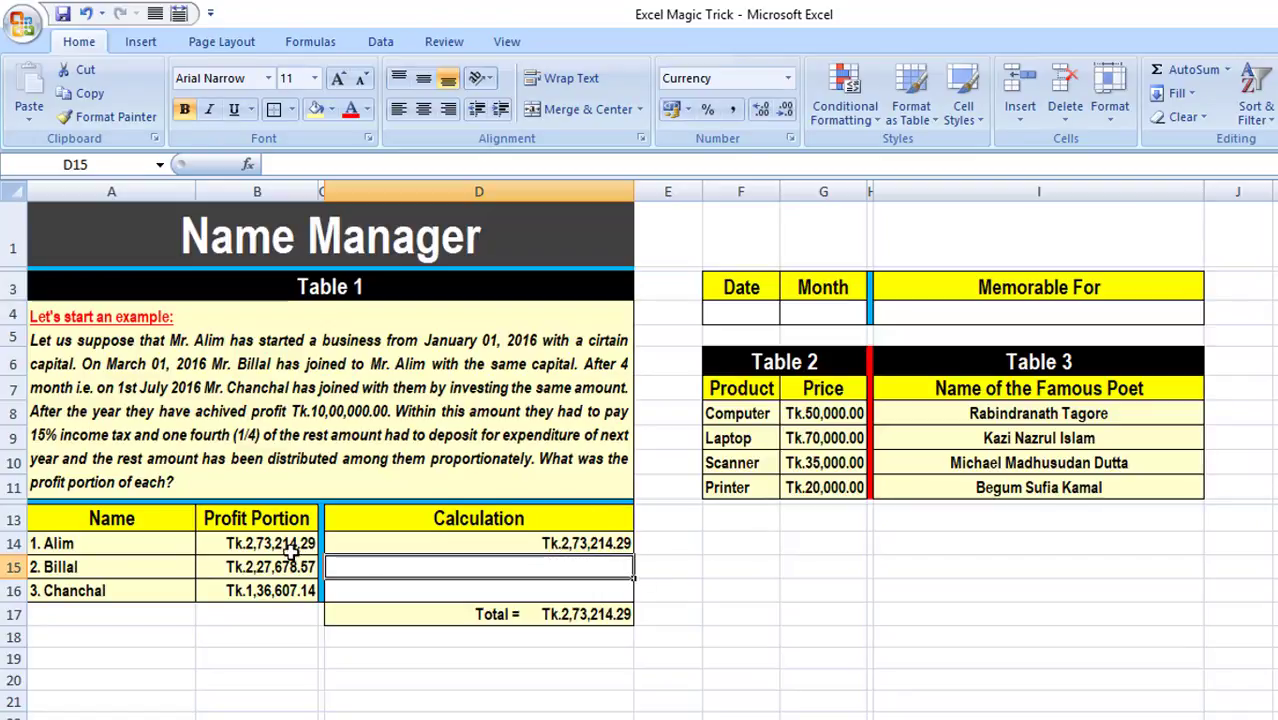
click(500, 542)
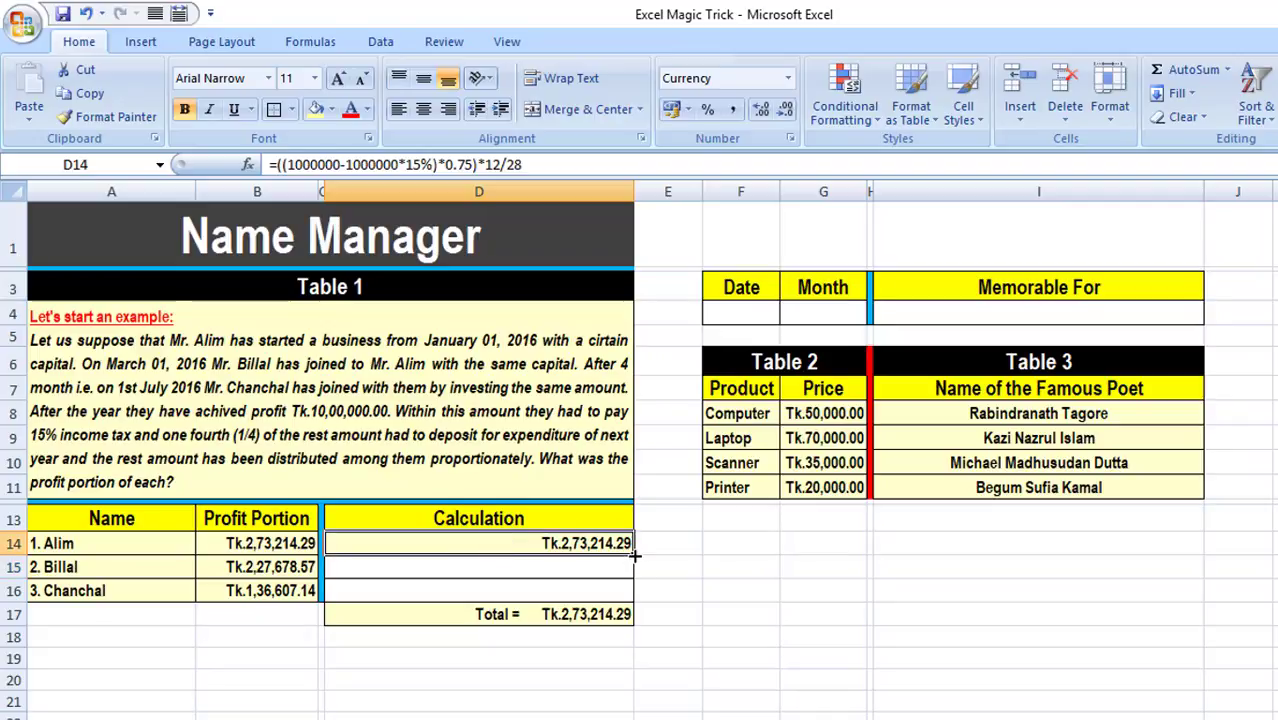
- Copy D14's formula to D15, change it to *10/28, and fill it down to D16
drag(633, 555, 632, 572)
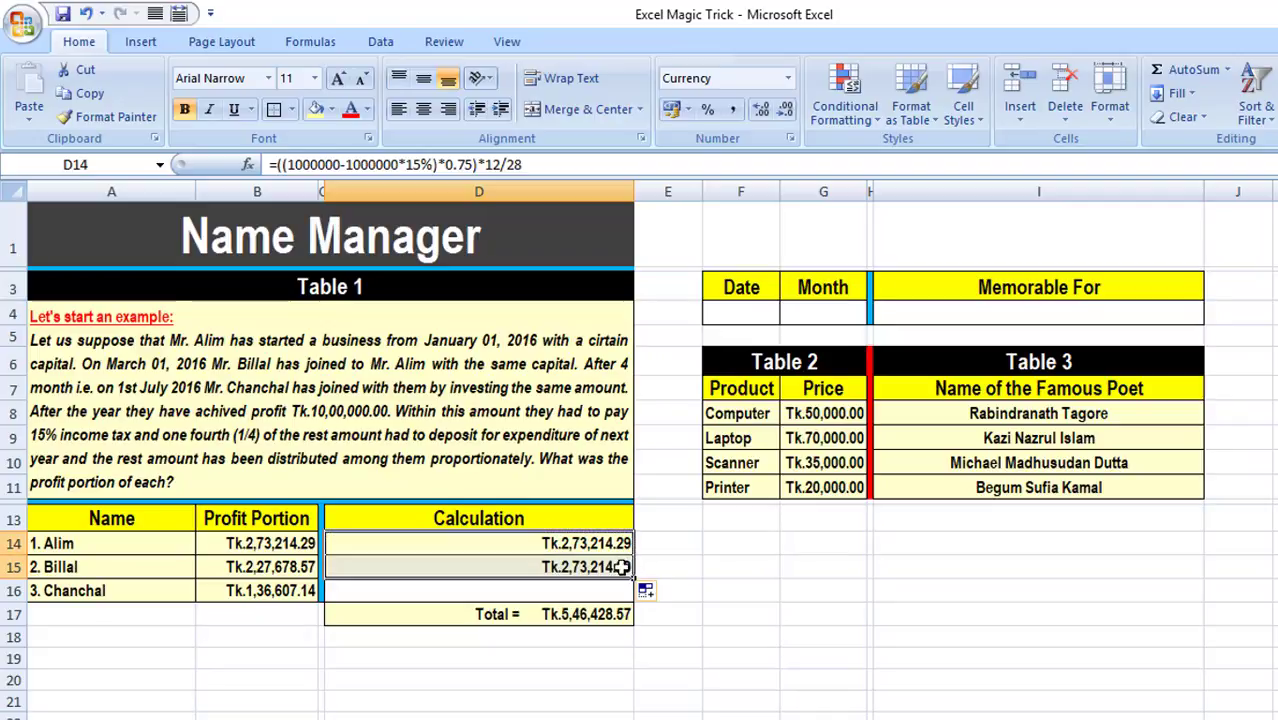
click(500, 164)
key(BackSpace)
text(0)
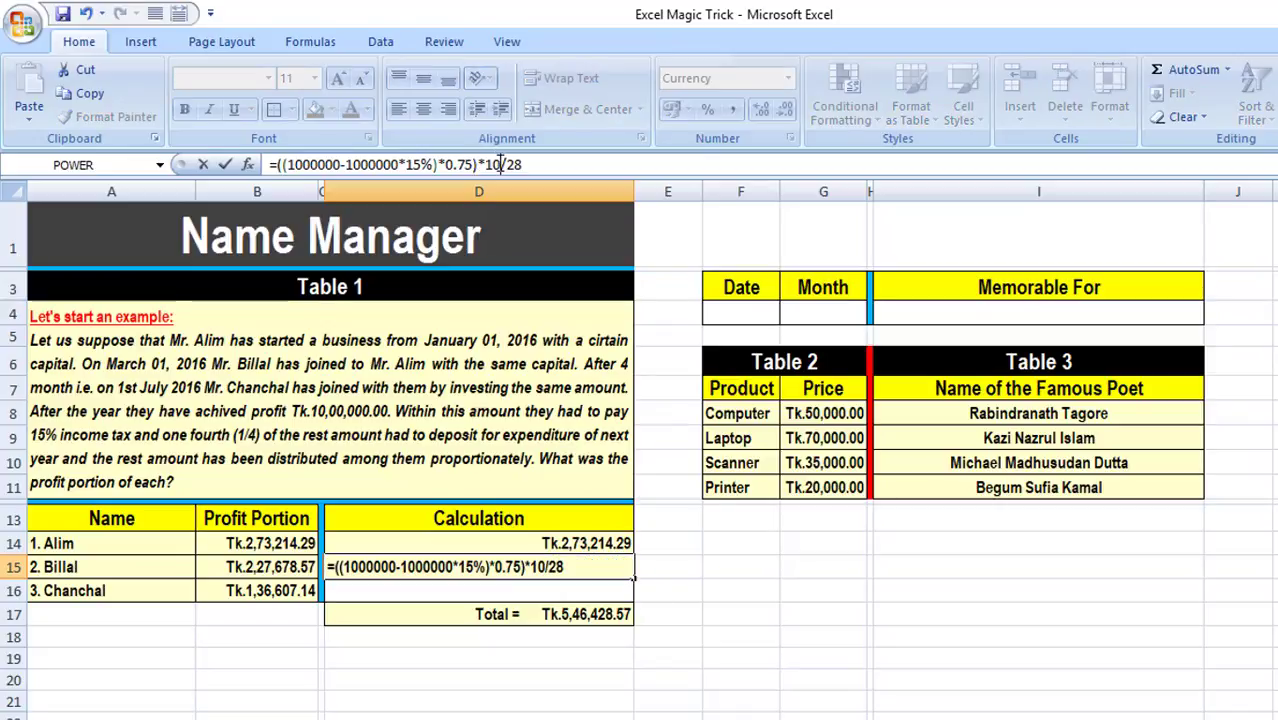
key(Return)
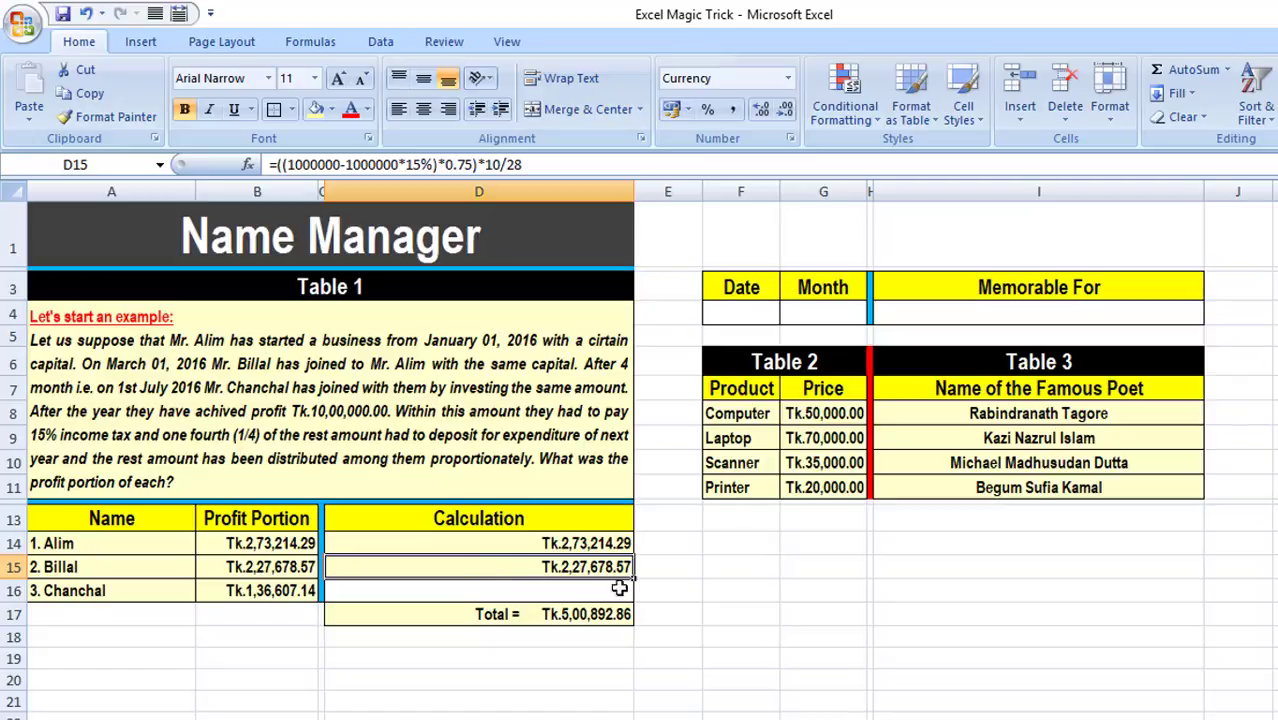
drag(636, 582, 636, 592)
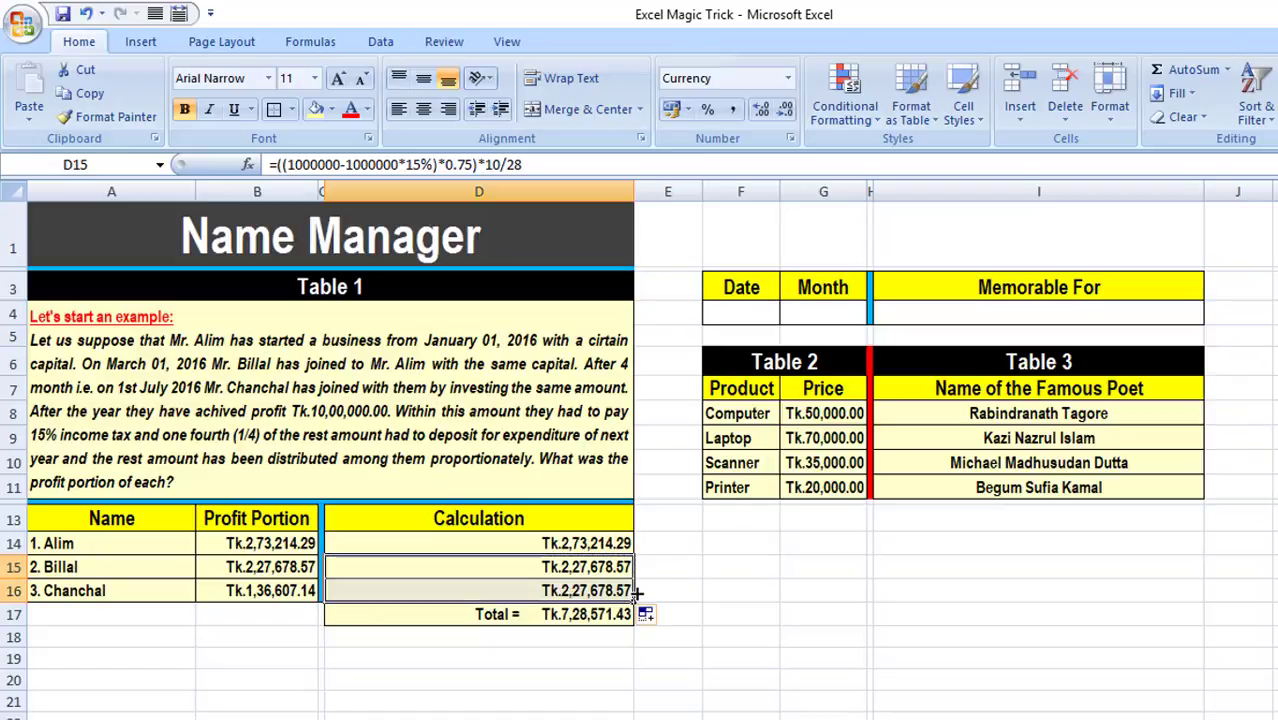
click(502, 164)
key(BackSpace)
key(BackSpace)
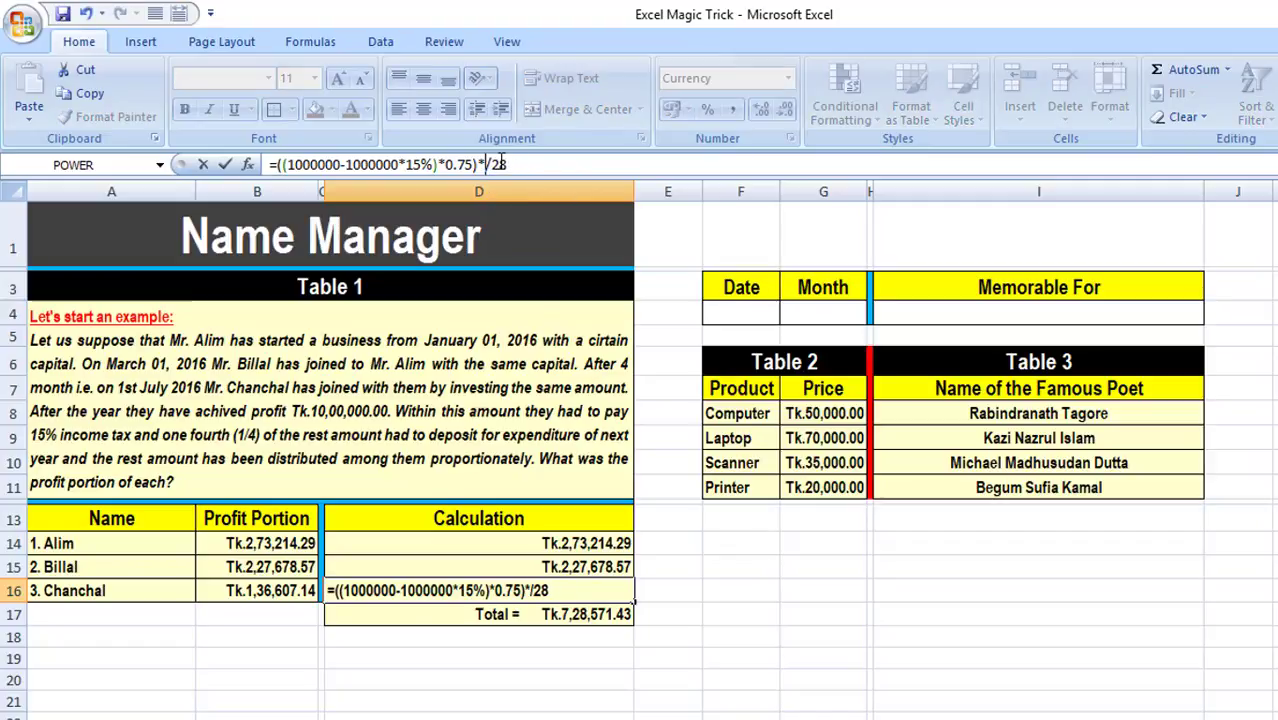
text(6)
key(Return)
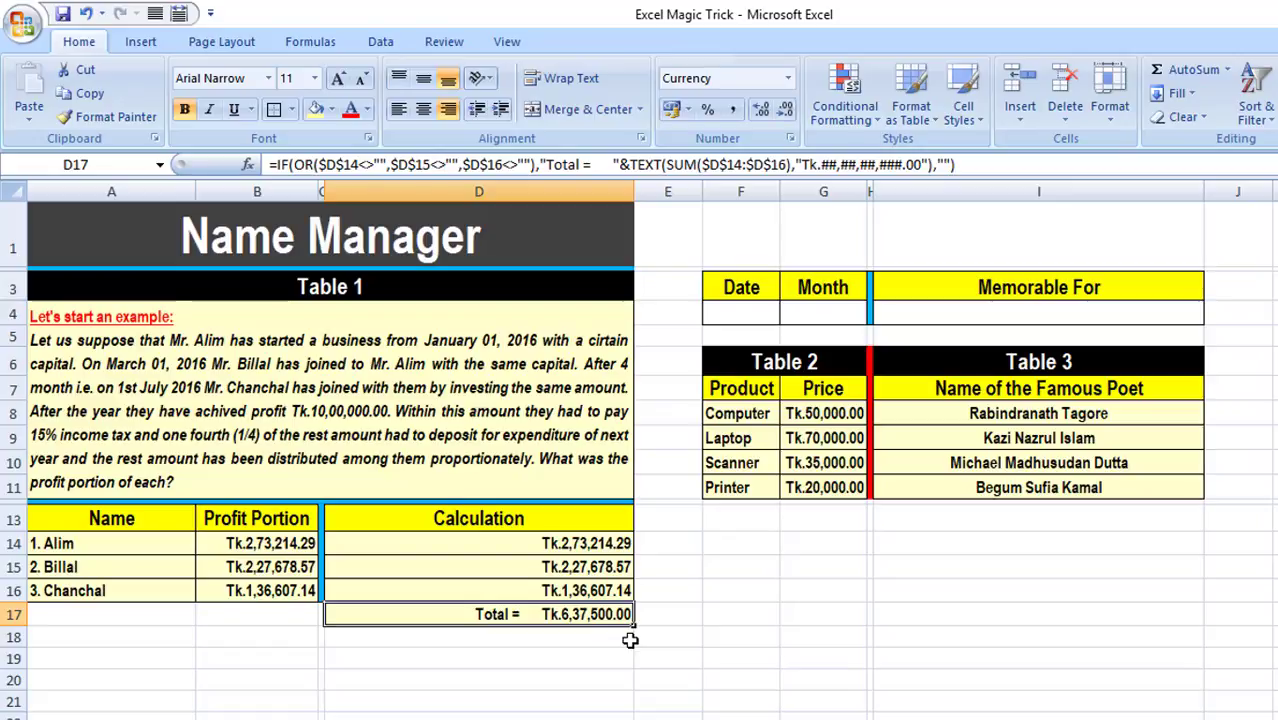
click(258, 543)
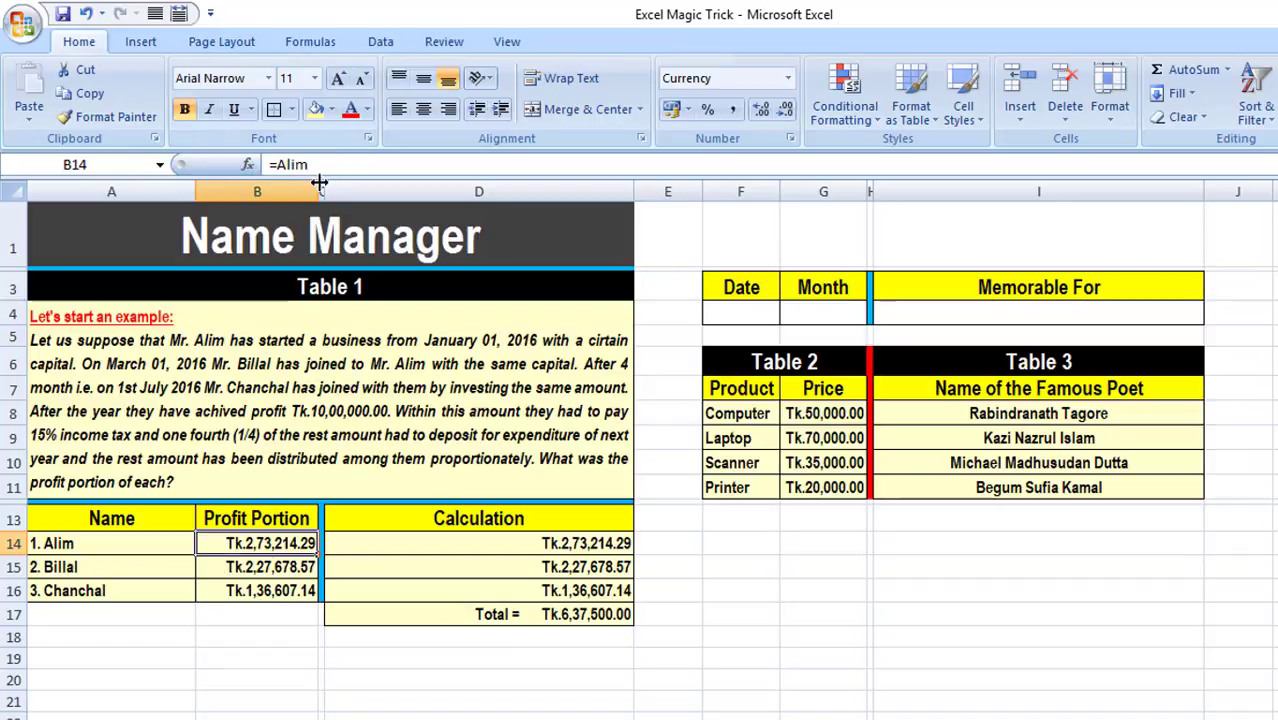
click(215, 566)
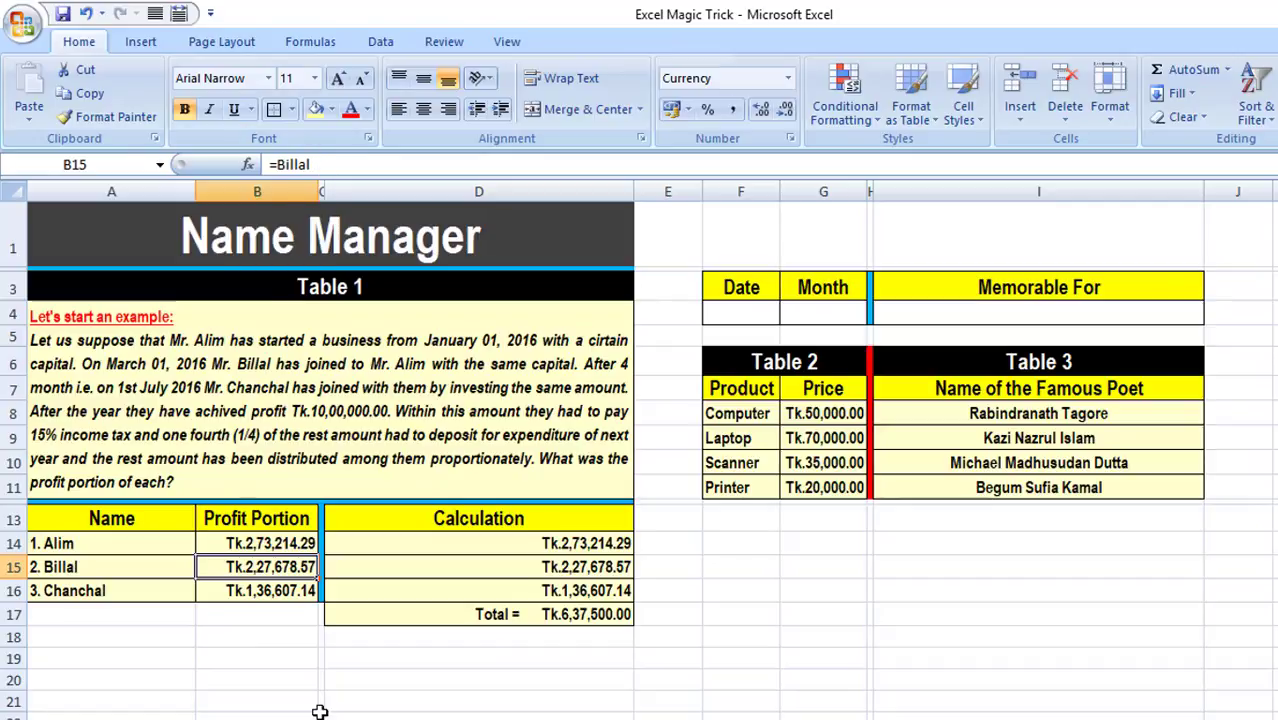
click(208, 594)
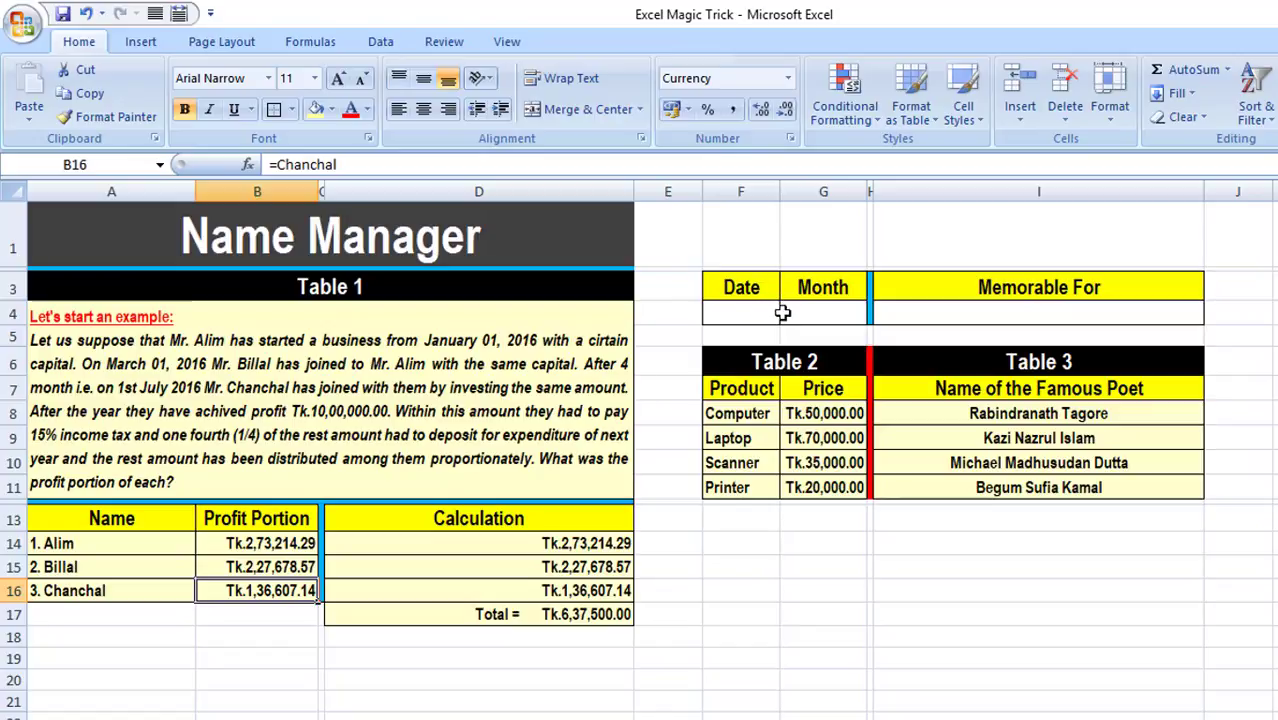
- Try the date 14 April in F4 and G4
click(719, 312)
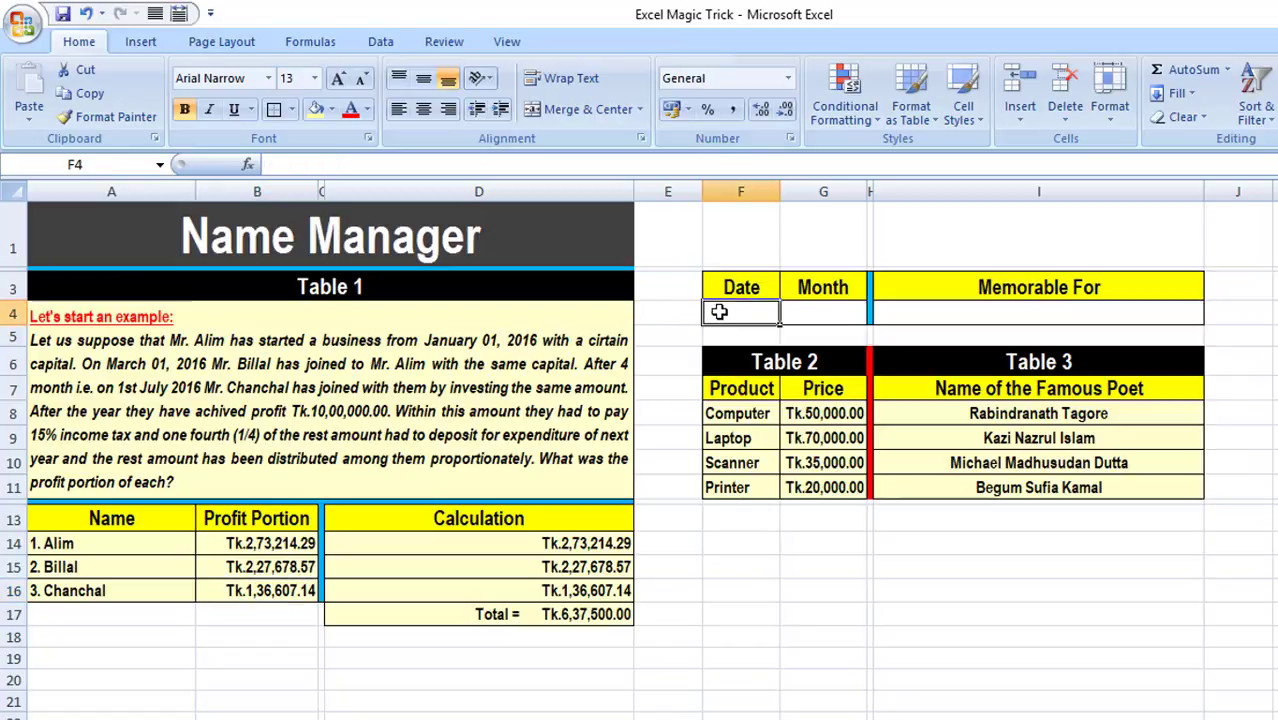
text(14)
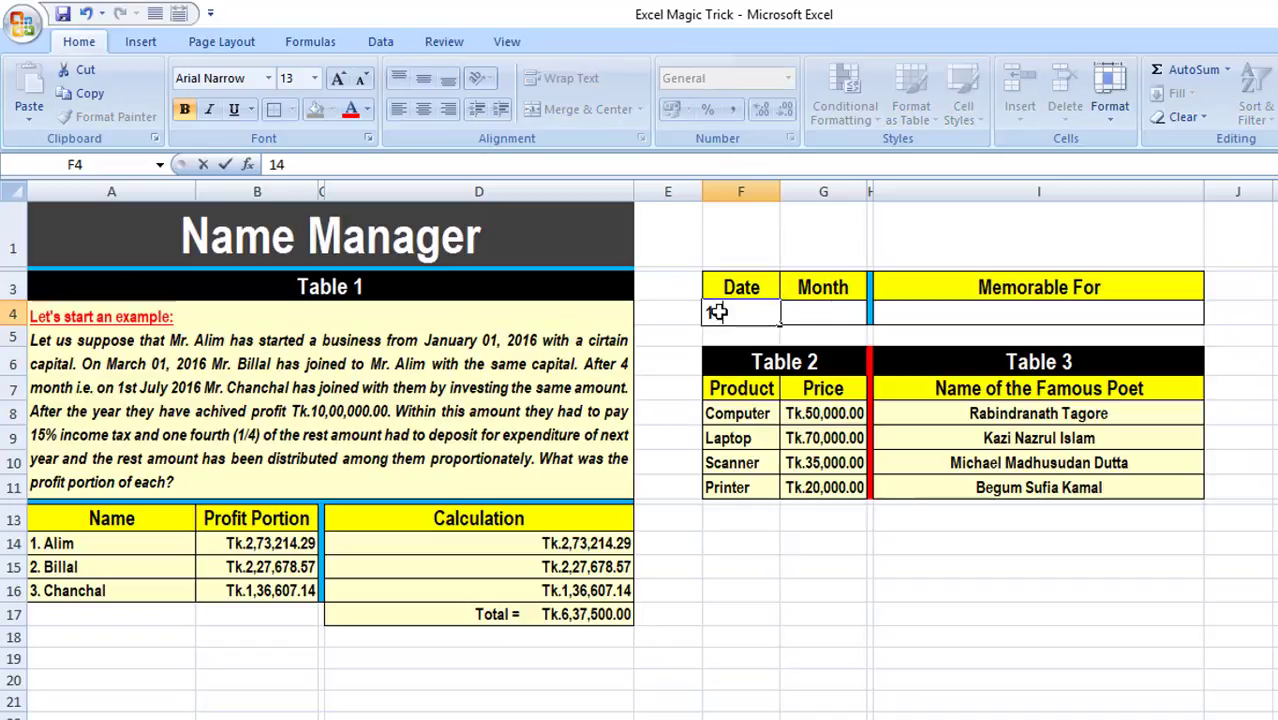
key(Tab)
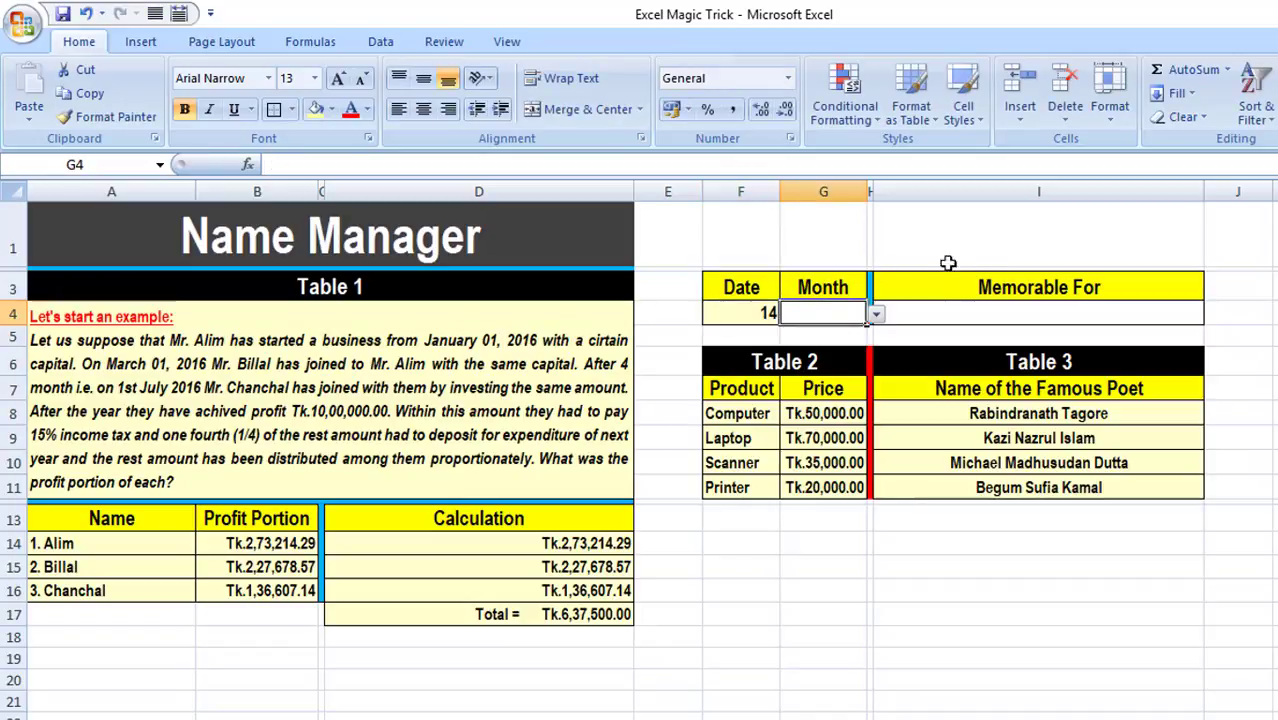
click(875, 314)
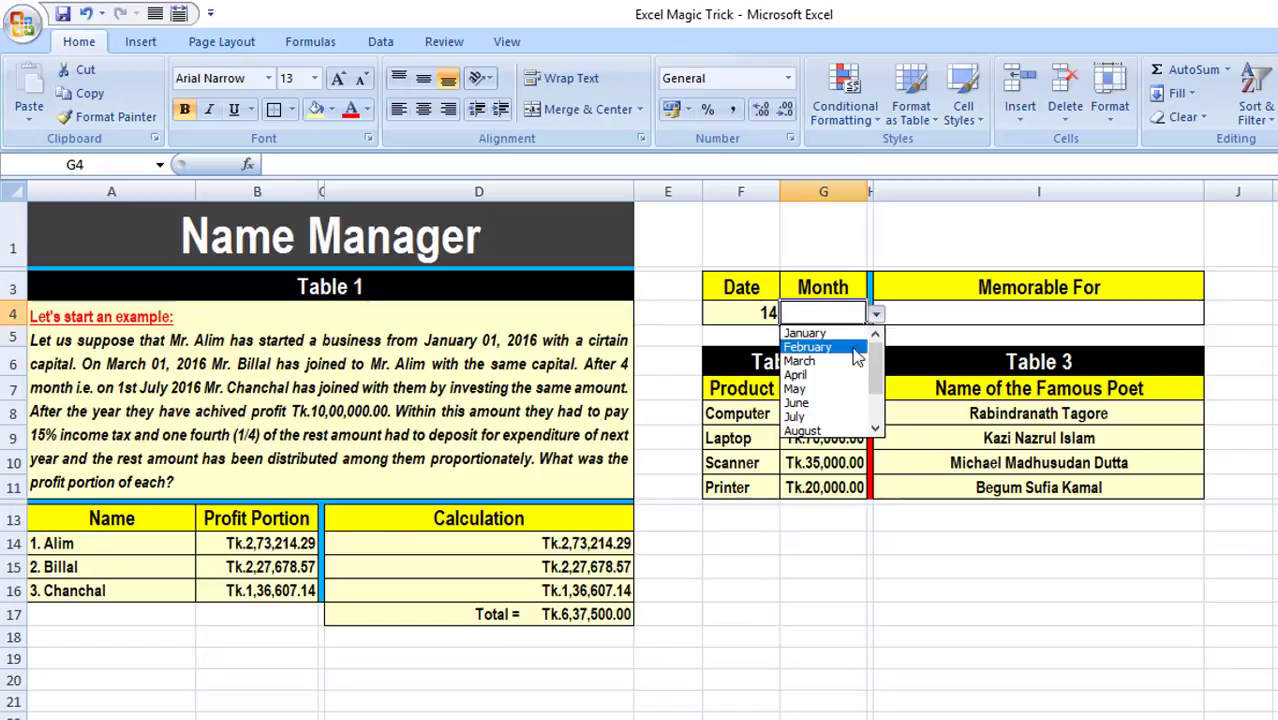
click(838, 378)
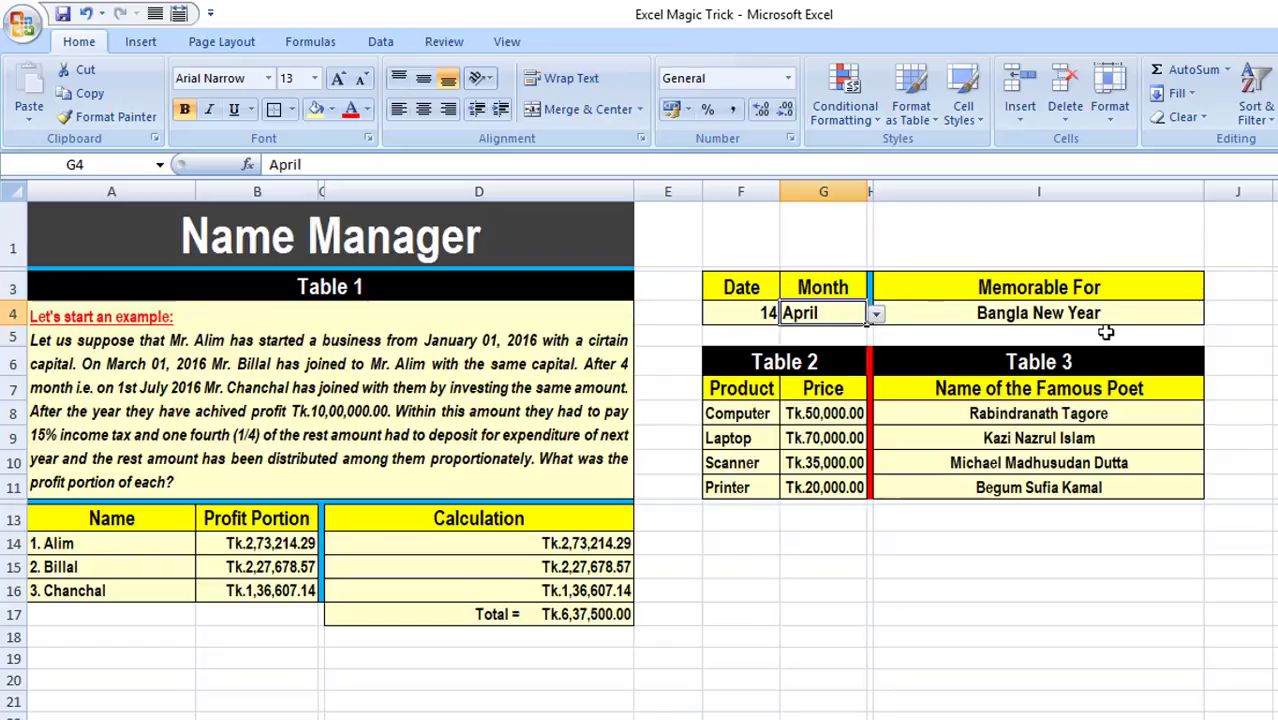
- Clear the date and month, then enter 16 December instead
click(756, 313)
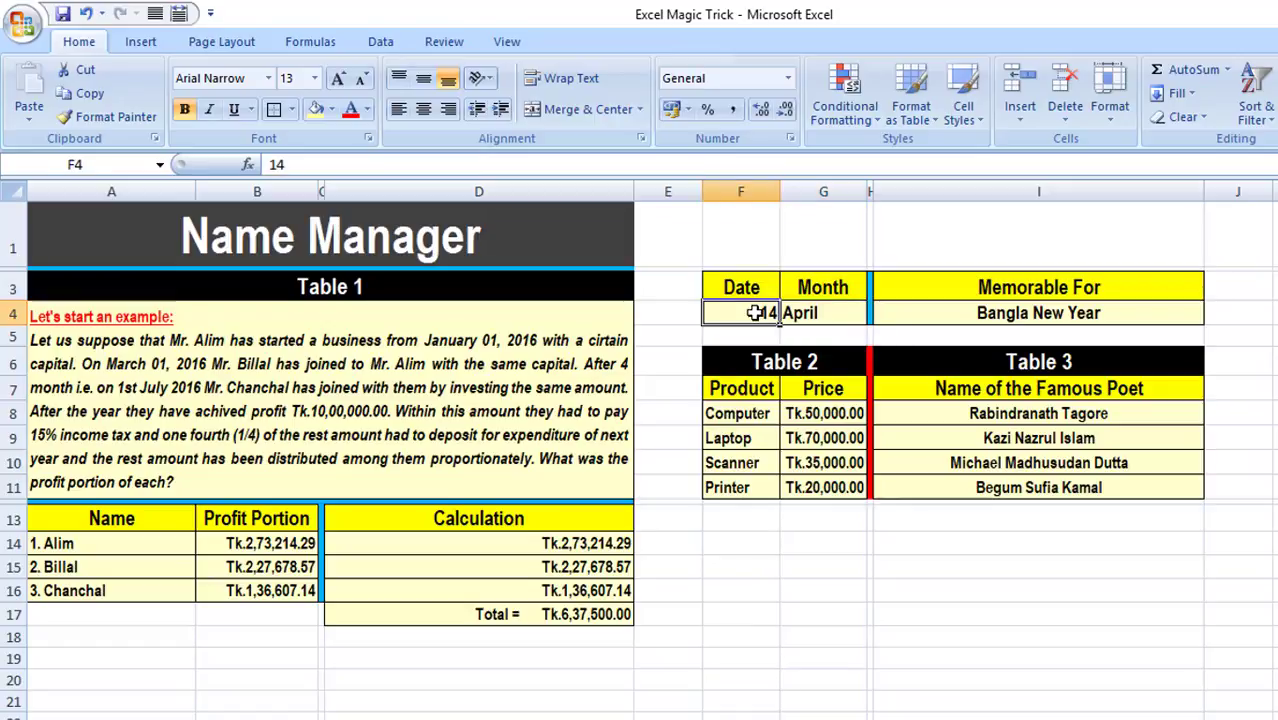
drag(757, 313, 793, 314)
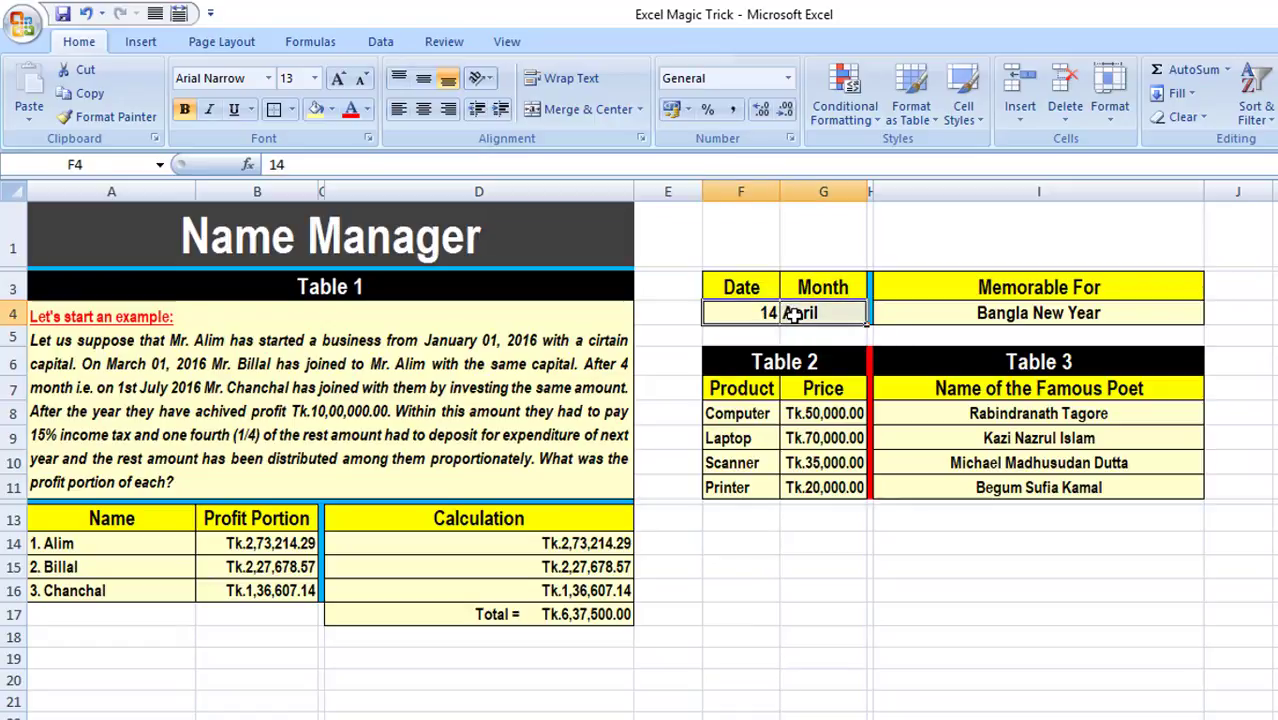
key(Delete)
click(759, 315)
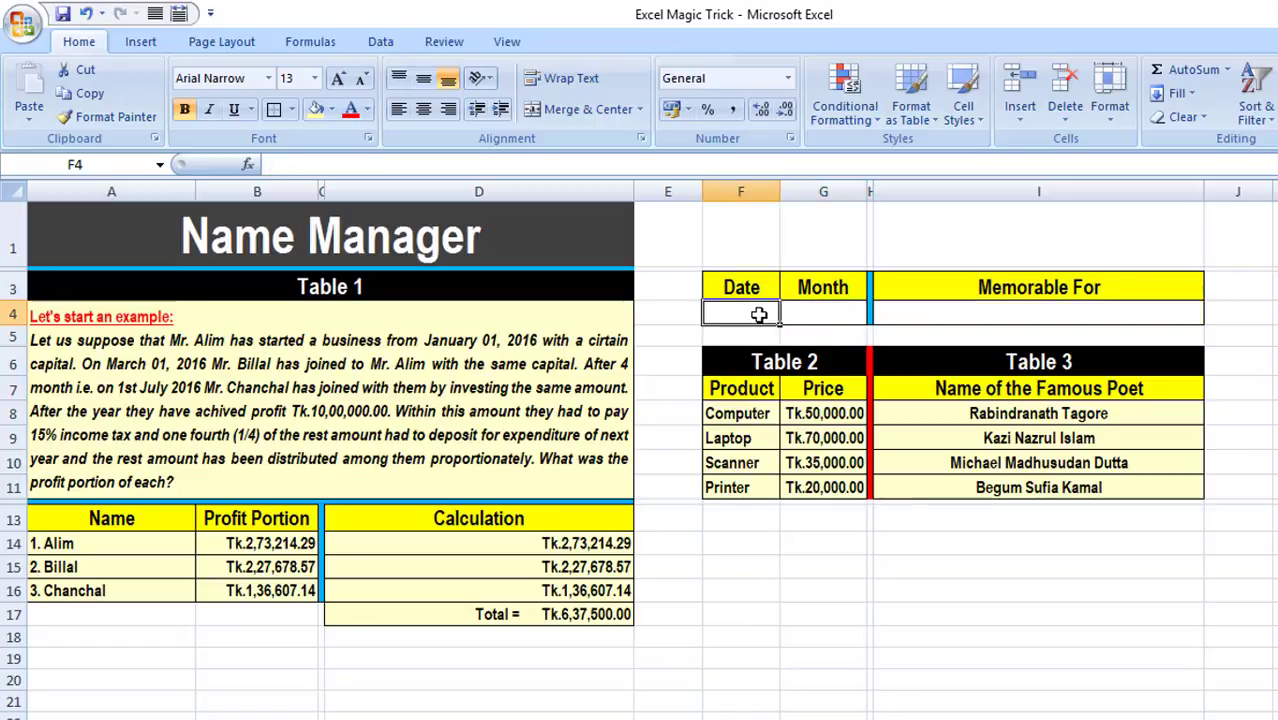
text(16)
key(Tab)
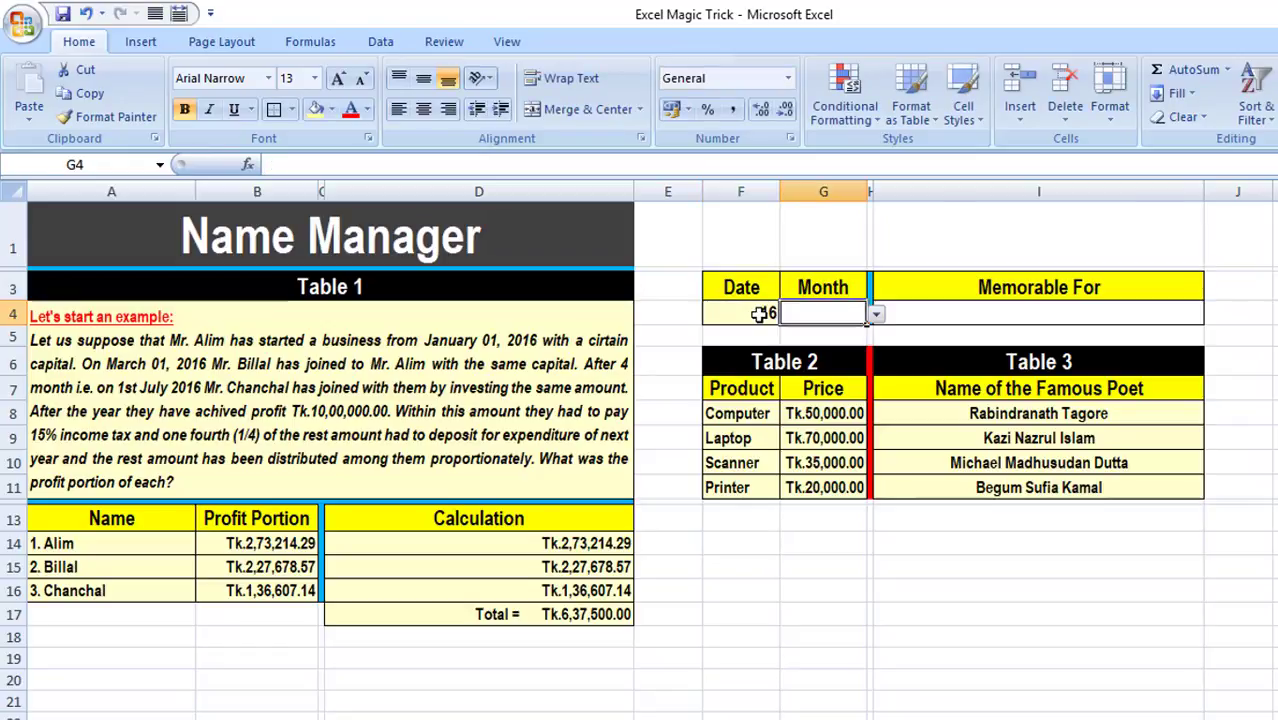
text(De)
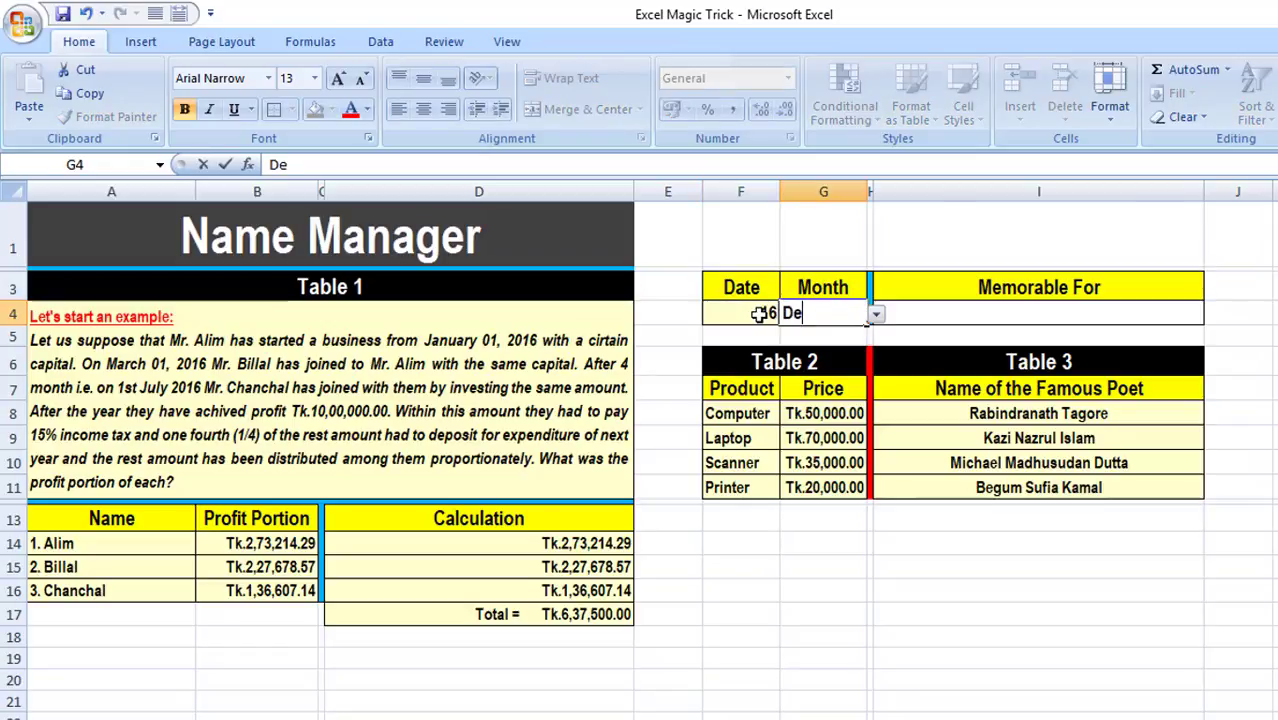
text(cember)
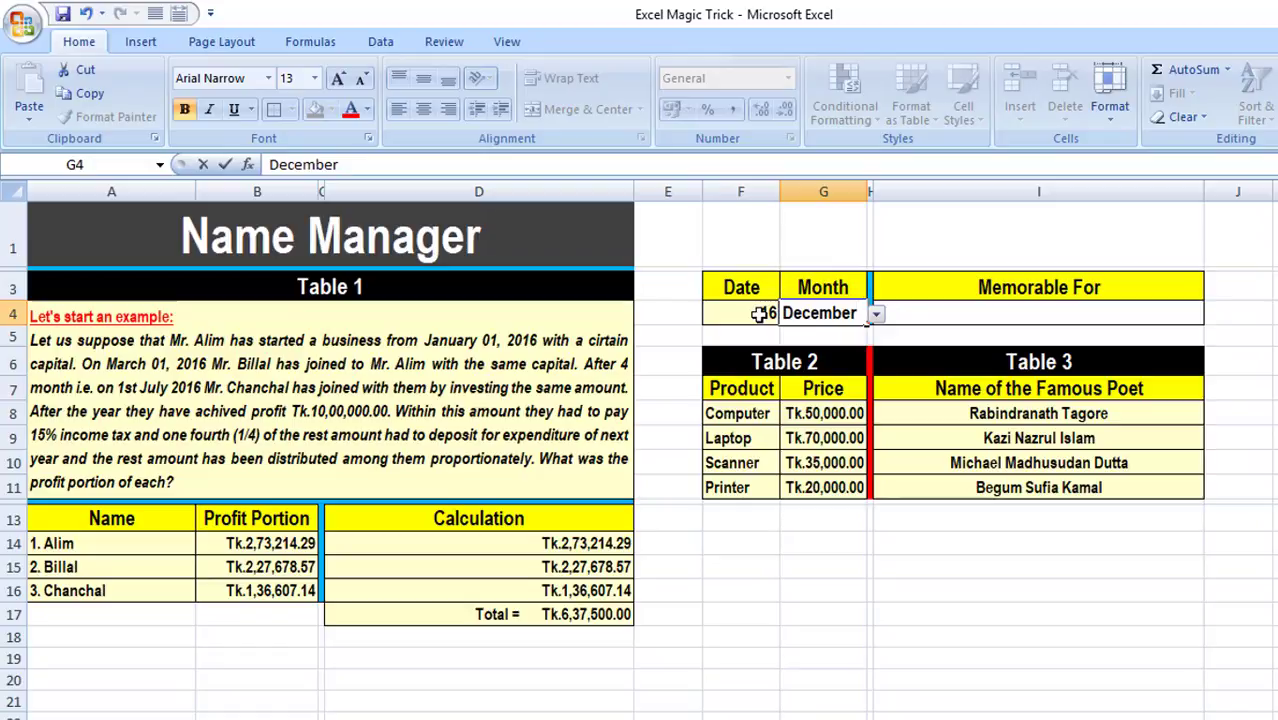
key(Return)
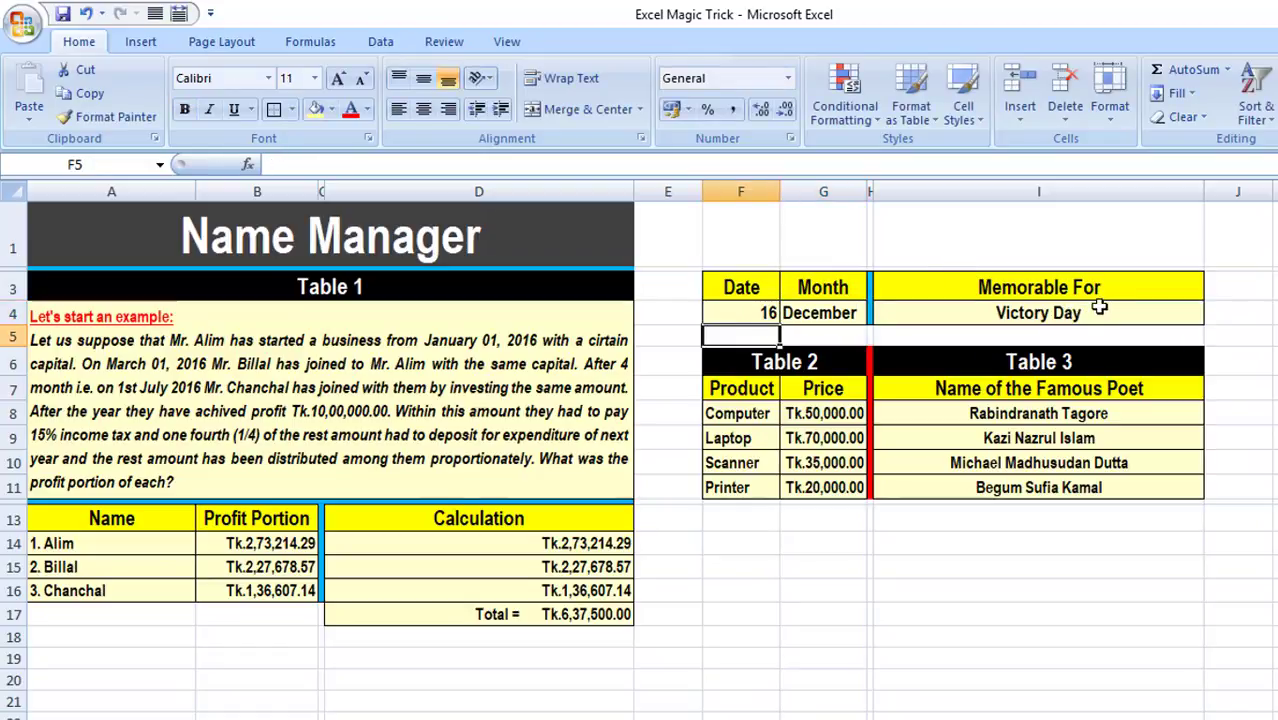
- Enter 21 February so Memorable For shows International Mother Language Day
click(754, 312)
text(21)
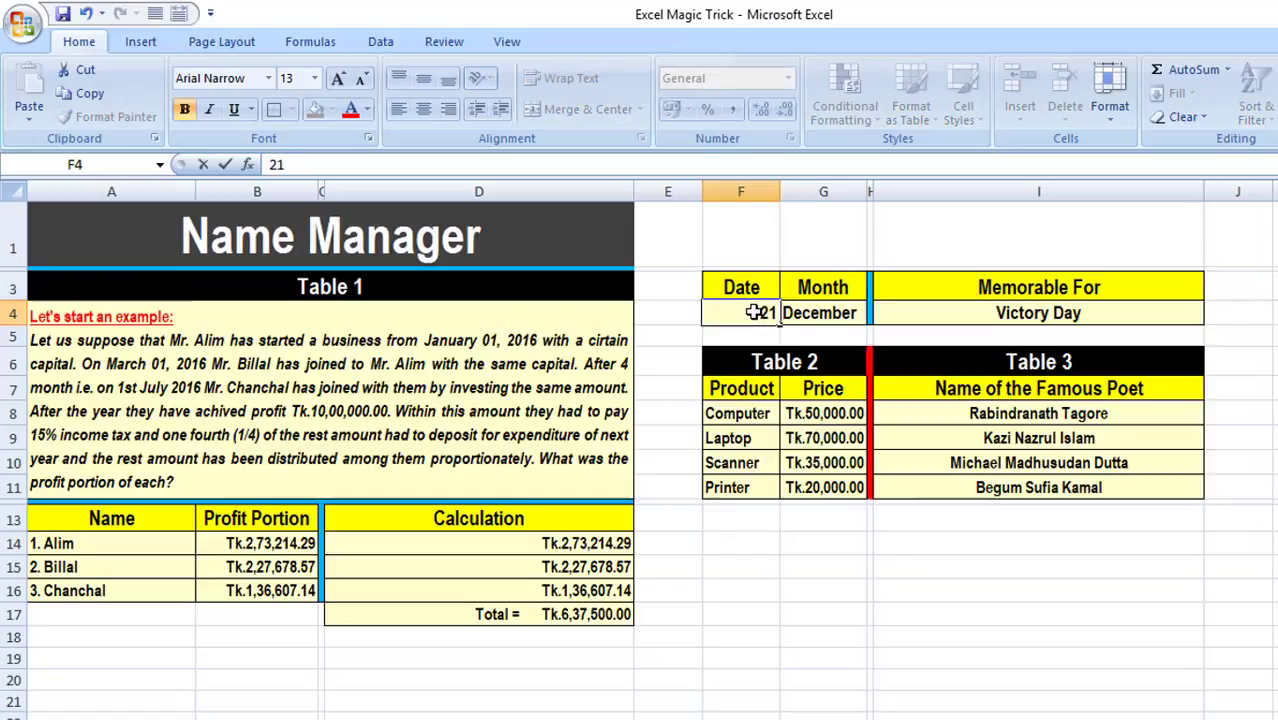
key(Tab)
text(Febr)
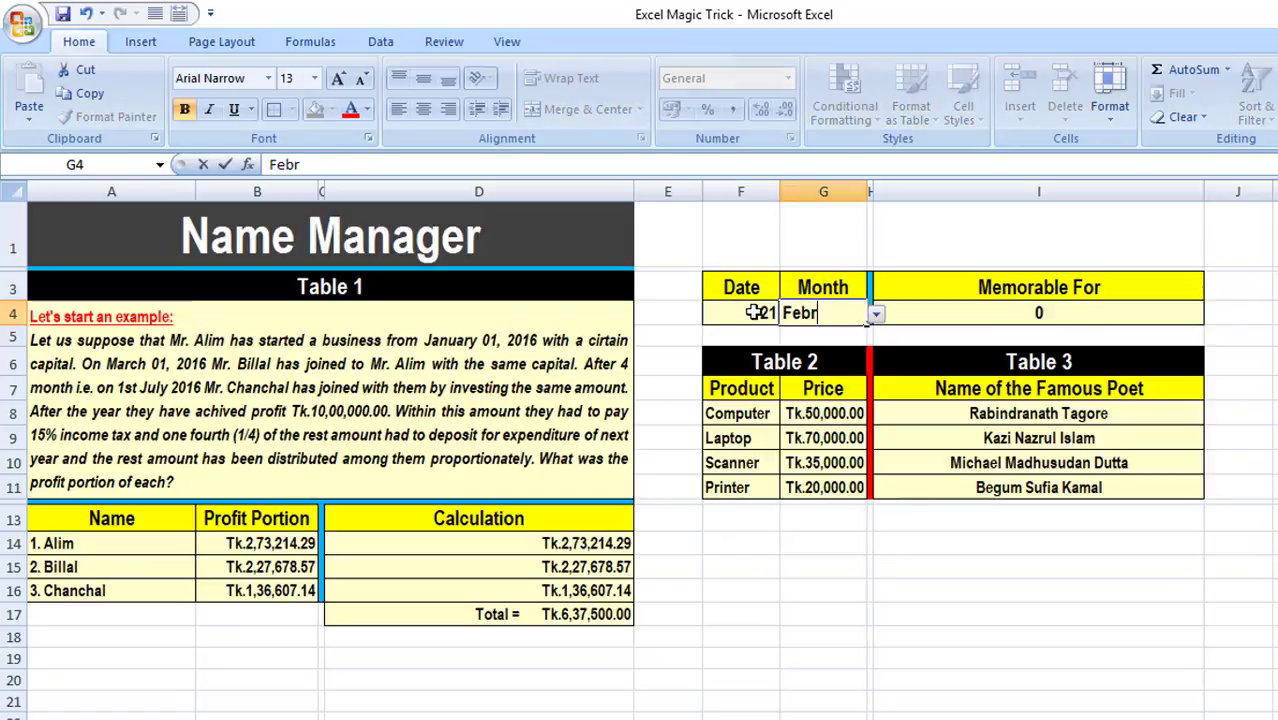
text(uary)
key(Return)
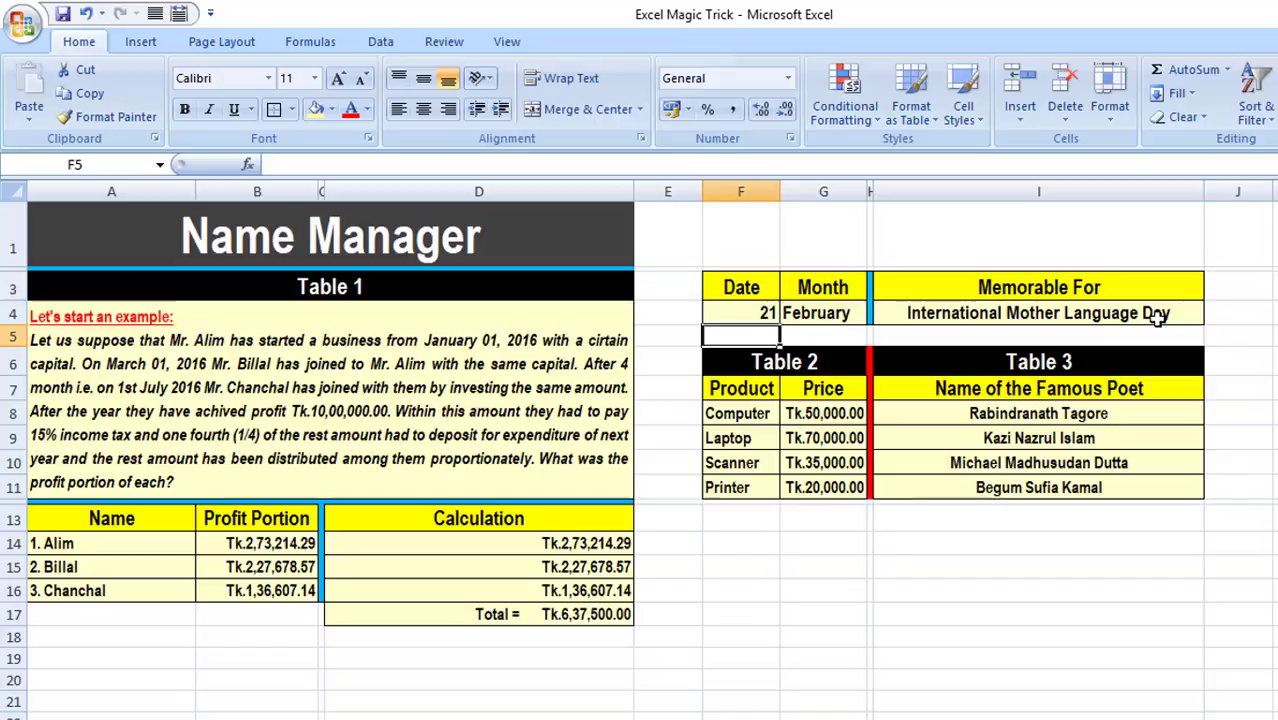
click(716, 312)
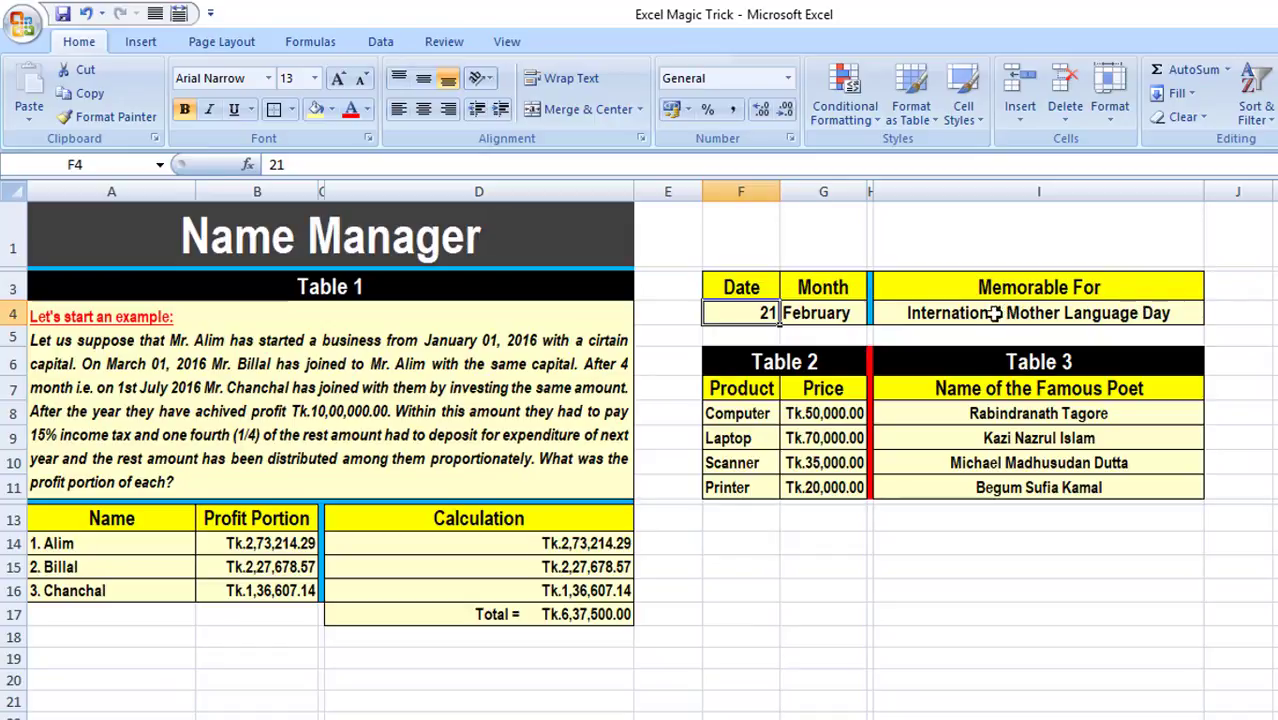
- Check I4's =RLD formula, then select Table 2's product and price cells
click(990, 313)
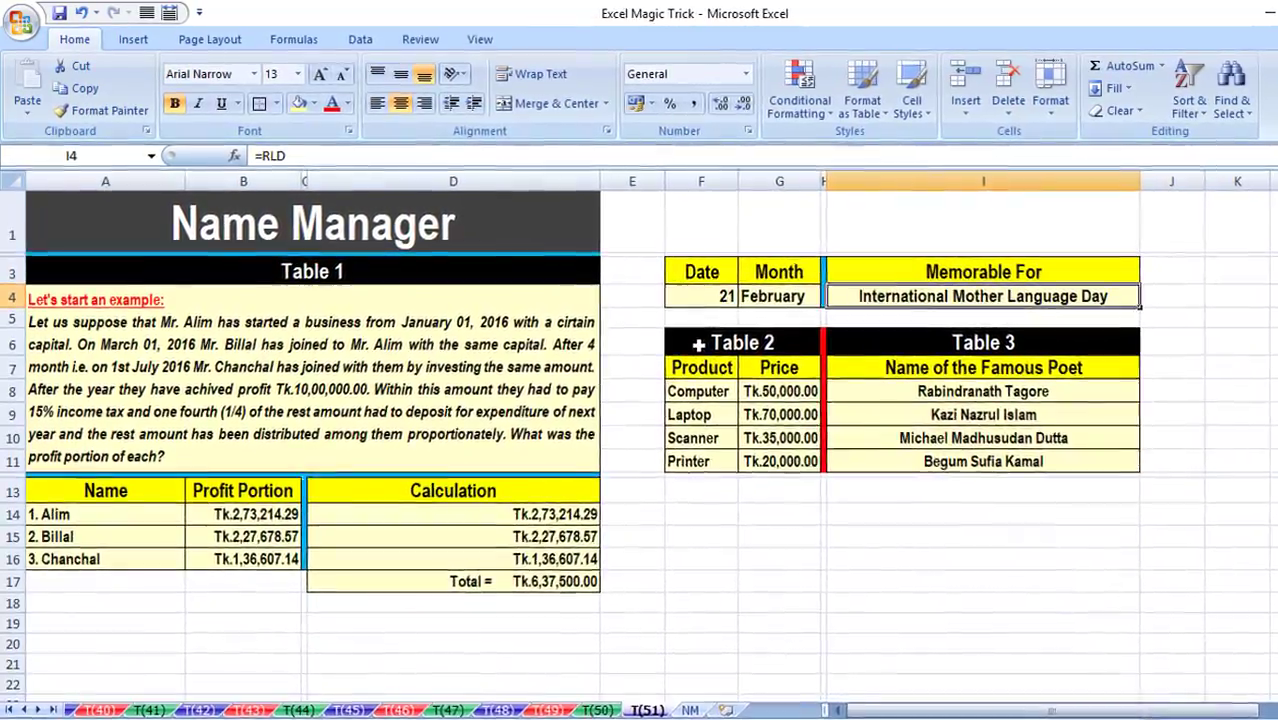
mouse_move(690, 342)
mouse_down()
mouse_move(771, 501)
mouse_move(782, 480)
mouse_up()
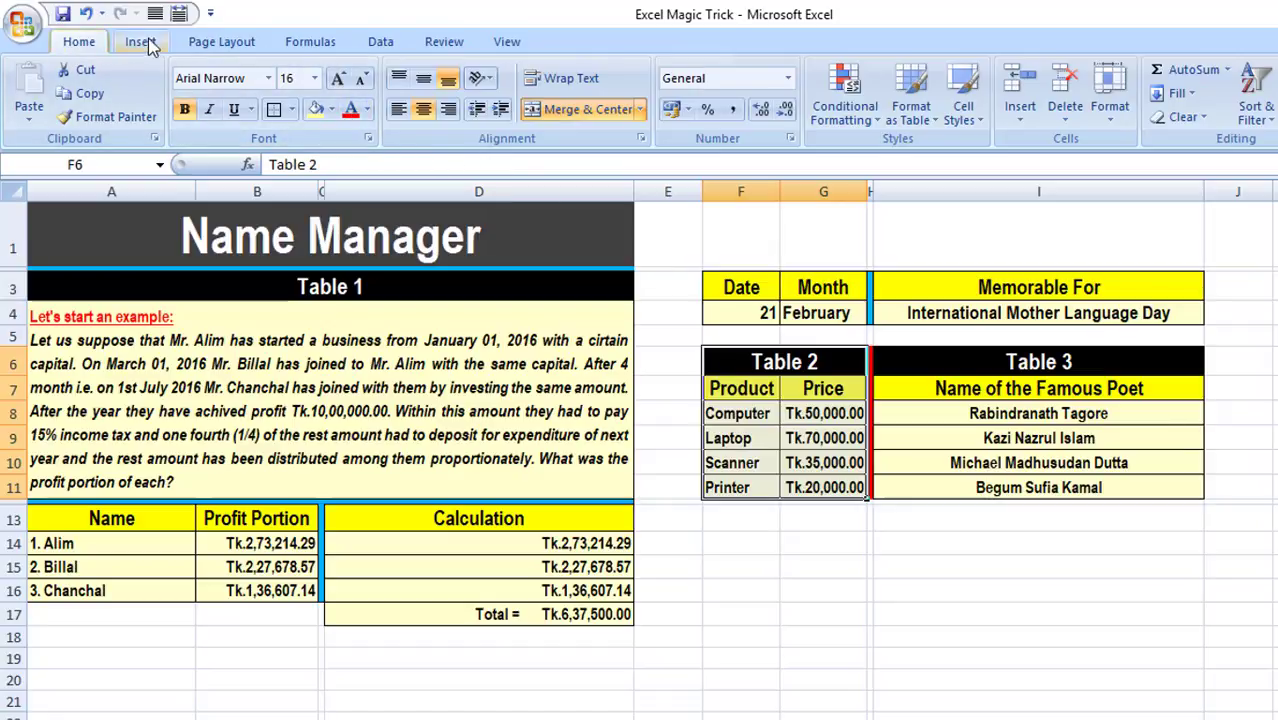
- On the Formulas tab, open the Define Name dialog twice and cancel it each time
click(304, 41)
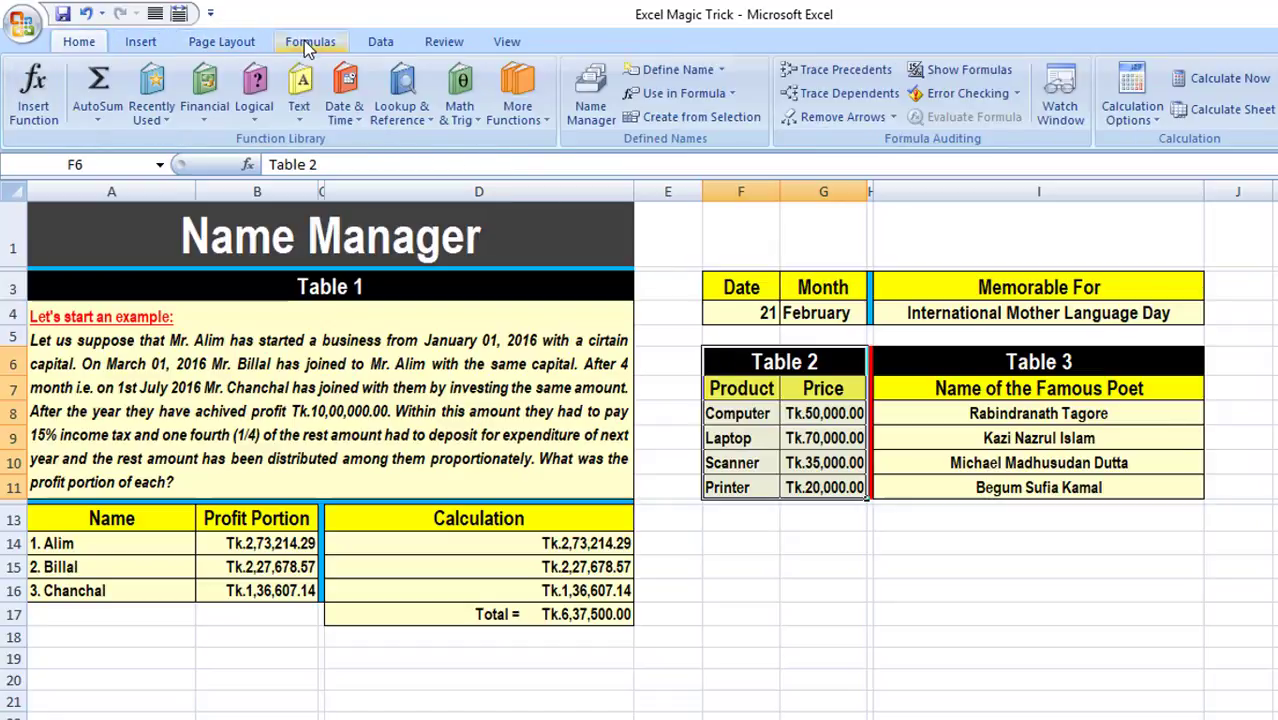
click(681, 70)
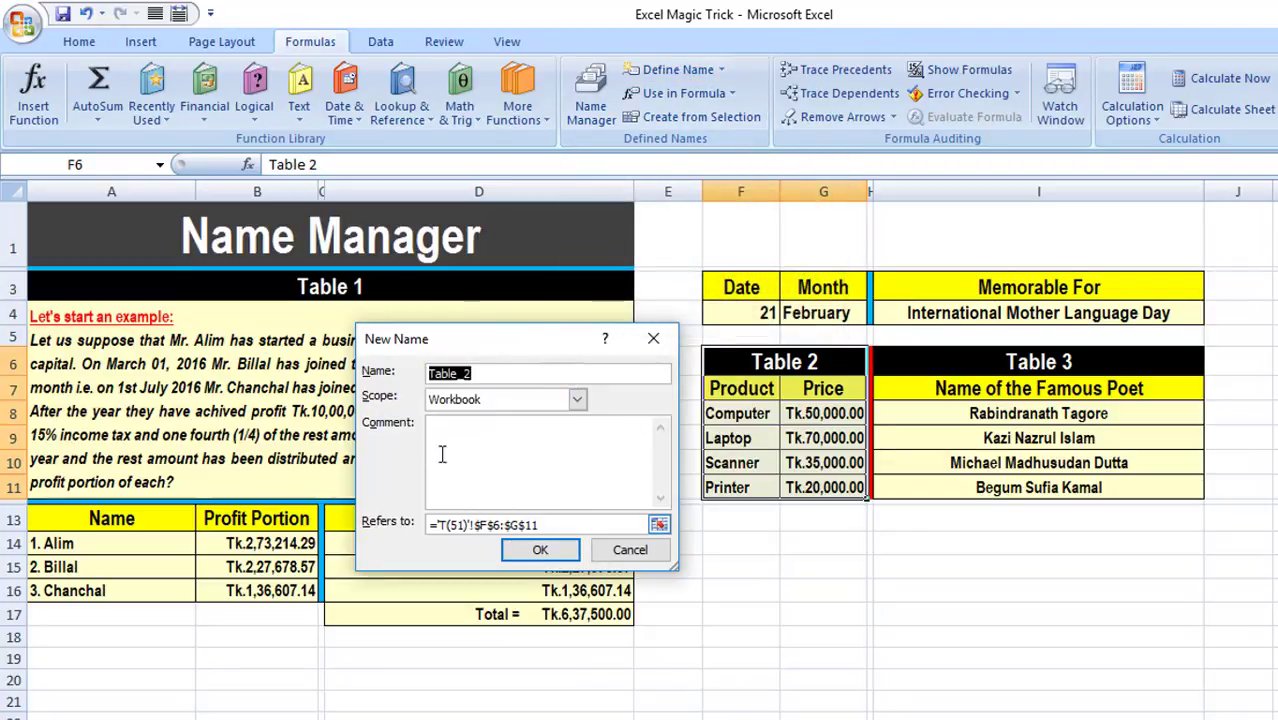
click(627, 551)
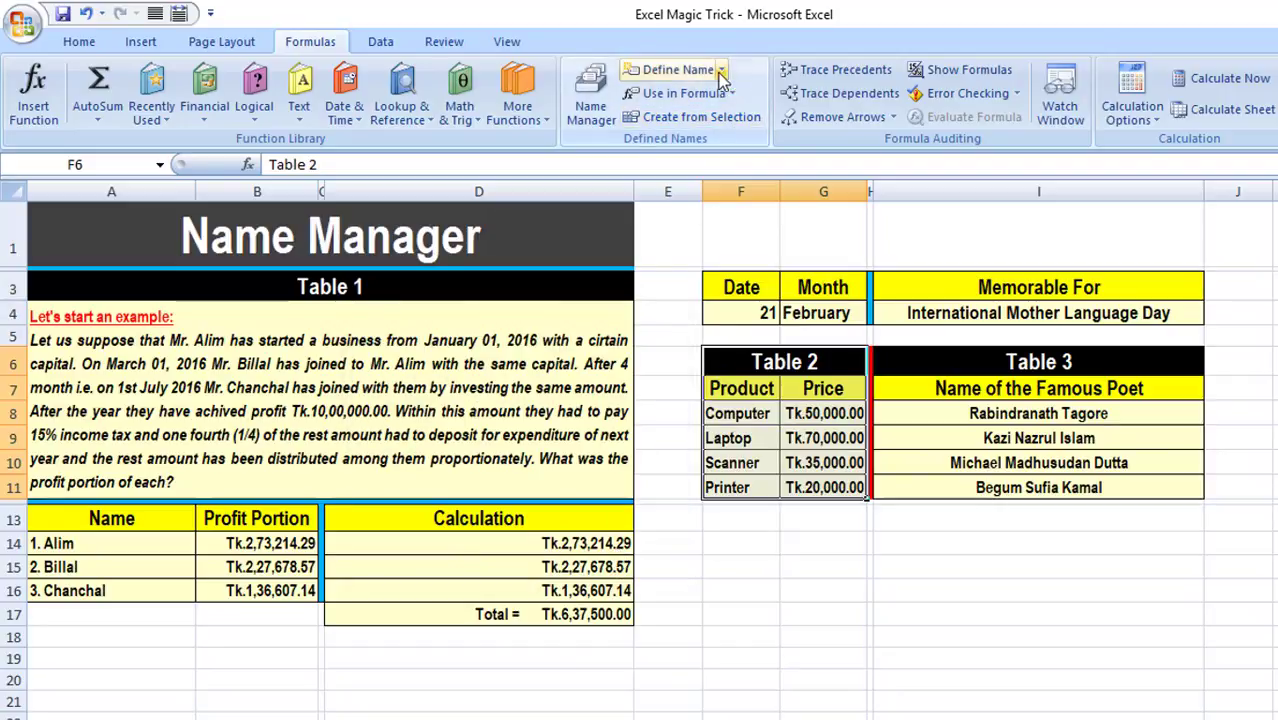
click(723, 72)
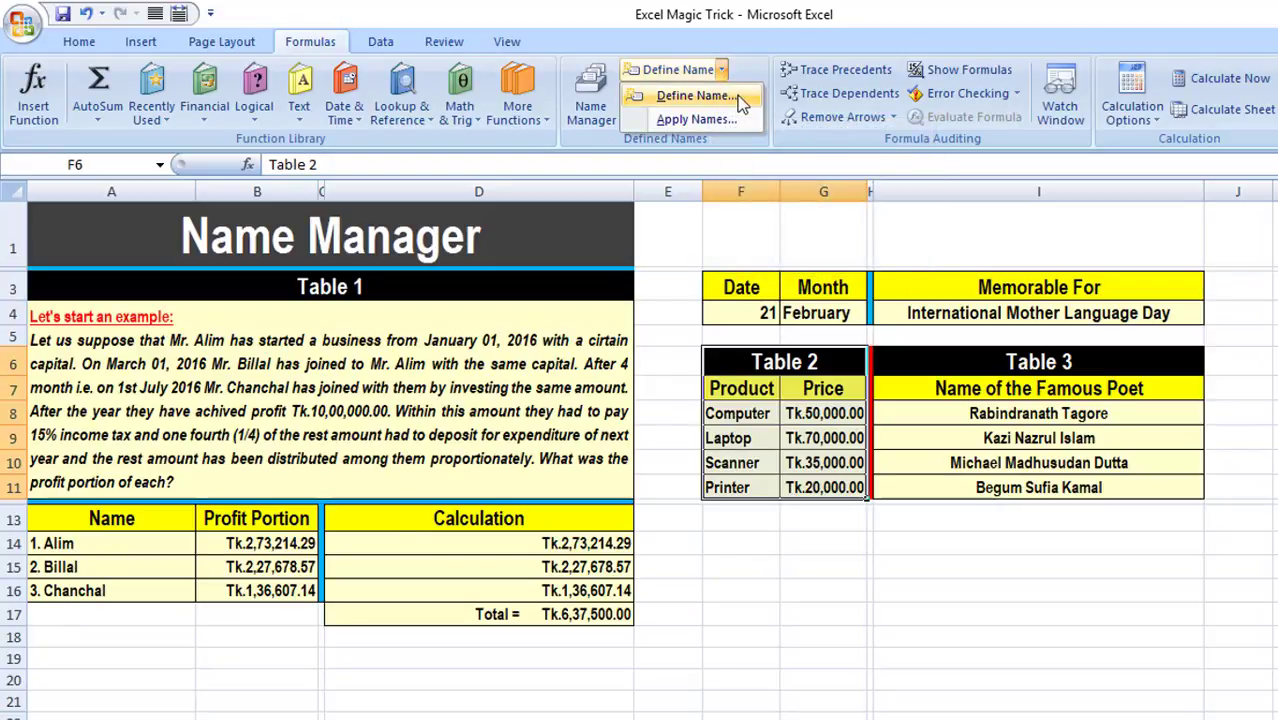
click(737, 95)
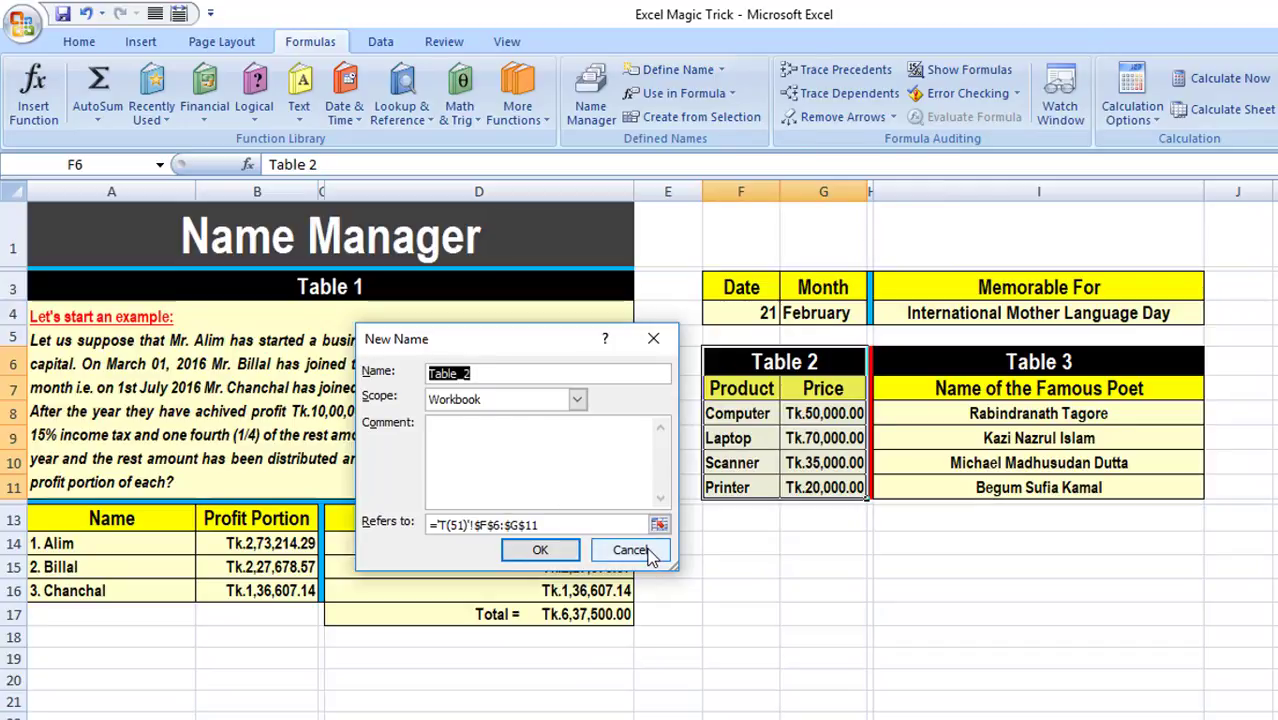
click(630, 550)
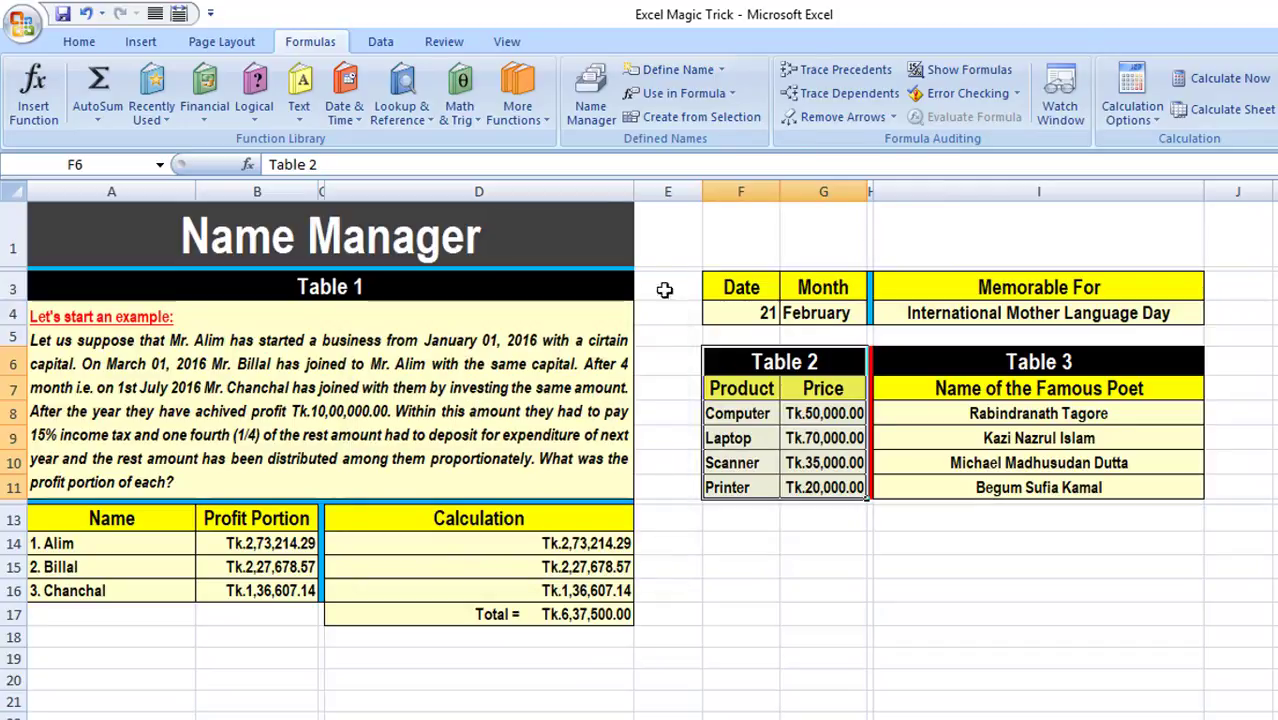
- Open Name Manager, start a new name, cancel it, and close the list
click(589, 110)
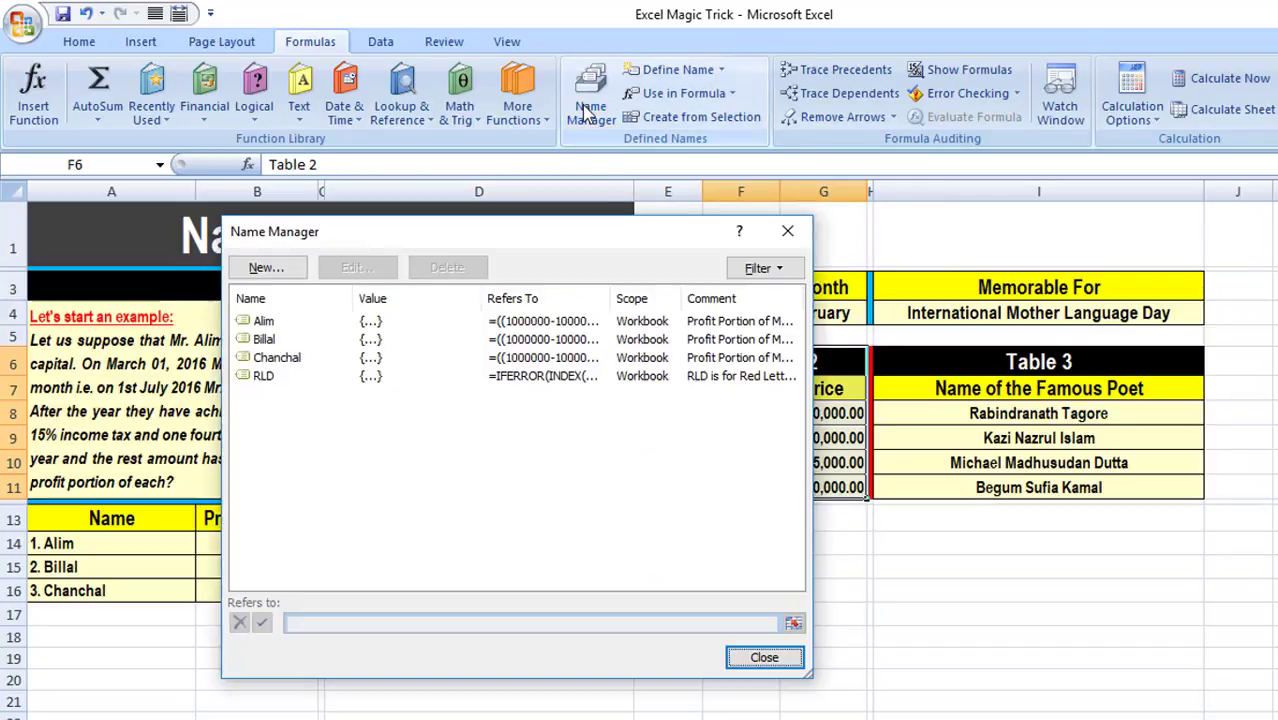
click(266, 268)
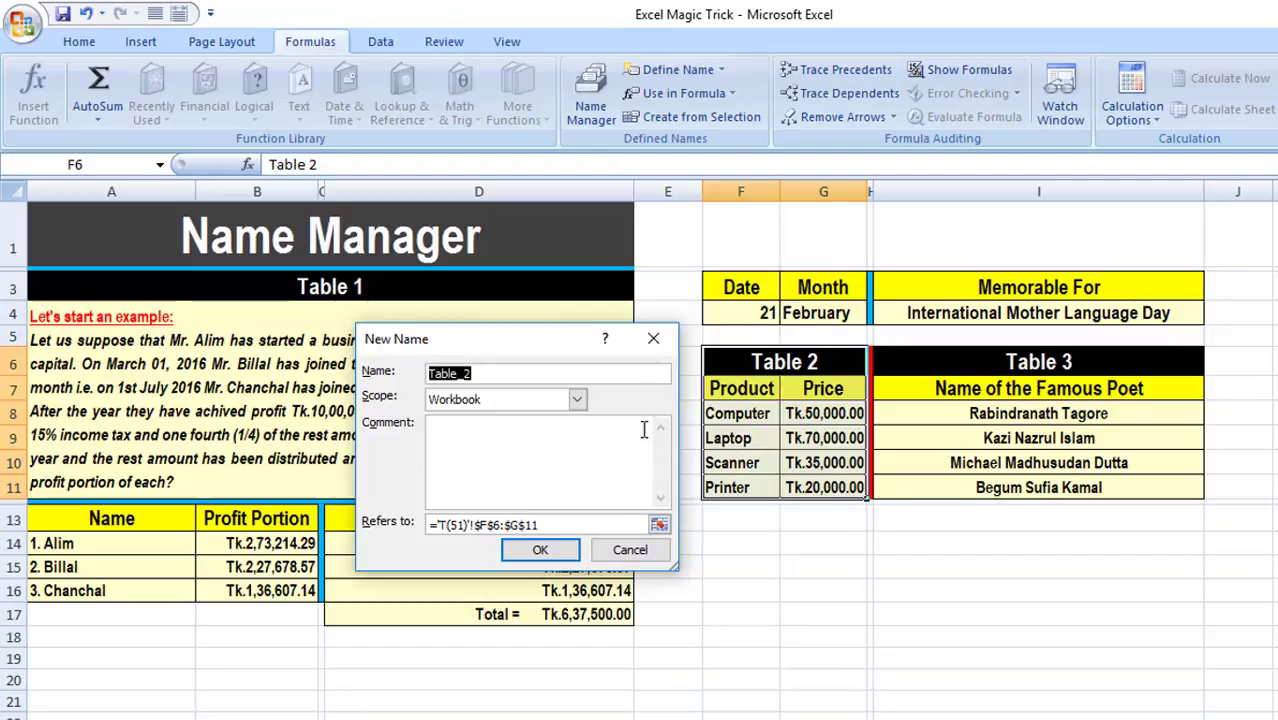
click(630, 551)
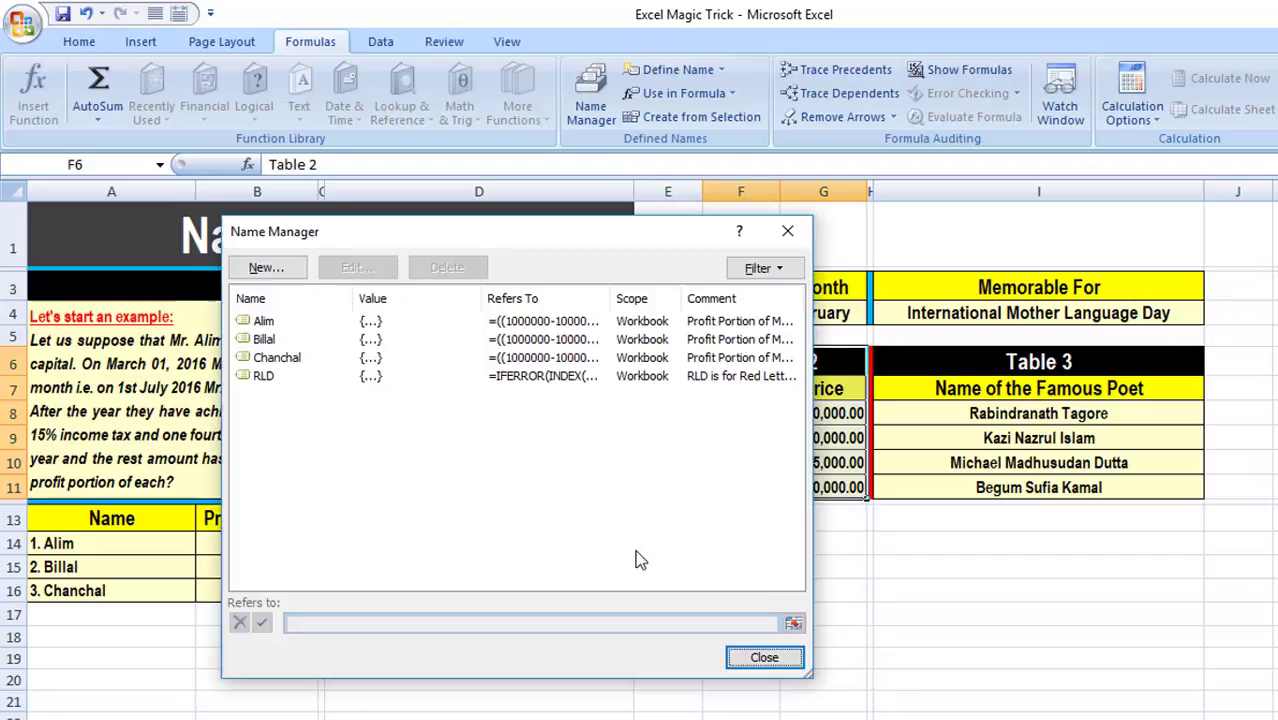
click(760, 657)
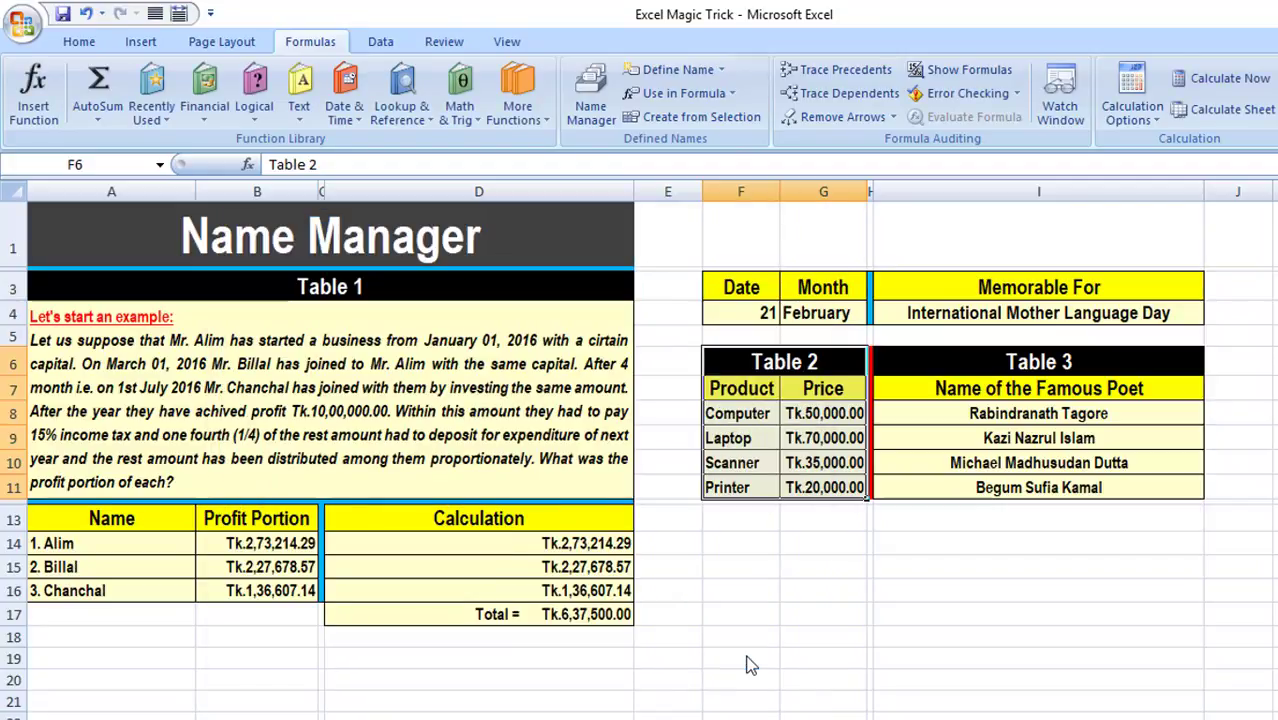
- Create a new name 'Electronics' with Ctrl+F3 and select its existing Refers to reference
key(ctrl+F3)
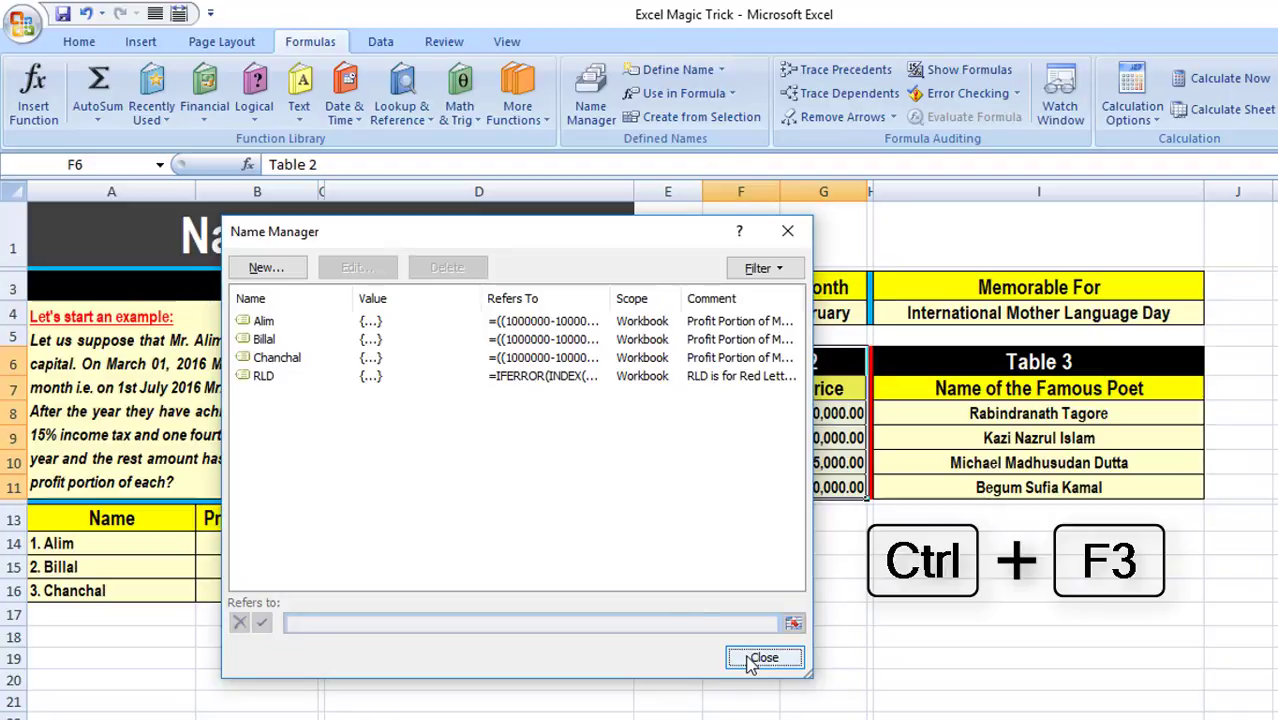
click(258, 270)
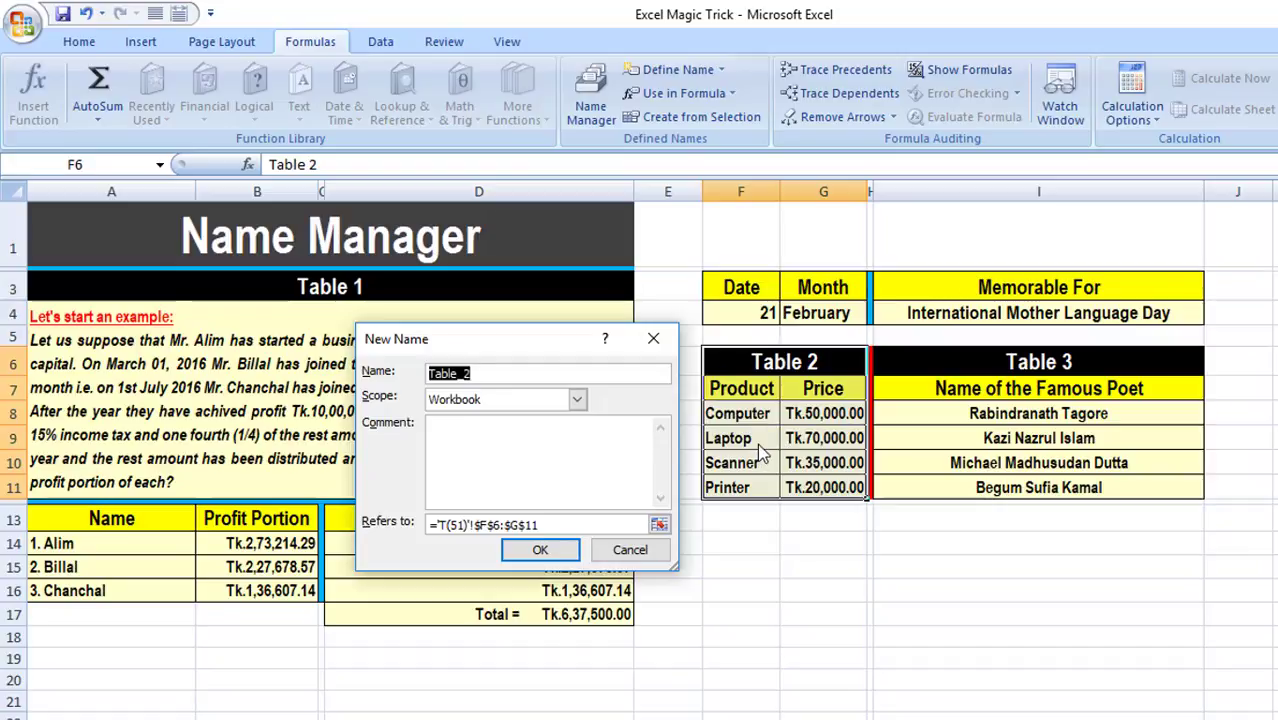
text(Electro)
text(nic)
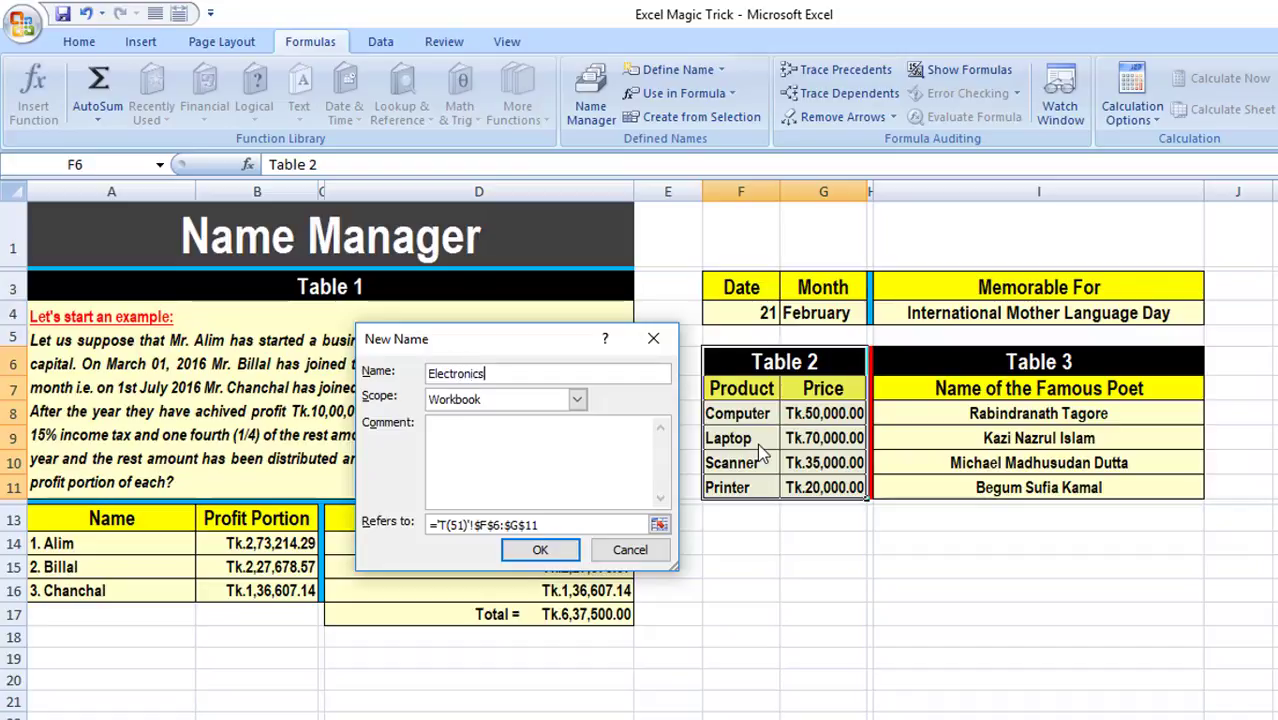
text(s)
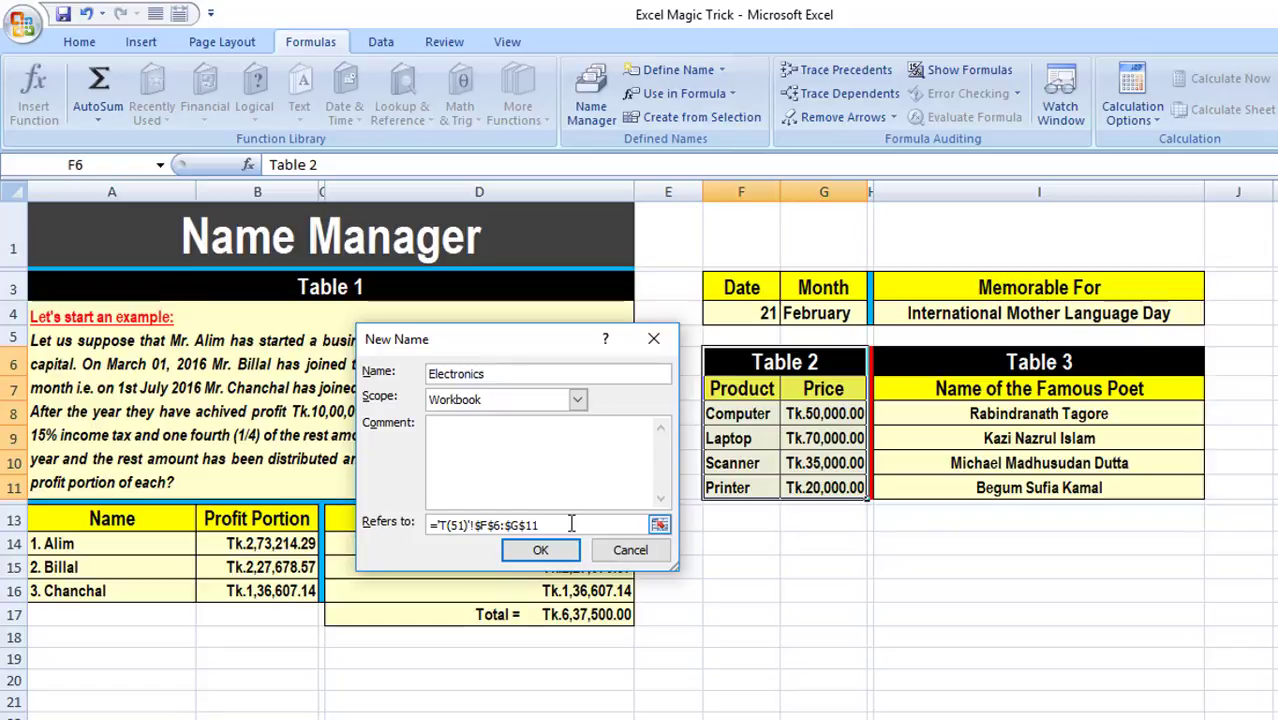
drag(550, 524, 364, 530)
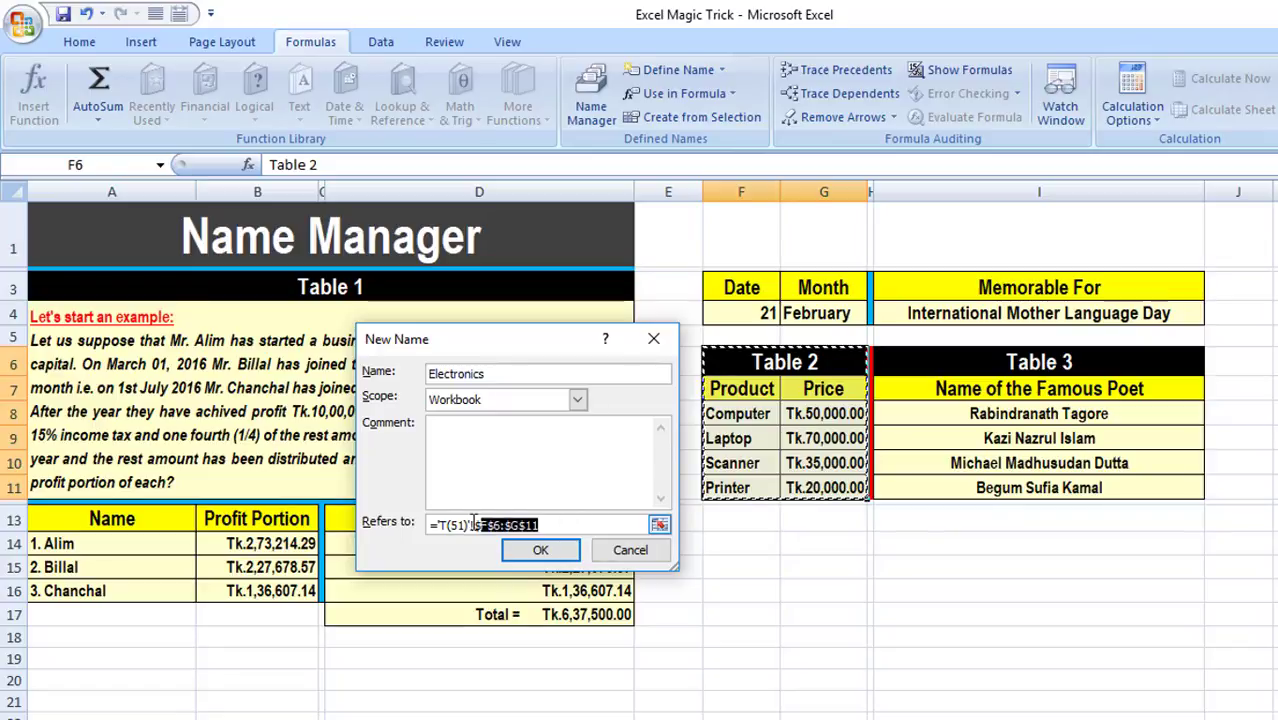
- Point Electronics at $F$6:$G$11, keep Workbook scope, and save the name
key(Delete)
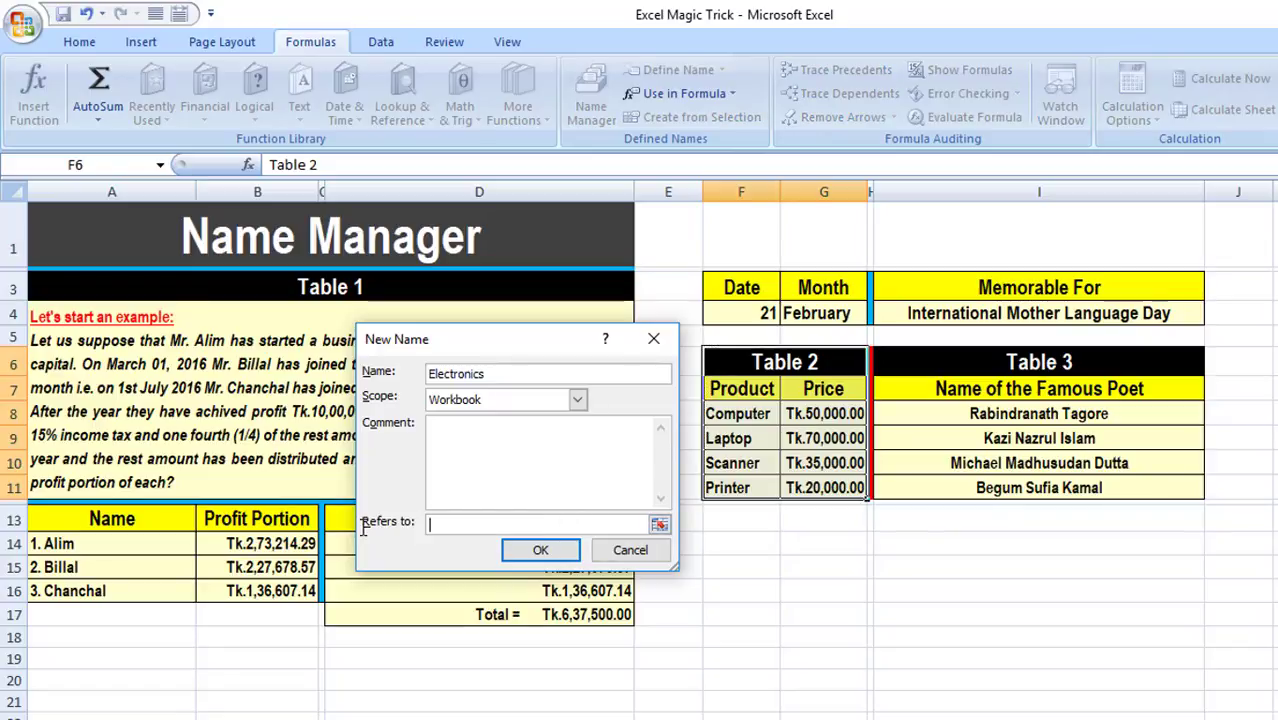
click(661, 524)
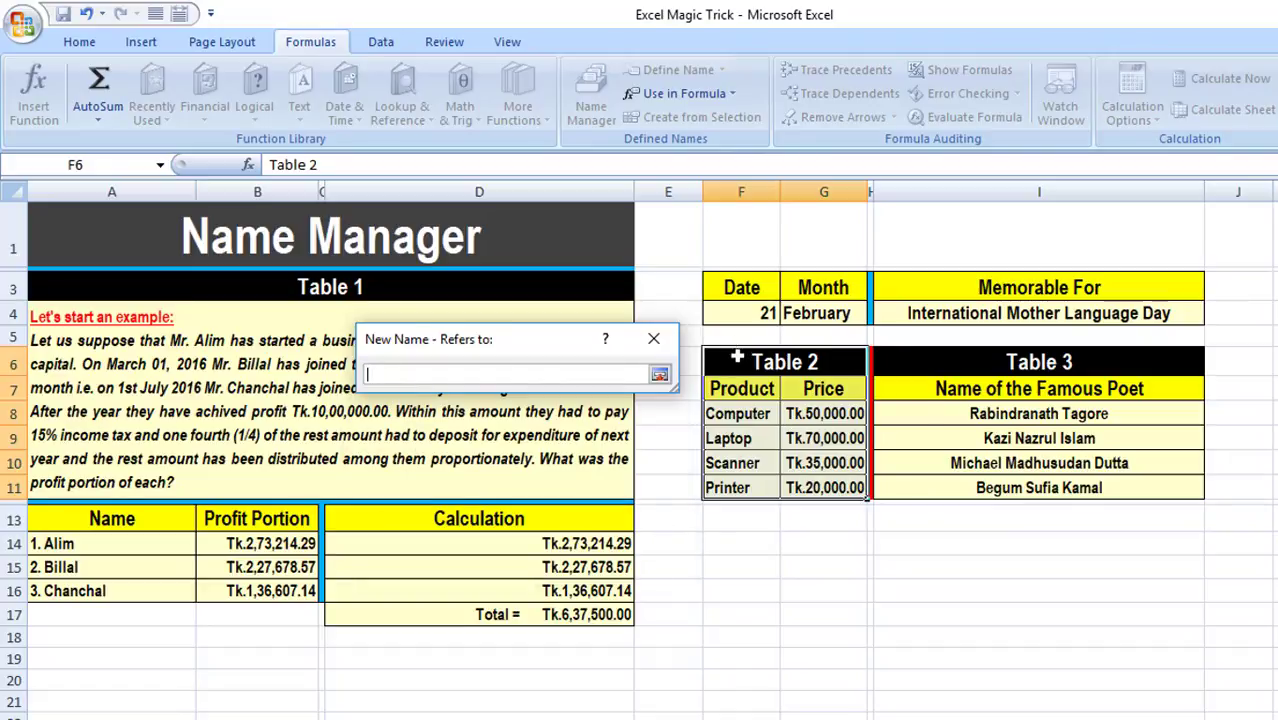
drag(737, 357, 775, 479)
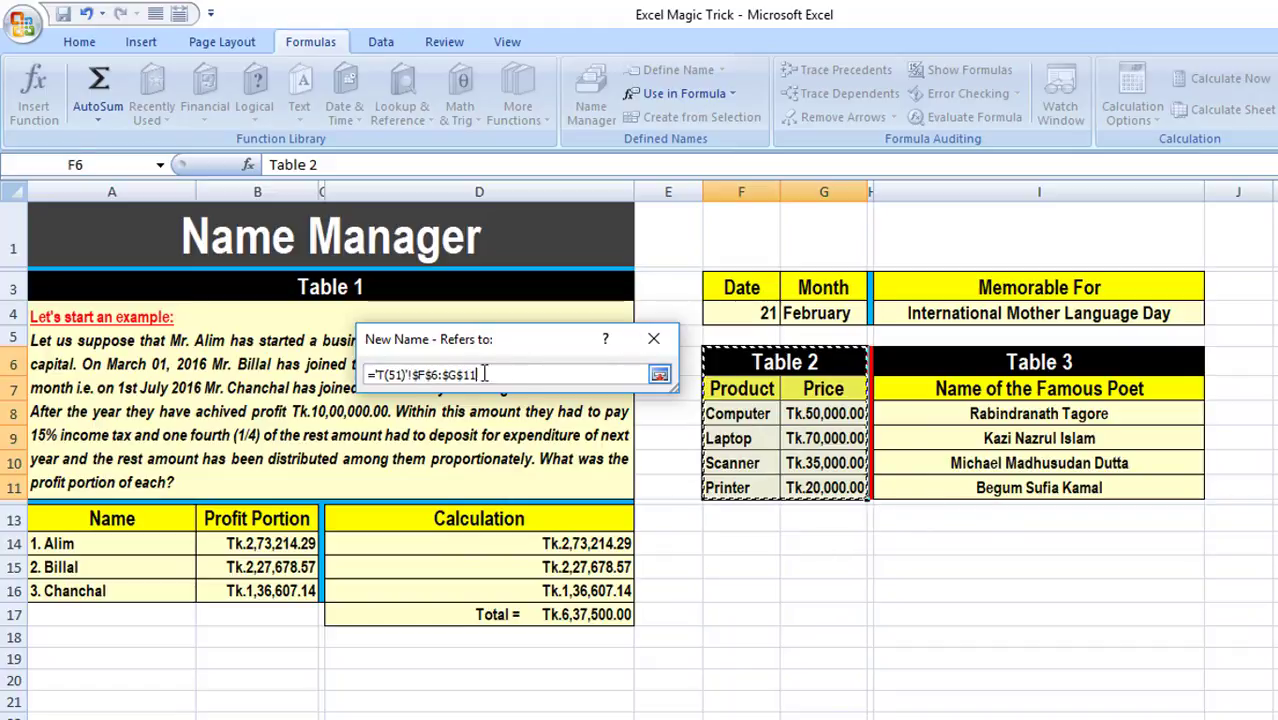
click(659, 375)
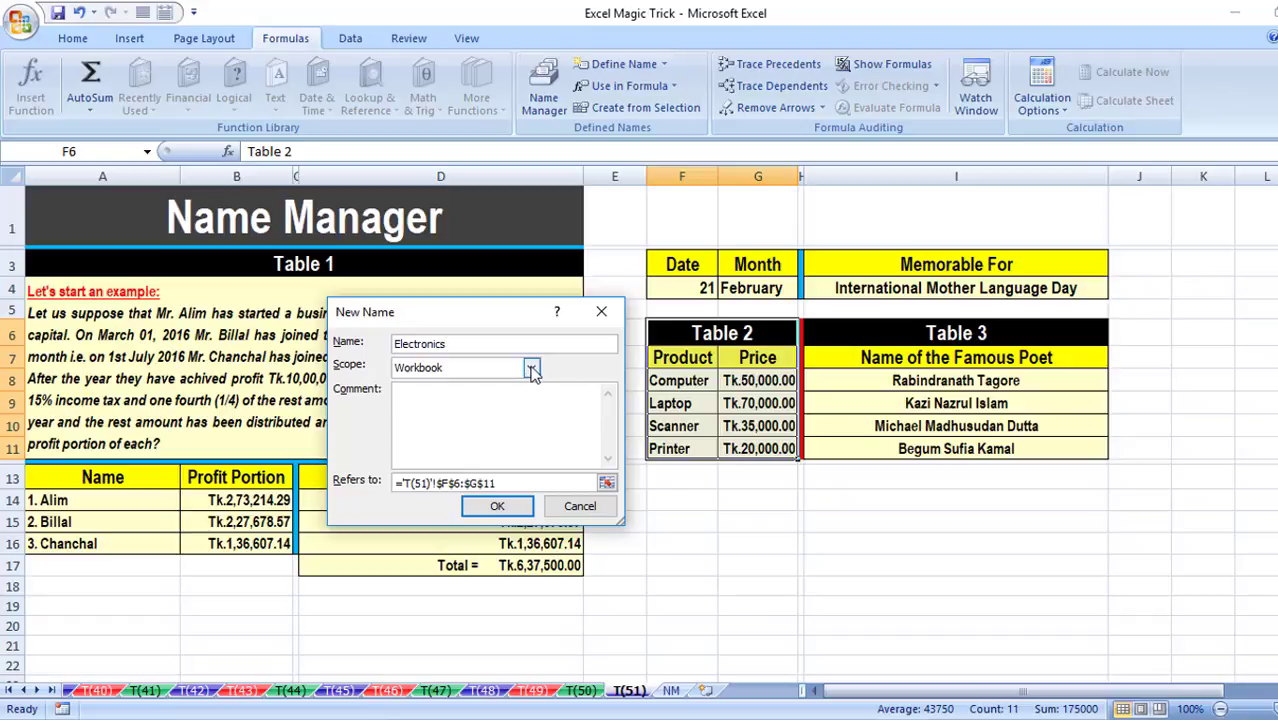
click(532, 369)
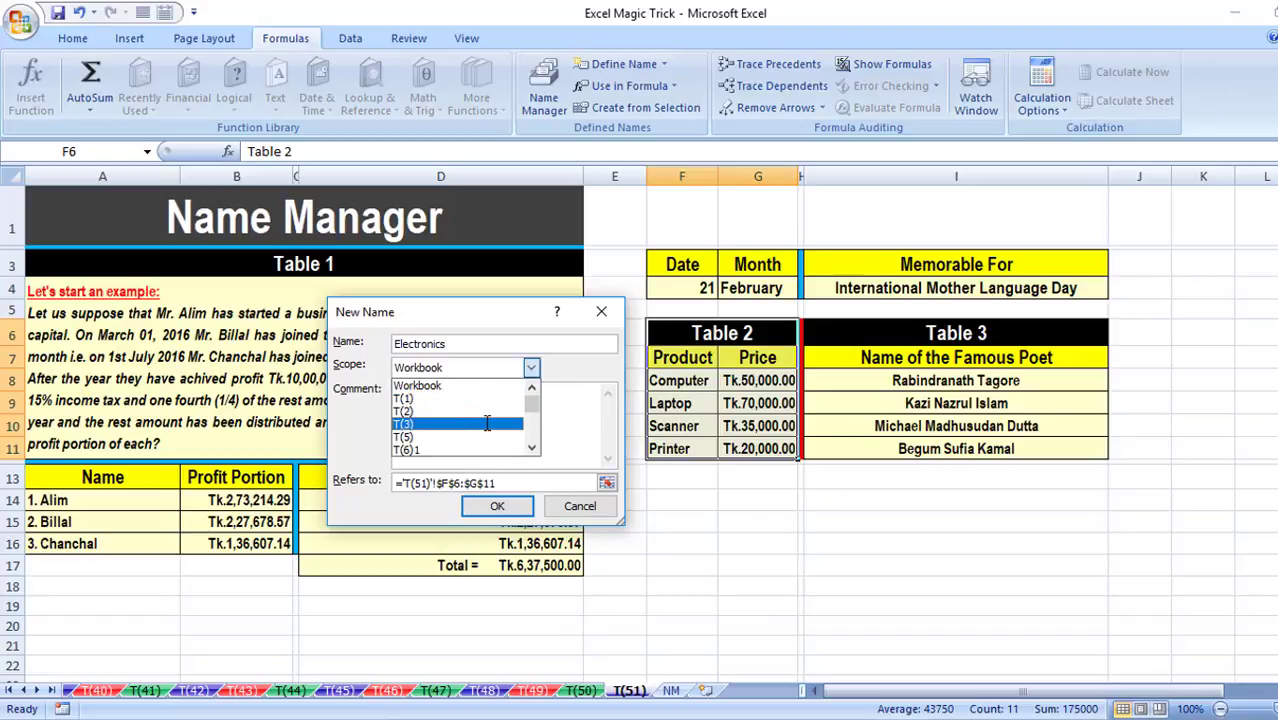
key(Up)
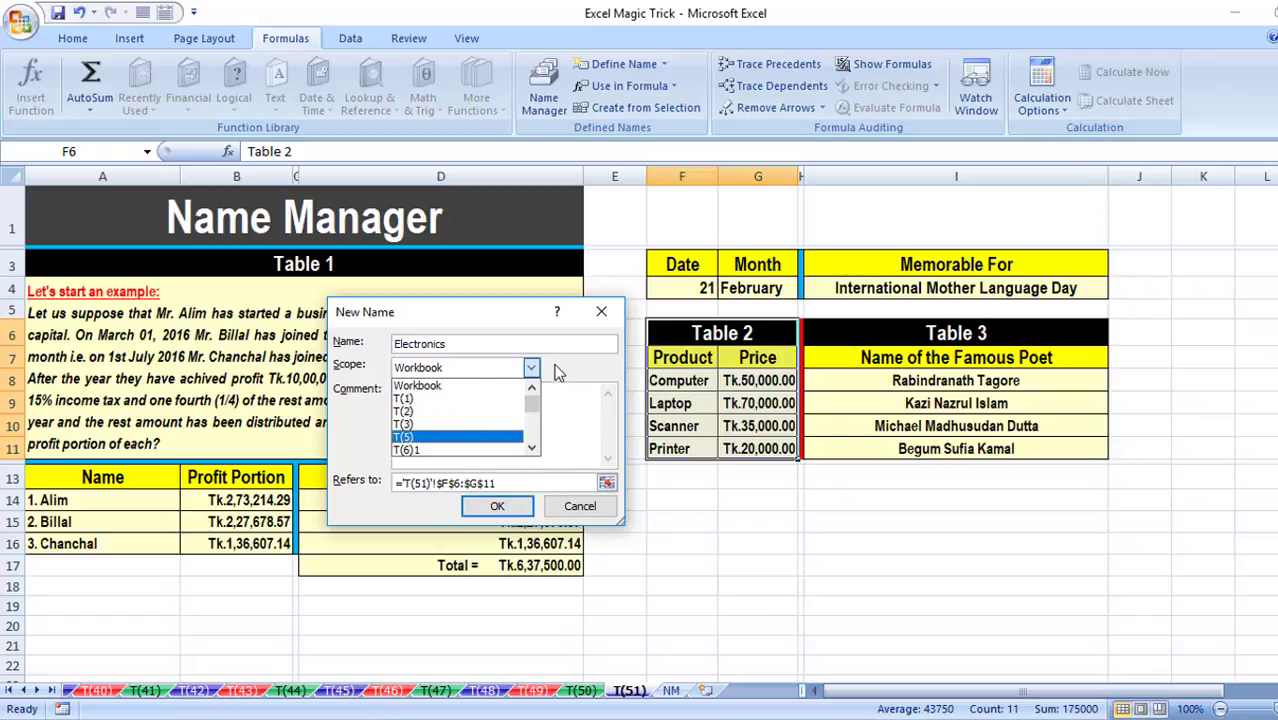
click(557, 373)
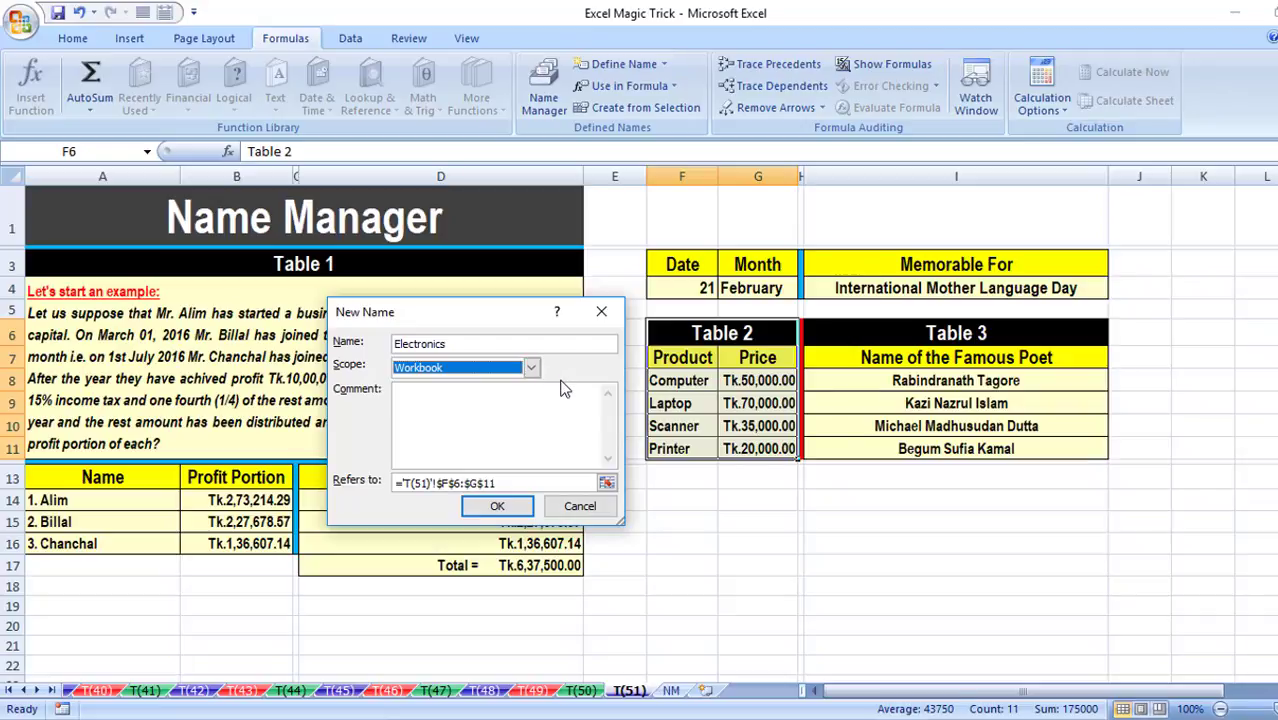
click(436, 412)
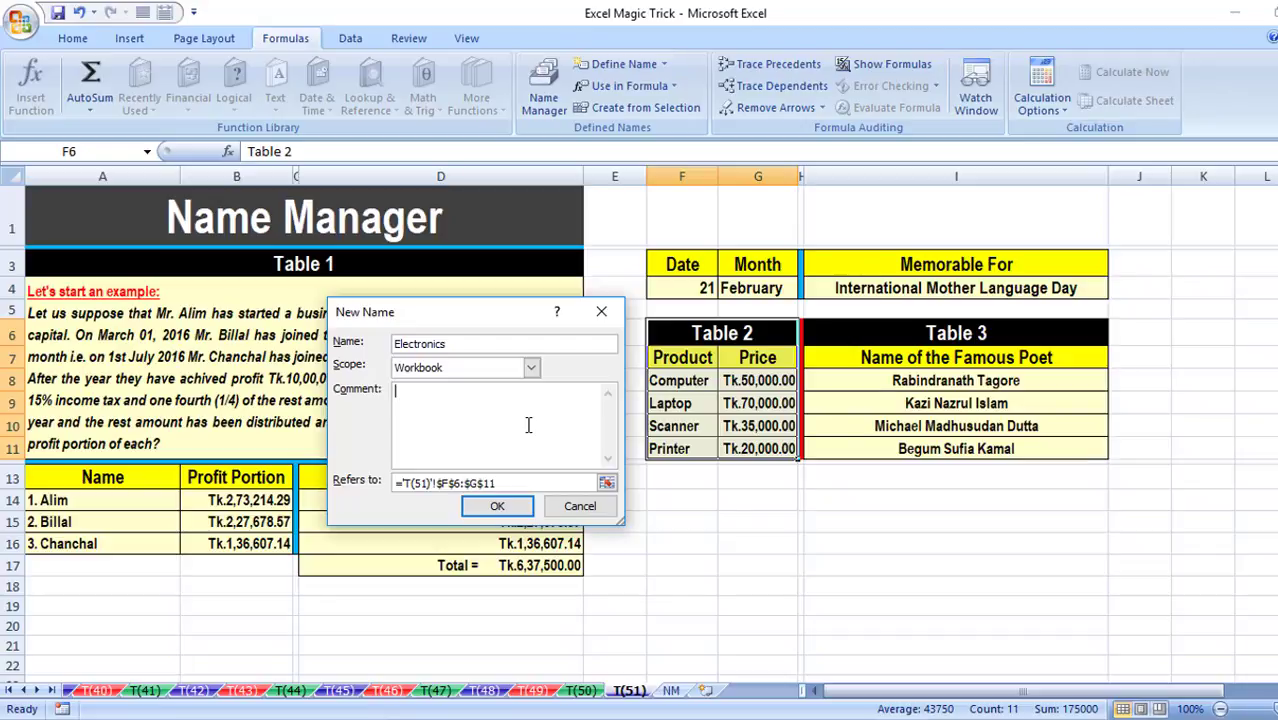
click(500, 506)
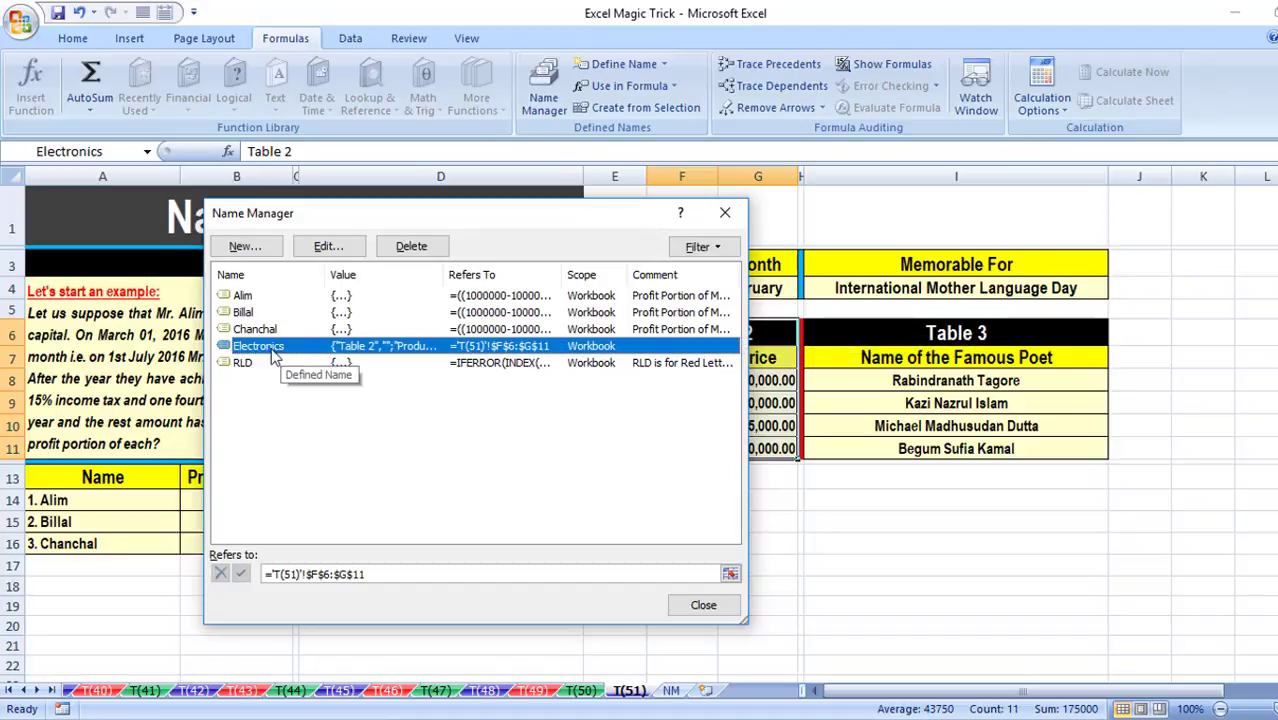
- Close Name Manager and return to the sheet where Table 2 is now named Electronics
click(684, 607)
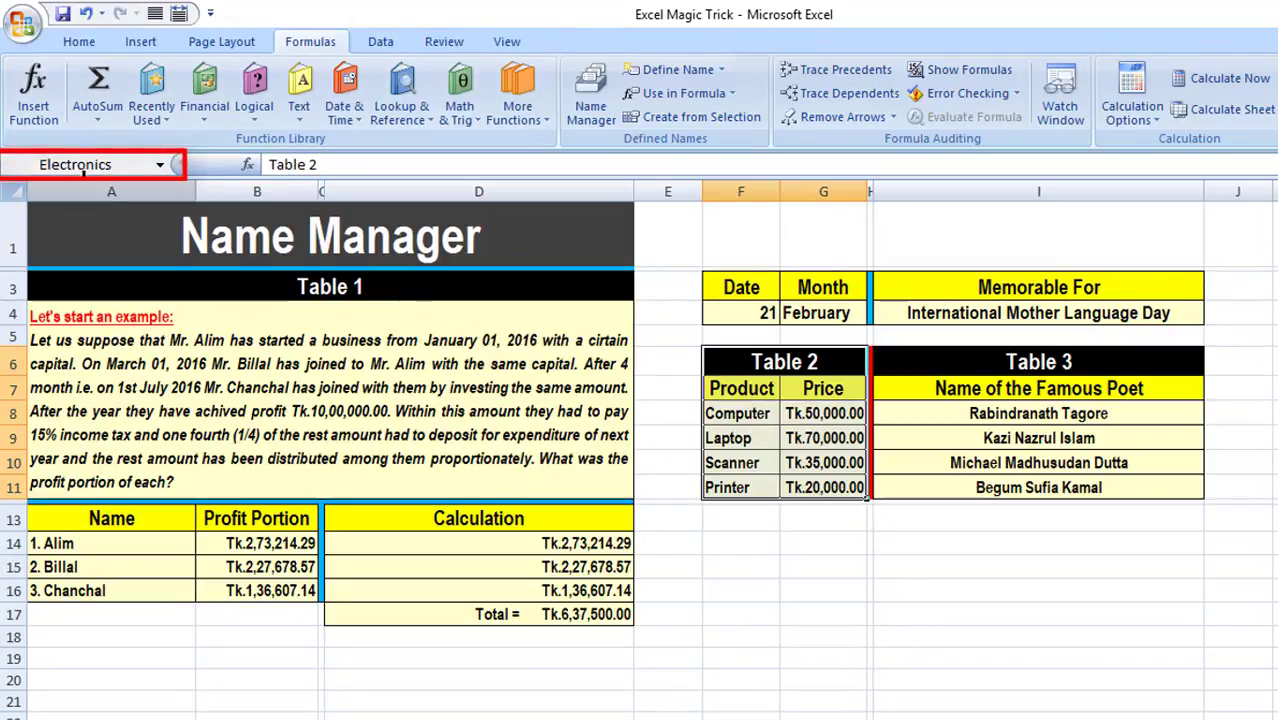
- Select Table 3's poet list I6:I11 and name it Poet through the Name Box
click(747, 563)
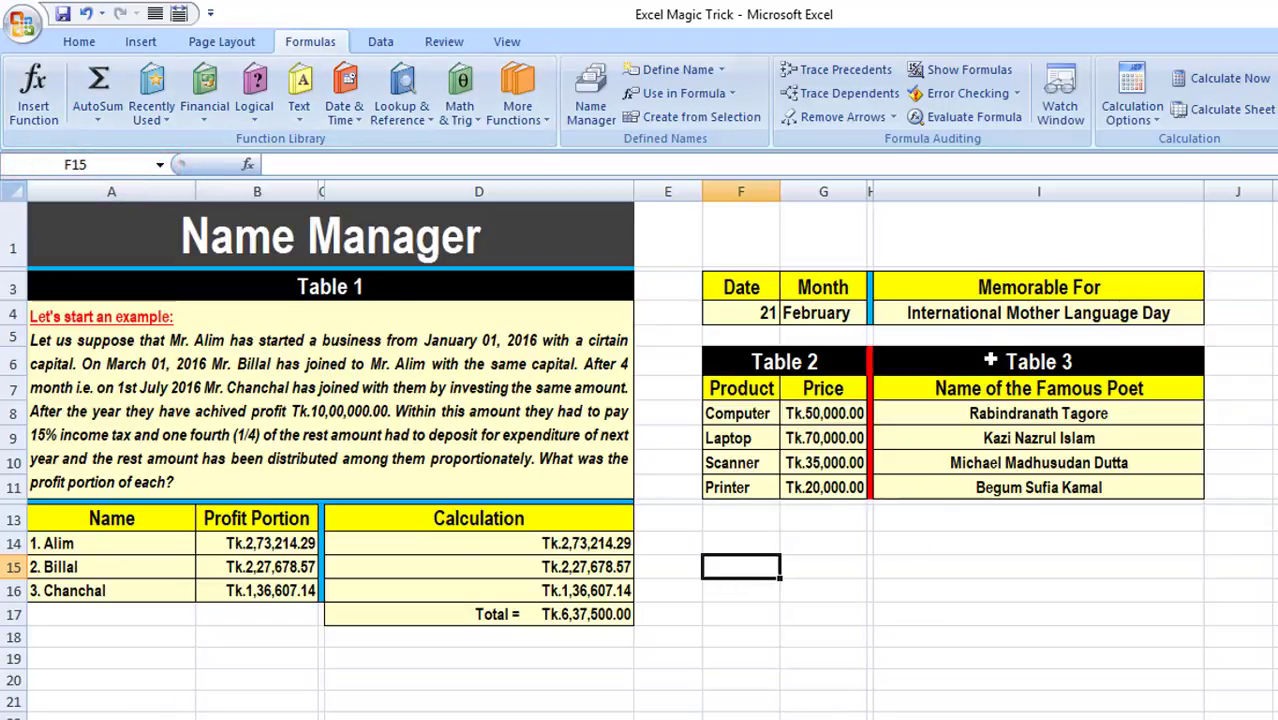
mouse_move(990, 361)
mouse_down()
mouse_move(1006, 508)
mouse_move(1002, 494)
mouse_up()
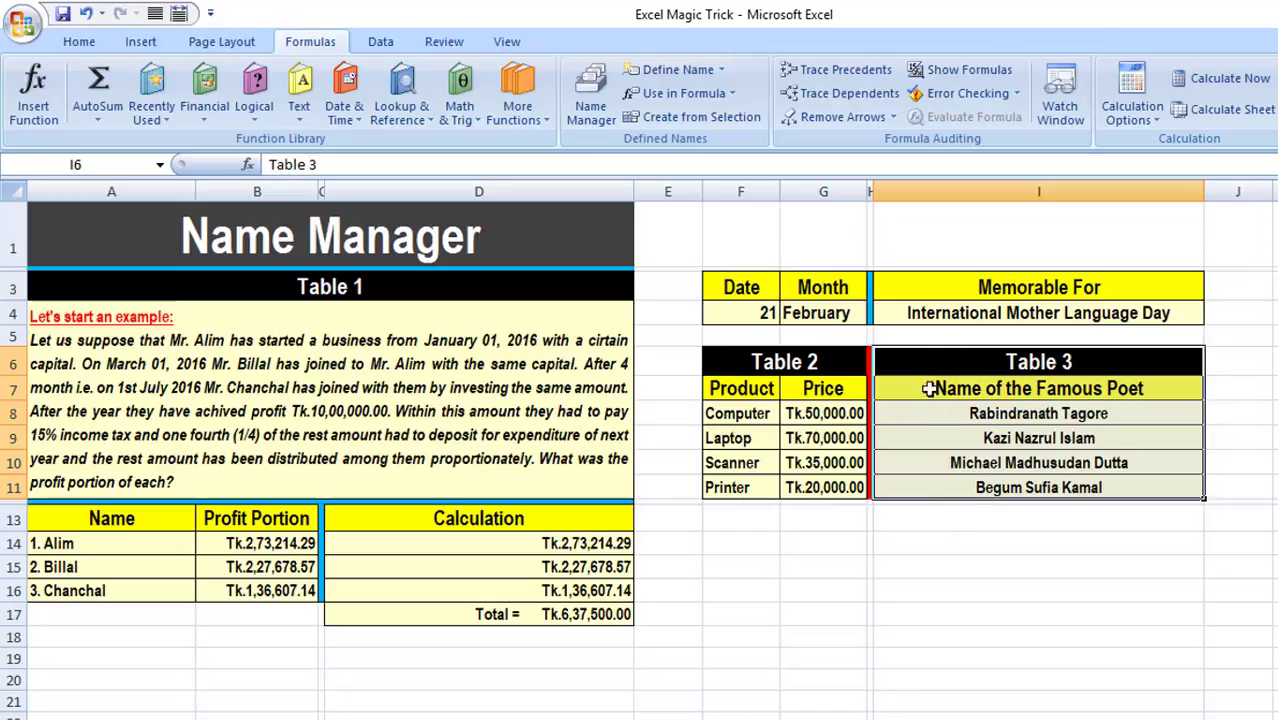
click(122, 164)
text(Poet)
key(Return)
click(830, 545)
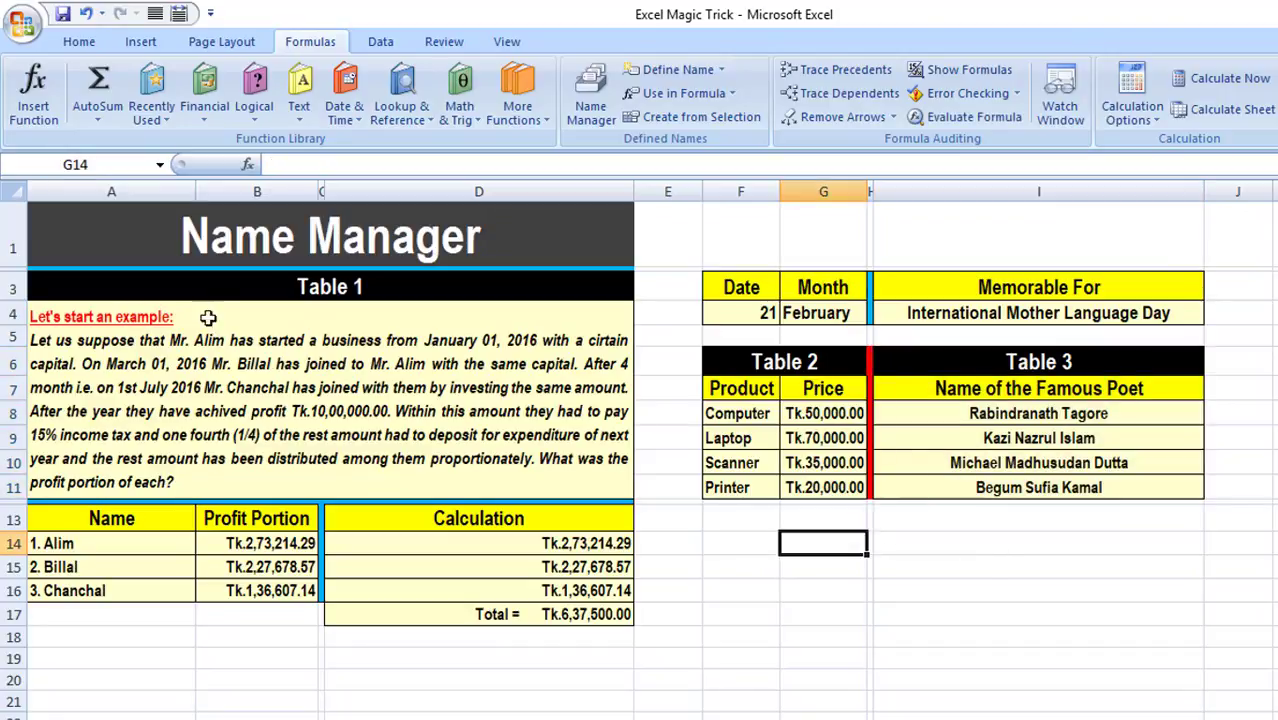
- Jump to Poet from the Name Box list, then open Name Manager listing Electronics and Poet
click(160, 168)
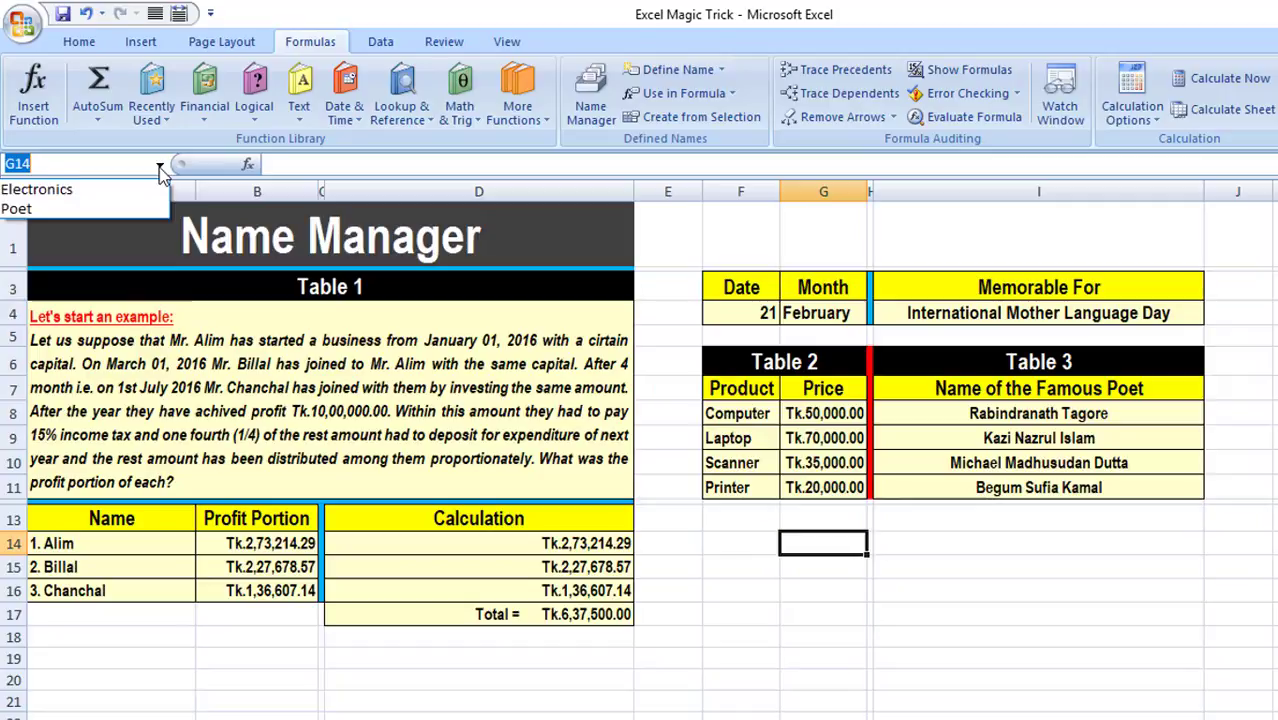
click(77, 201)
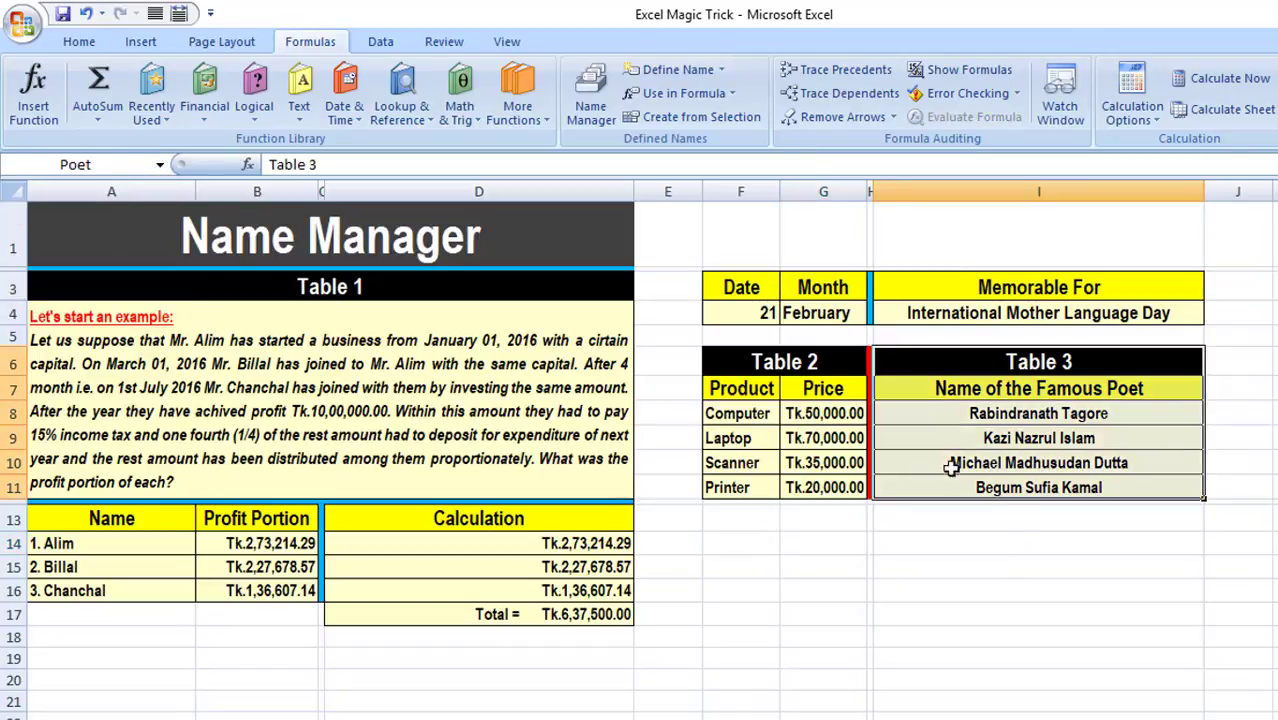
click(592, 92)
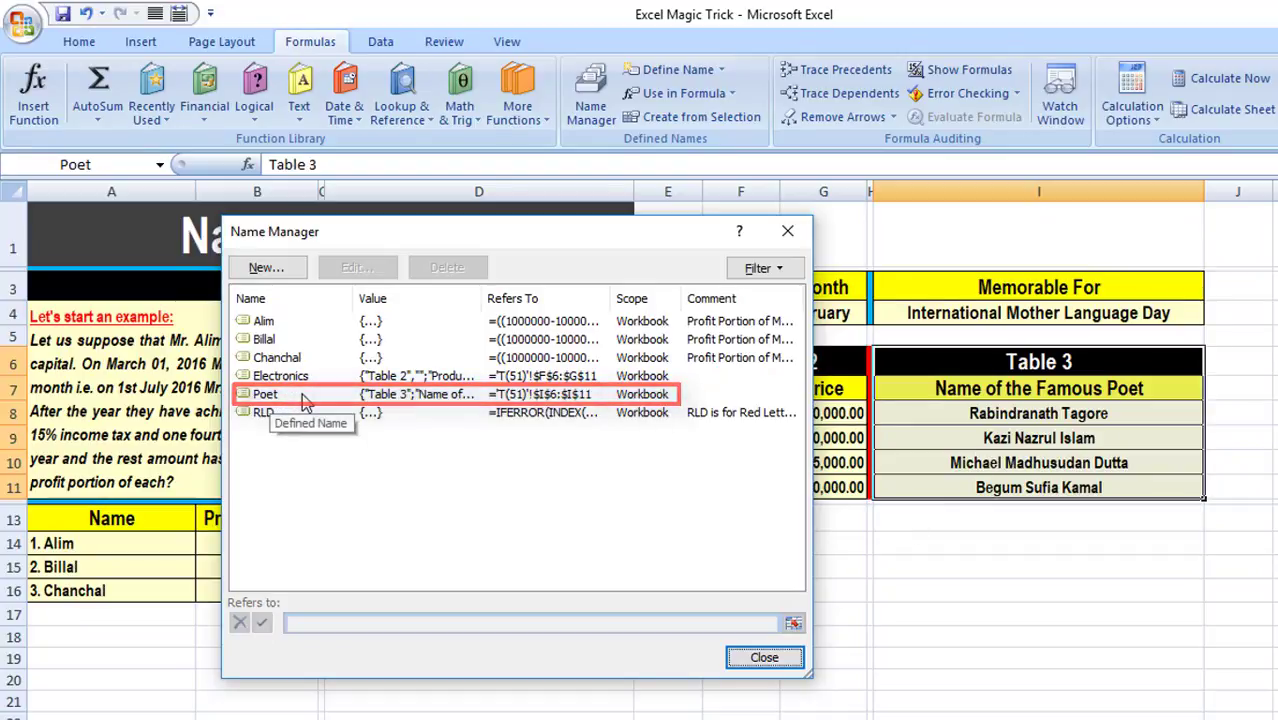
- Reopen Name Manager, view Poet's Edit settings ($I$6:$I$11) without changes, and drag the dialog right
click(772, 660)
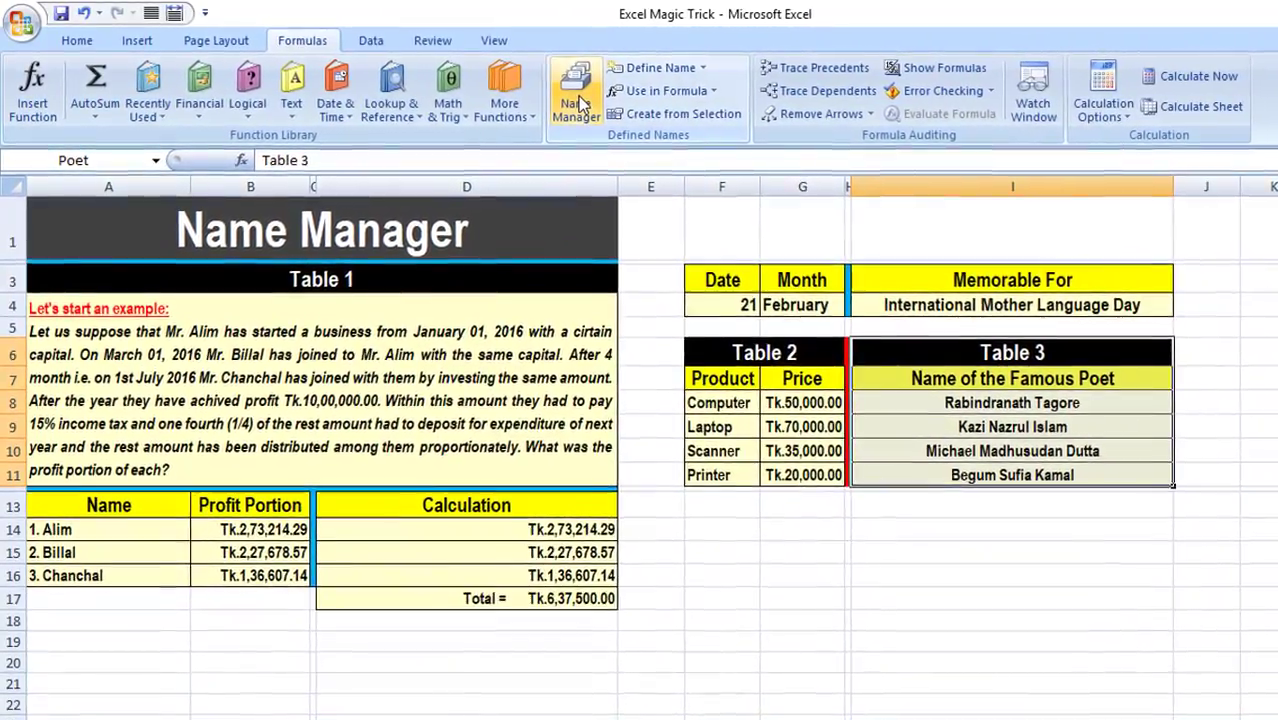
click(560, 102)
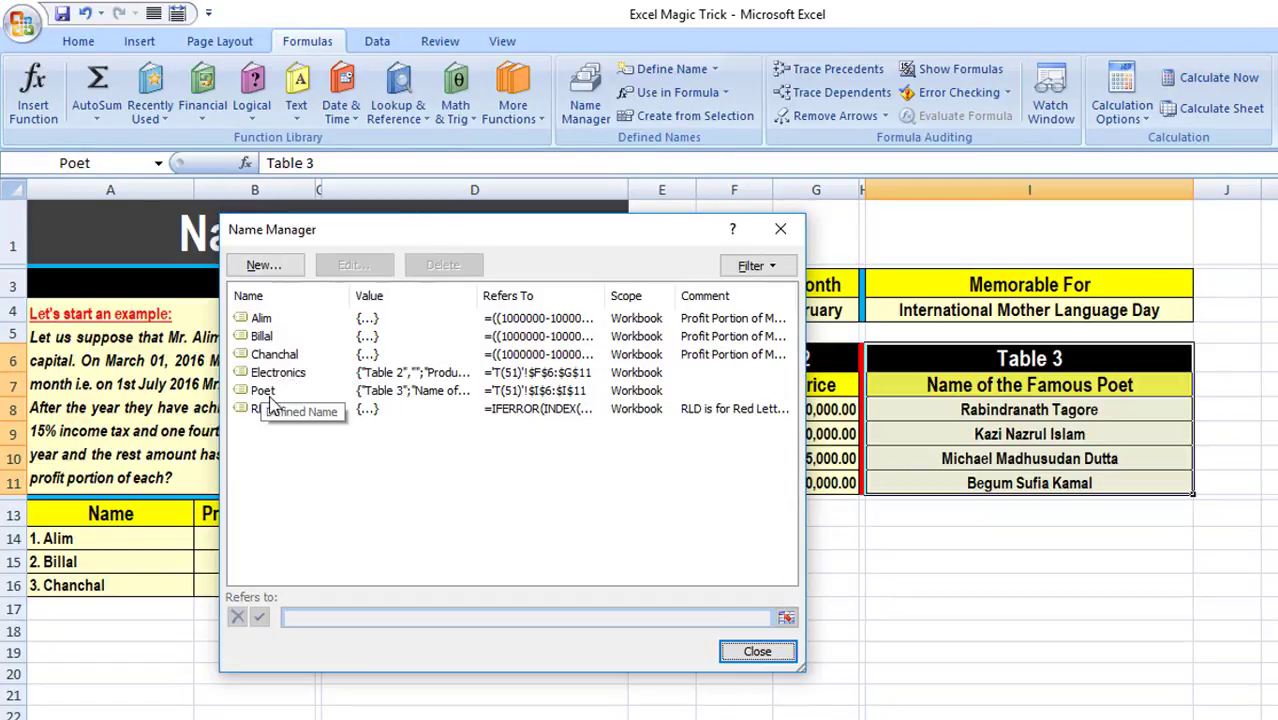
click(268, 392)
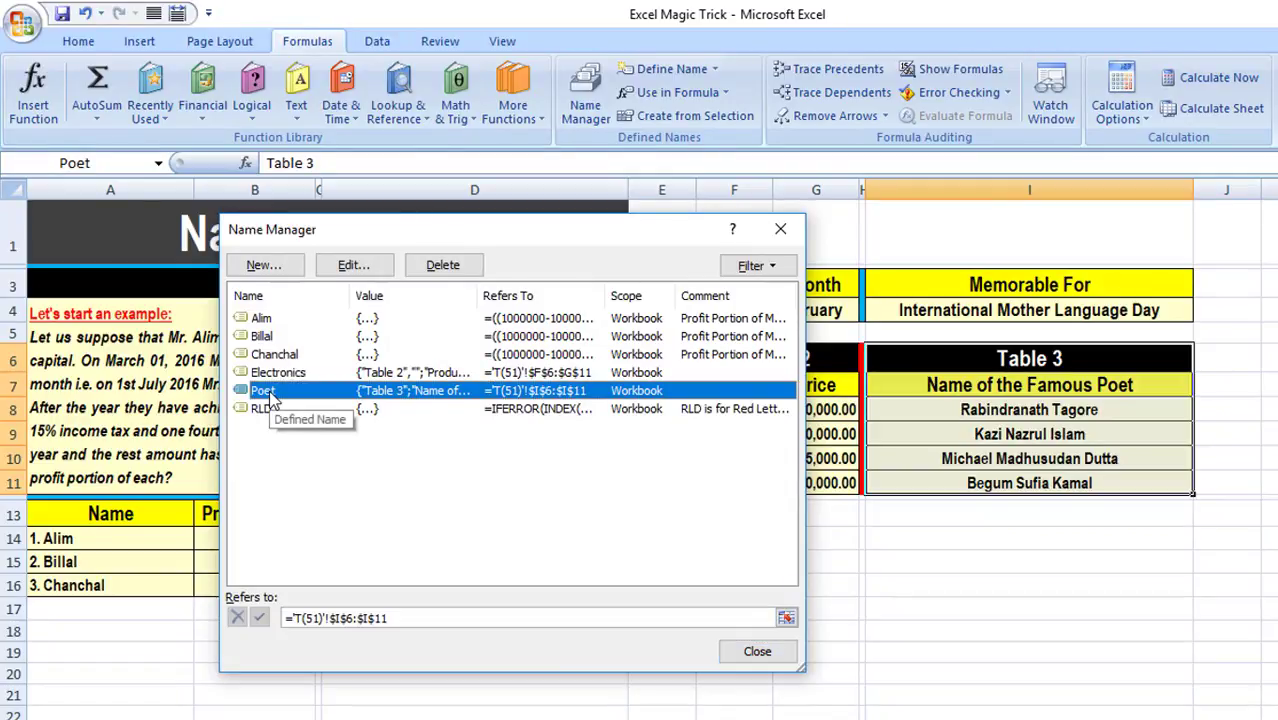
click(354, 268)
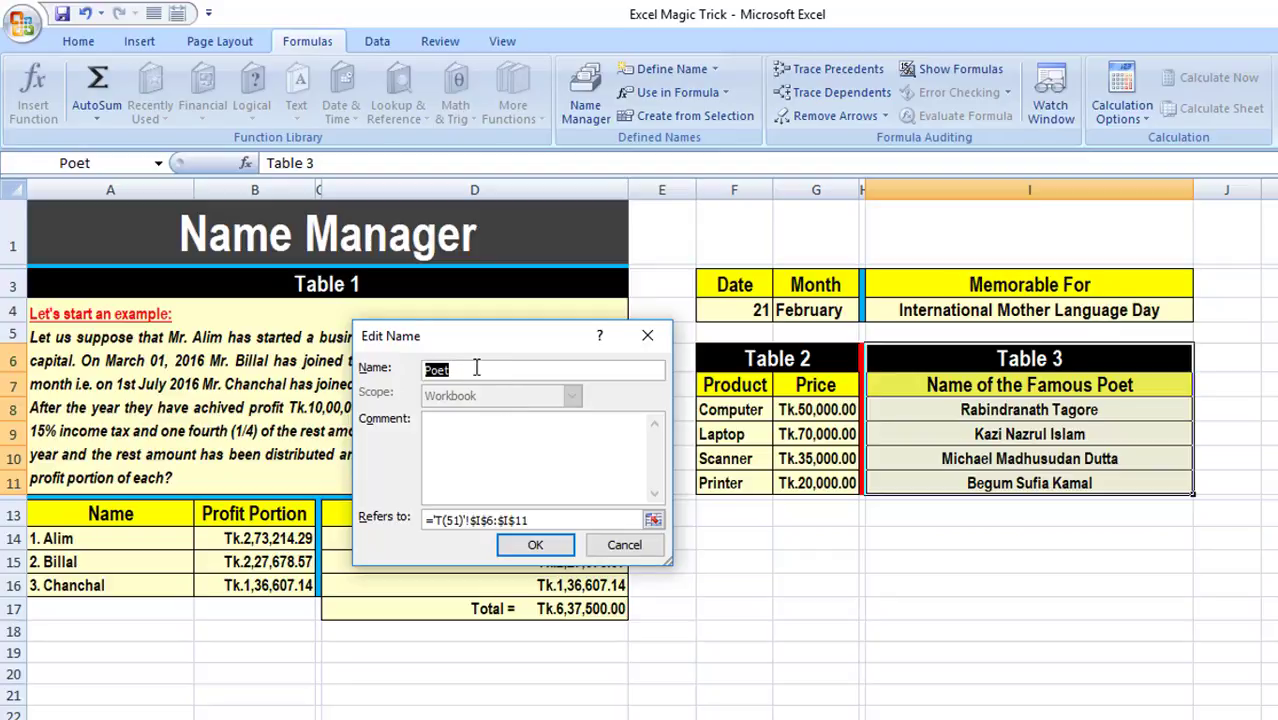
click(579, 519)
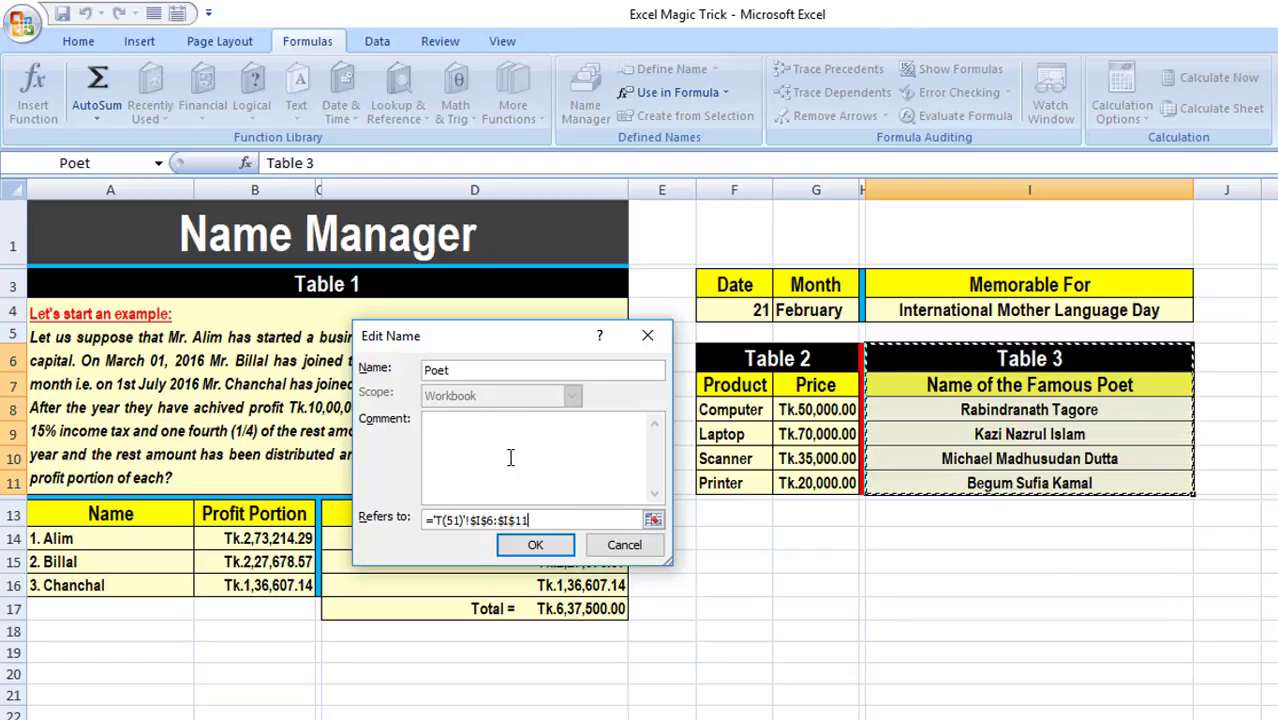
click(459, 447)
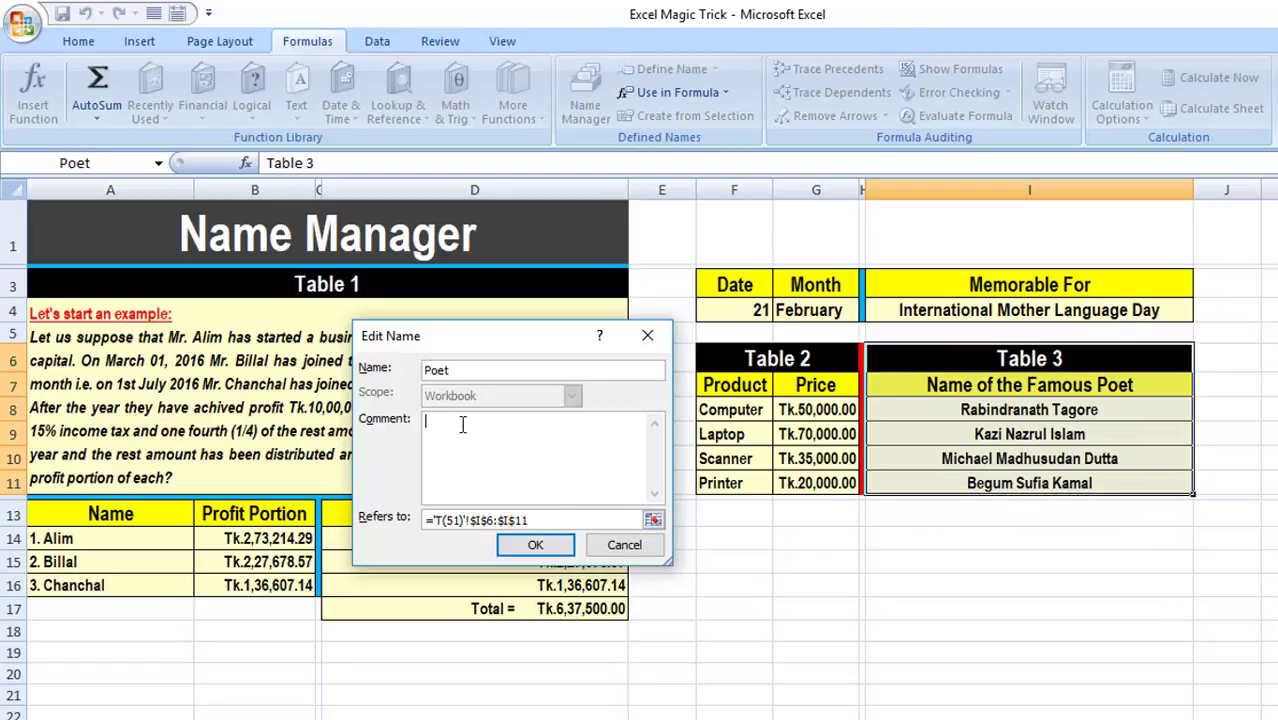
click(611, 542)
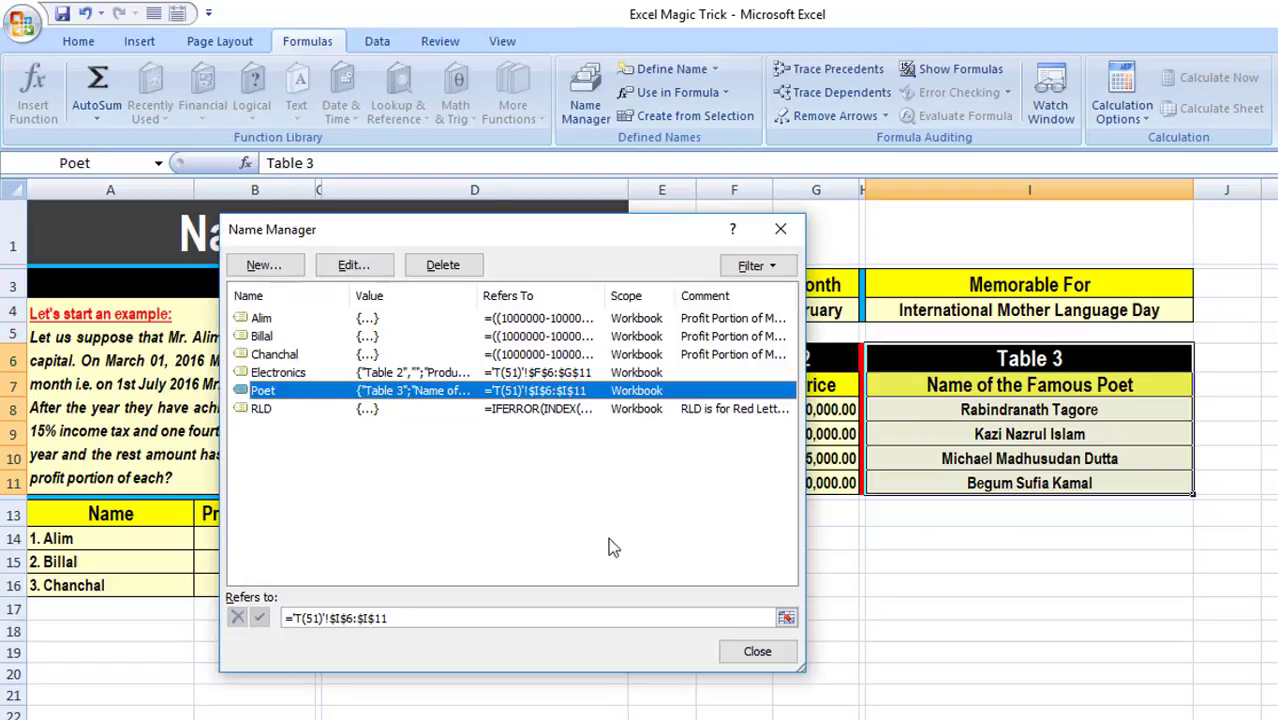
drag(543, 228, 993, 222)
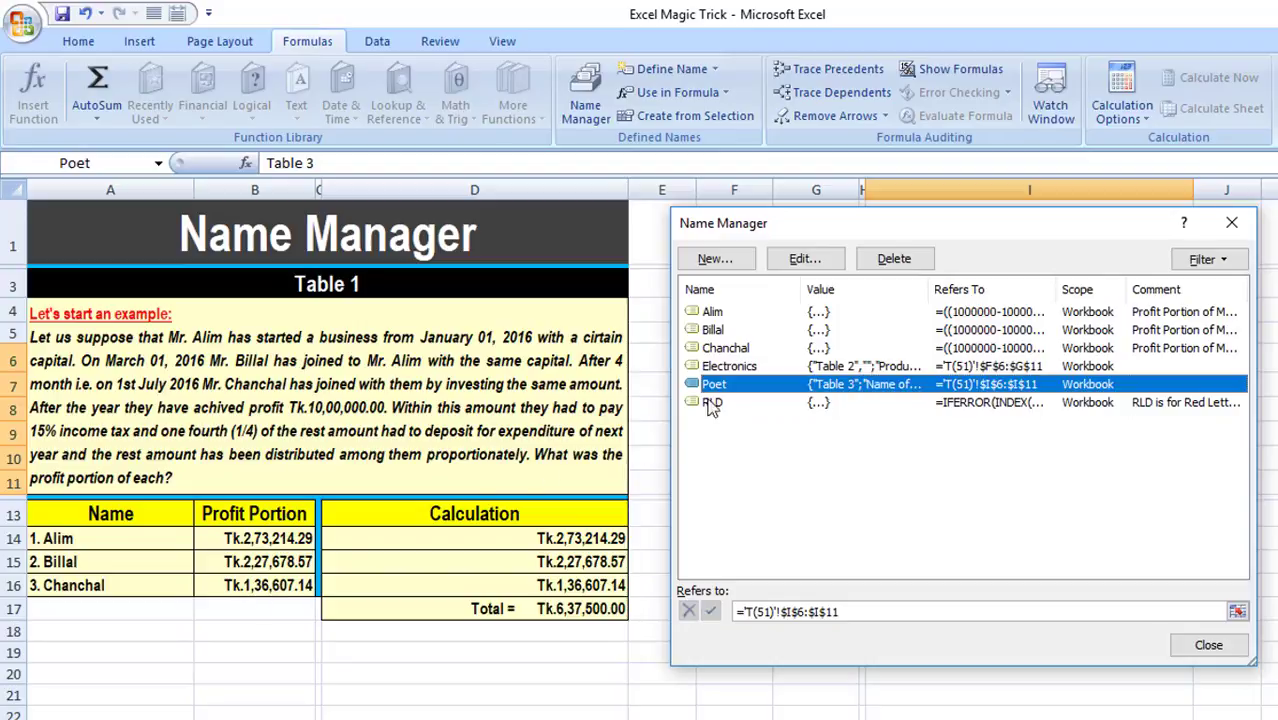
click(727, 317)
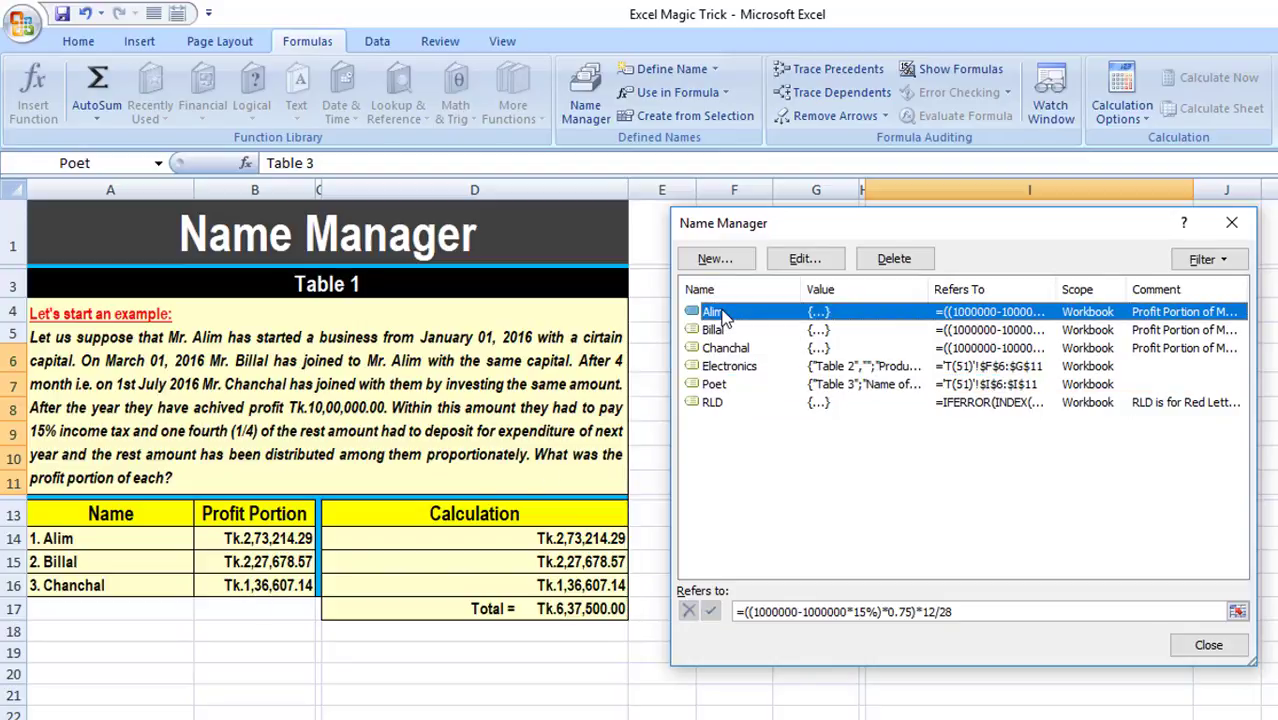
click(805, 259)
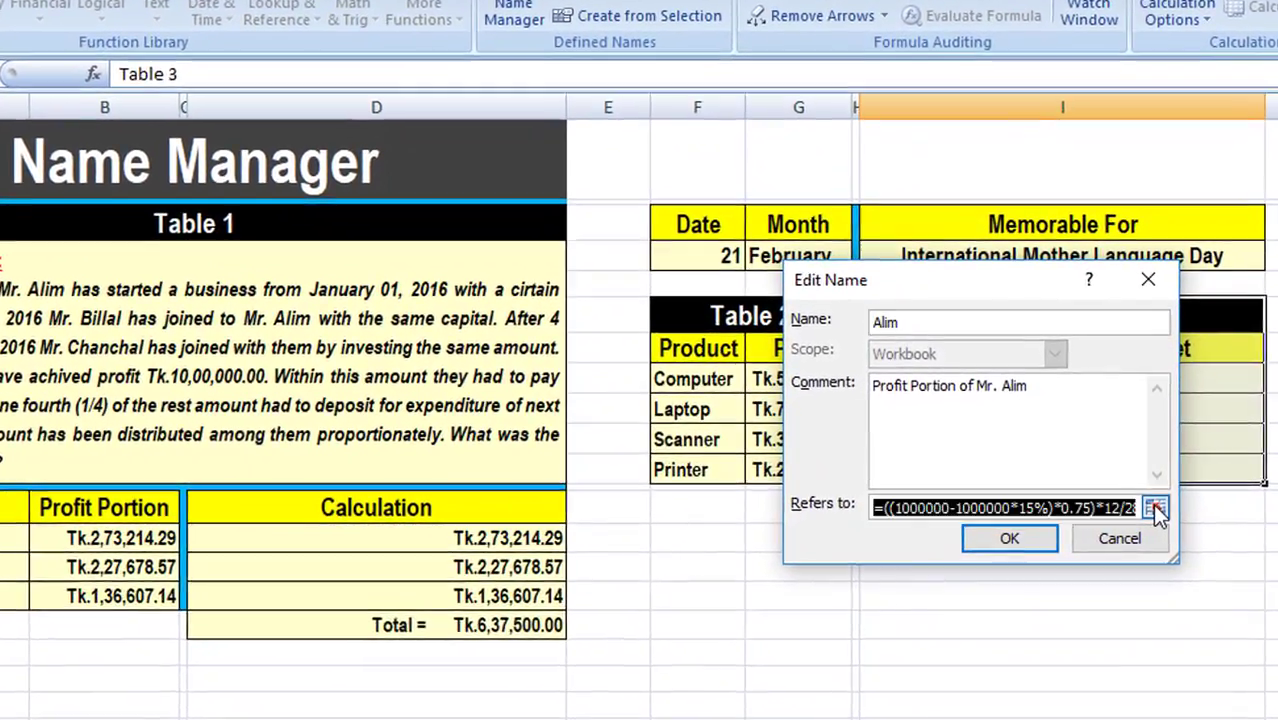
click(1155, 508)
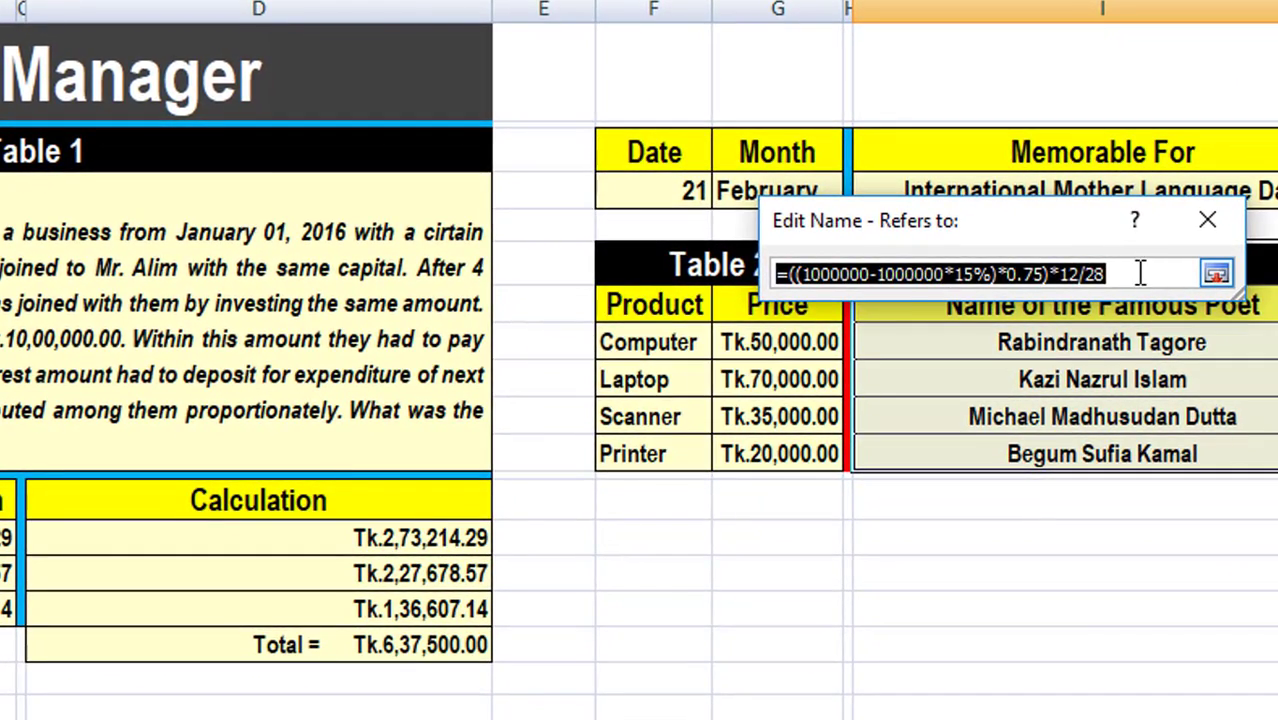
click(1143, 271)
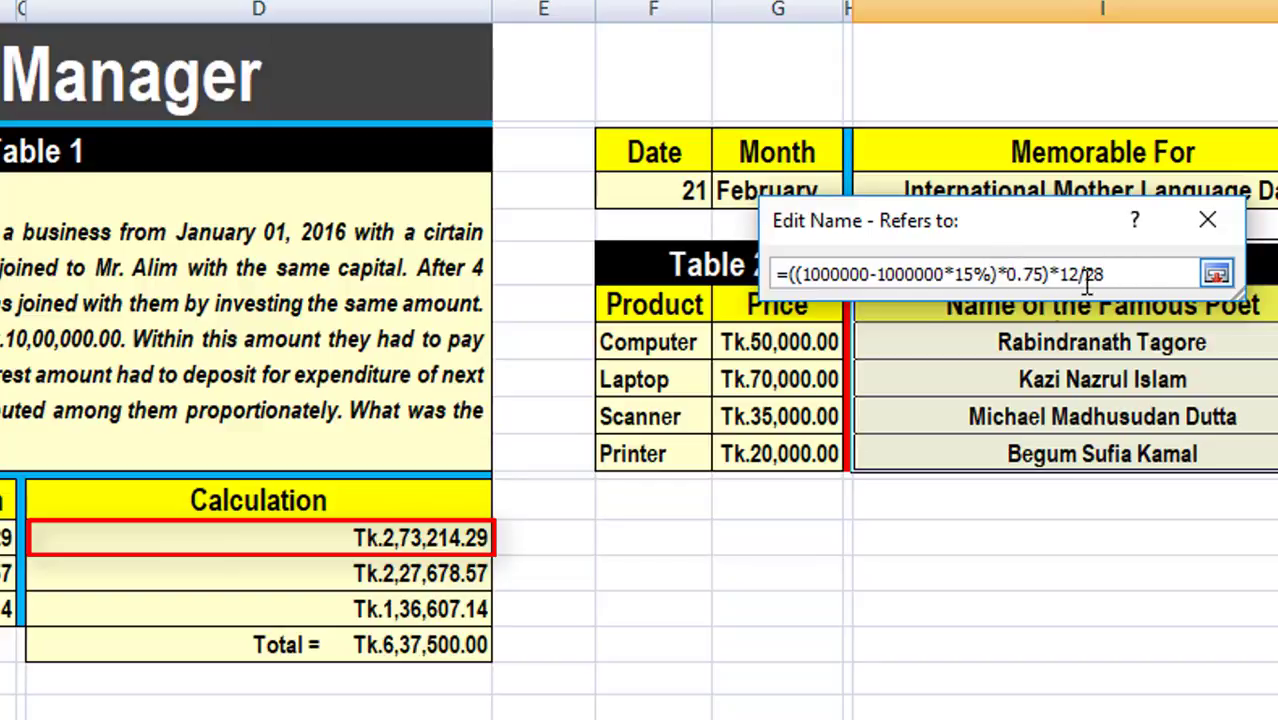
click(1216, 274)
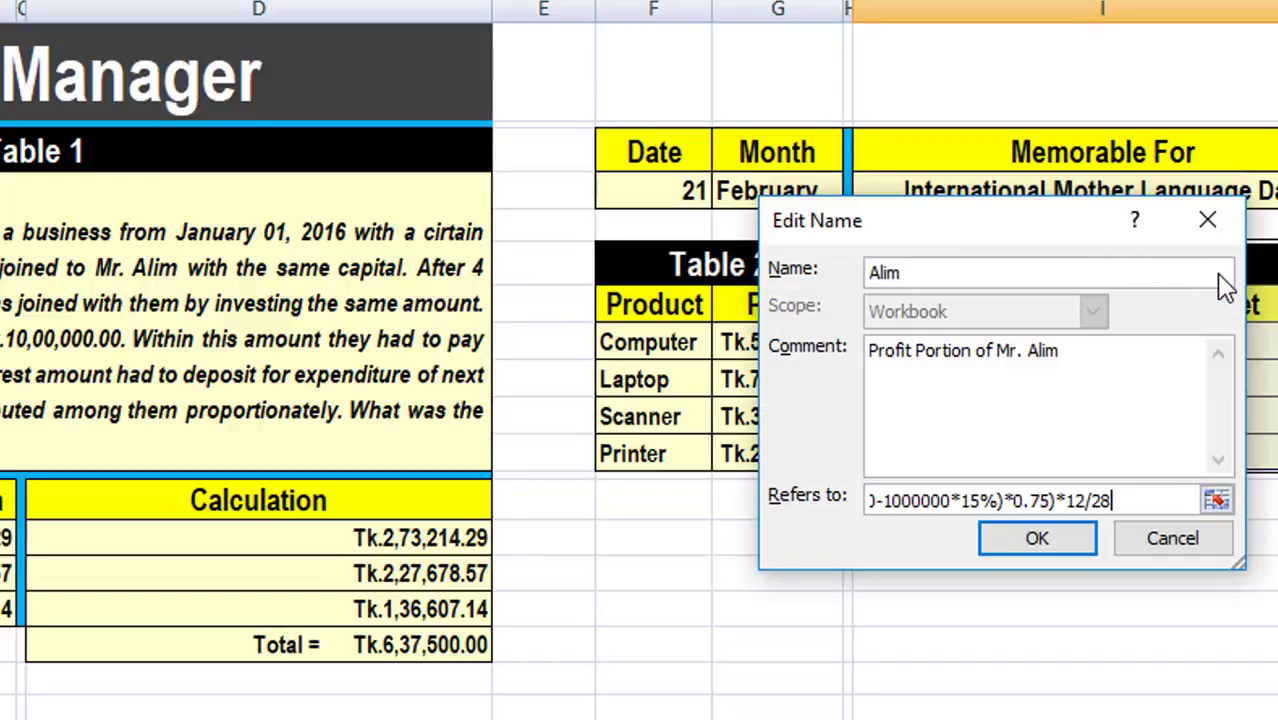
click(1160, 550)
click(630, 222)
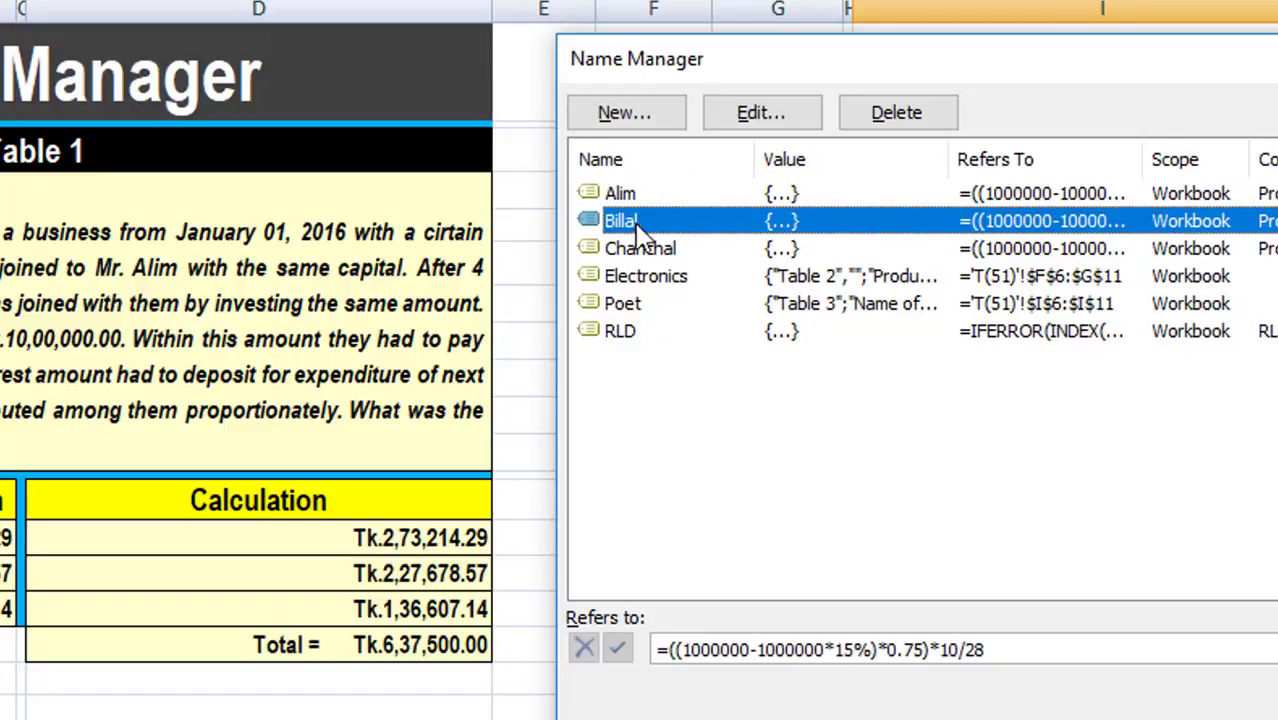
click(736, 124)
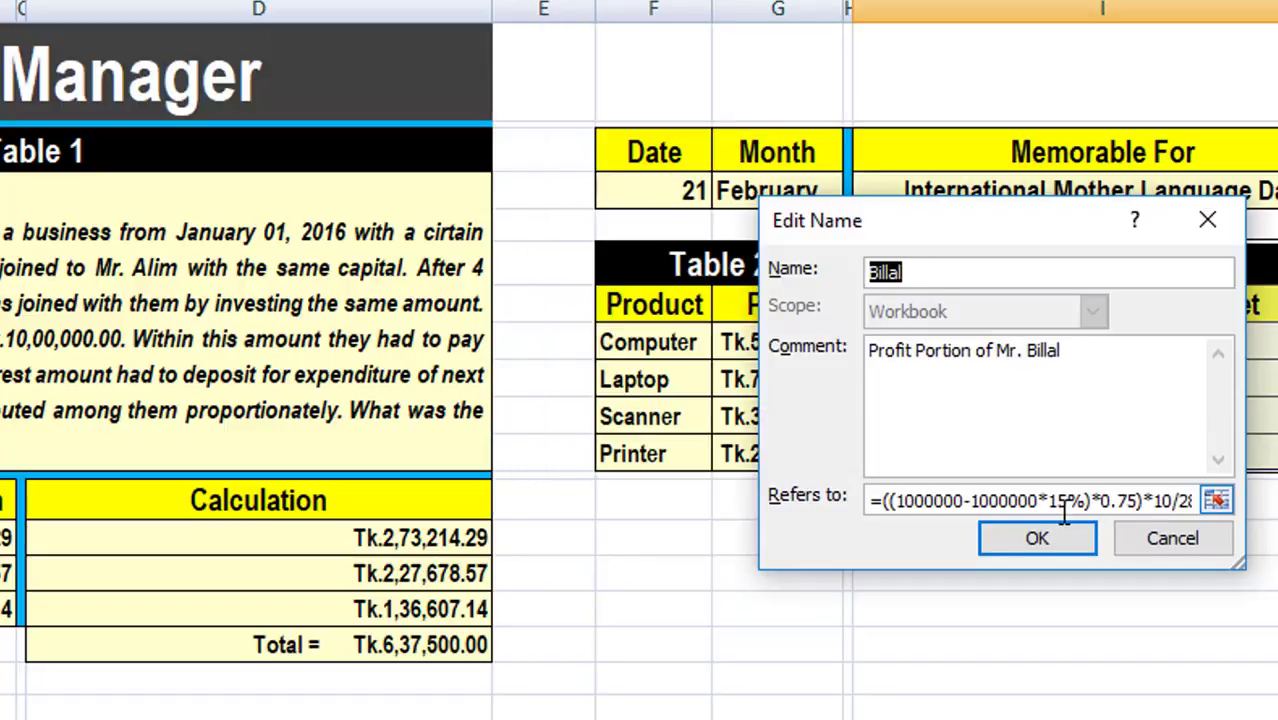
click(1220, 501)
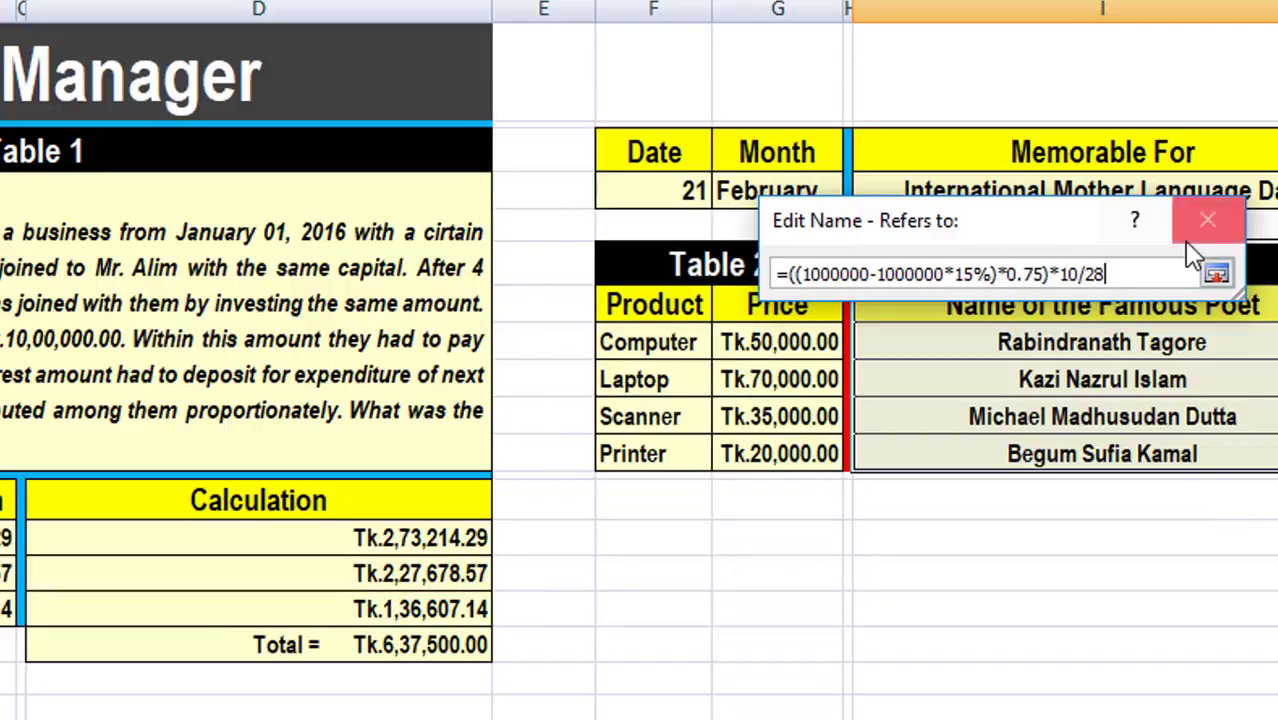
click(1216, 274)
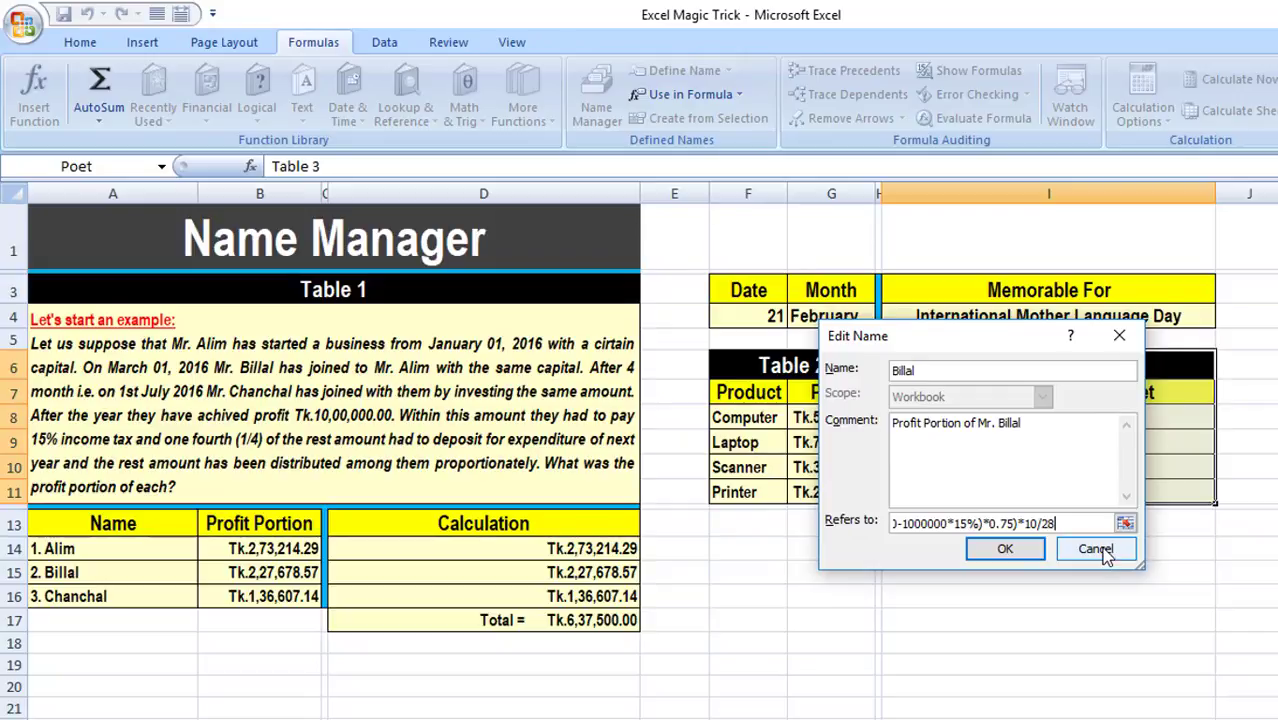
click(1096, 549)
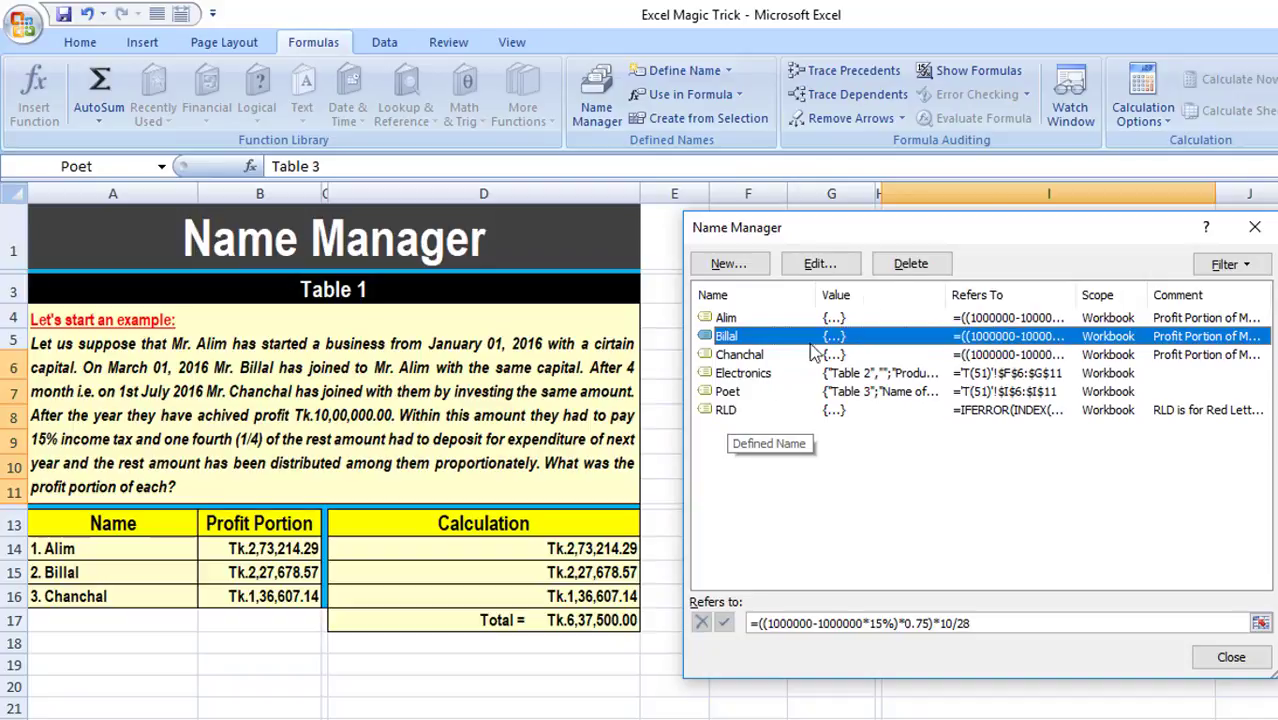
drag(1013, 228, 435, 245)
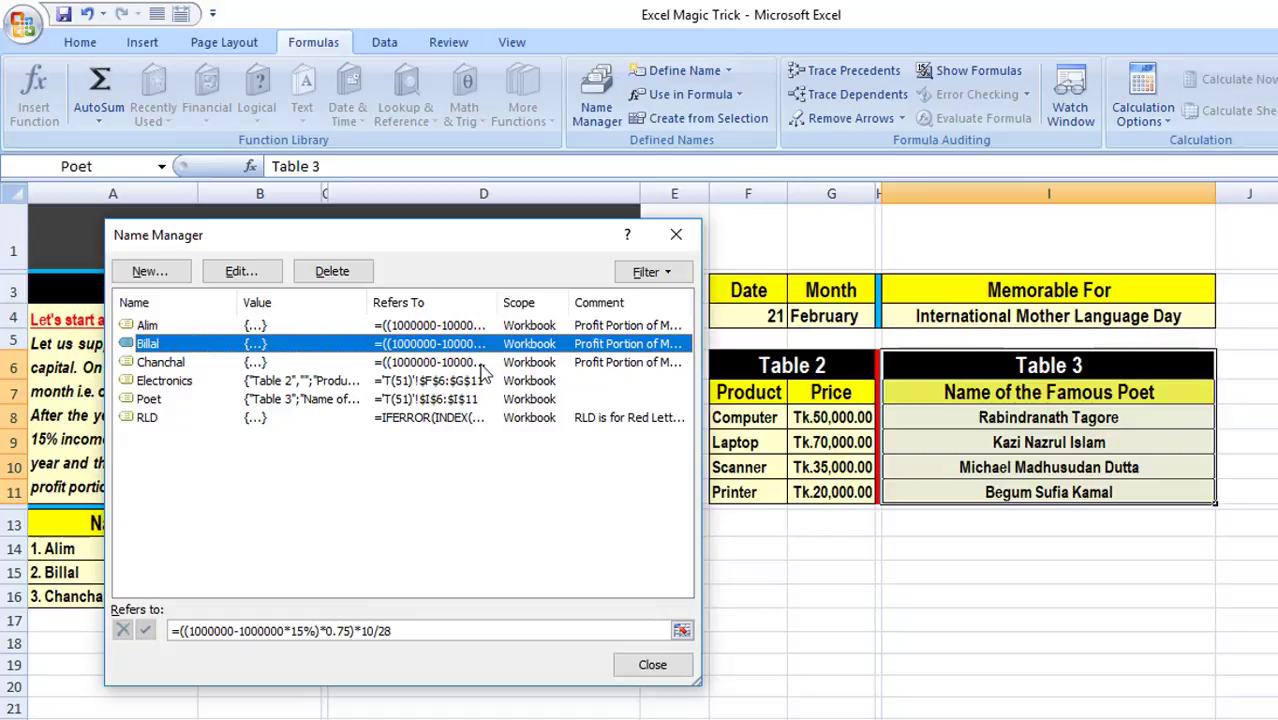
click(148, 418)
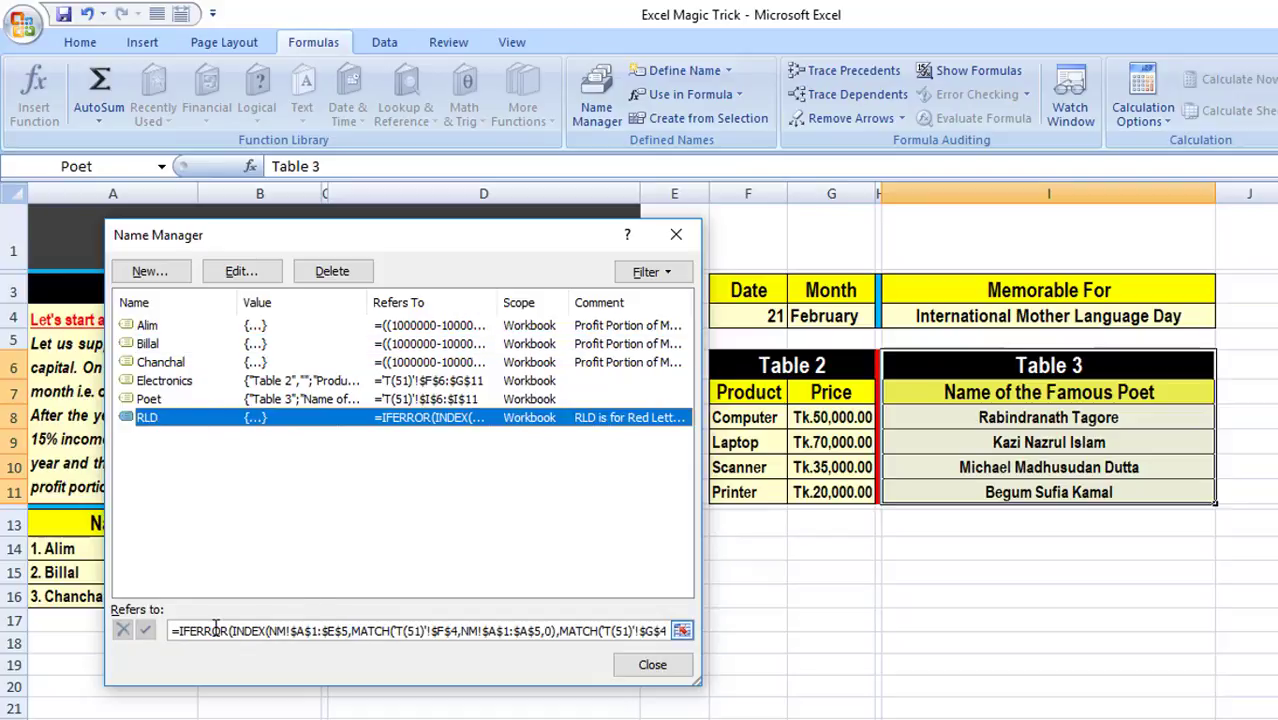
click(240, 272)
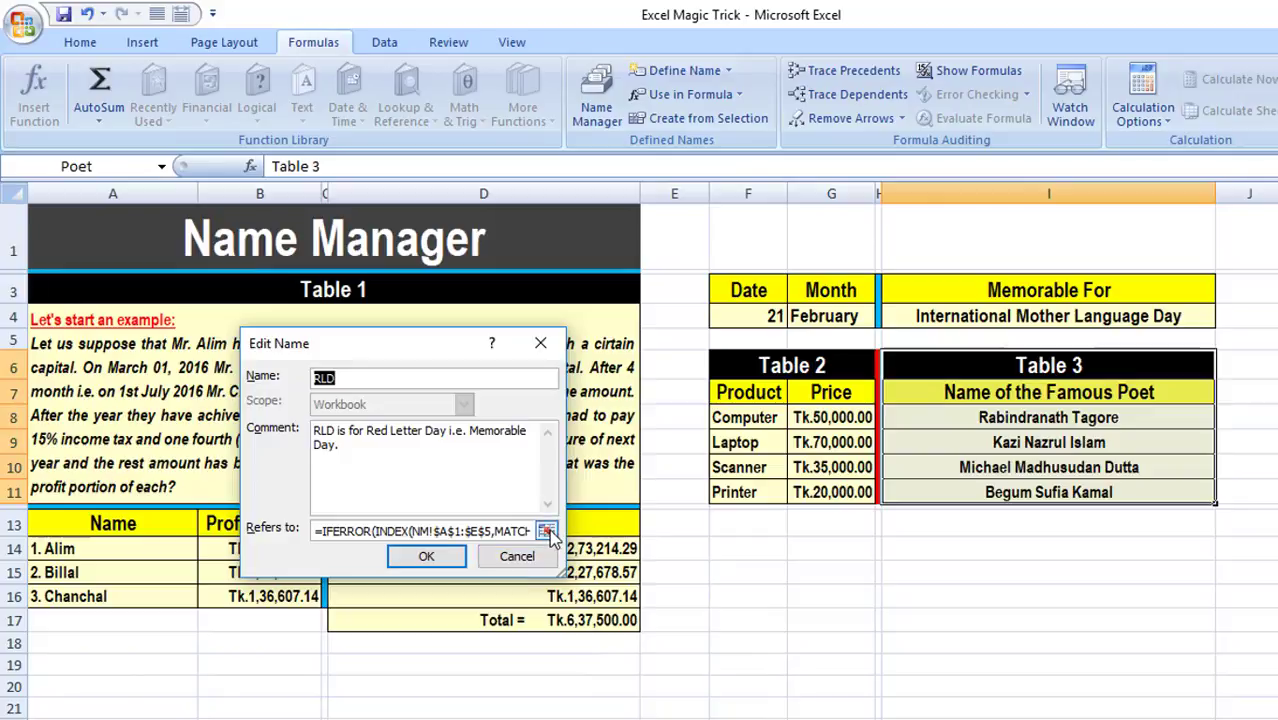
click(546, 531)
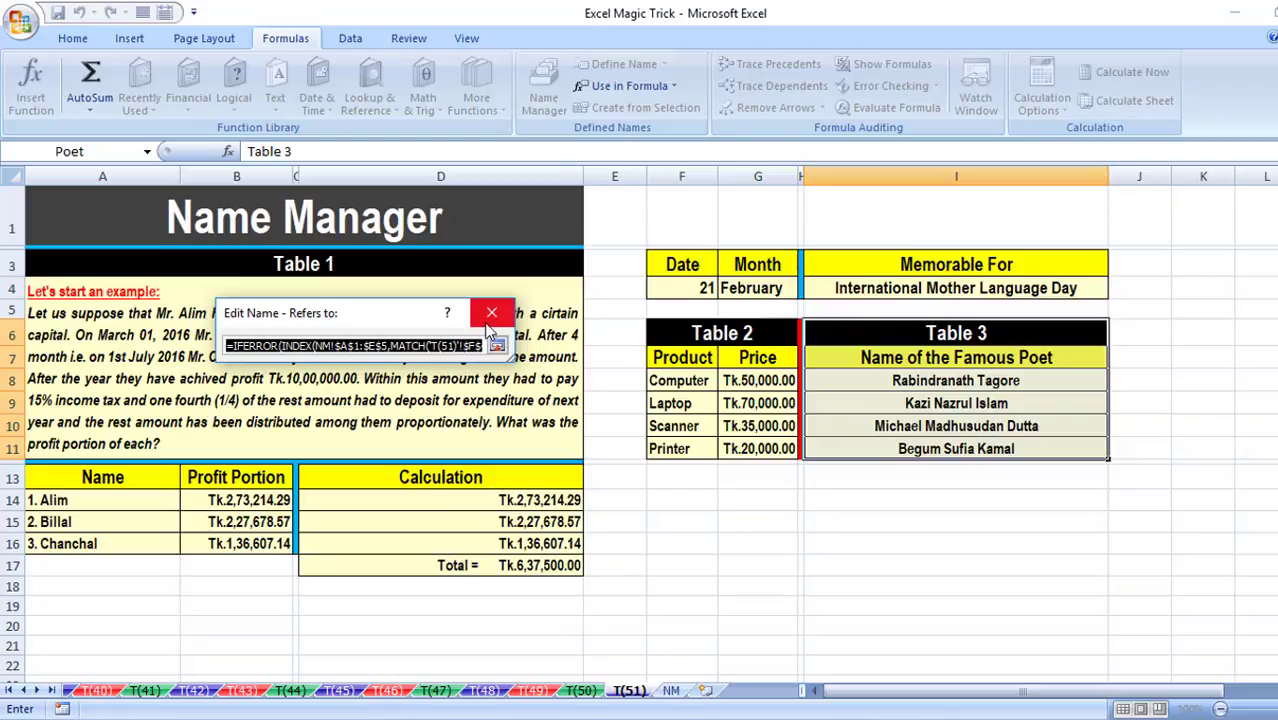
click(491, 317)
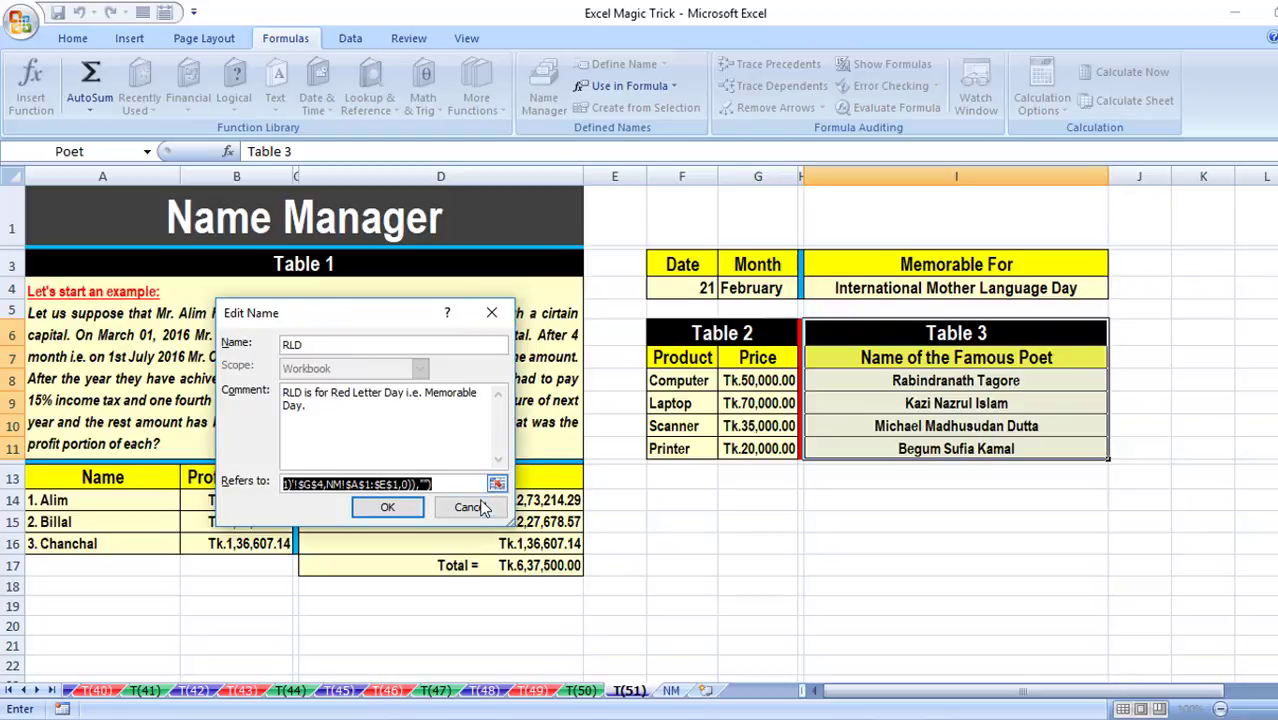
click(484, 509)
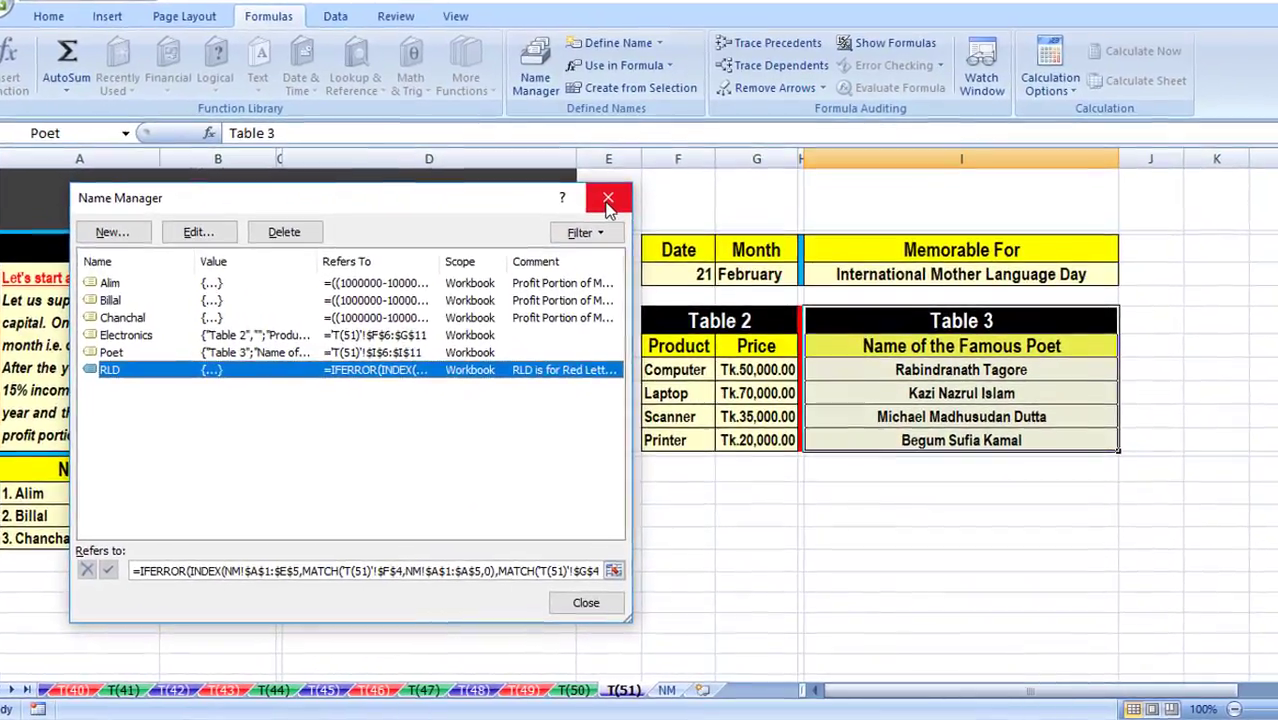
- Close Name Manager and switch to the NM sheet with the months table
click(648, 194)
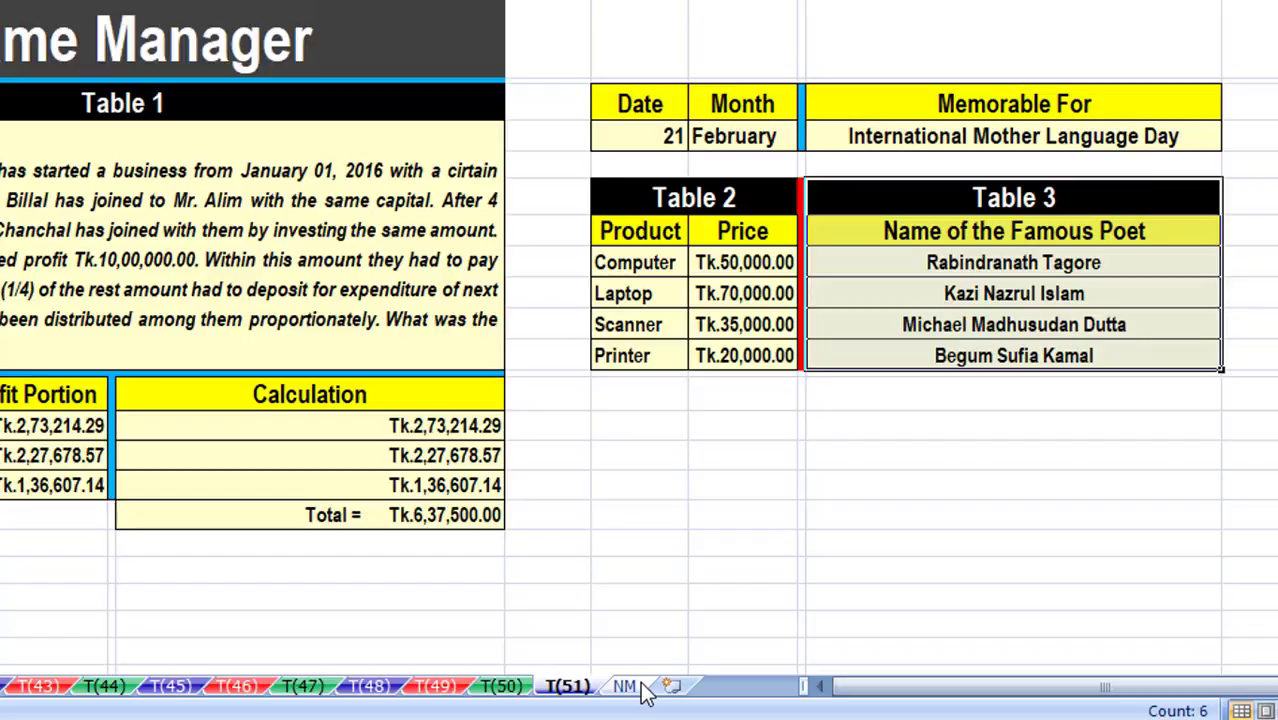
click(645, 690)
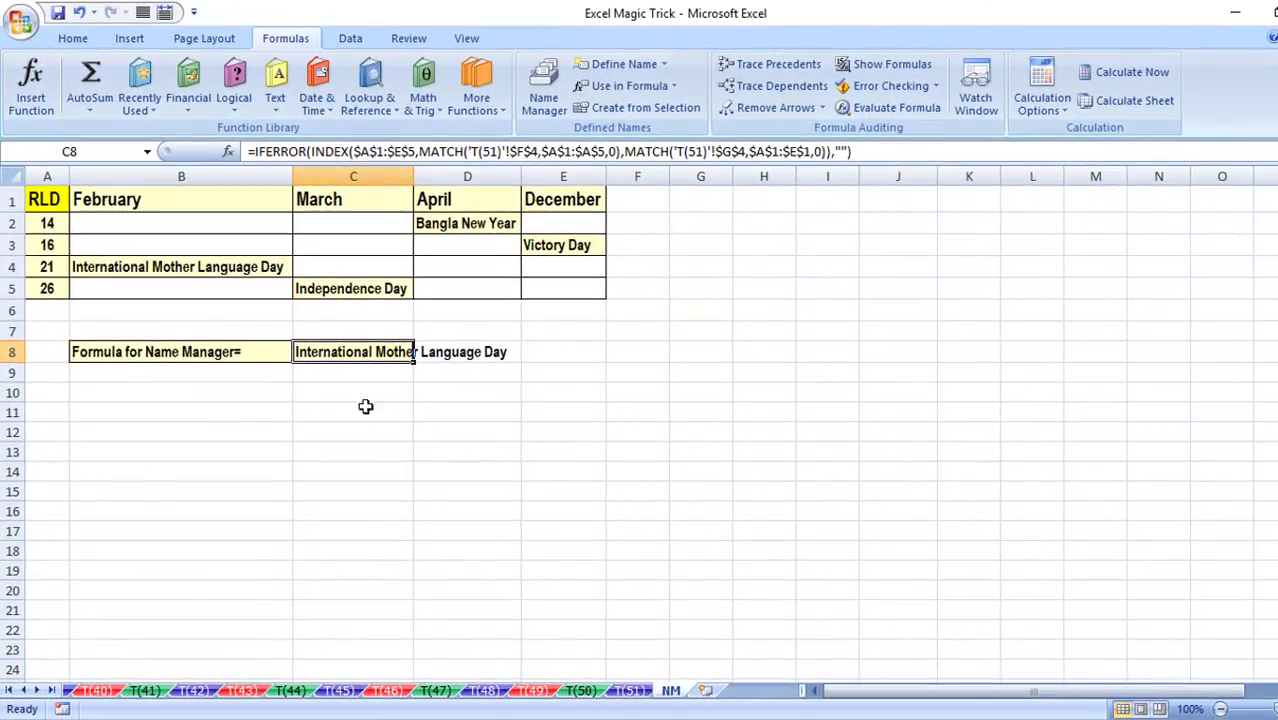
- Return to the T(51) sheet after checking NM, and reopen Name Manager
click(634, 691)
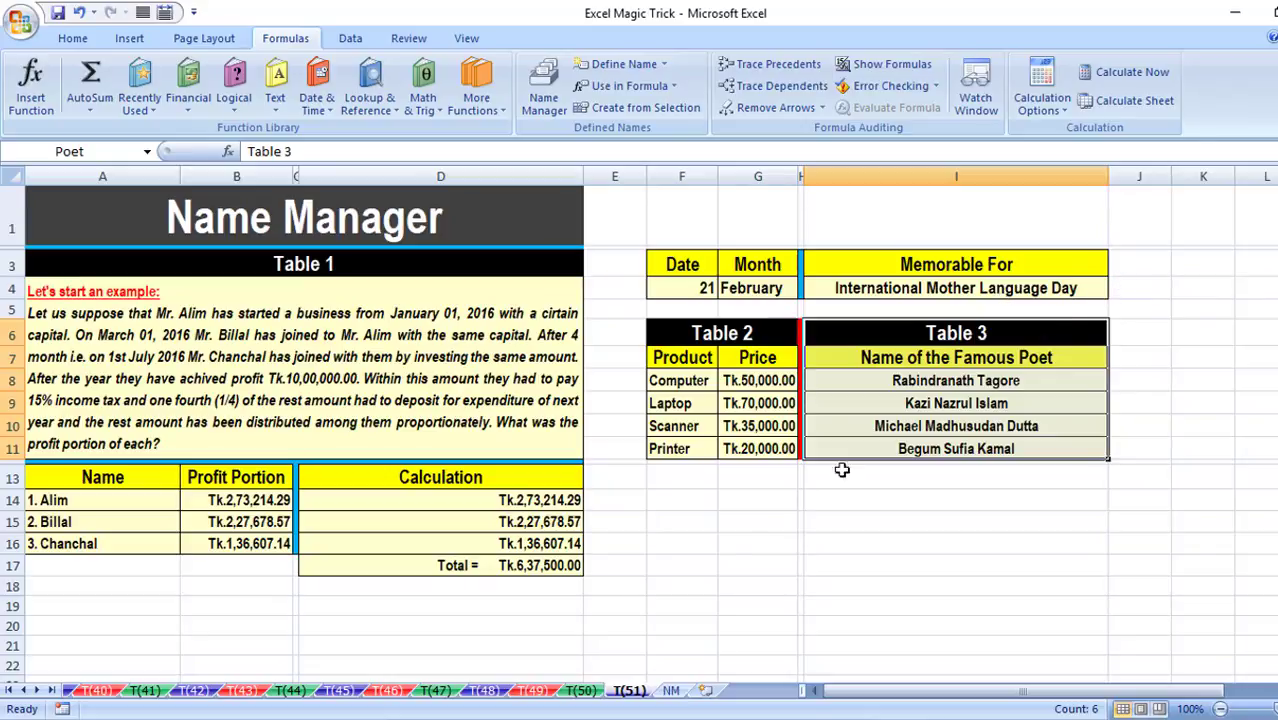
click(671, 691)
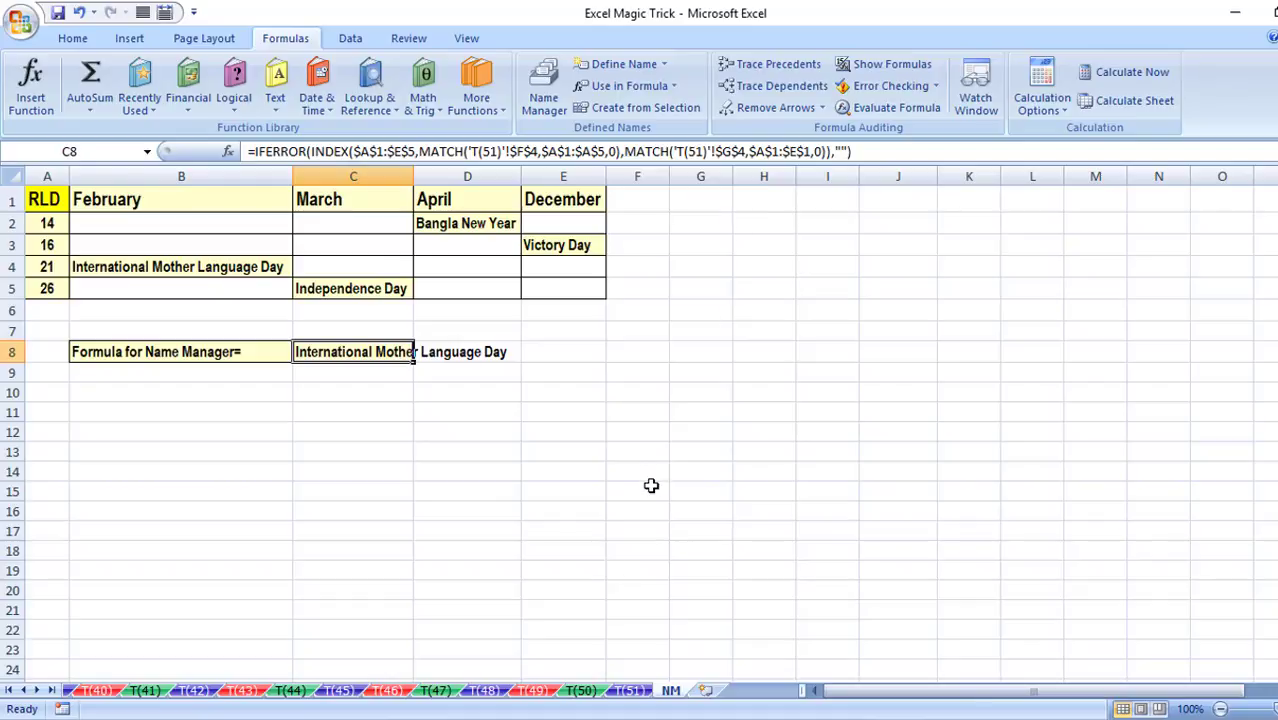
click(632, 690)
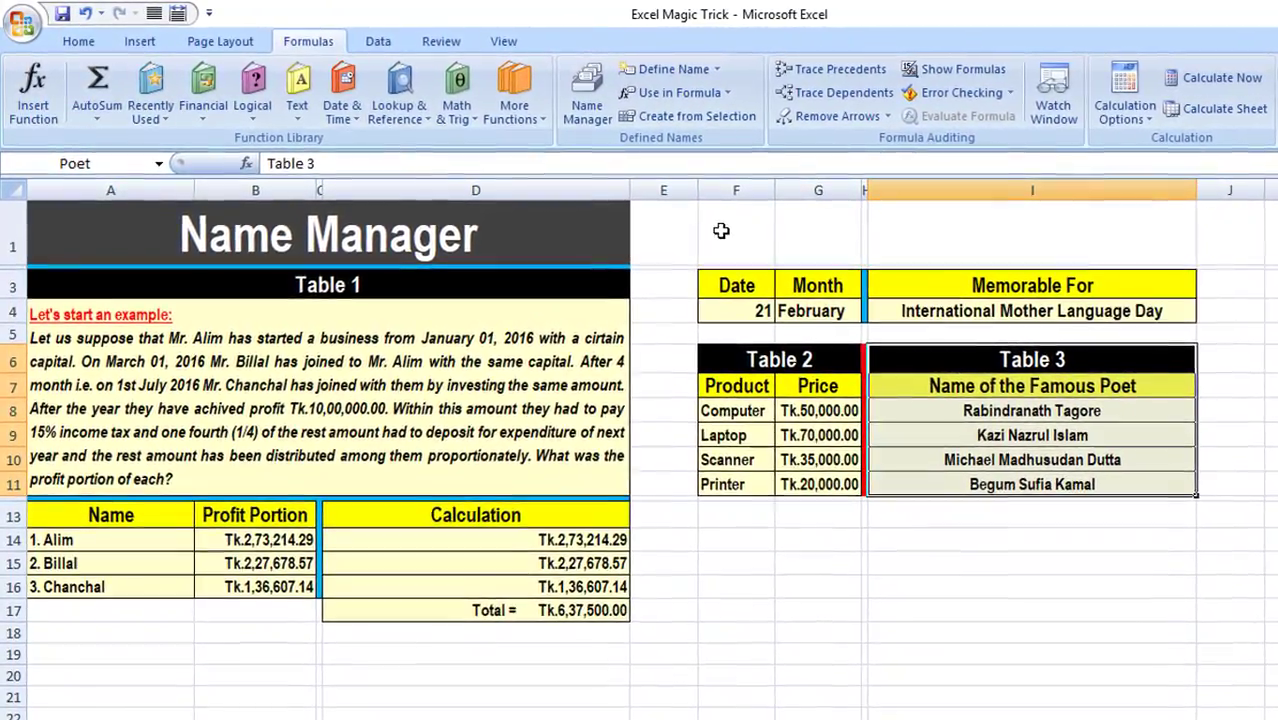
click(591, 100)
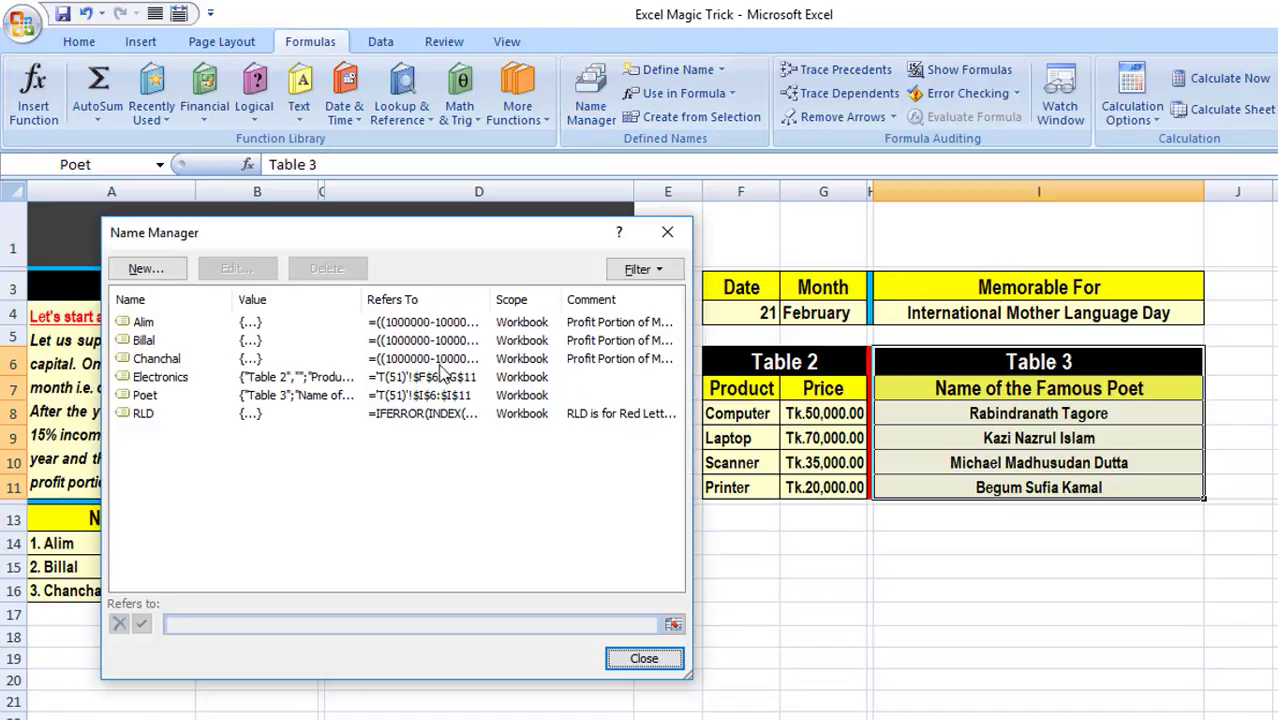
- Delete the Poet name in Name Manager, confirm the deletion, and close the dialog
click(146, 396)
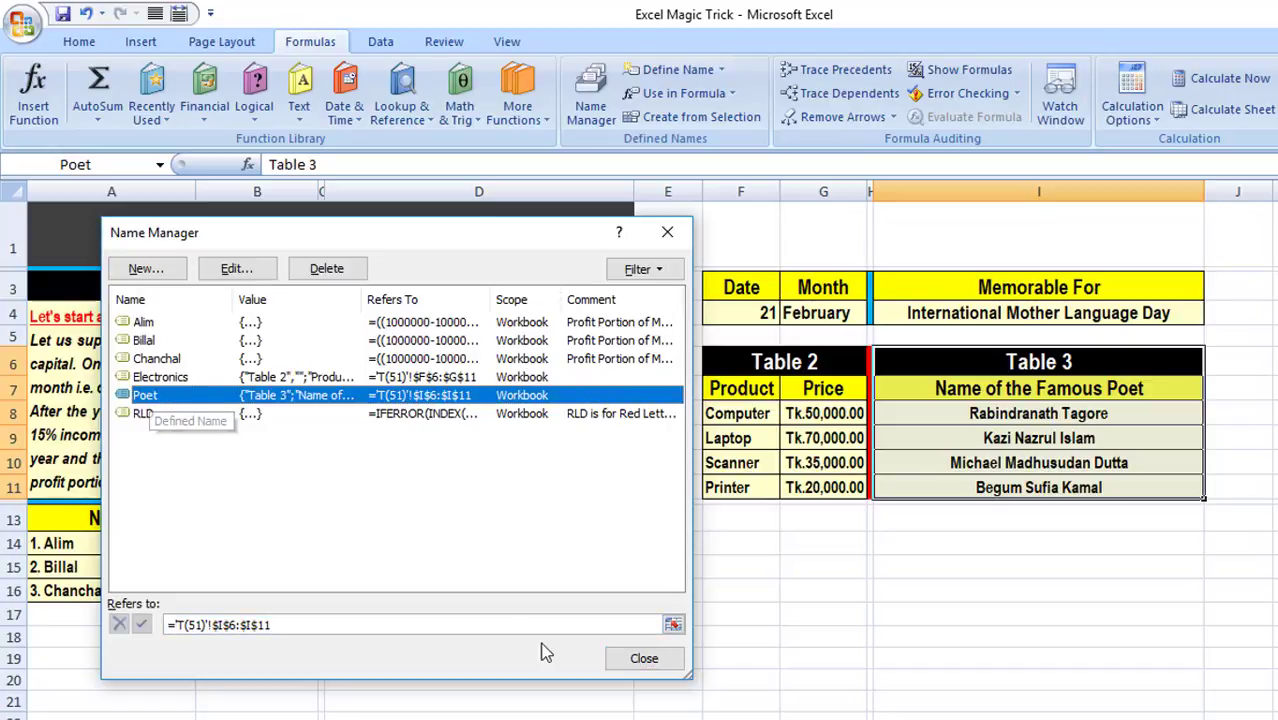
click(321, 271)
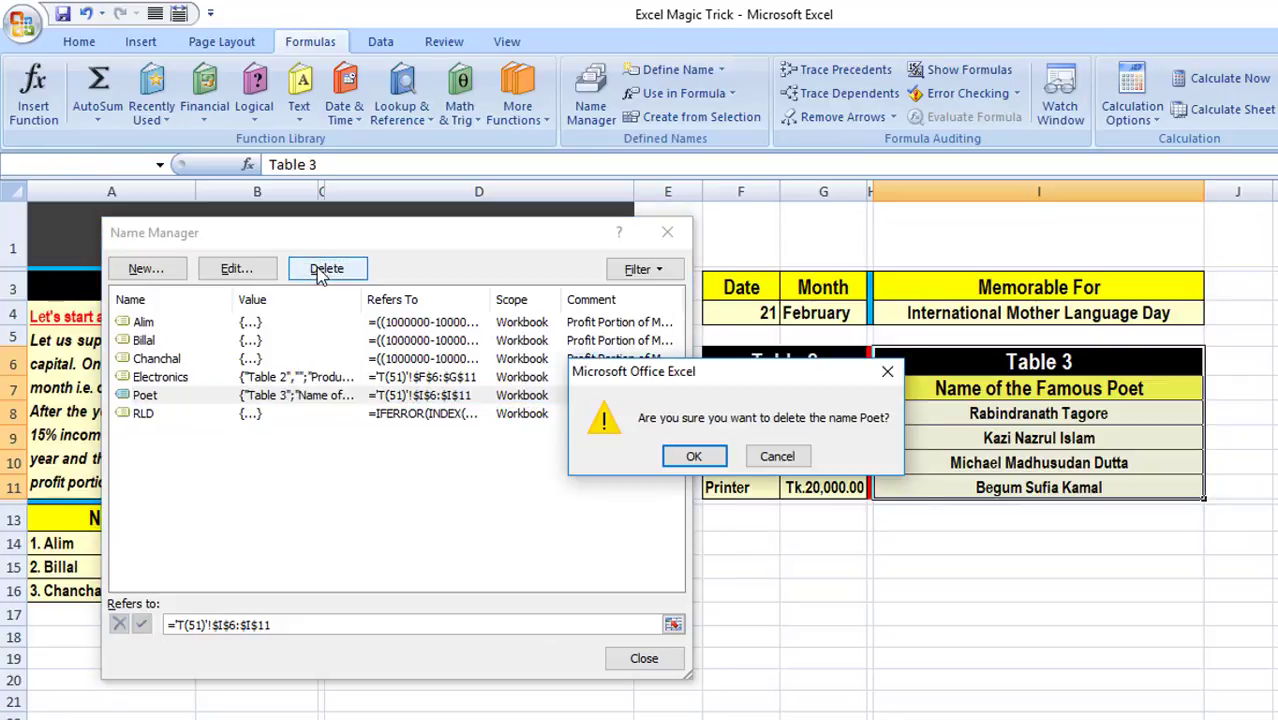
click(713, 455)
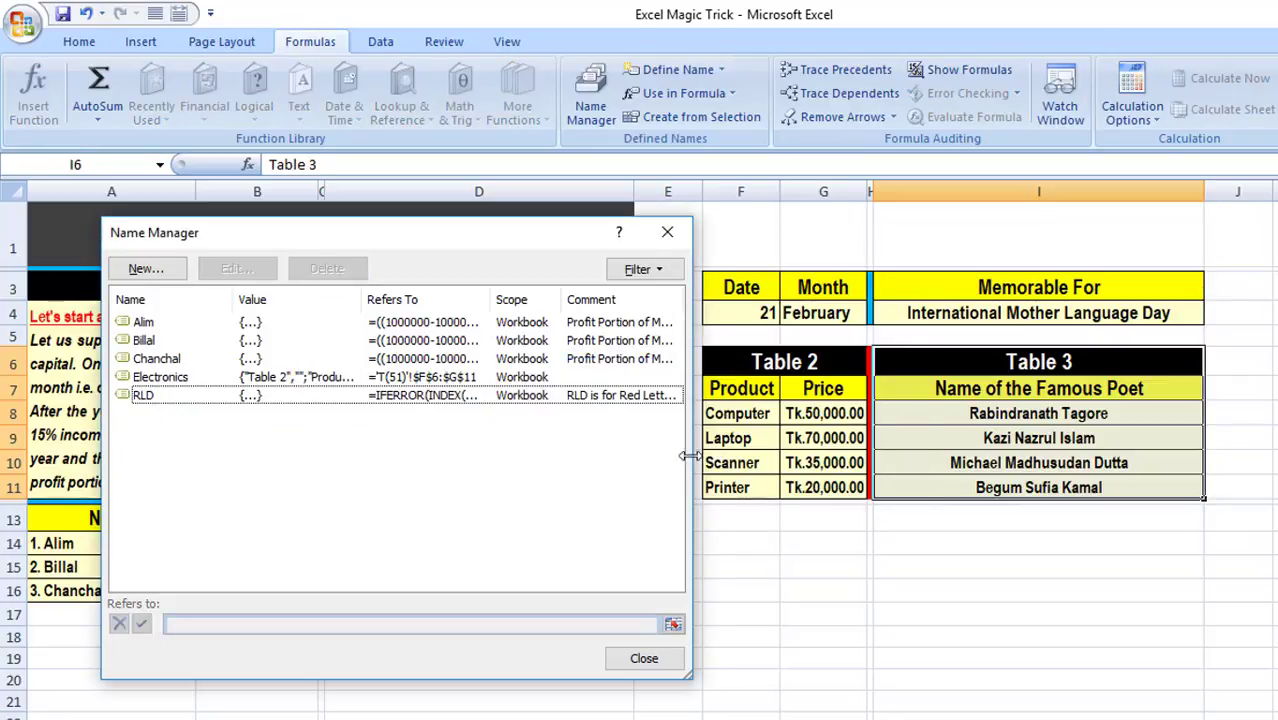
click(645, 659)
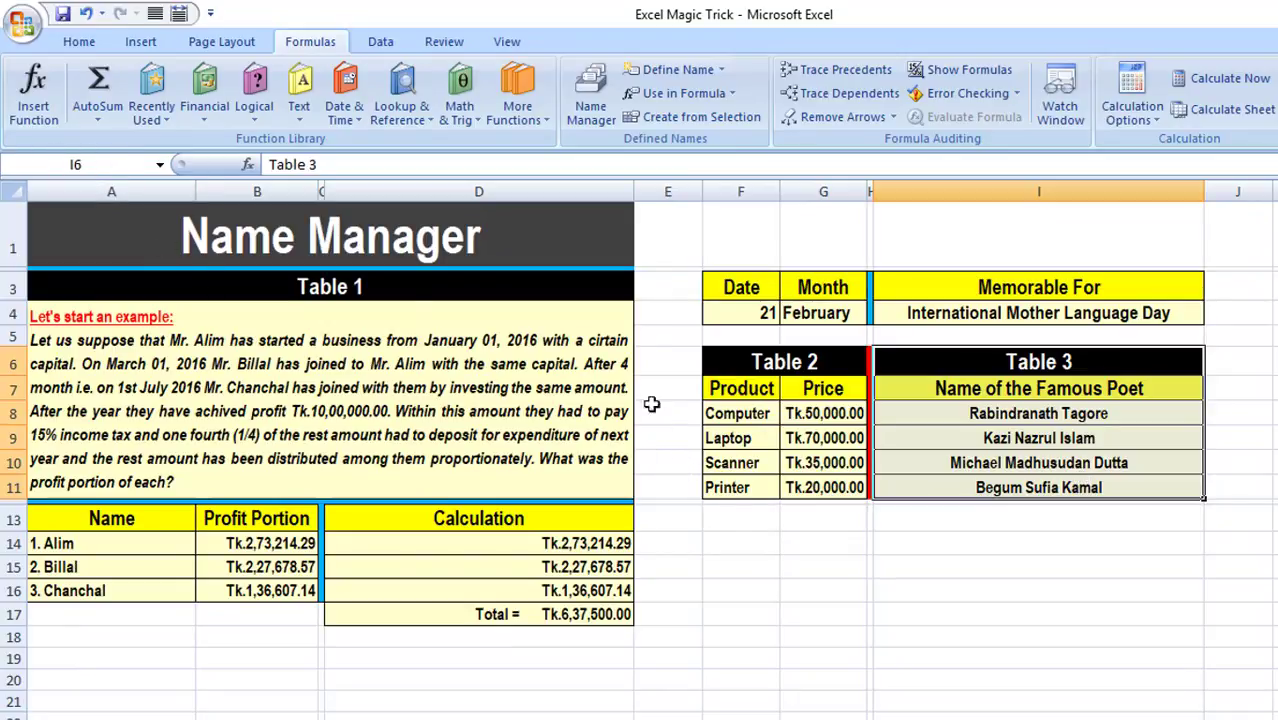
- Open the Name Box list to confirm only Electronics remains, then dismiss it
click(160, 165)
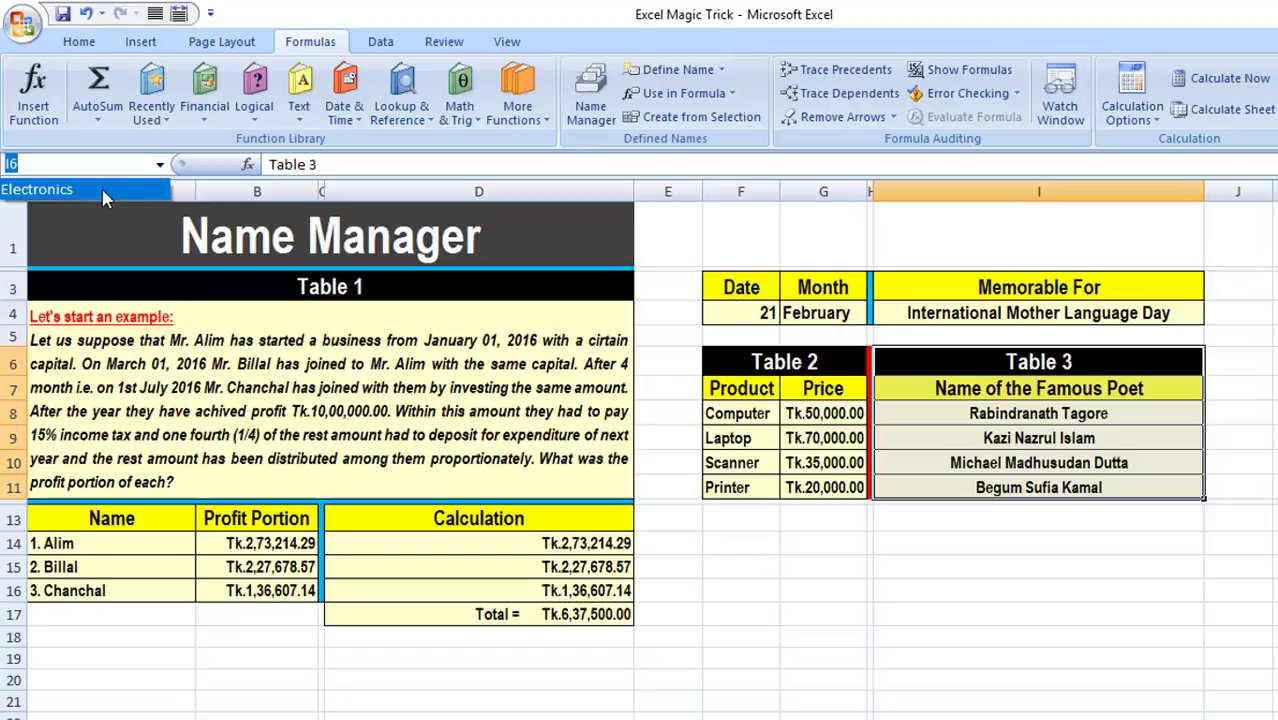
key(Escape)
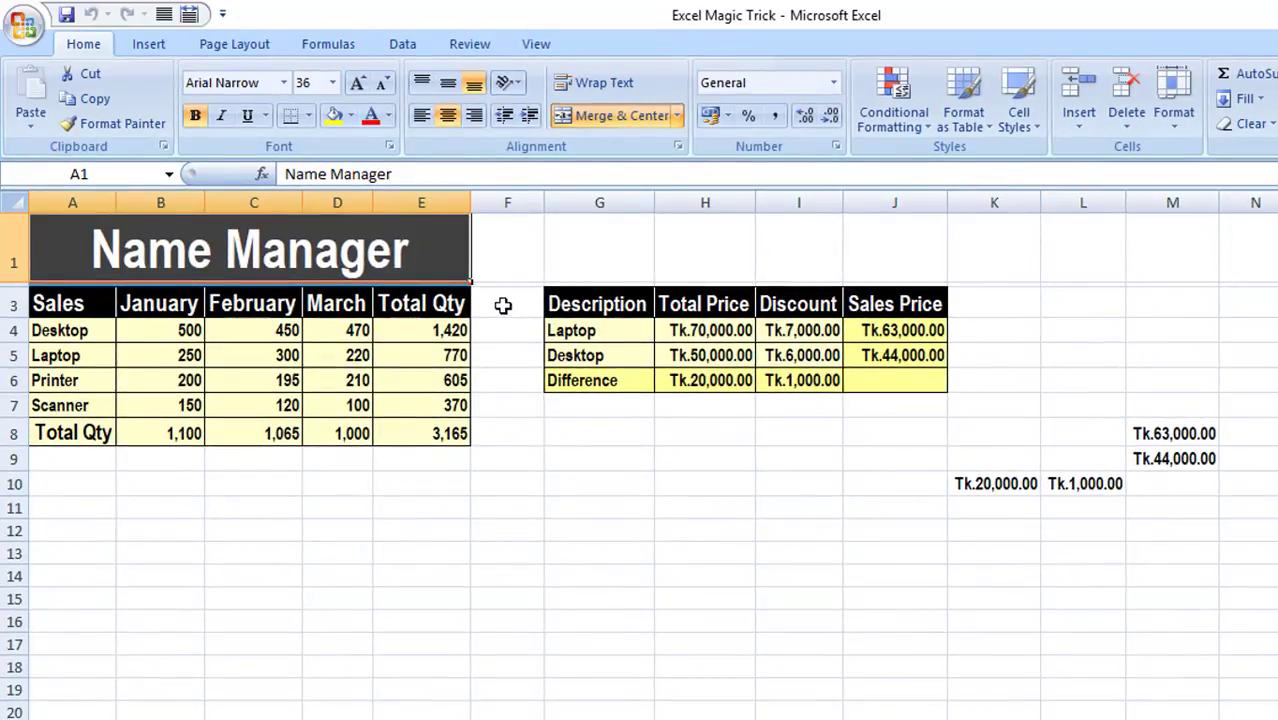
- Select the Sales table A3:D7 and create names from its Top row and Left column
click(340, 47)
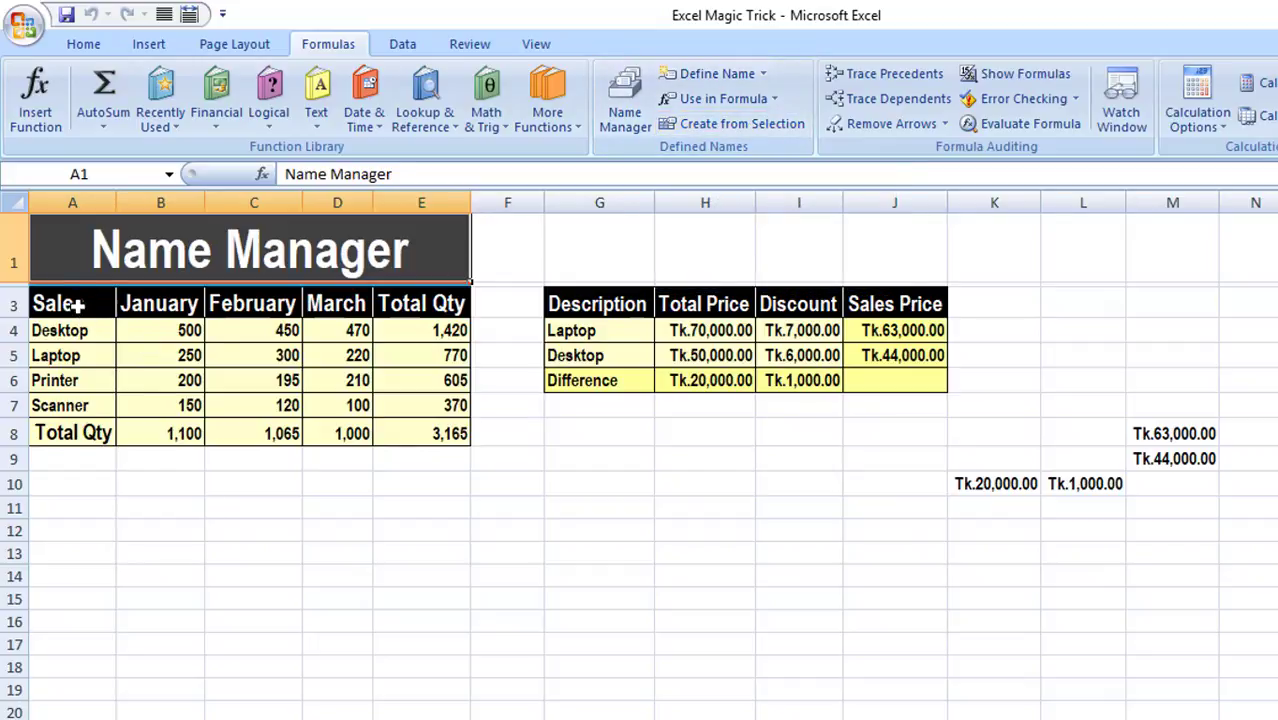
drag(76, 305, 360, 407)
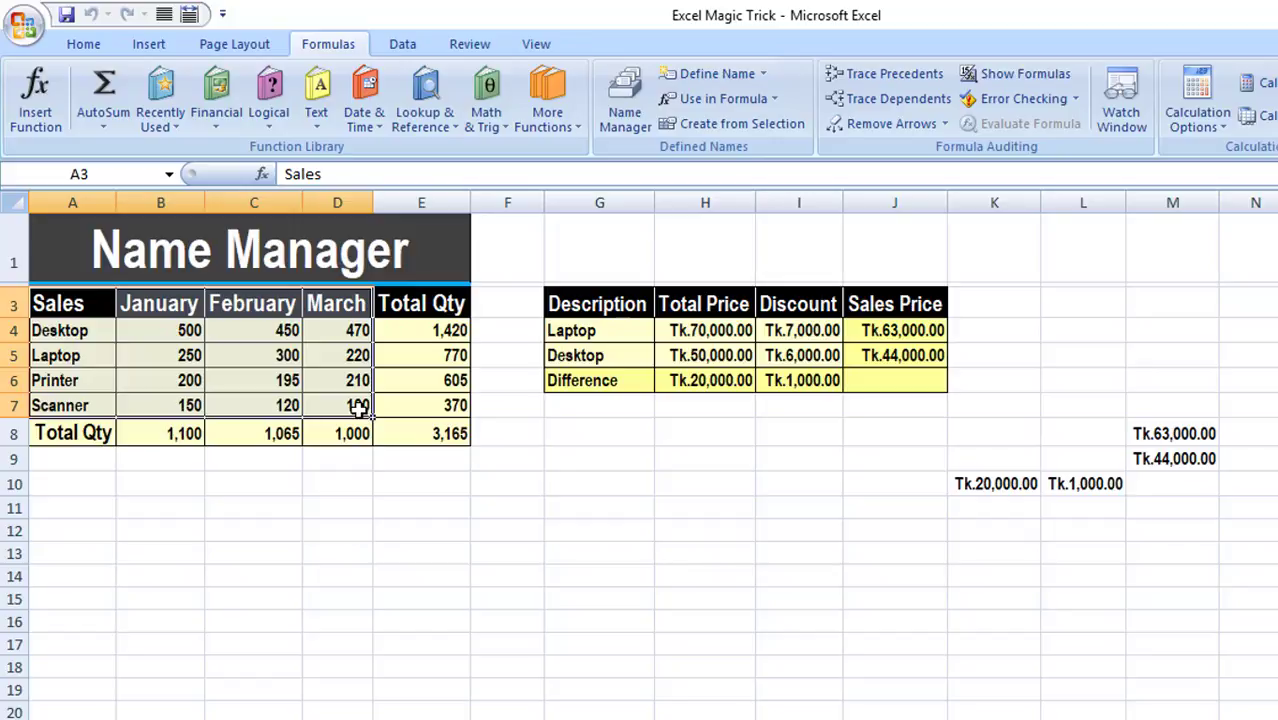
click(777, 128)
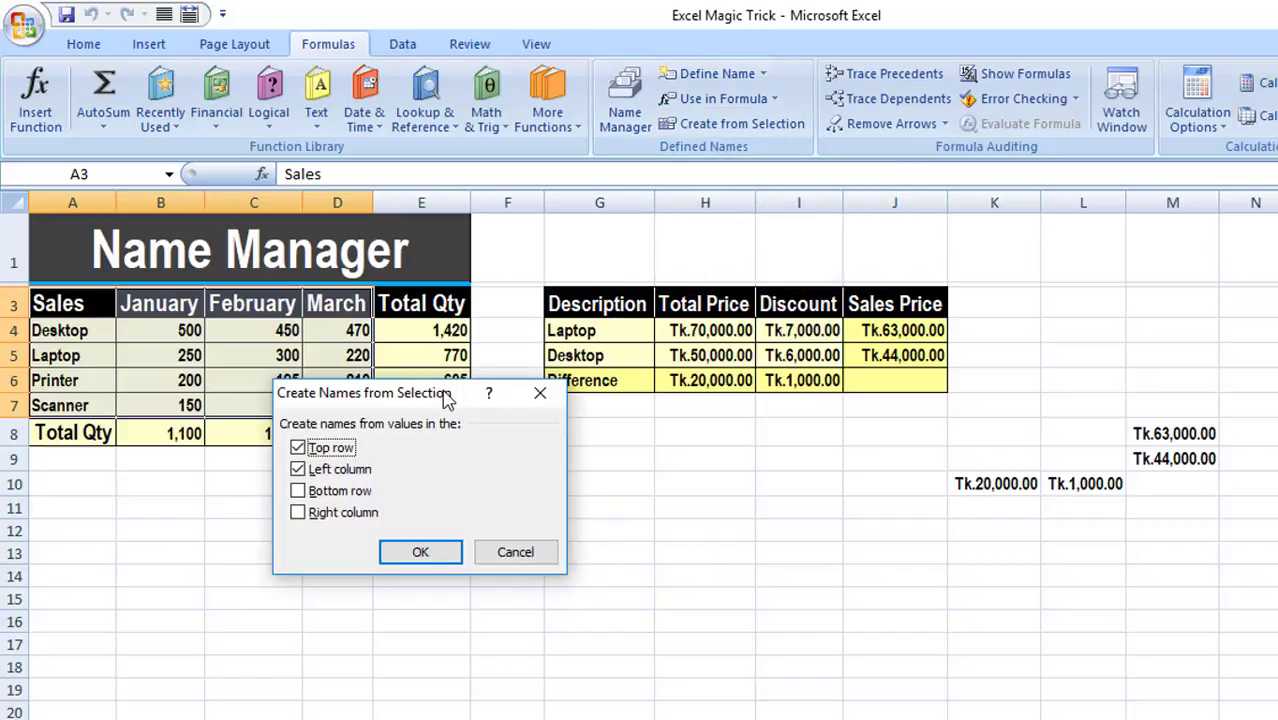
drag(447, 398, 686, 428)
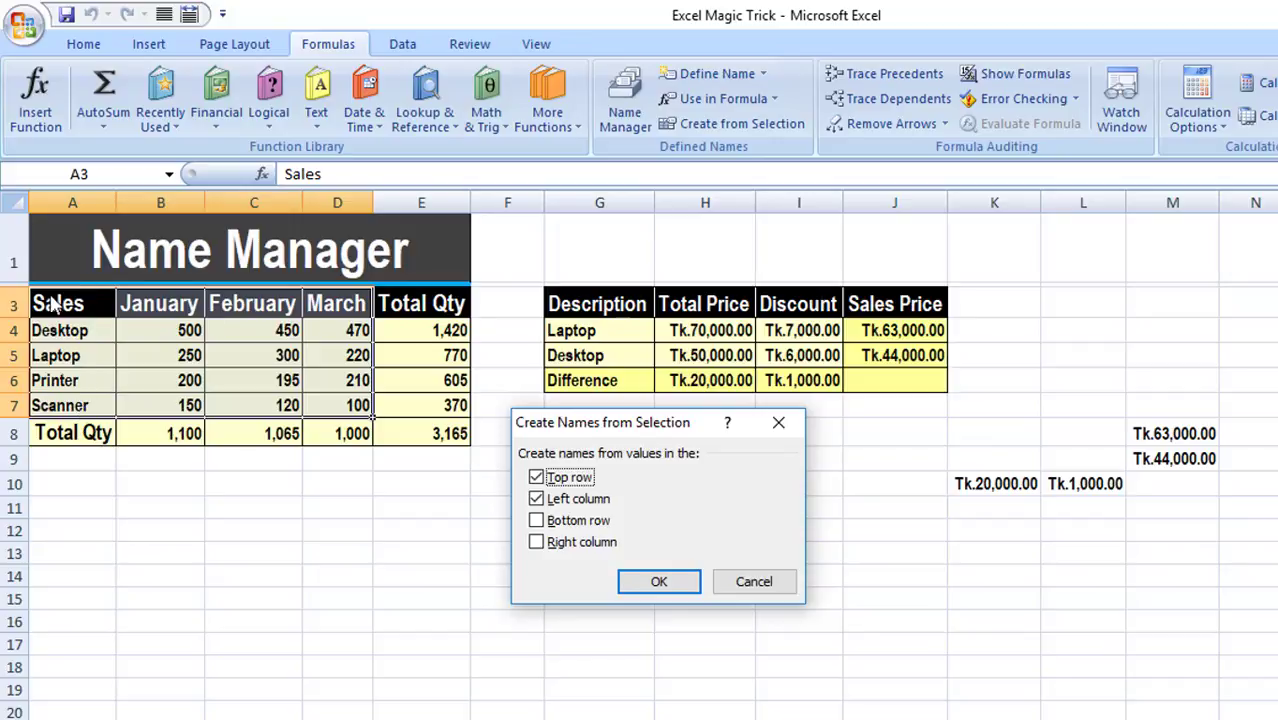
click(655, 582)
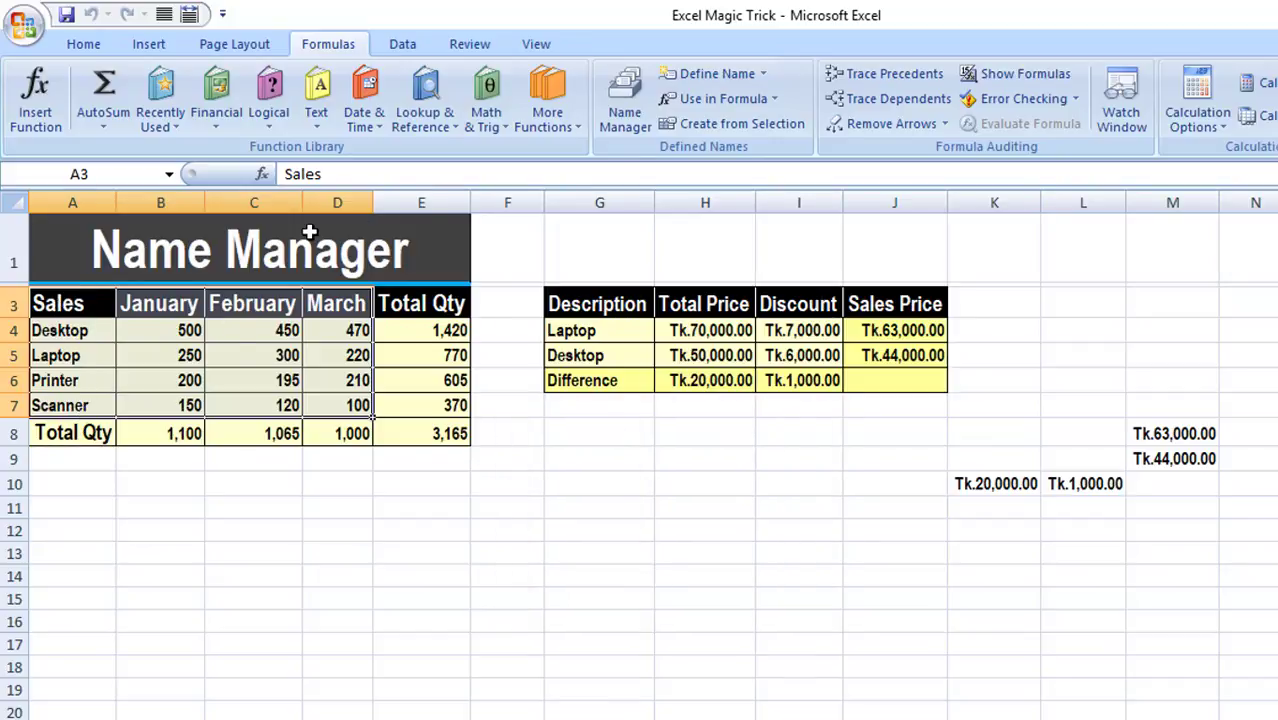
- Select the Desktop, January and Sales named ranges in turn from the Name Box list
click(169, 174)
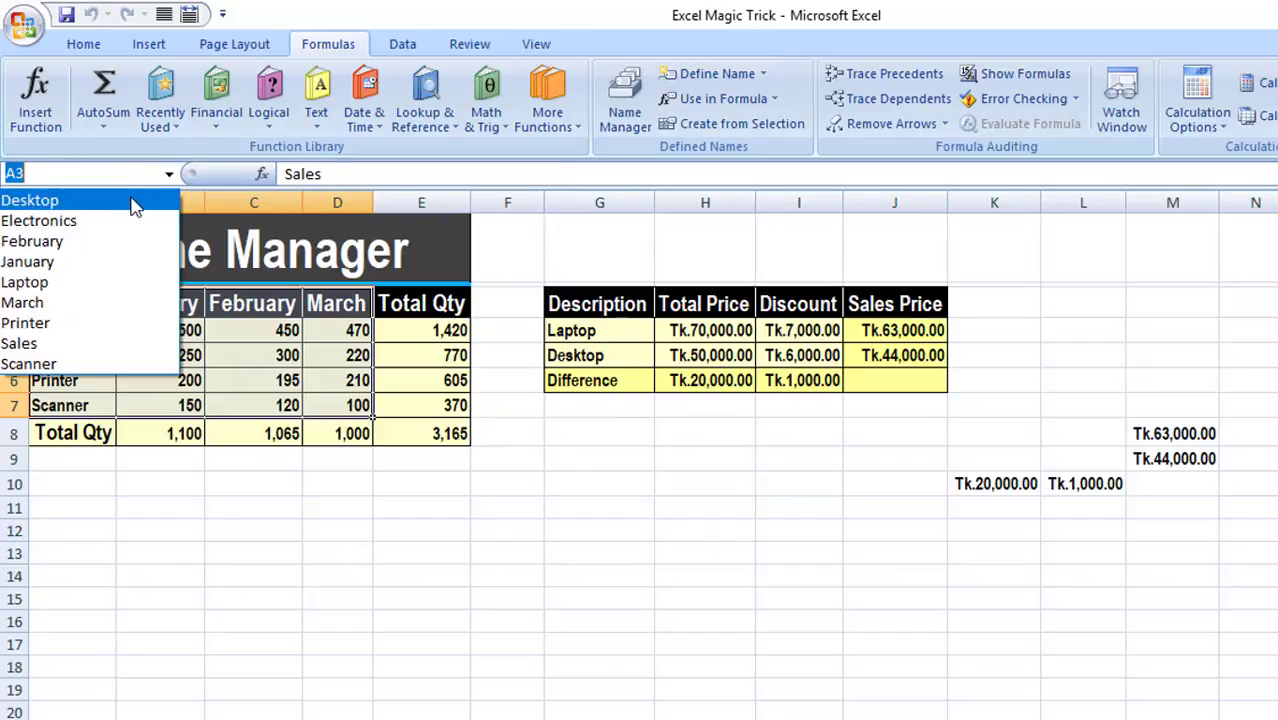
click(135, 206)
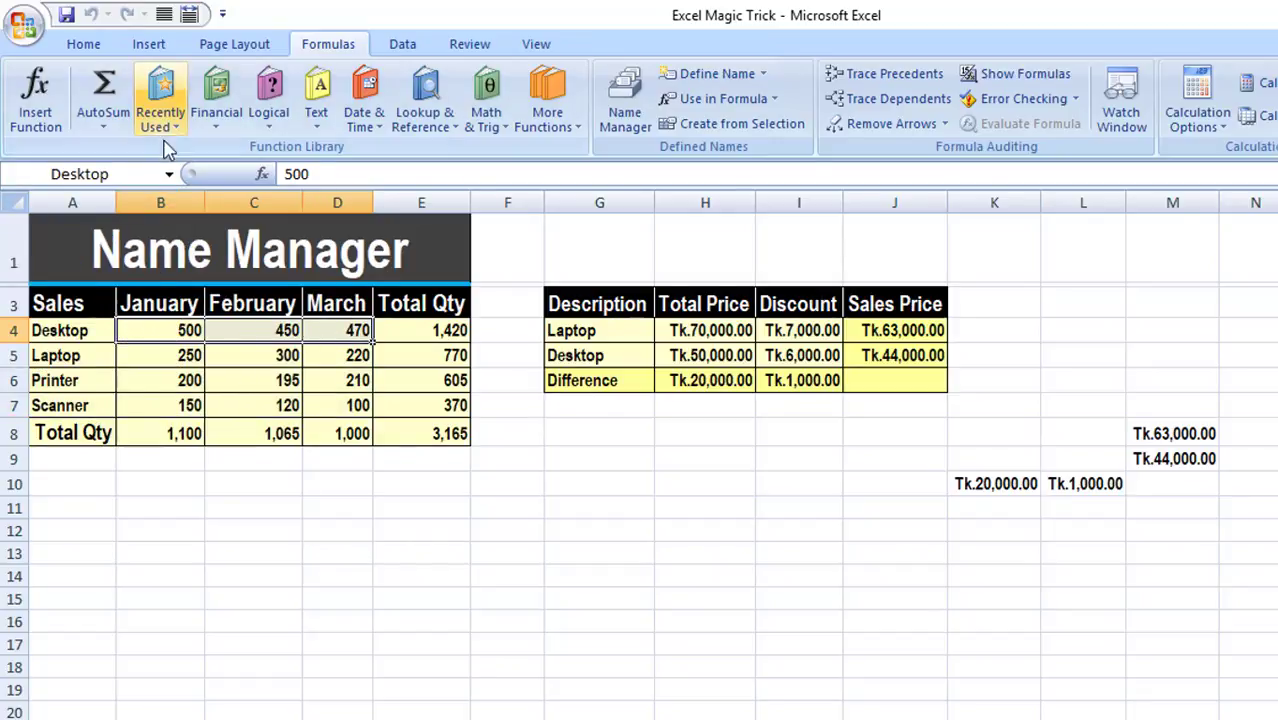
click(169, 174)
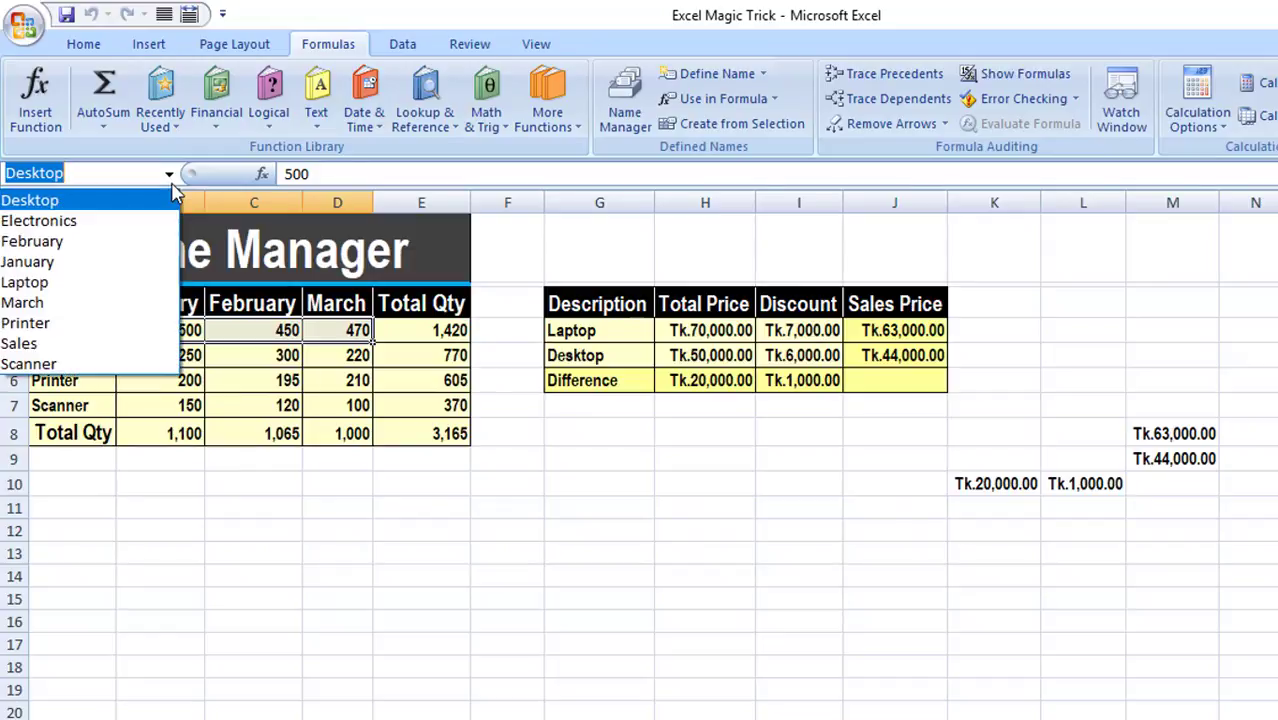
click(130, 262)
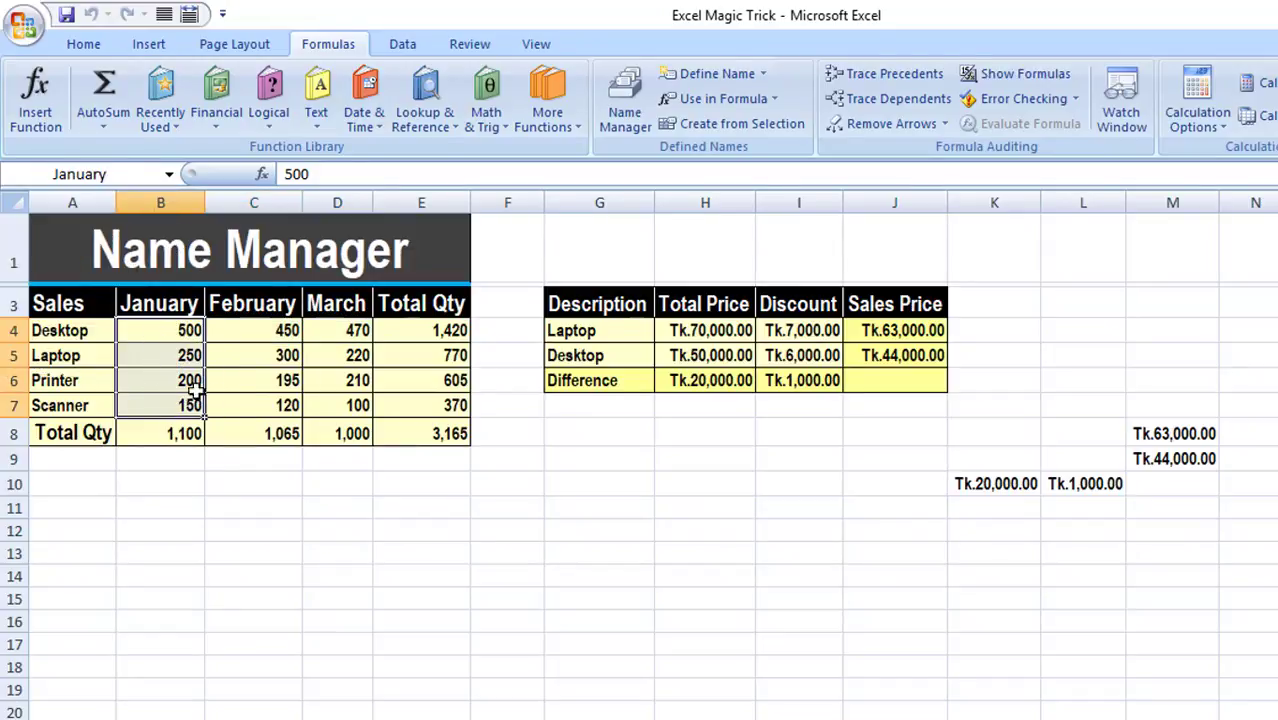
click(169, 175)
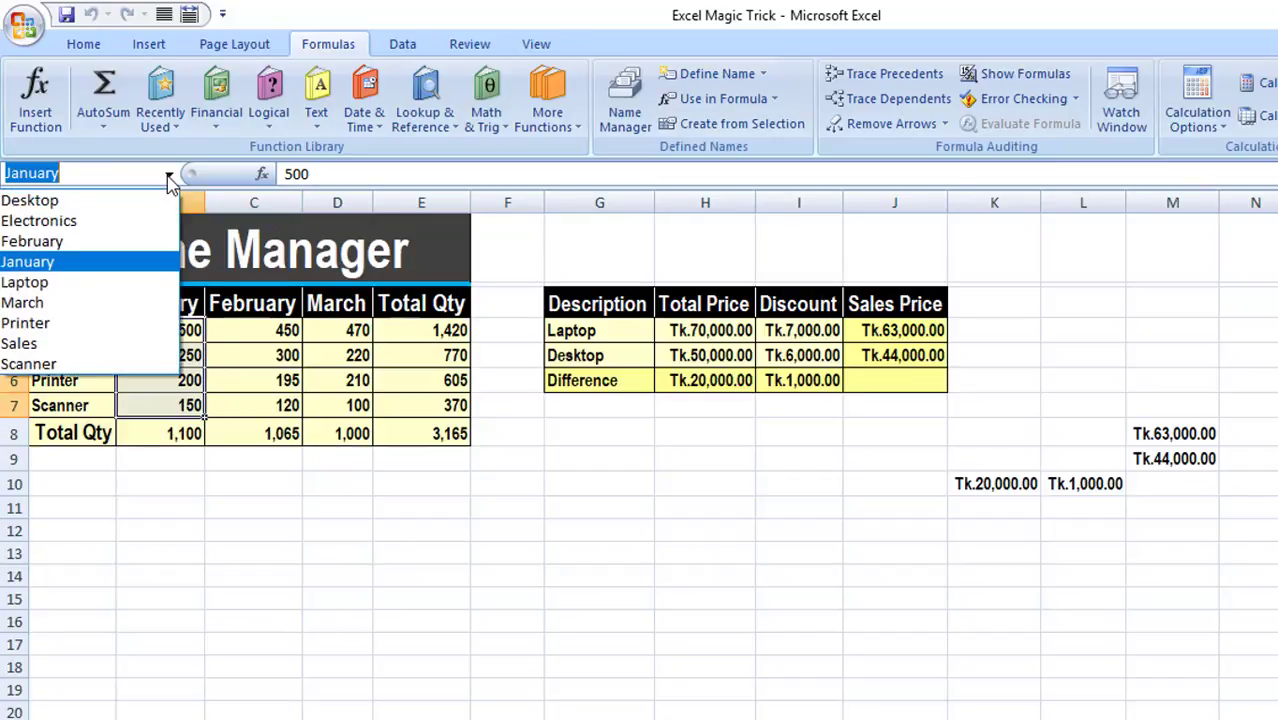
click(47, 344)
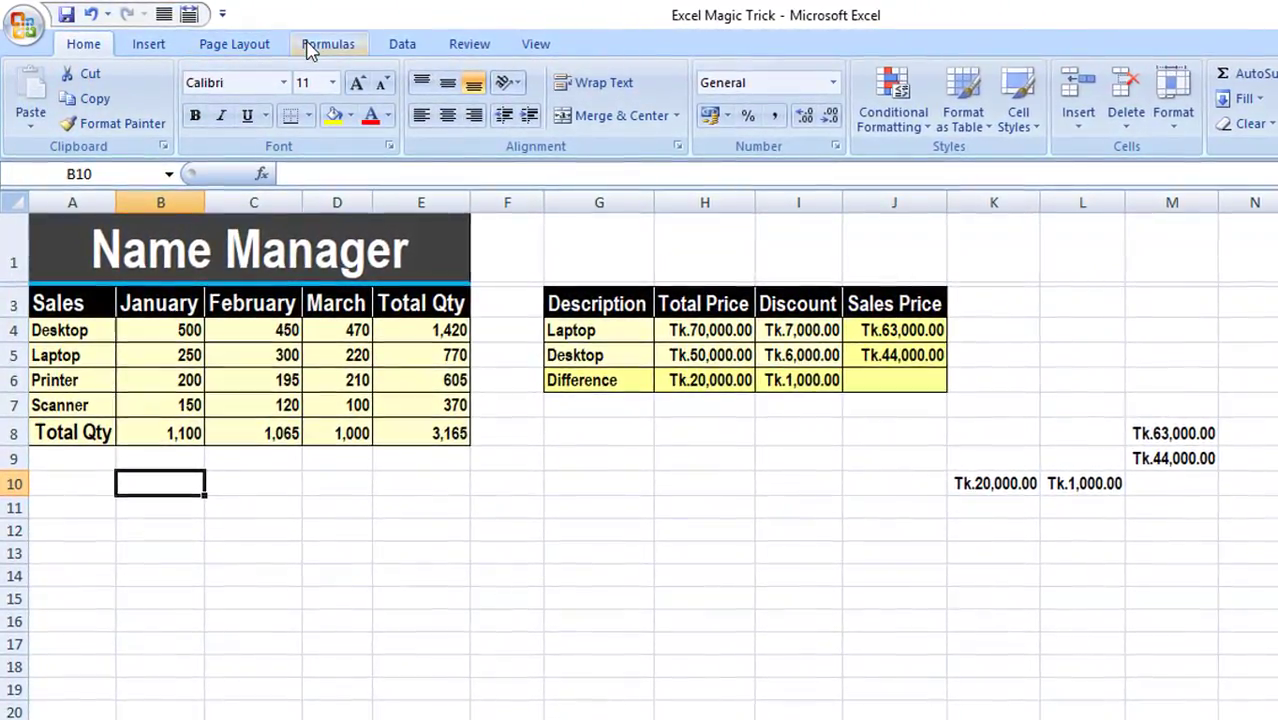
- Enter =SUM(January) in B10 to show 1100, then select the January values to compare
click(318, 44)
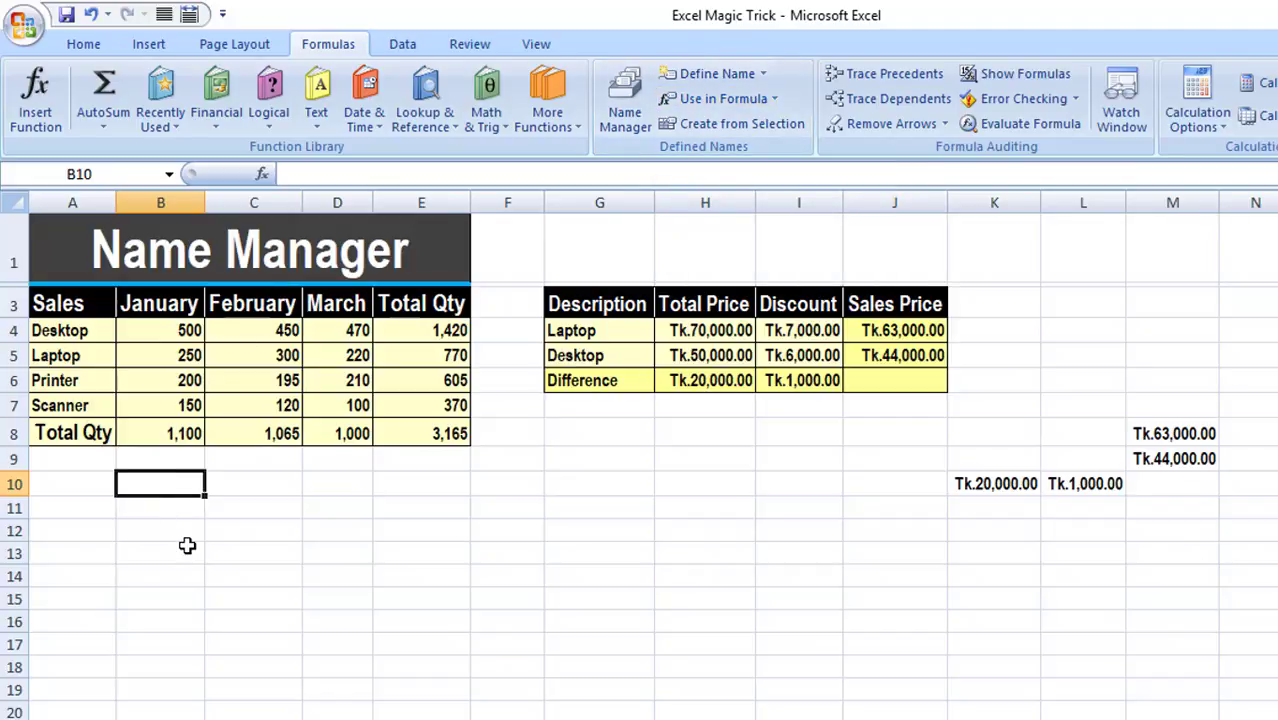
text(=su)
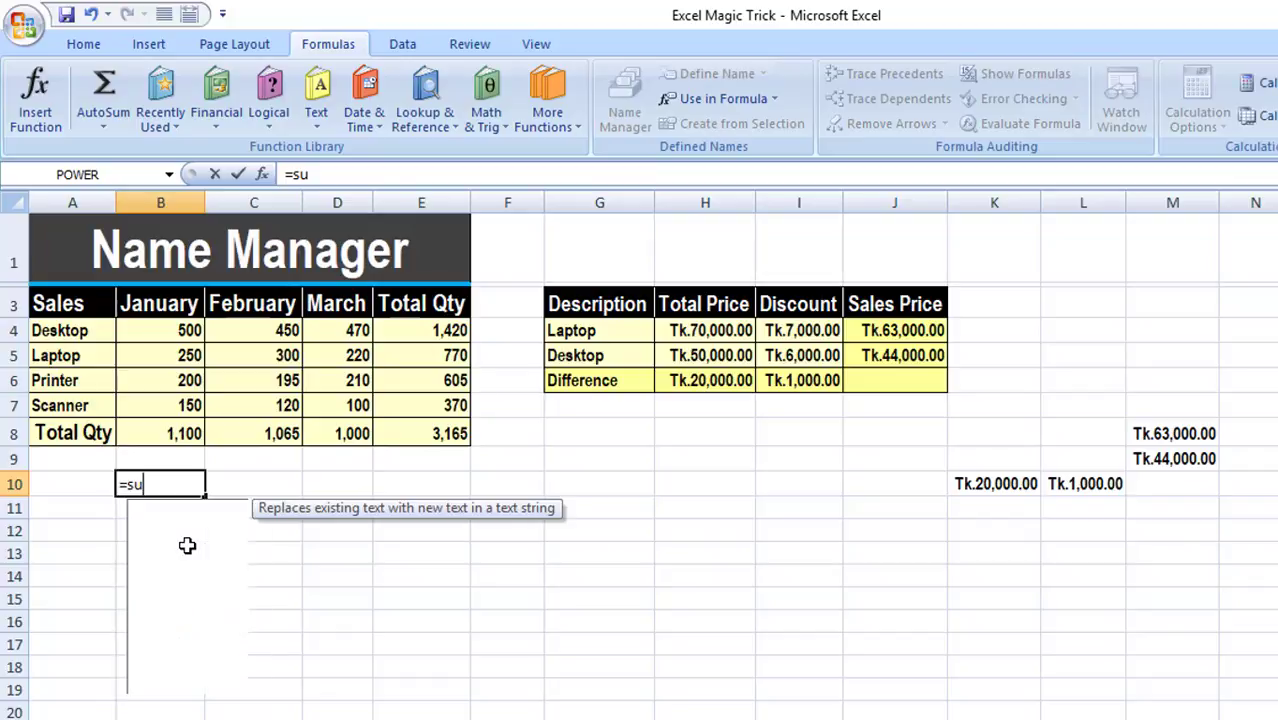
text(m)
key(Tab)
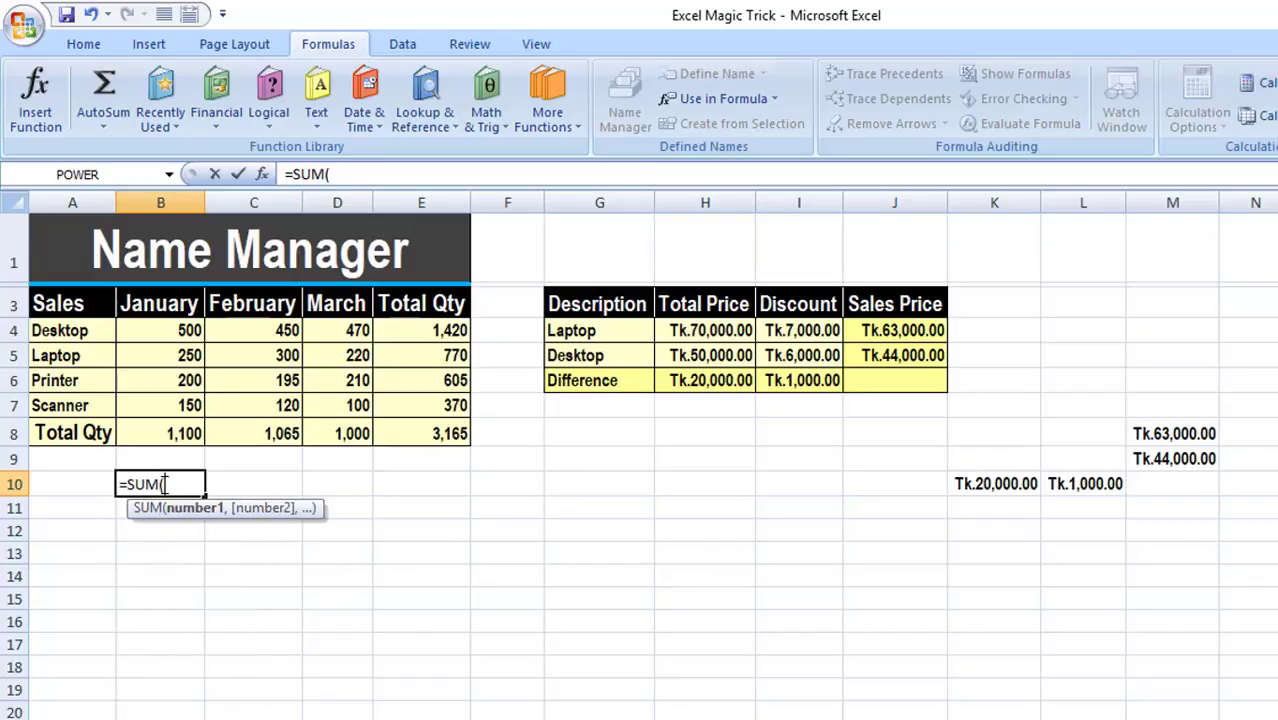
click(776, 99)
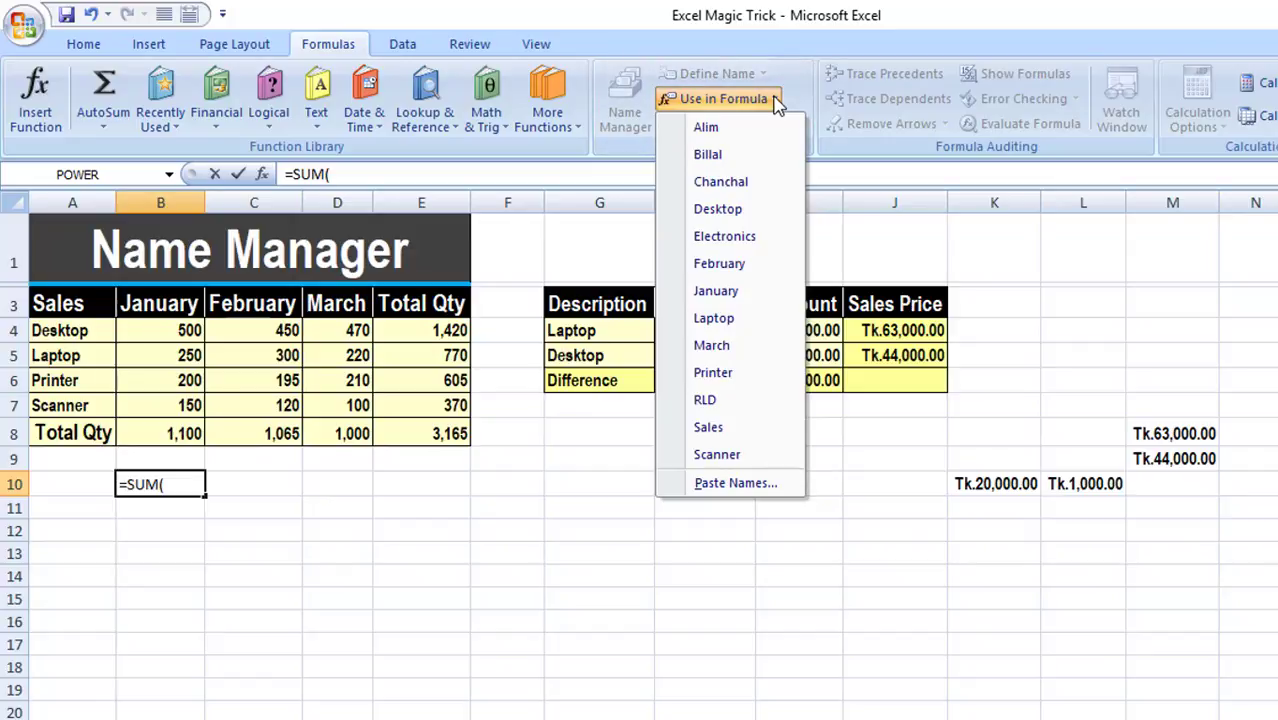
click(735, 293)
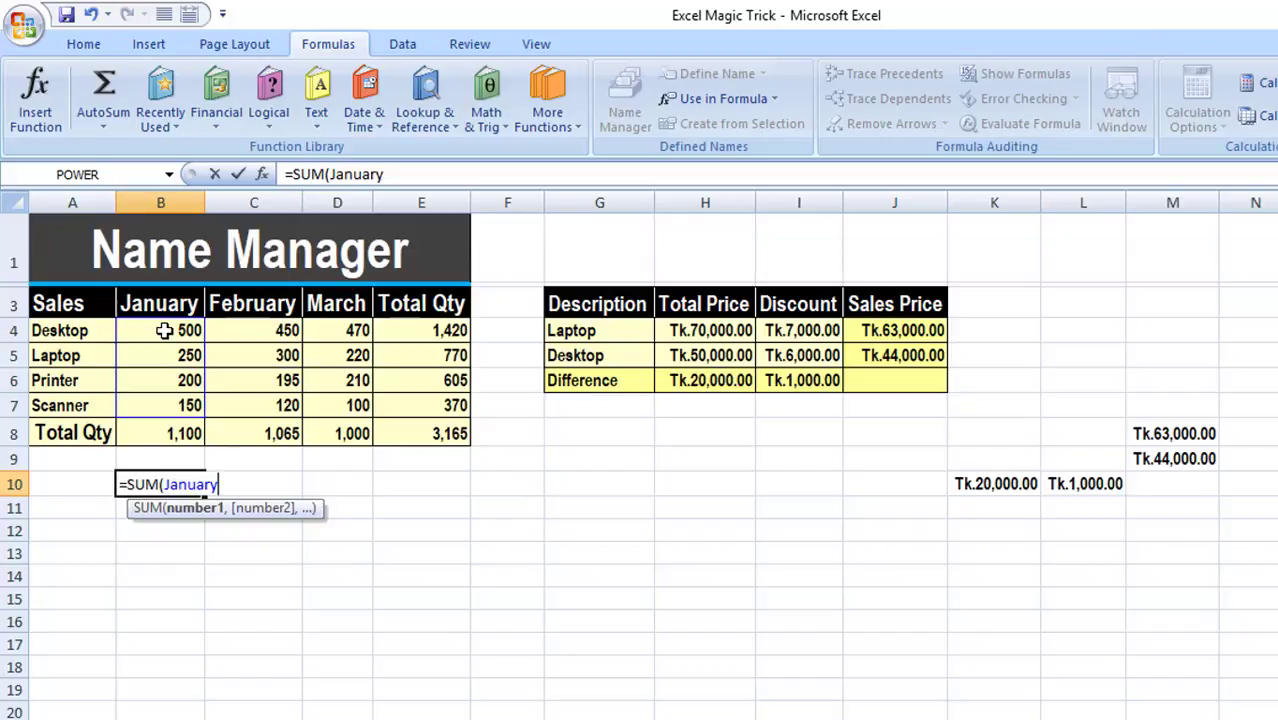
text())
key(Return)
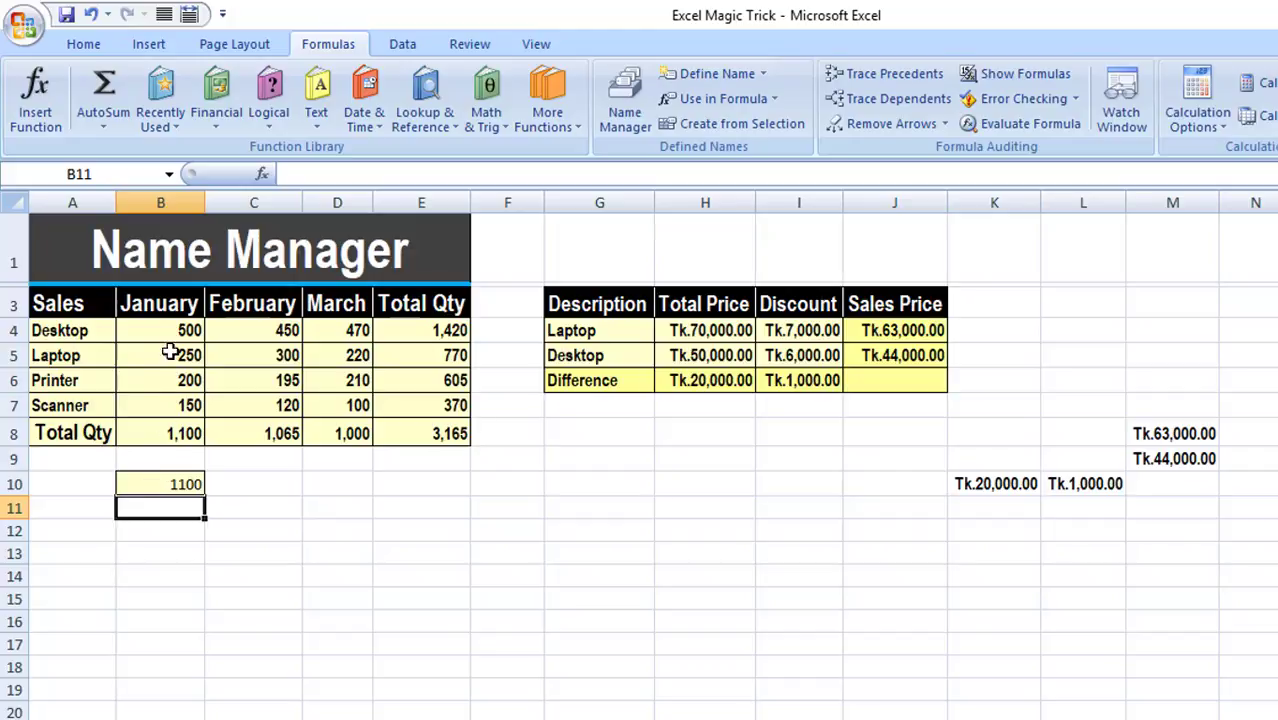
drag(163, 330, 175, 396)
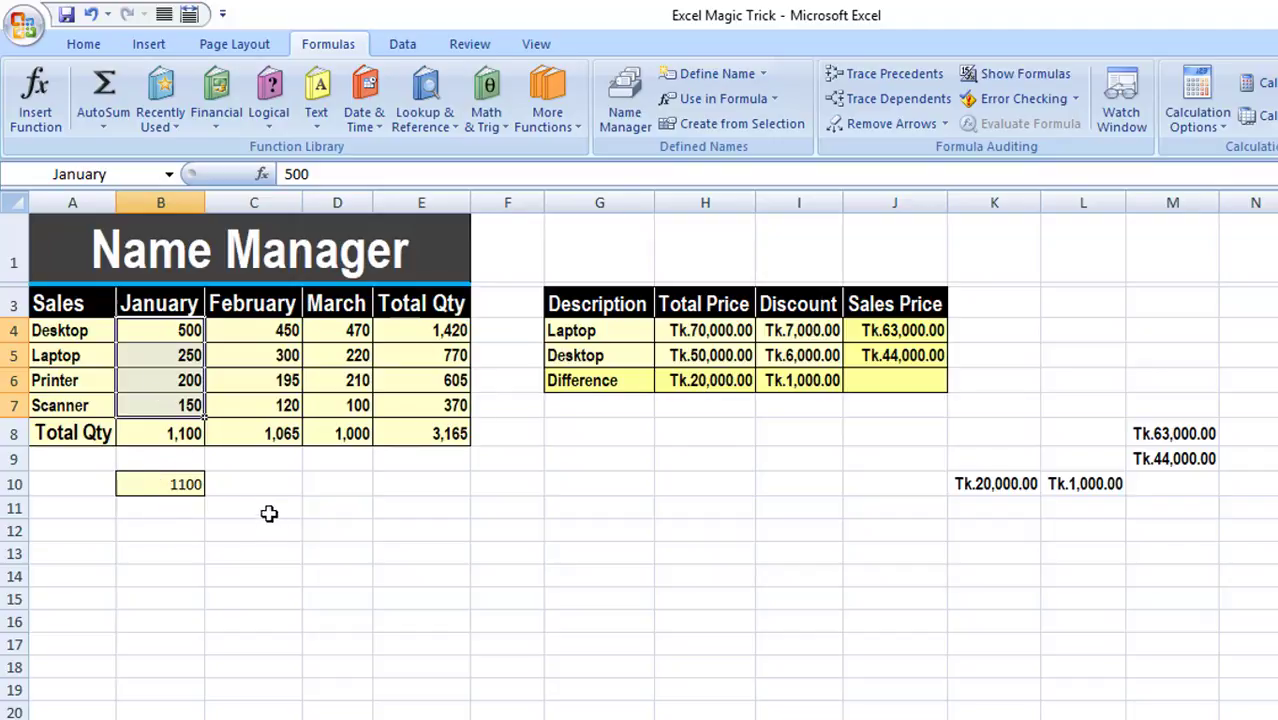
click(265, 482)
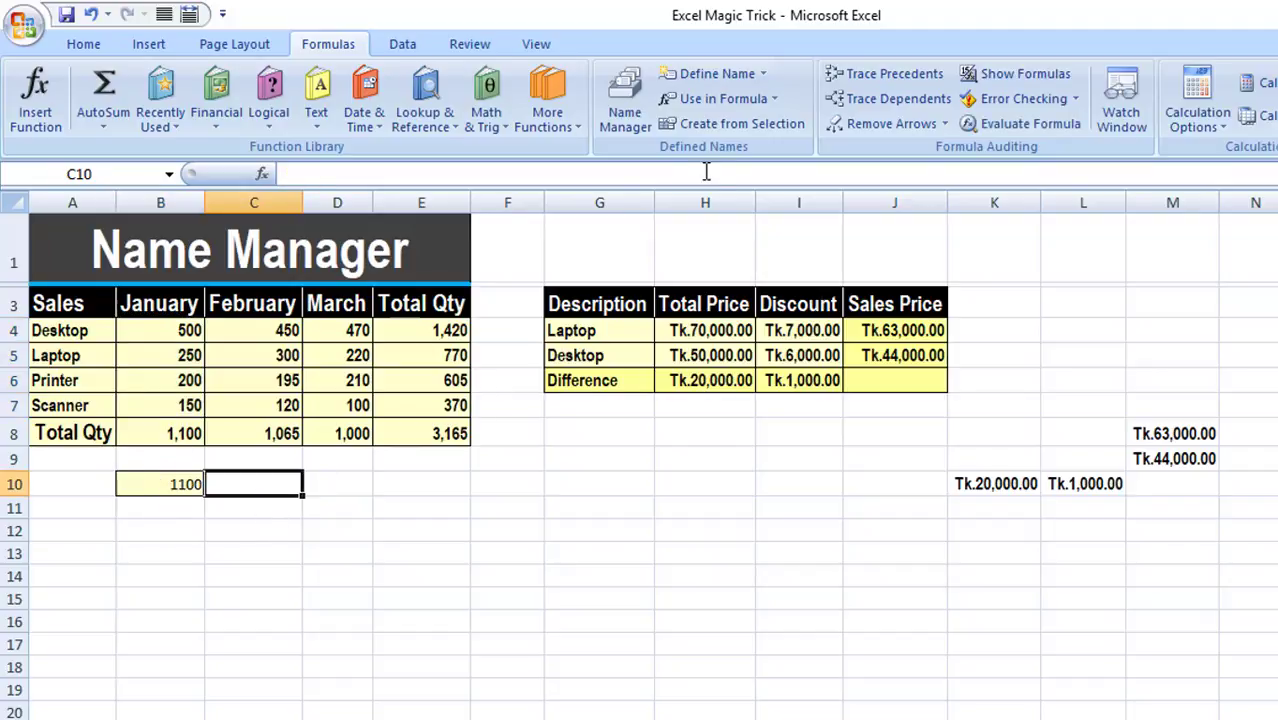
click(779, 103)
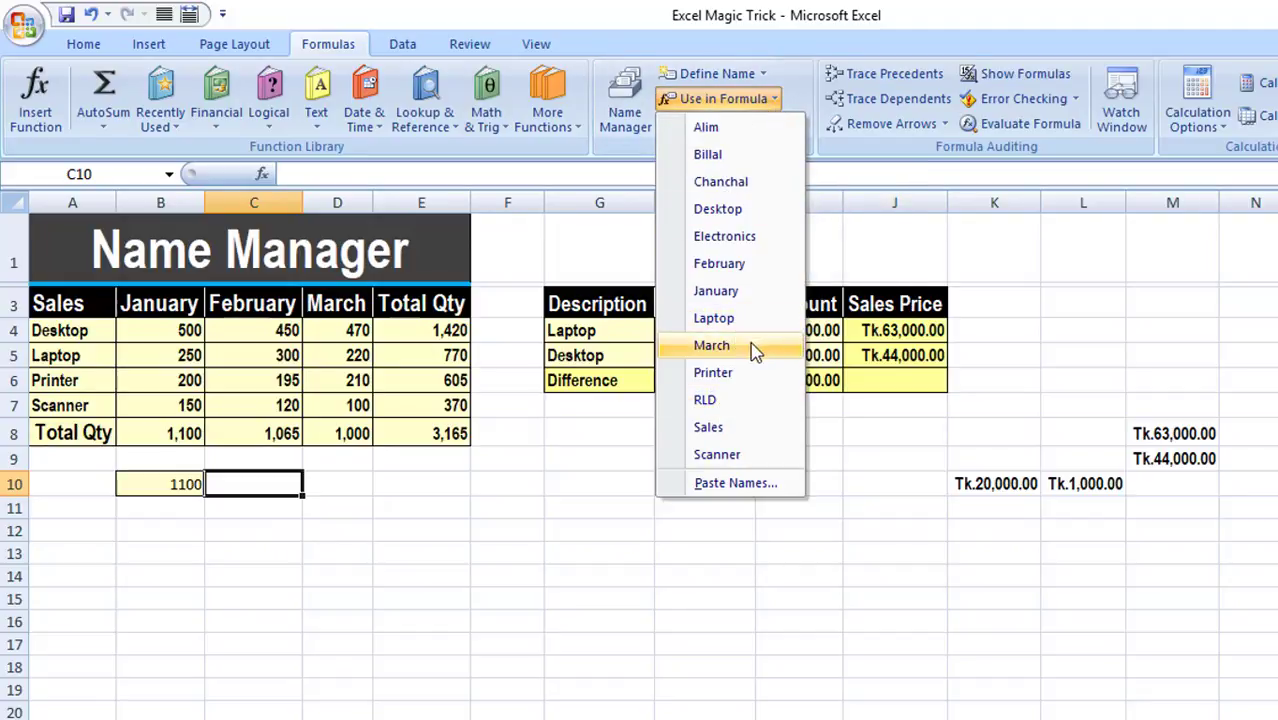
click(726, 346)
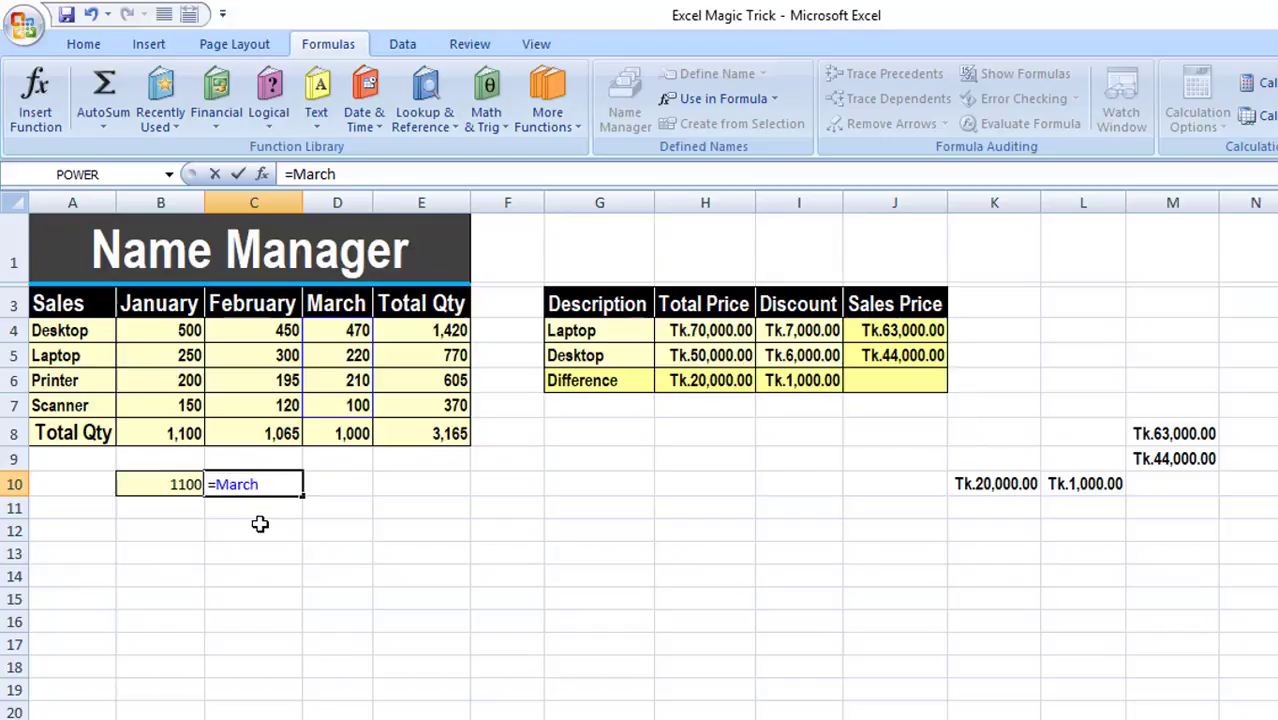
key(Return)
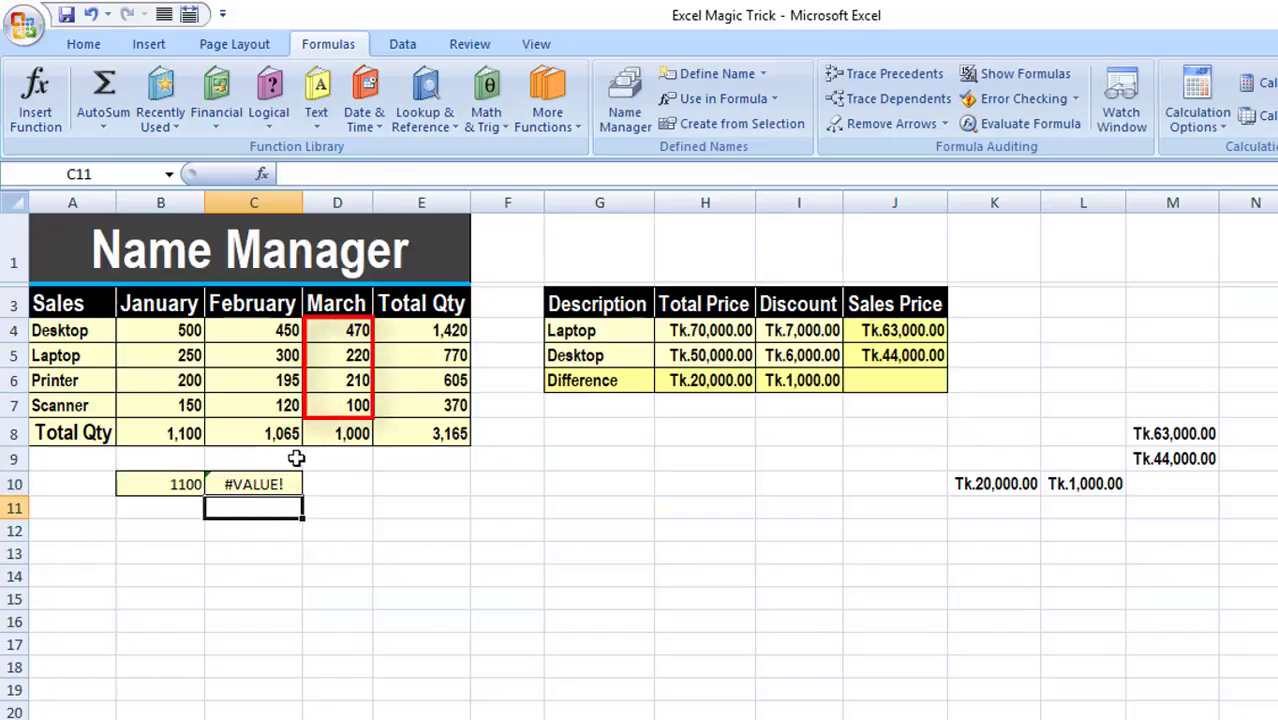
click(253, 484)
double_click(217, 484)
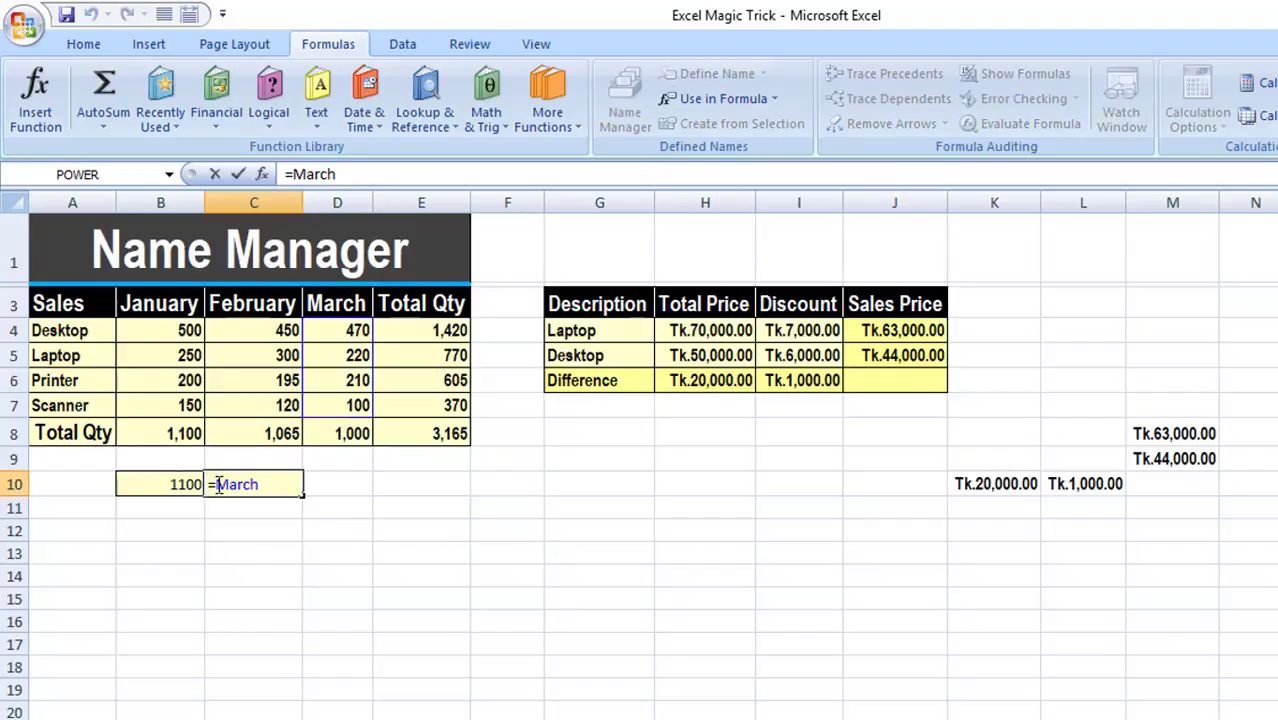
text(av)
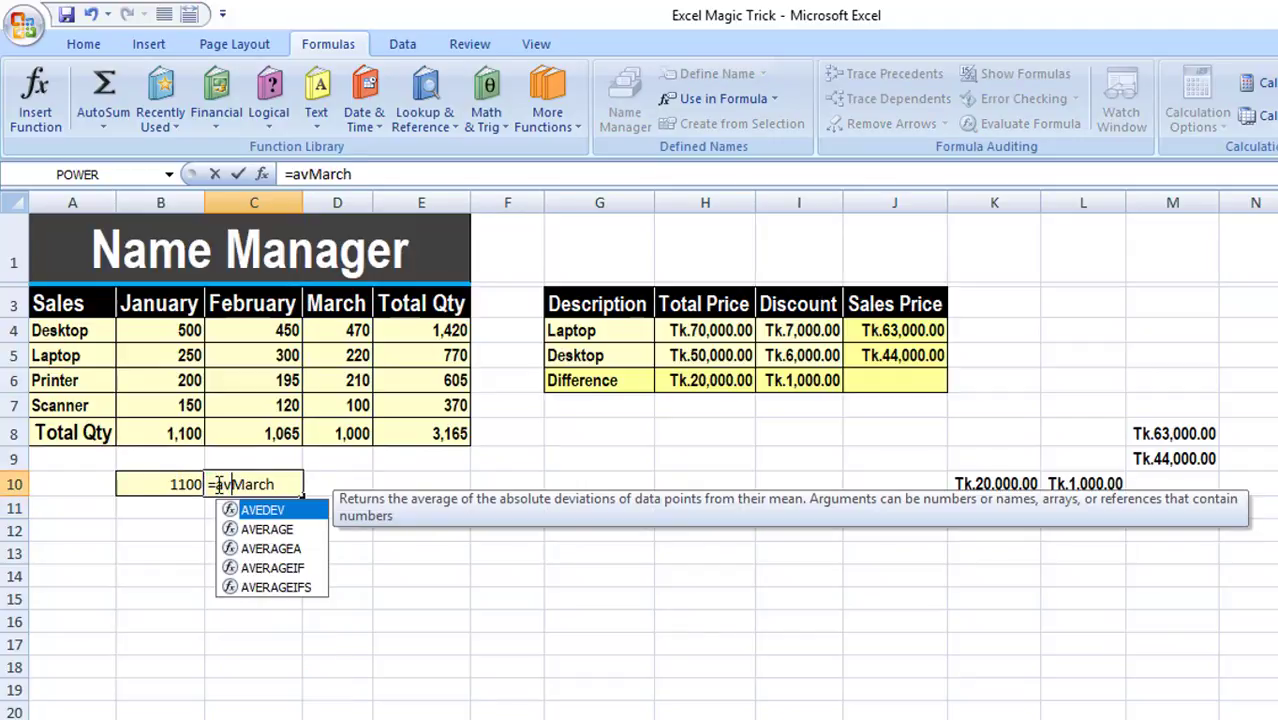
text(e)
key(Down)
key(Tab)
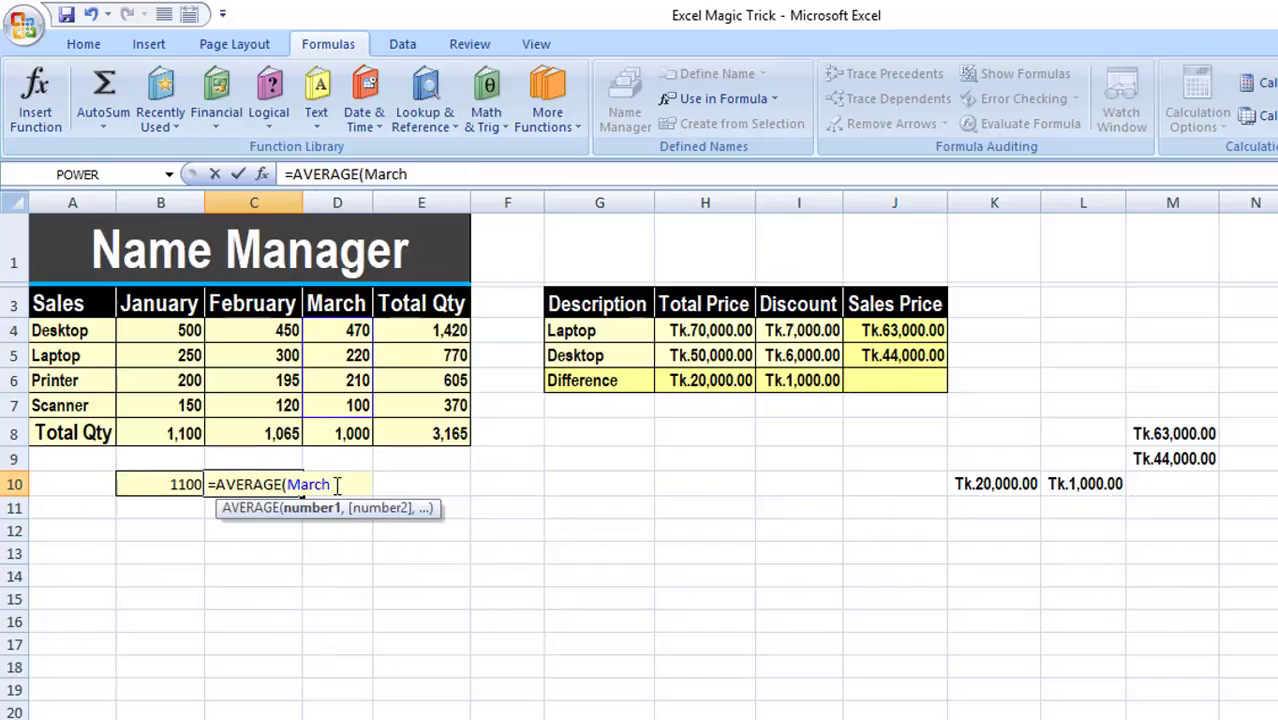
text())
key(Return)
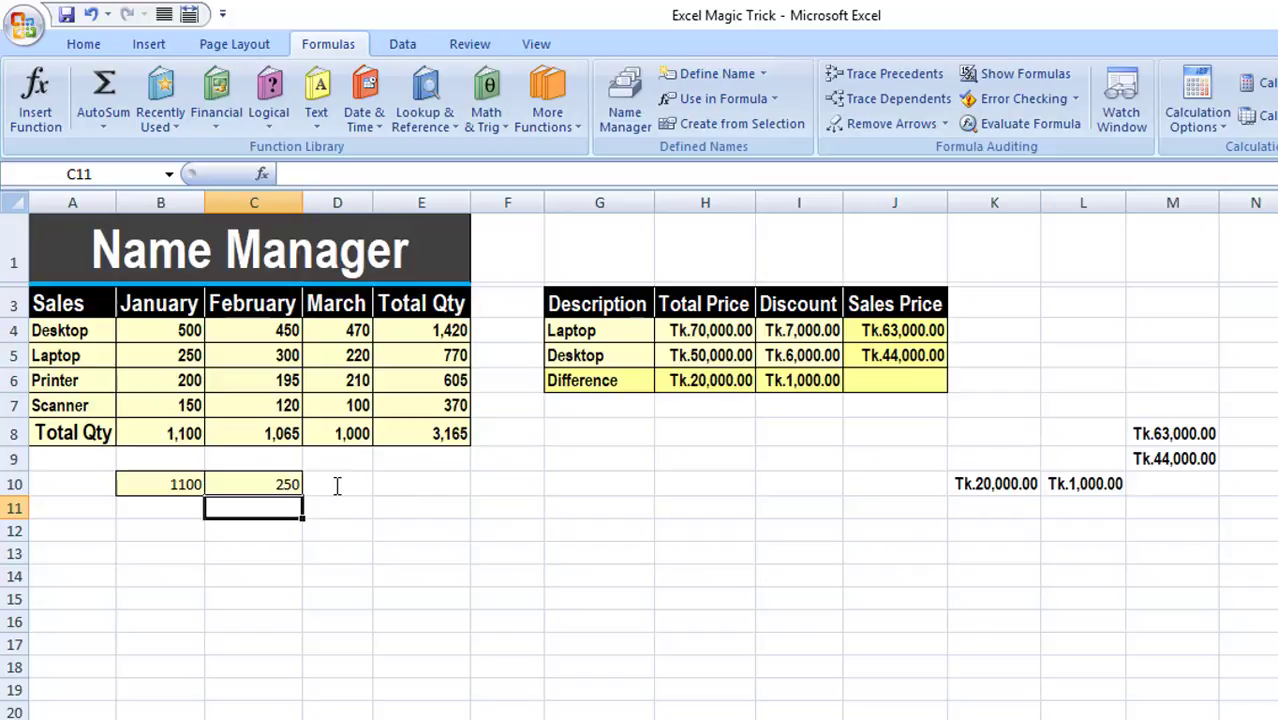
click(273, 484)
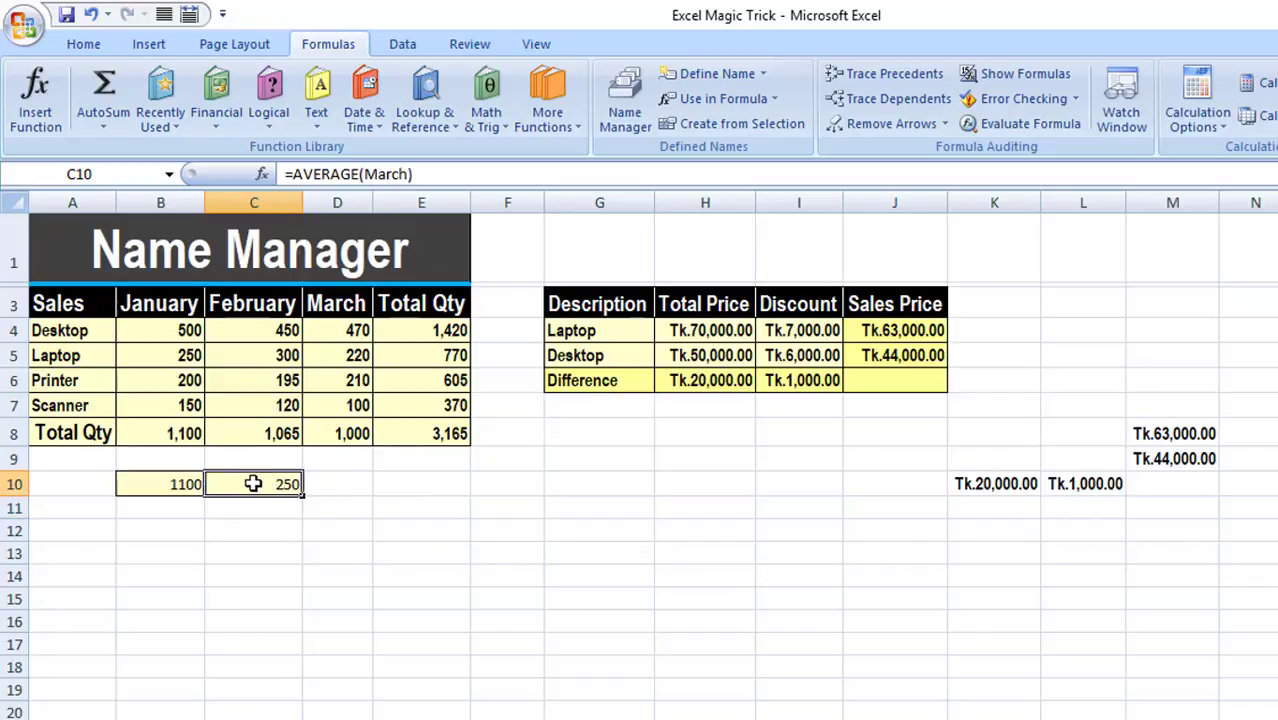
key(Delete)
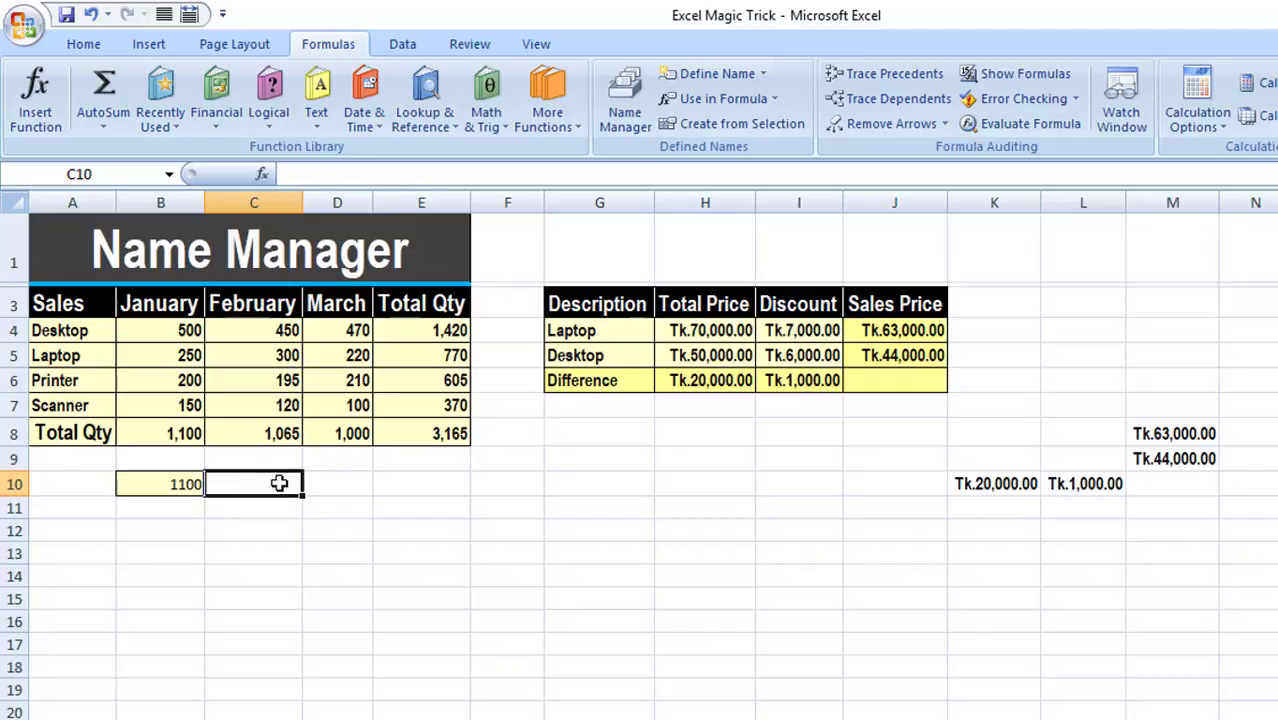
- Paste a list of all defined names and their ranges onto the sheet via Paste Names
click(777, 100)
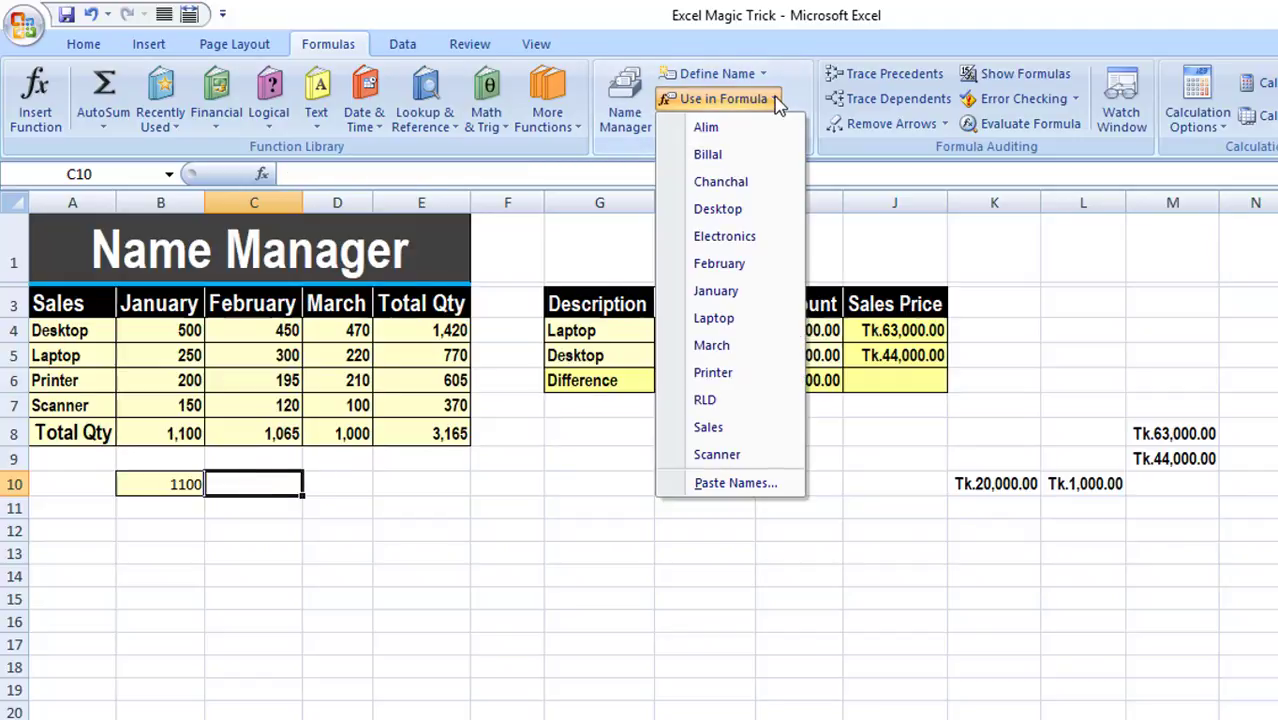
click(783, 490)
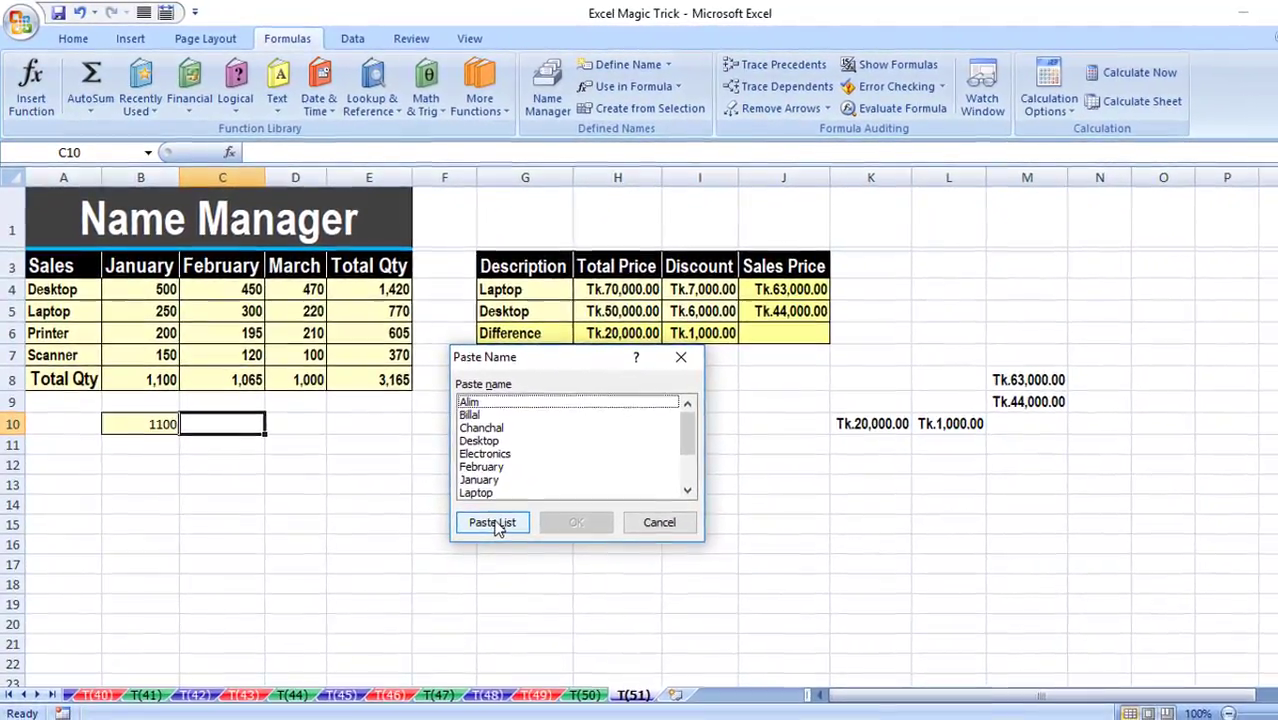
click(535, 556)
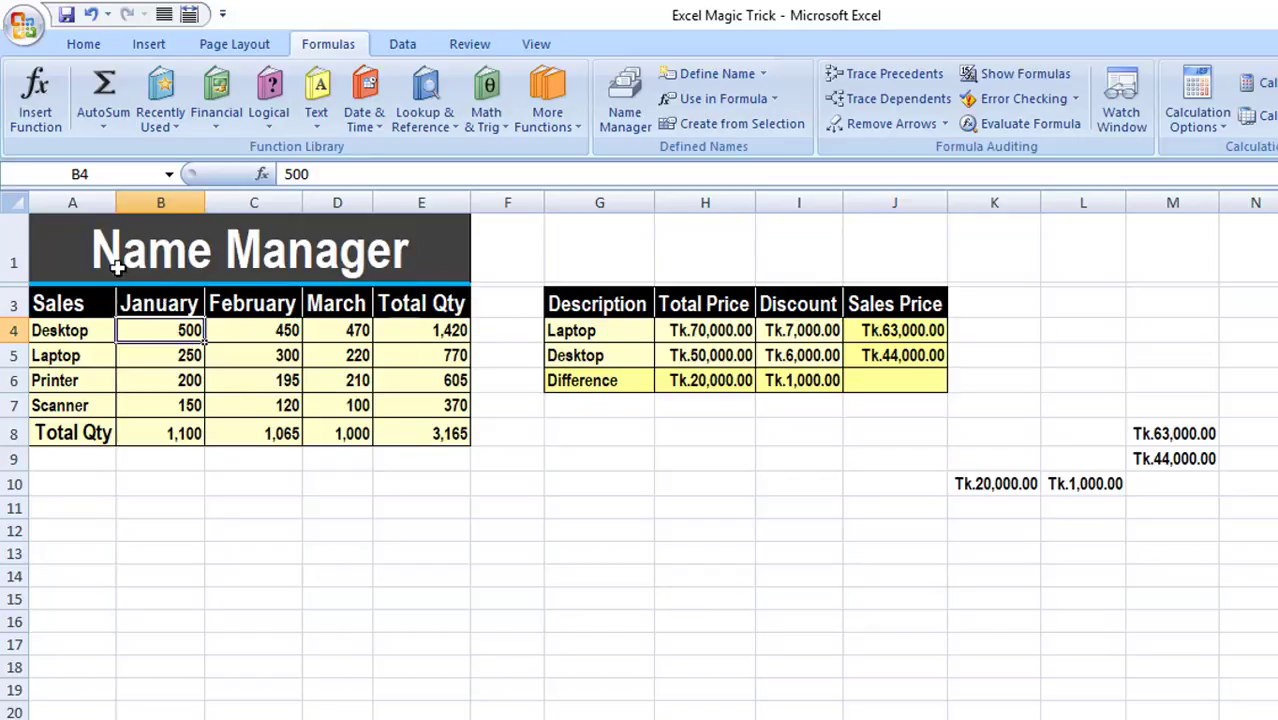
click(170, 177)
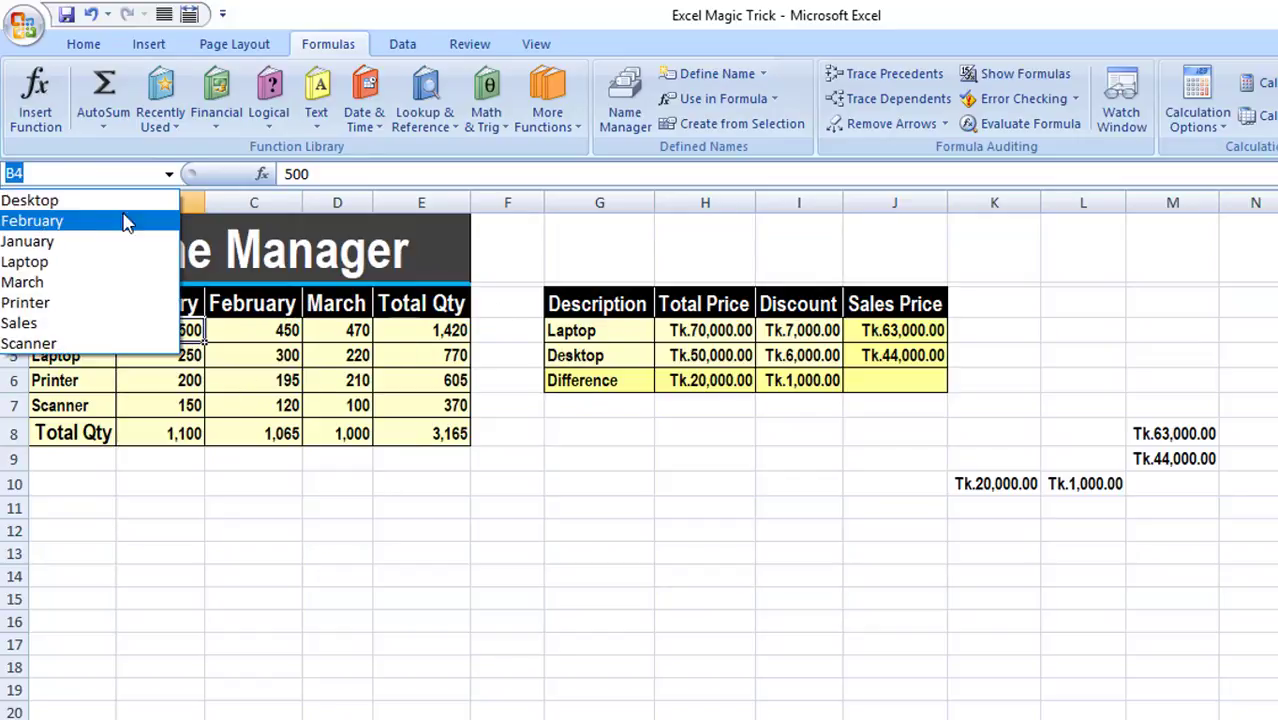
click(110, 249)
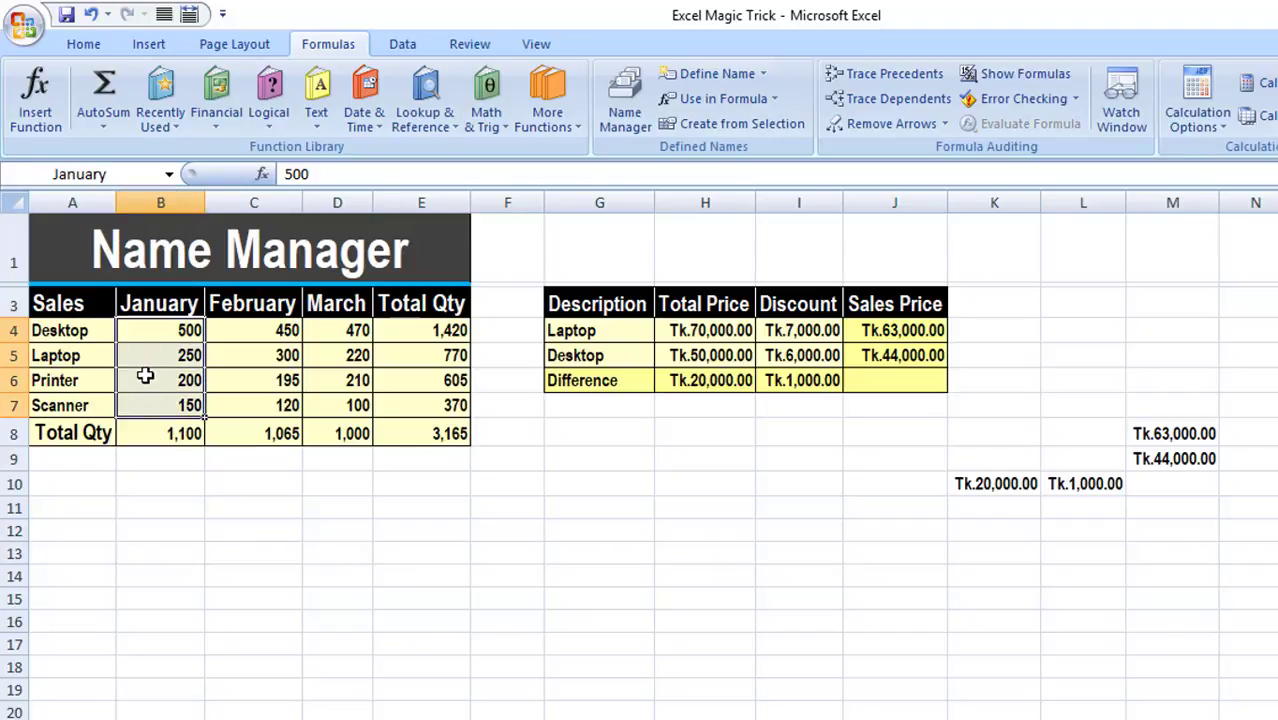
click(157, 433)
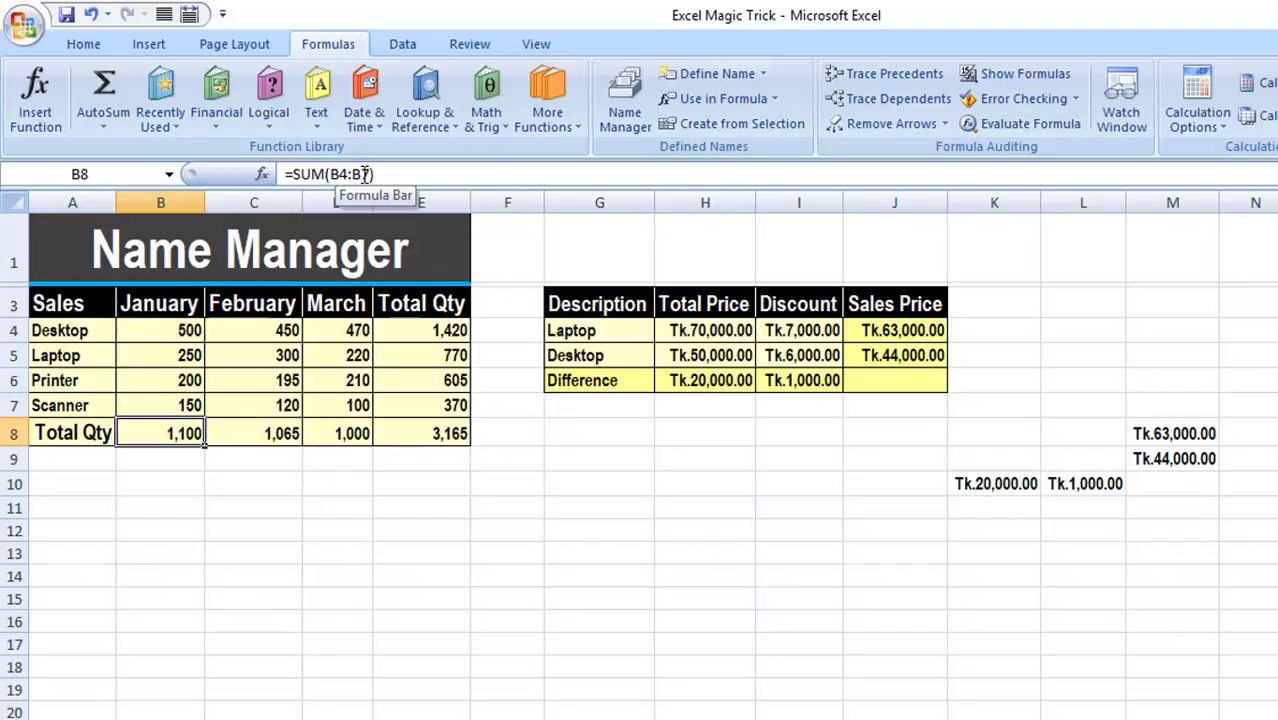
click(443, 330)
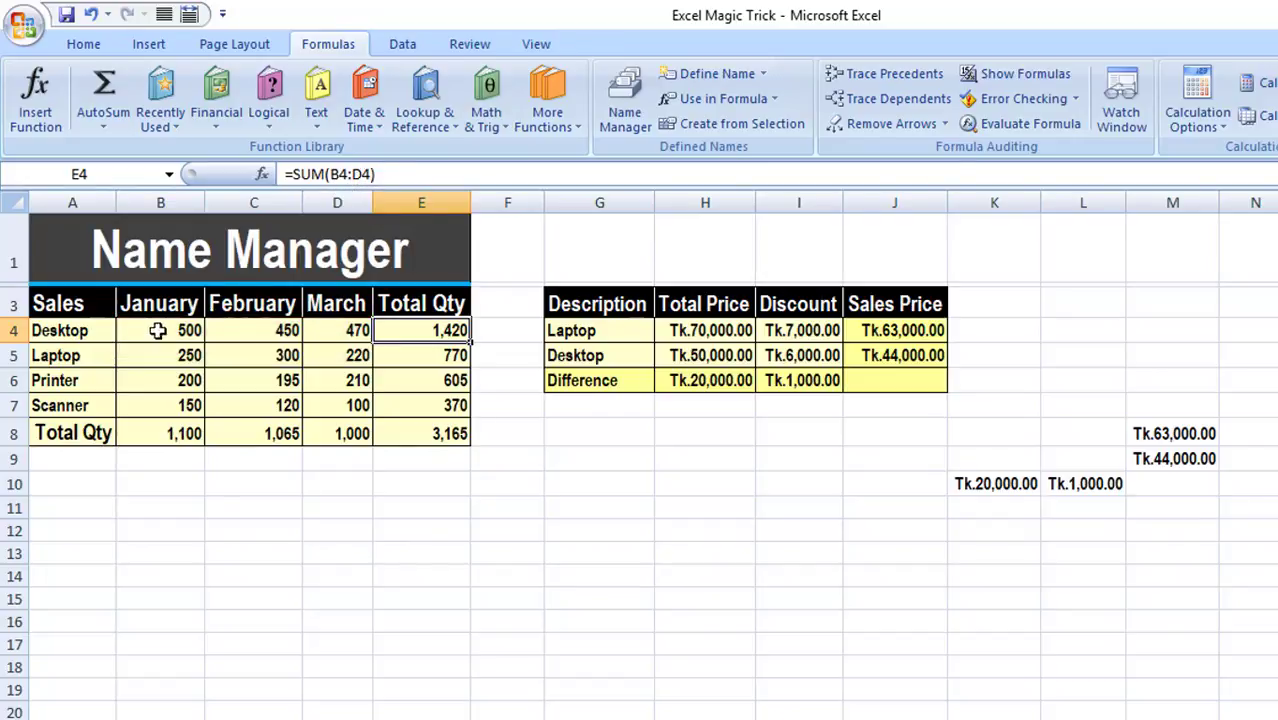
click(169, 175)
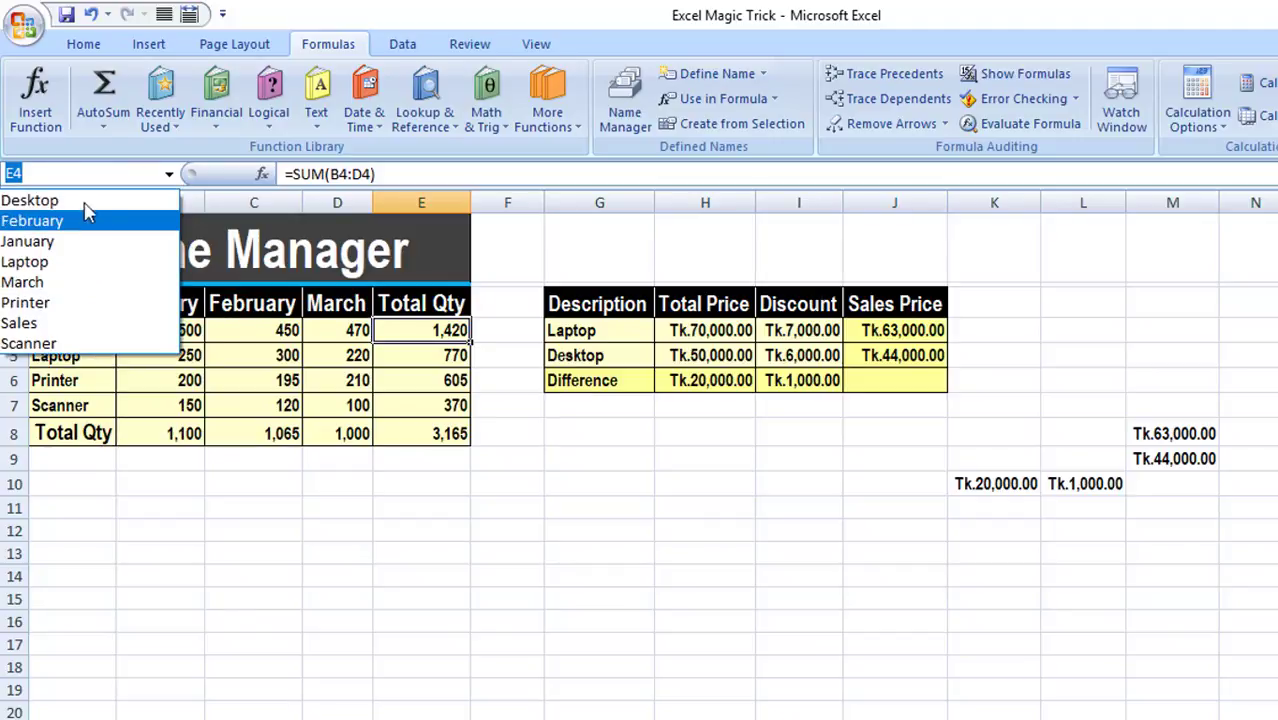
click(86, 201)
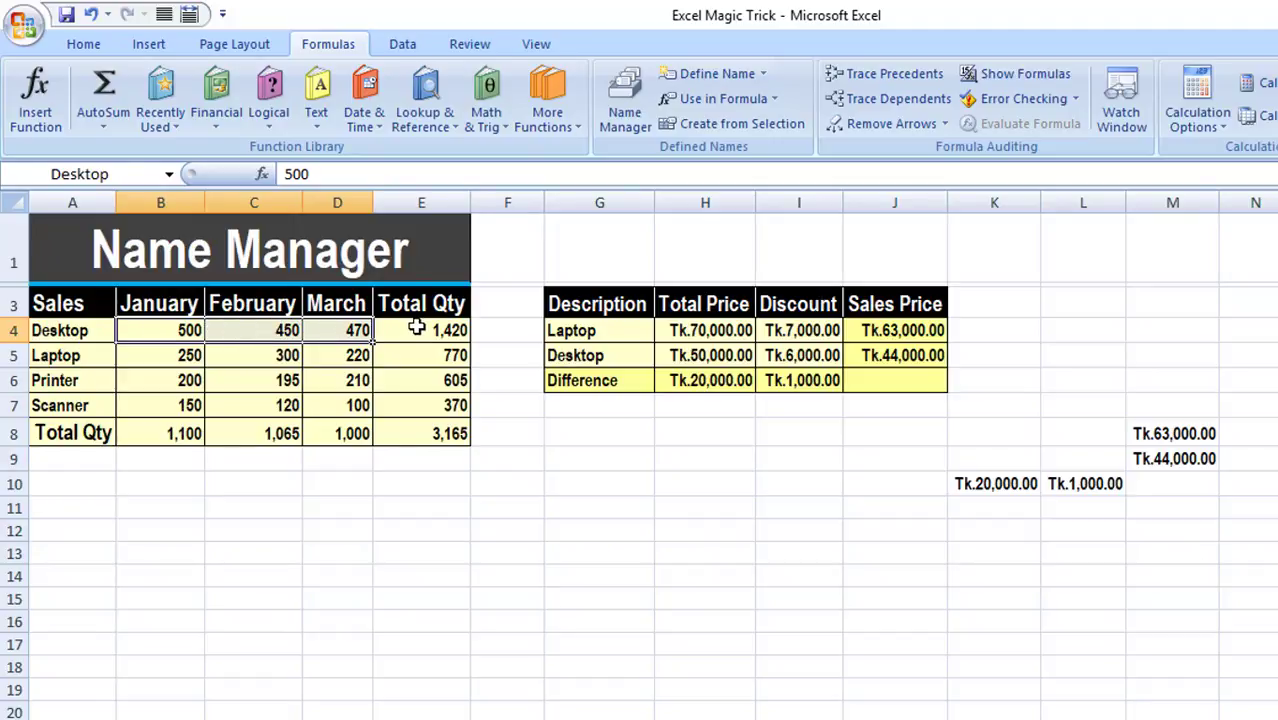
click(416, 327)
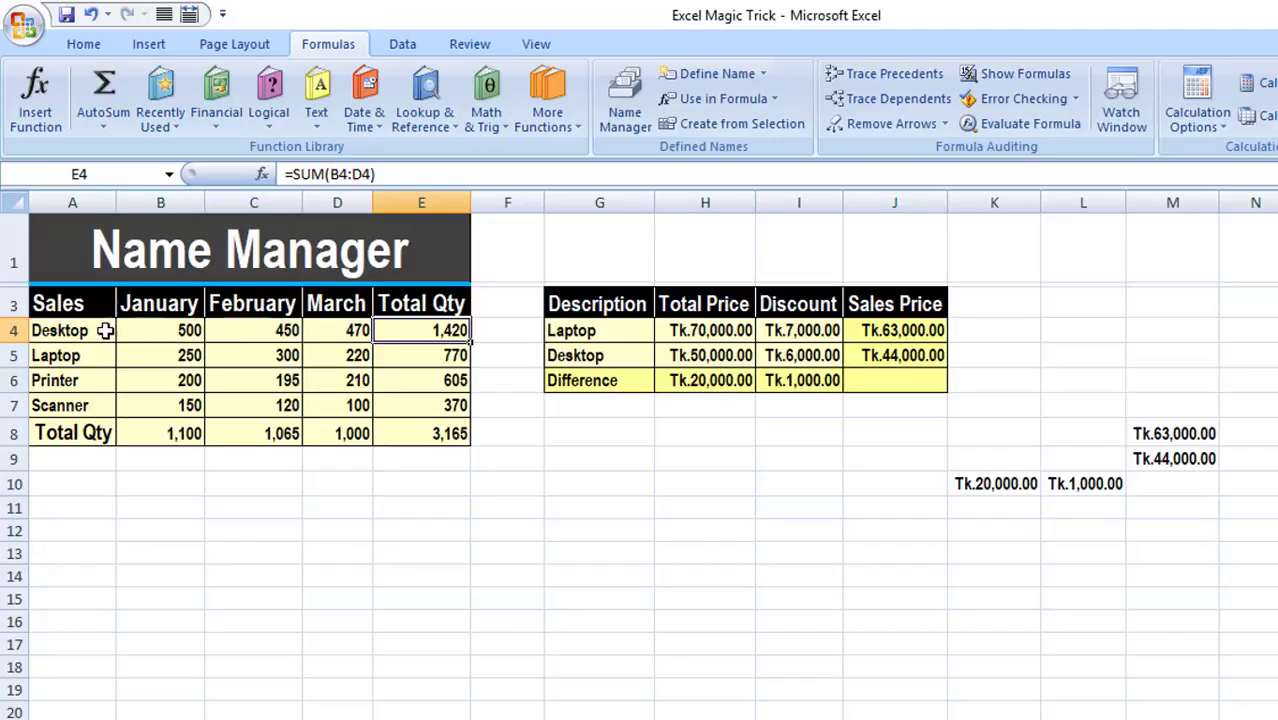
click(171, 434)
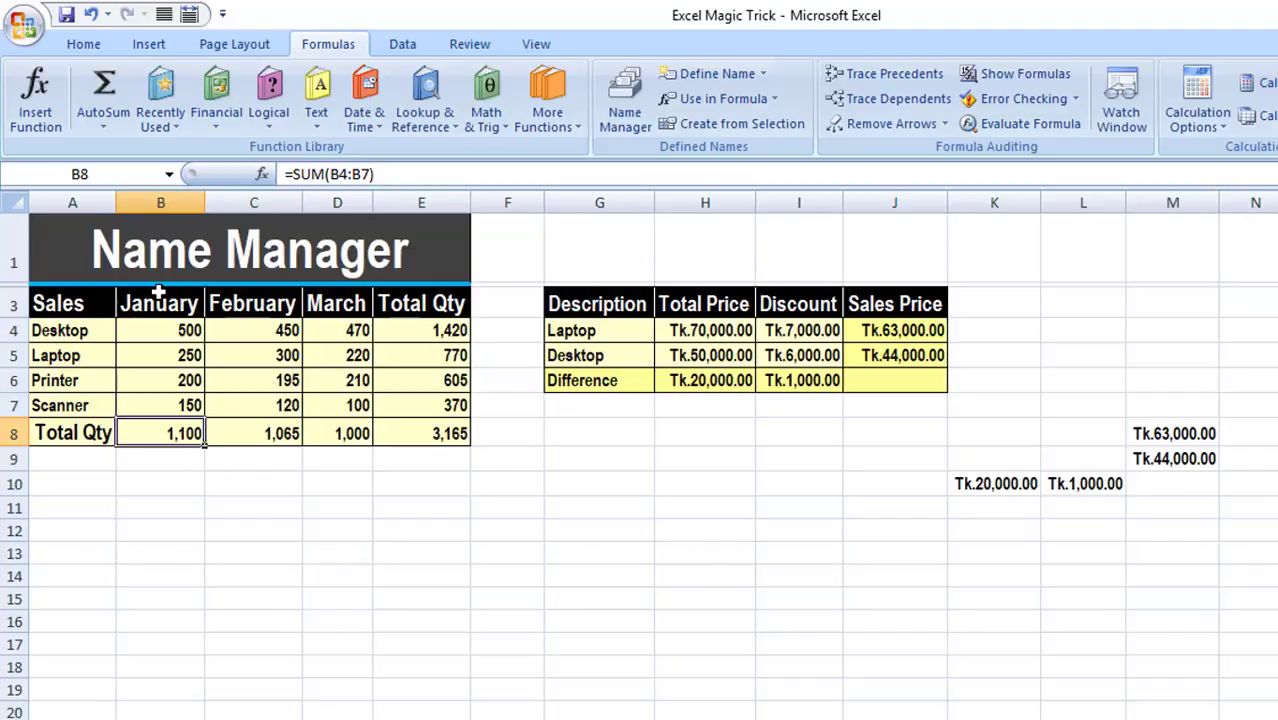
- Select A3:E8 and apply all eight names, Desktop, February, January, Laptop, March, Printer, Sales, Scanner
drag(76, 305, 432, 421)
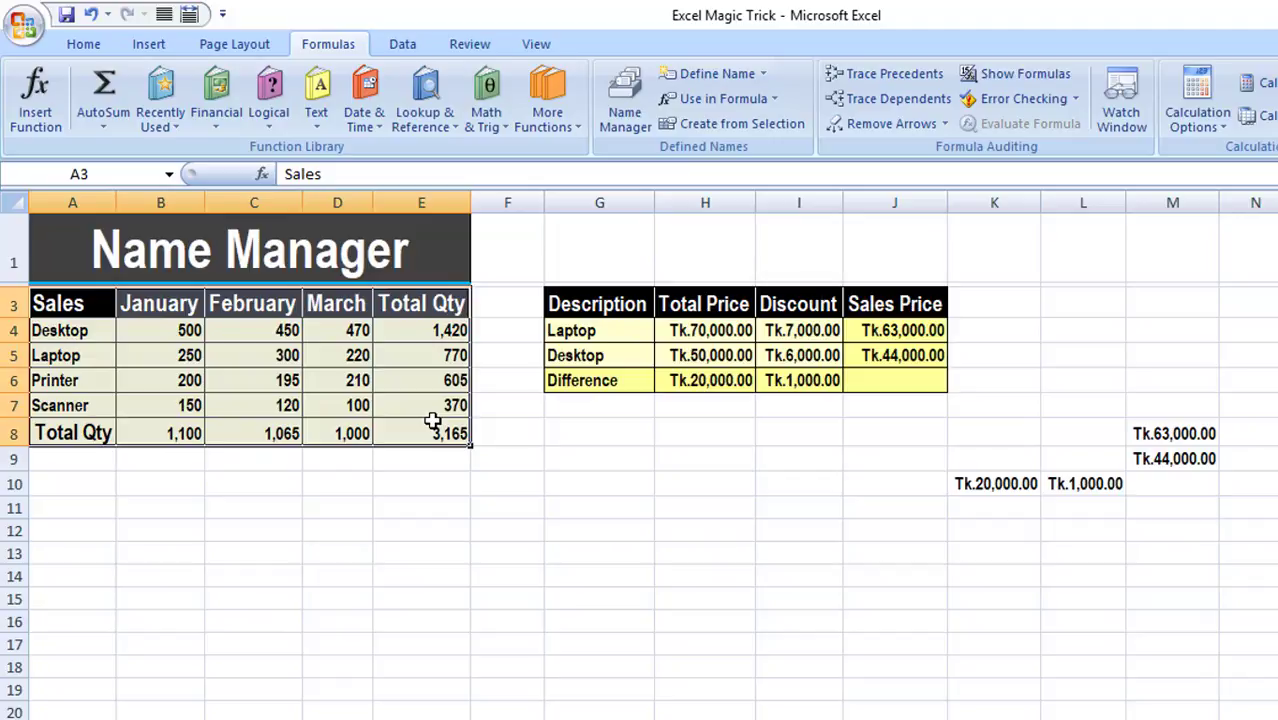
click(762, 75)
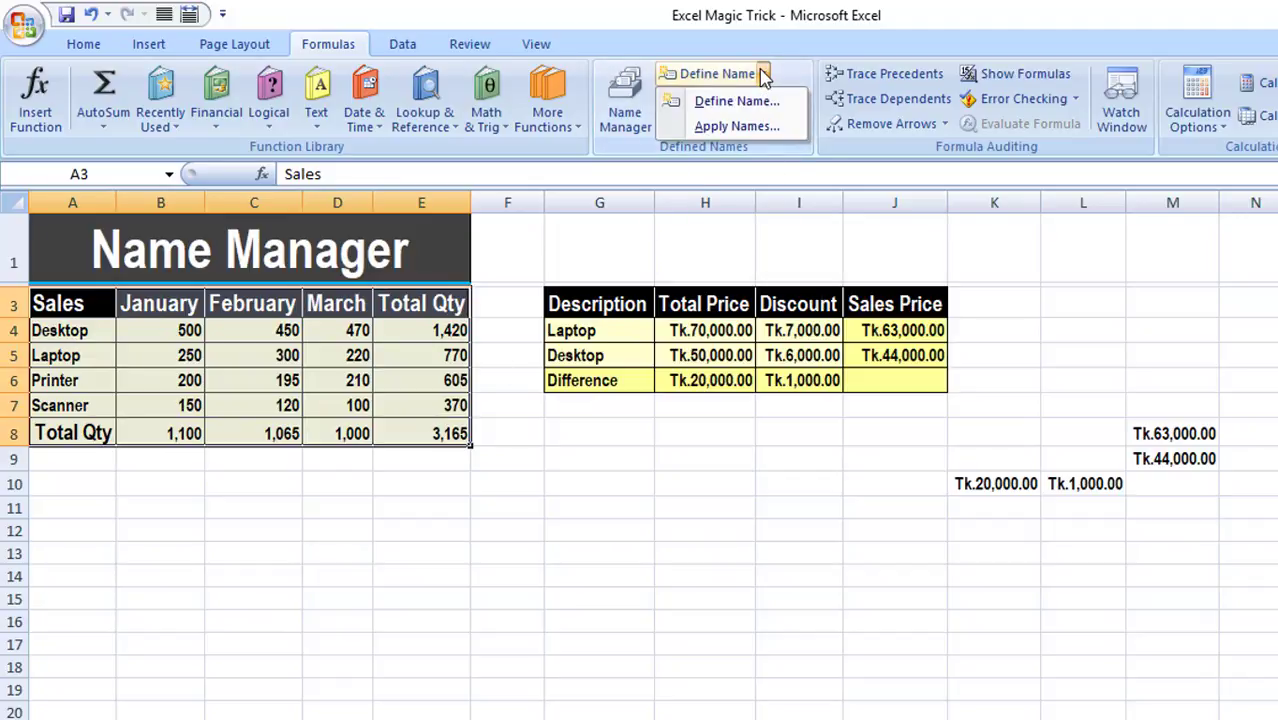
click(783, 131)
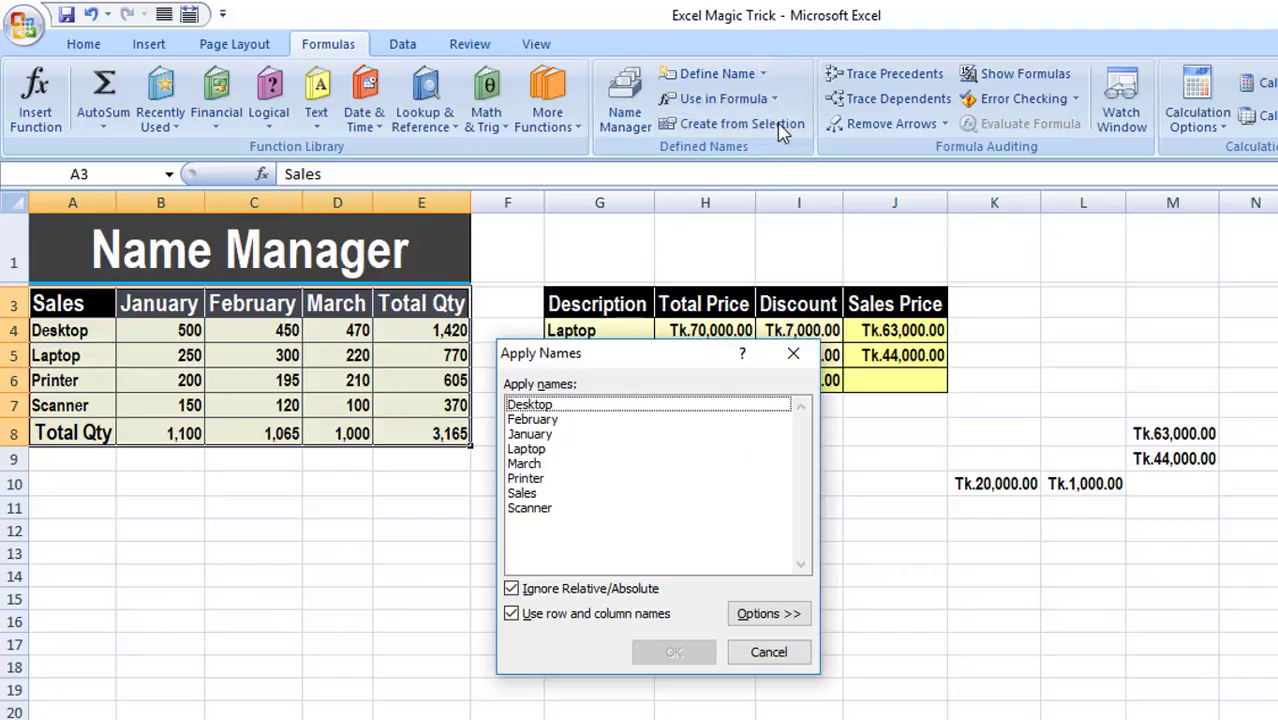
click(560, 408)
click(561, 420)
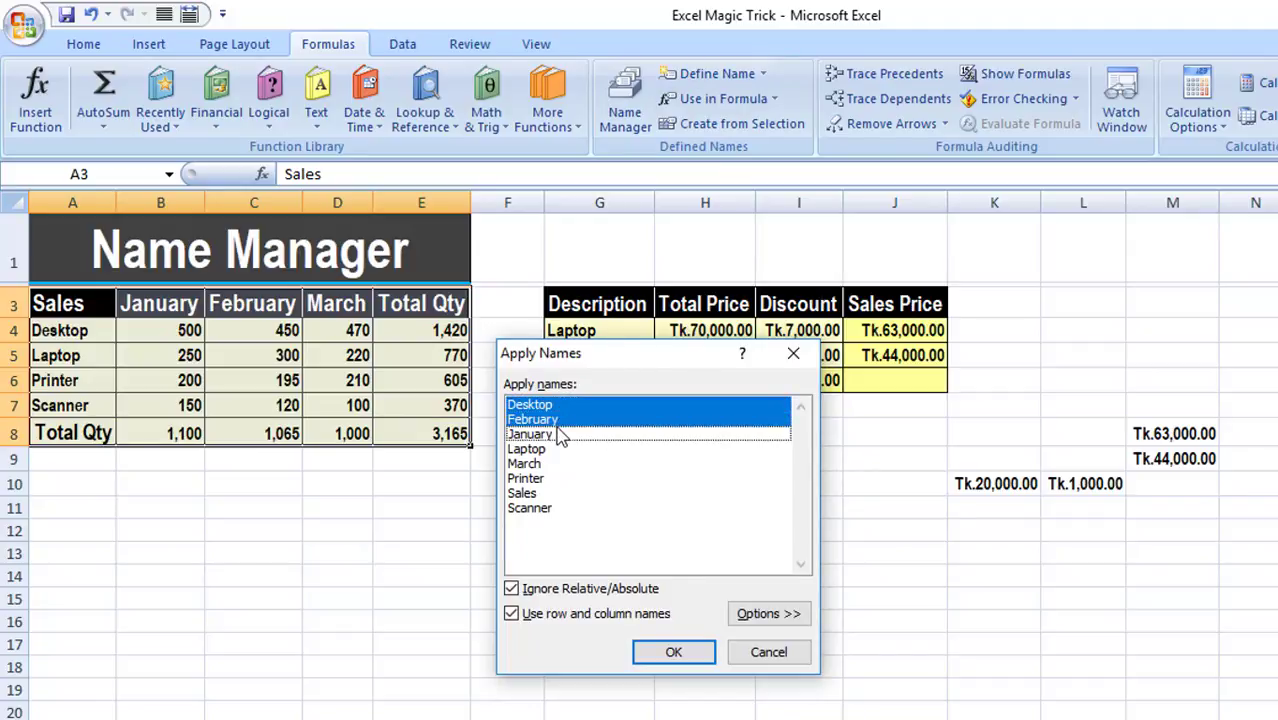
click(560, 435)
click(558, 450)
click(545, 466)
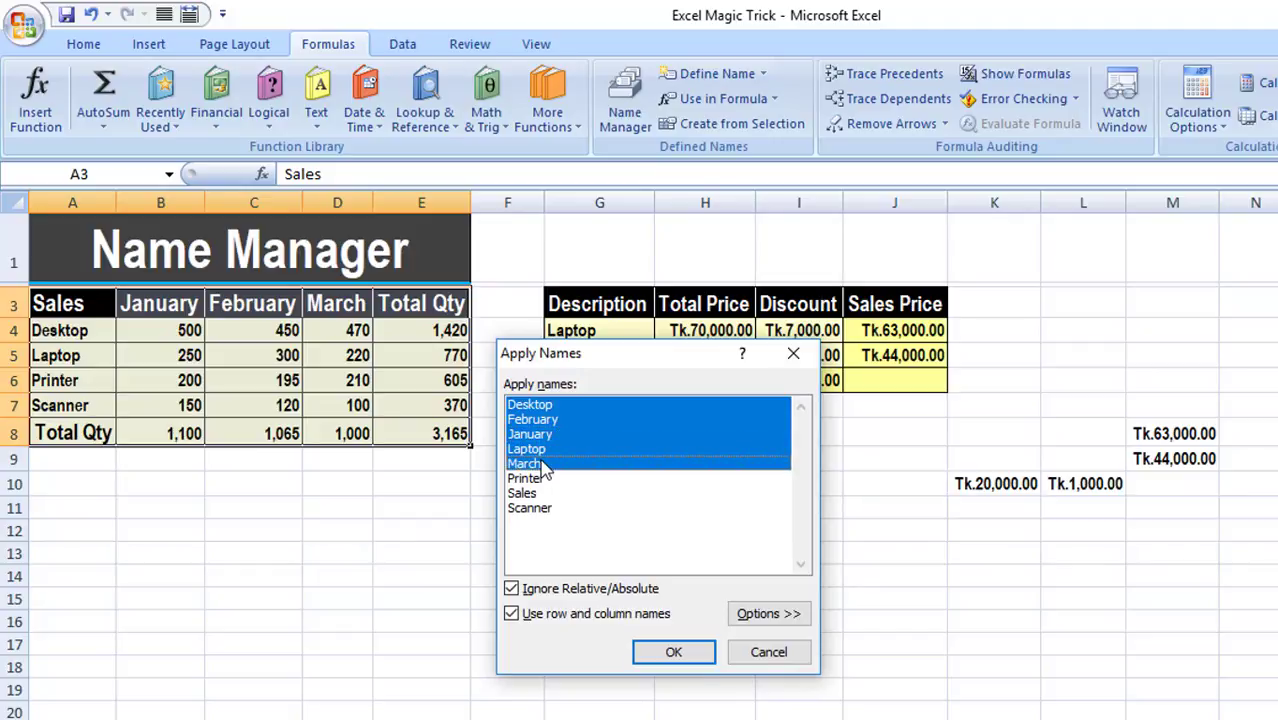
click(545, 480)
click(545, 494)
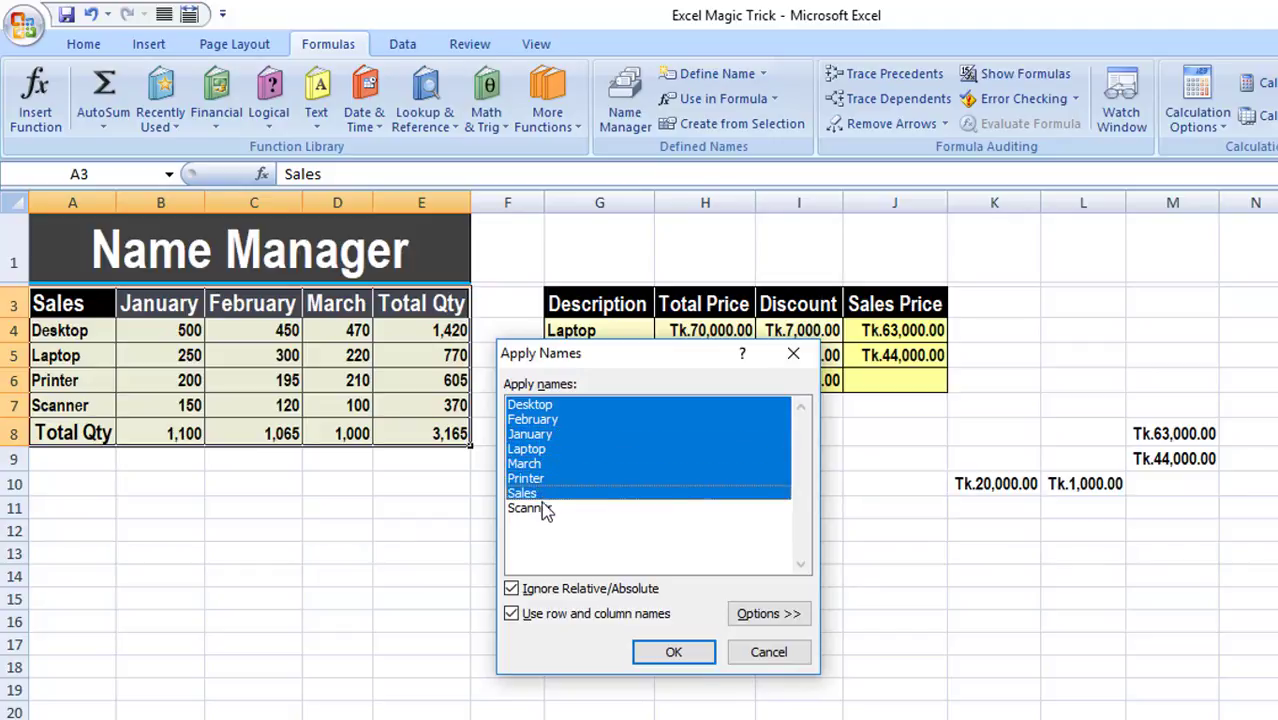
click(546, 510)
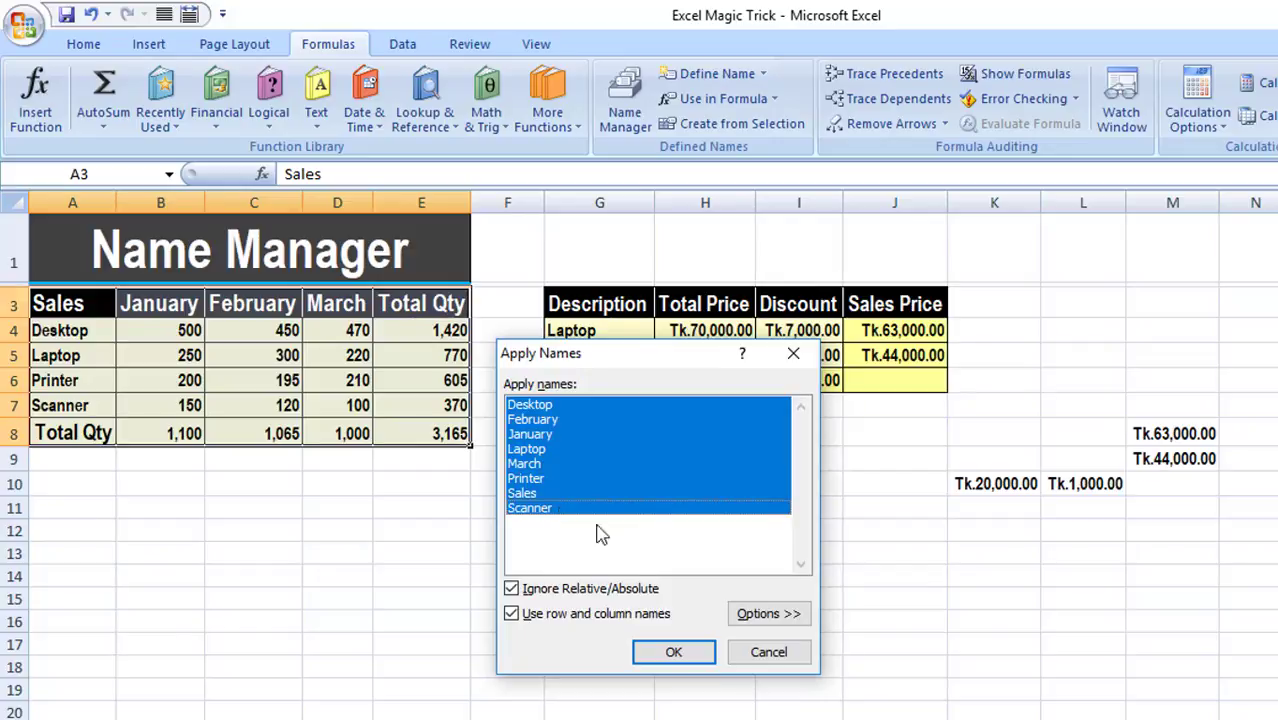
click(674, 652)
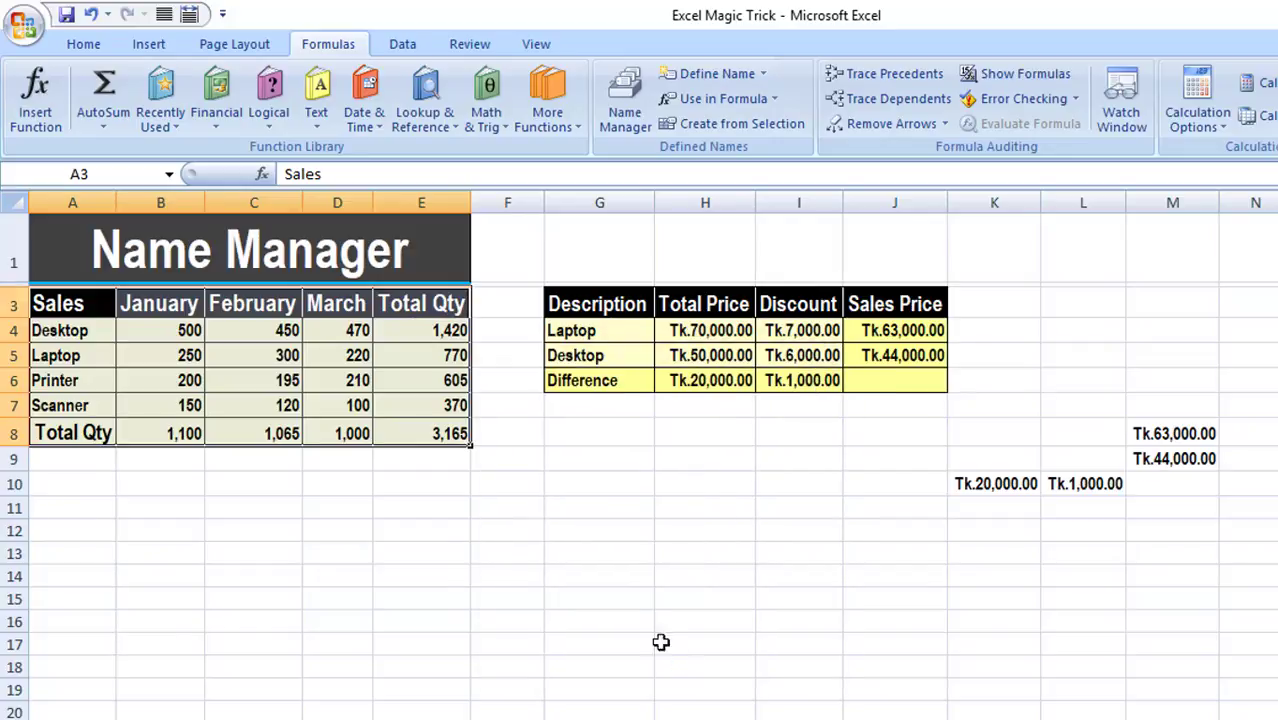
- Review the named formulas in B8 and E4 through E8, then undo Apply Names
click(172, 433)
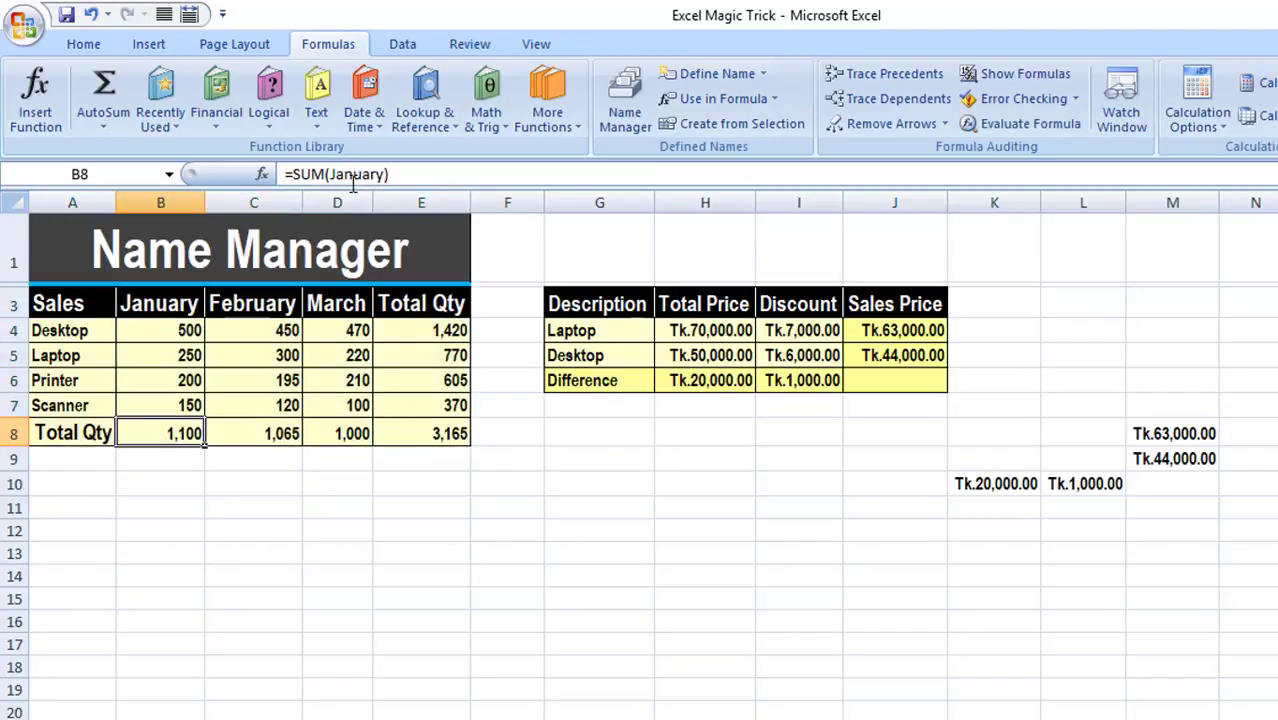
click(421, 328)
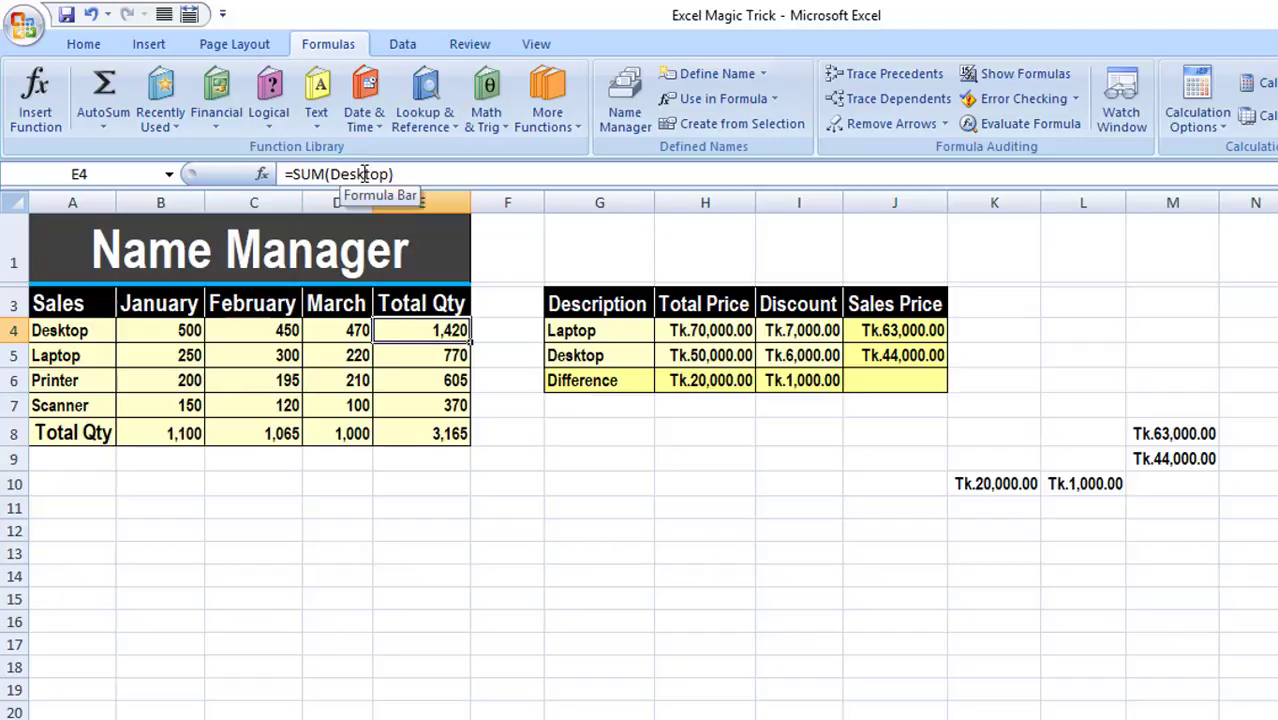
click(430, 356)
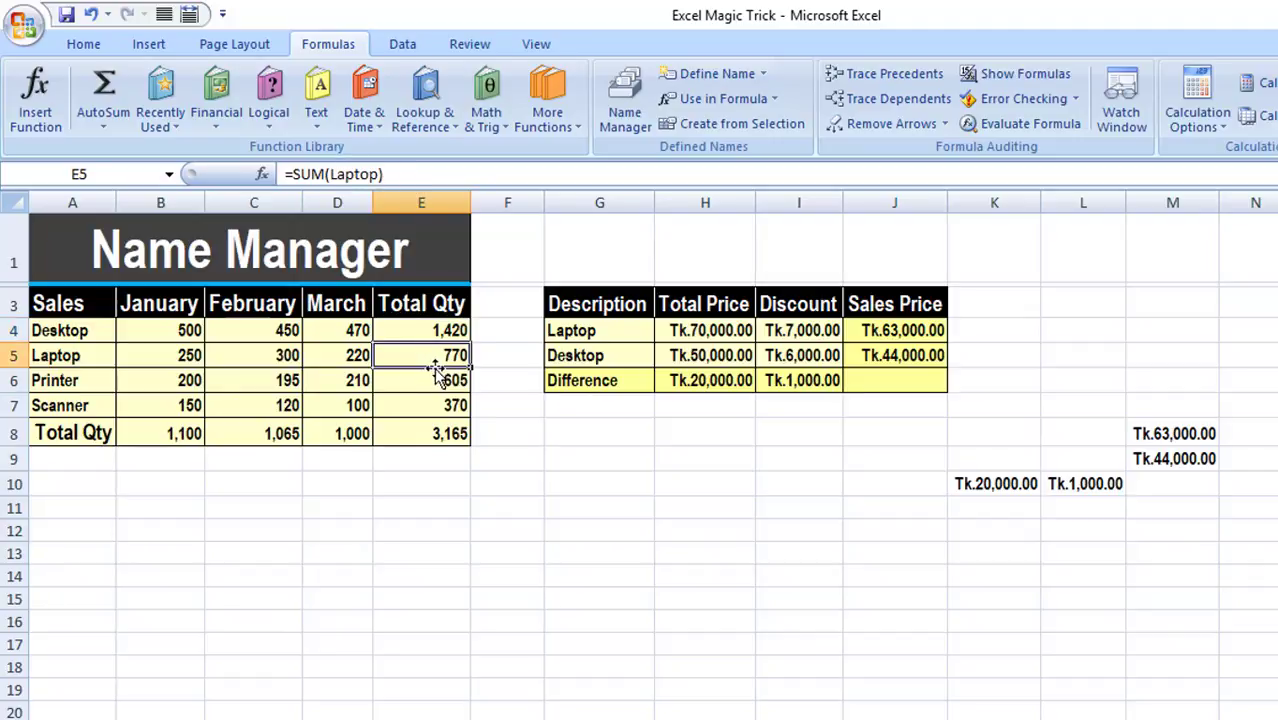
click(435, 376)
click(440, 406)
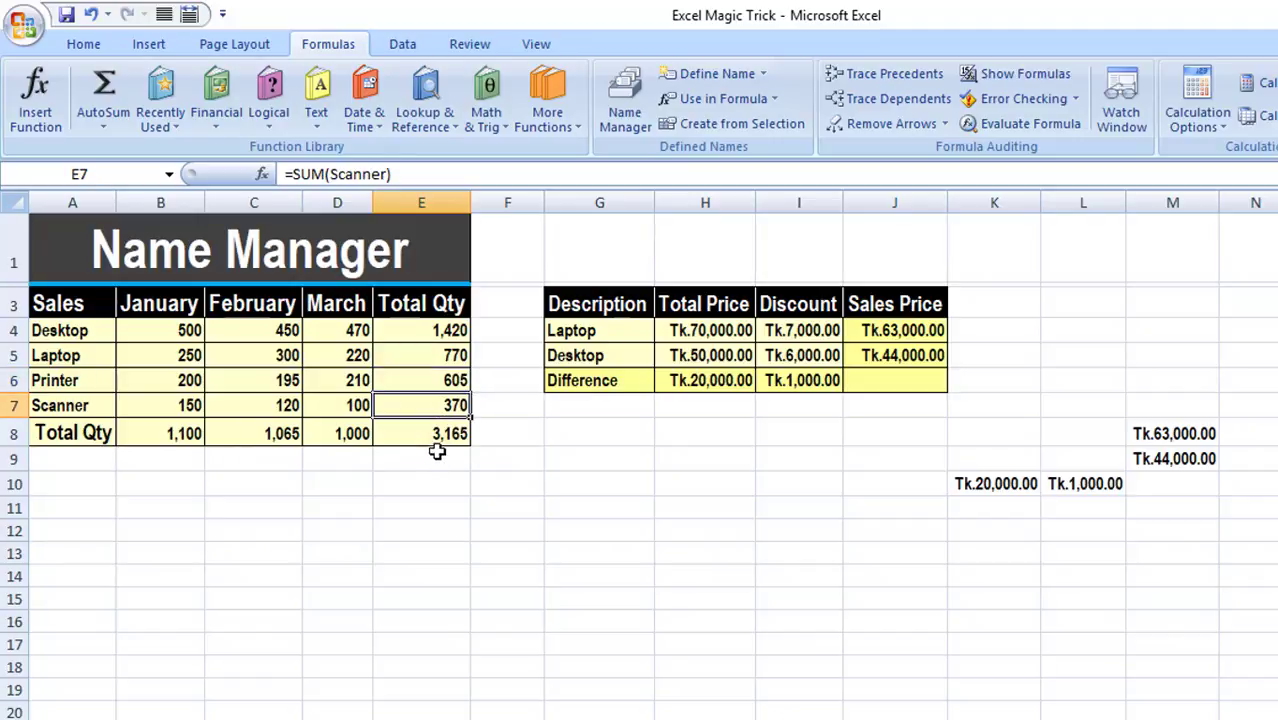
click(433, 437)
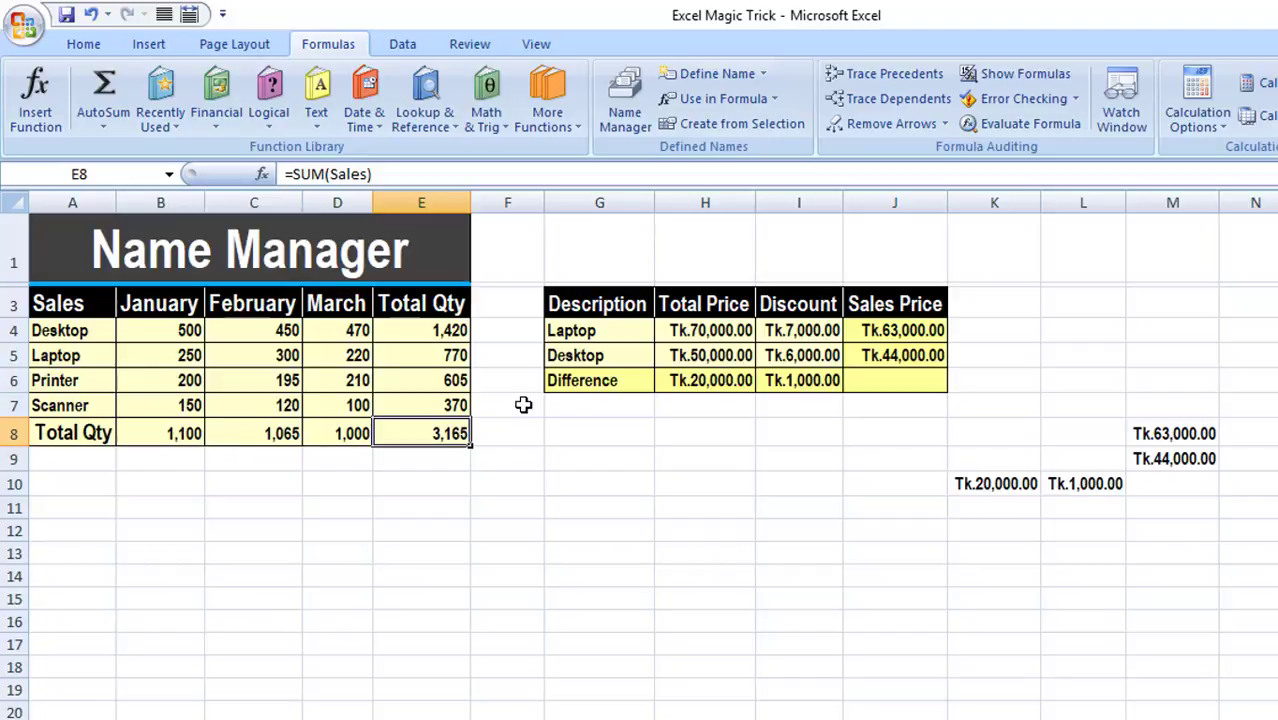
key(ctrl+bracketleft)
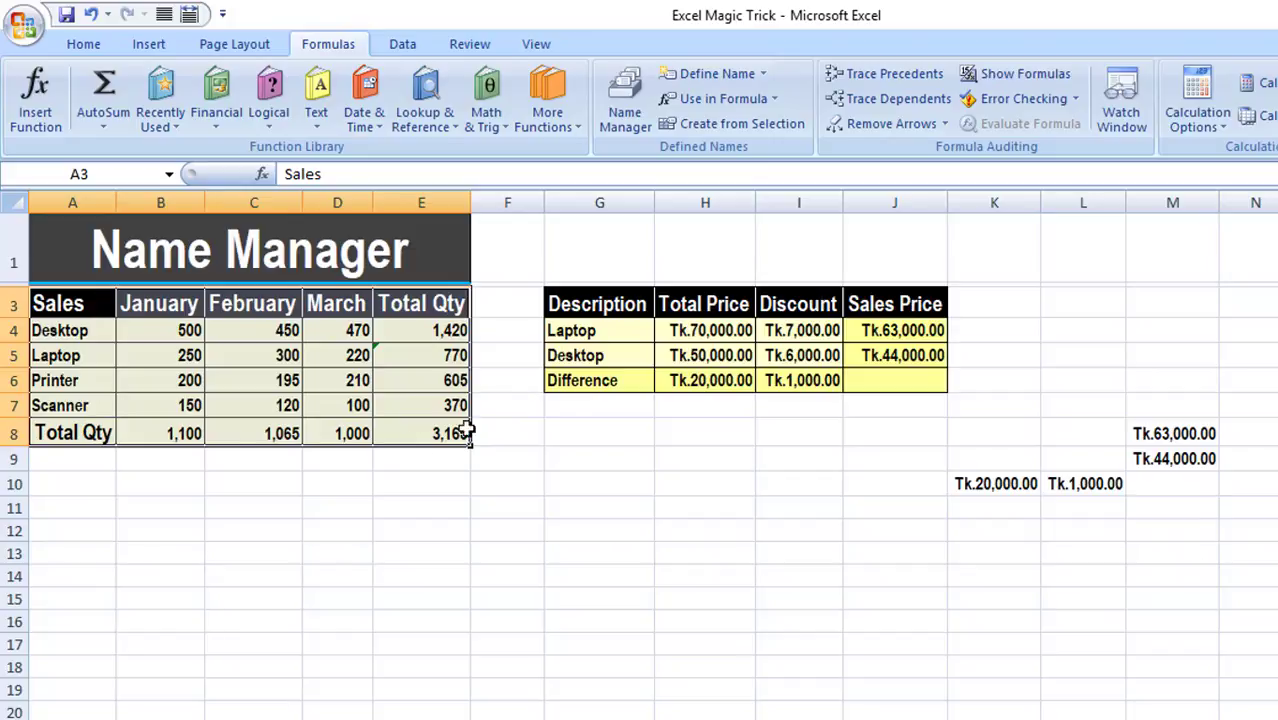
- Inspect the reverted cell-reference formulas in B8, C8, E4 and E5
click(162, 432)
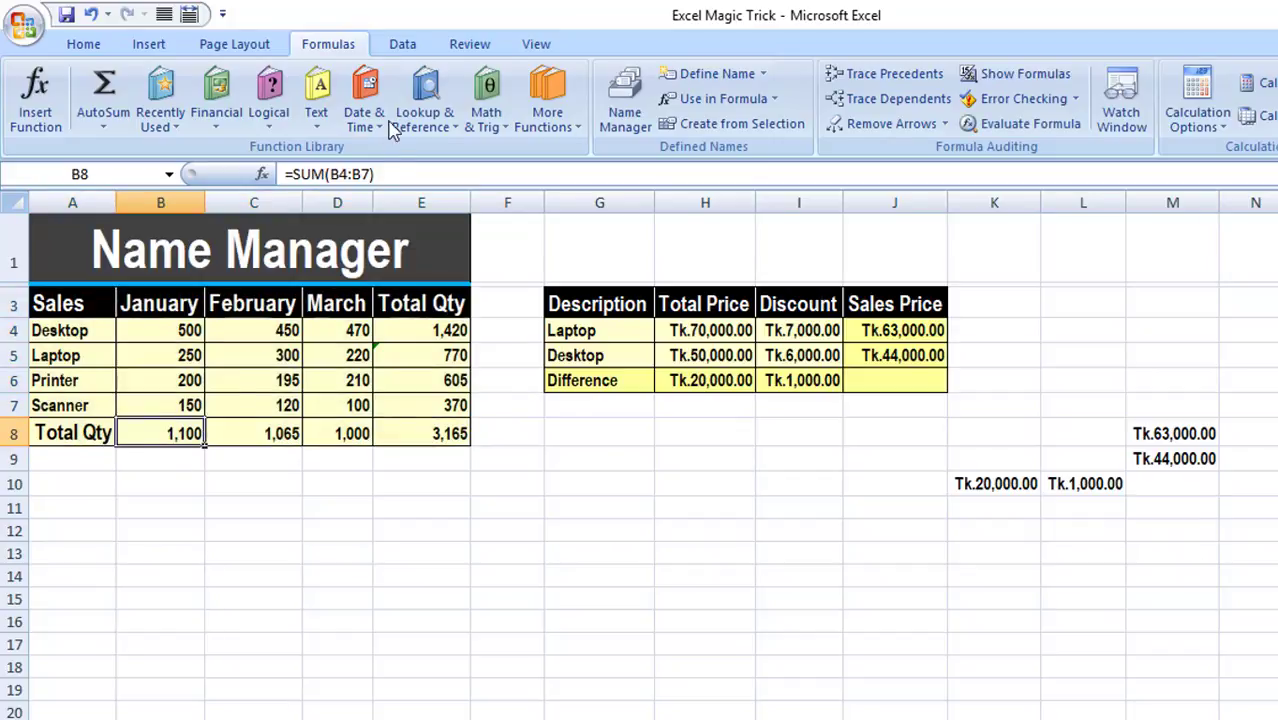
click(256, 433)
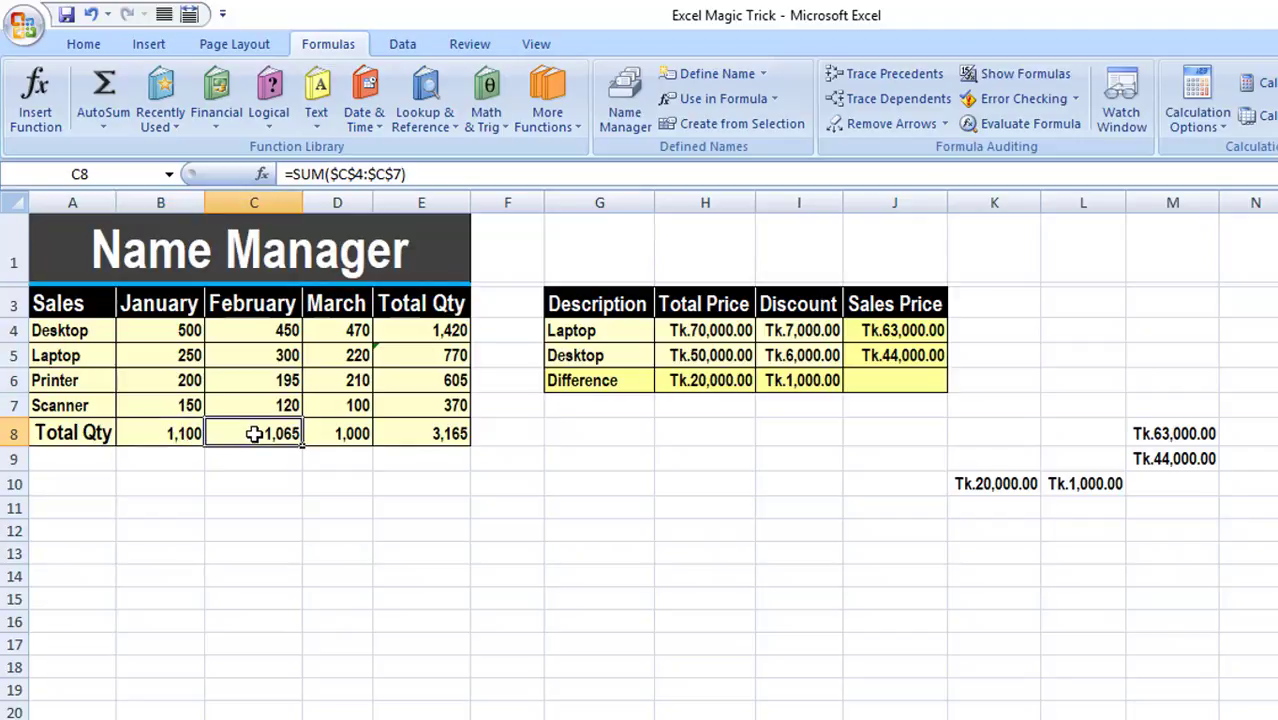
click(445, 330)
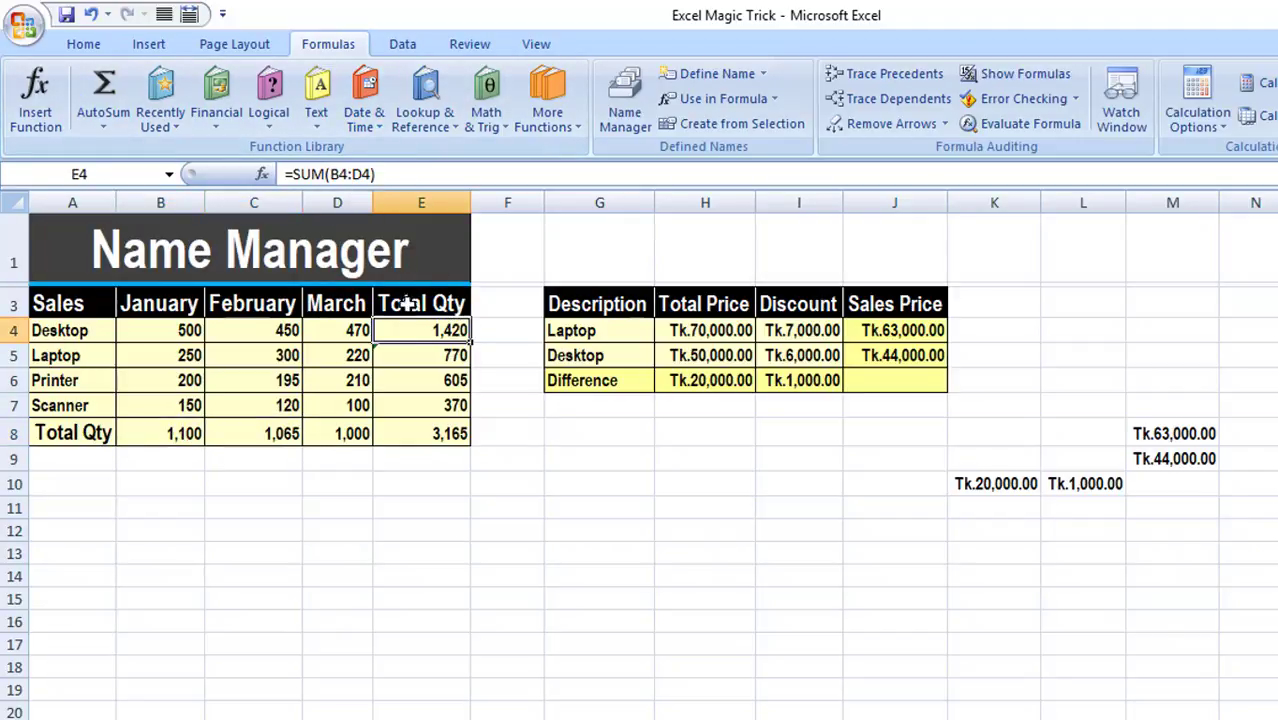
click(423, 355)
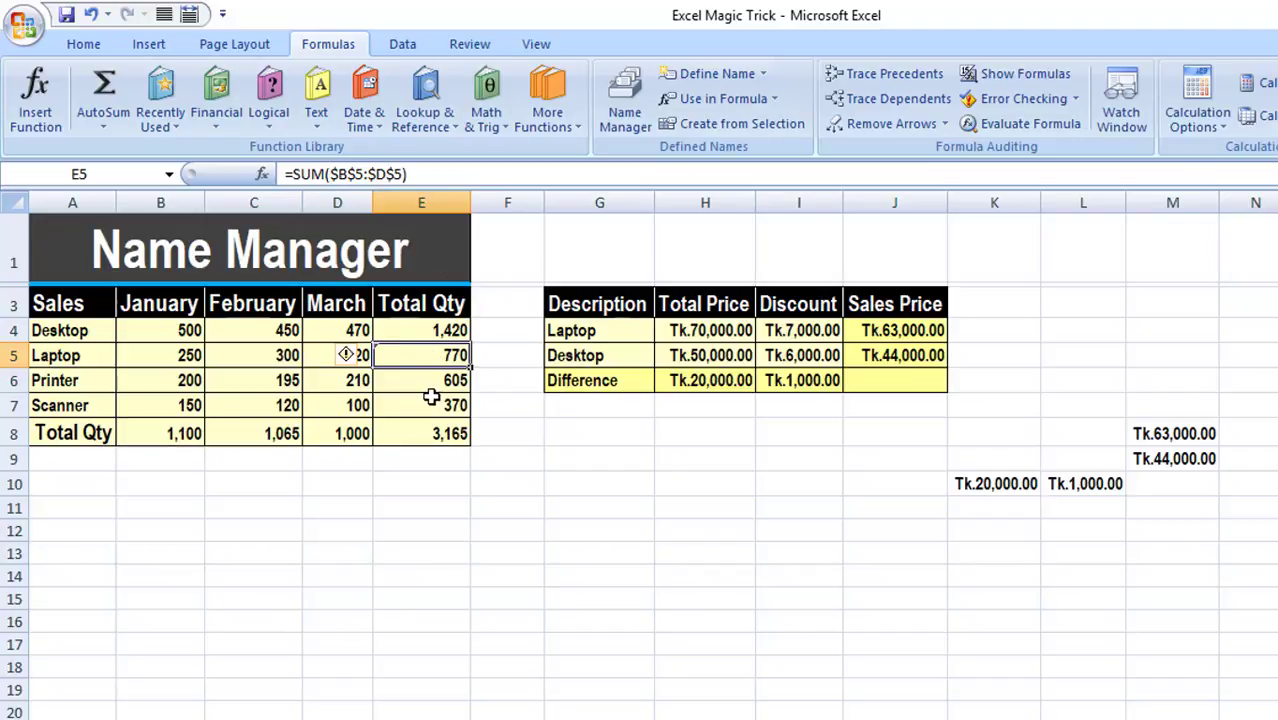
- Select A3:E8 and reapply all names with Ignore Relative/Absolute unchecked
click(64, 305)
drag(180, 357, 460, 430)
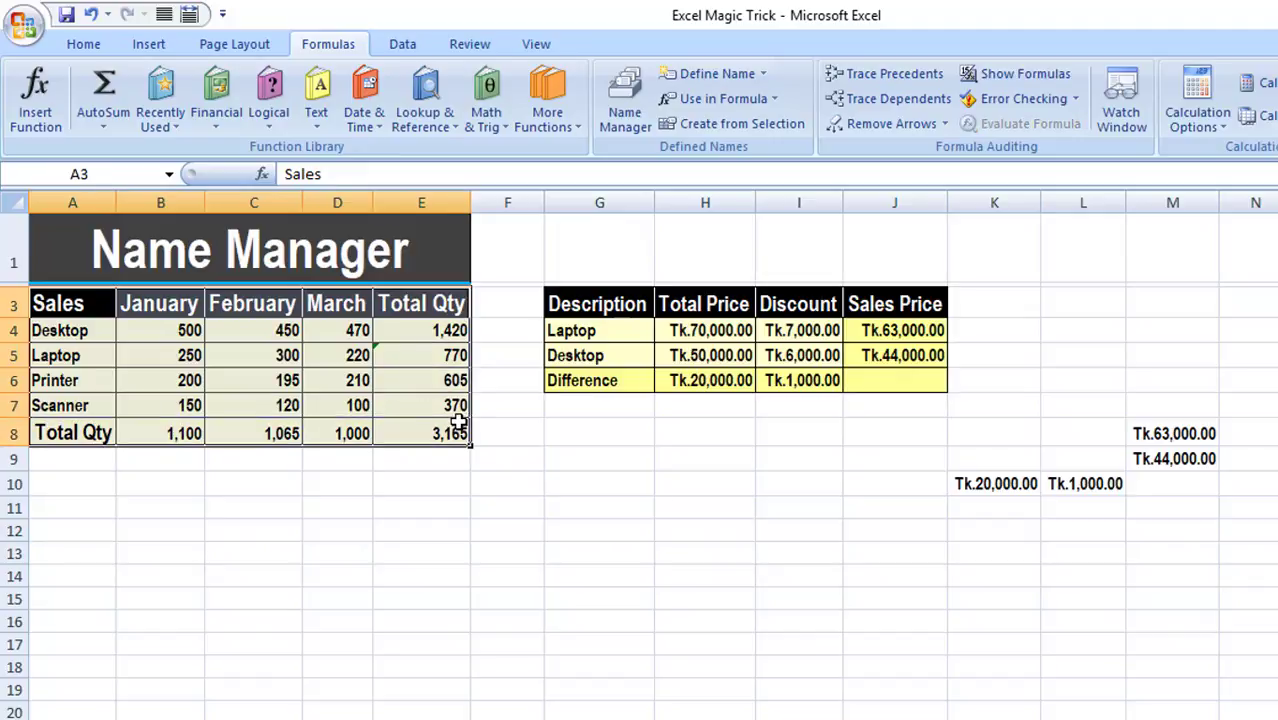
click(764, 75)
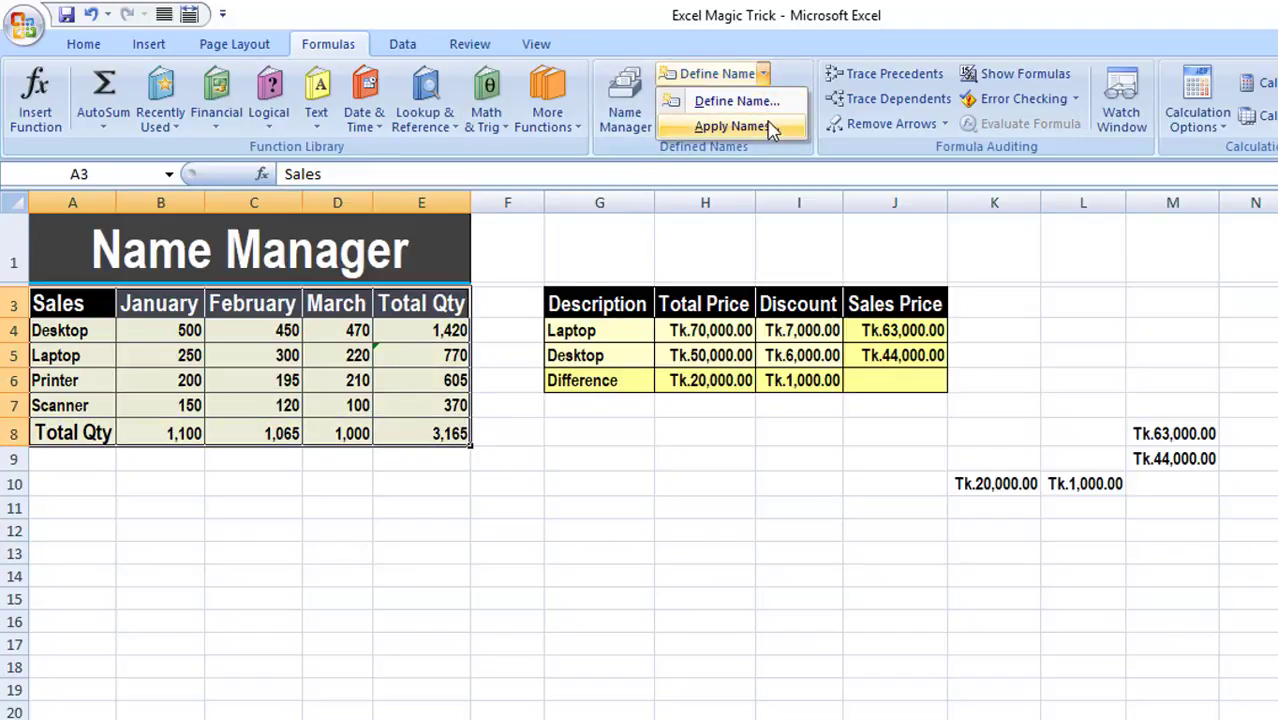
click(770, 126)
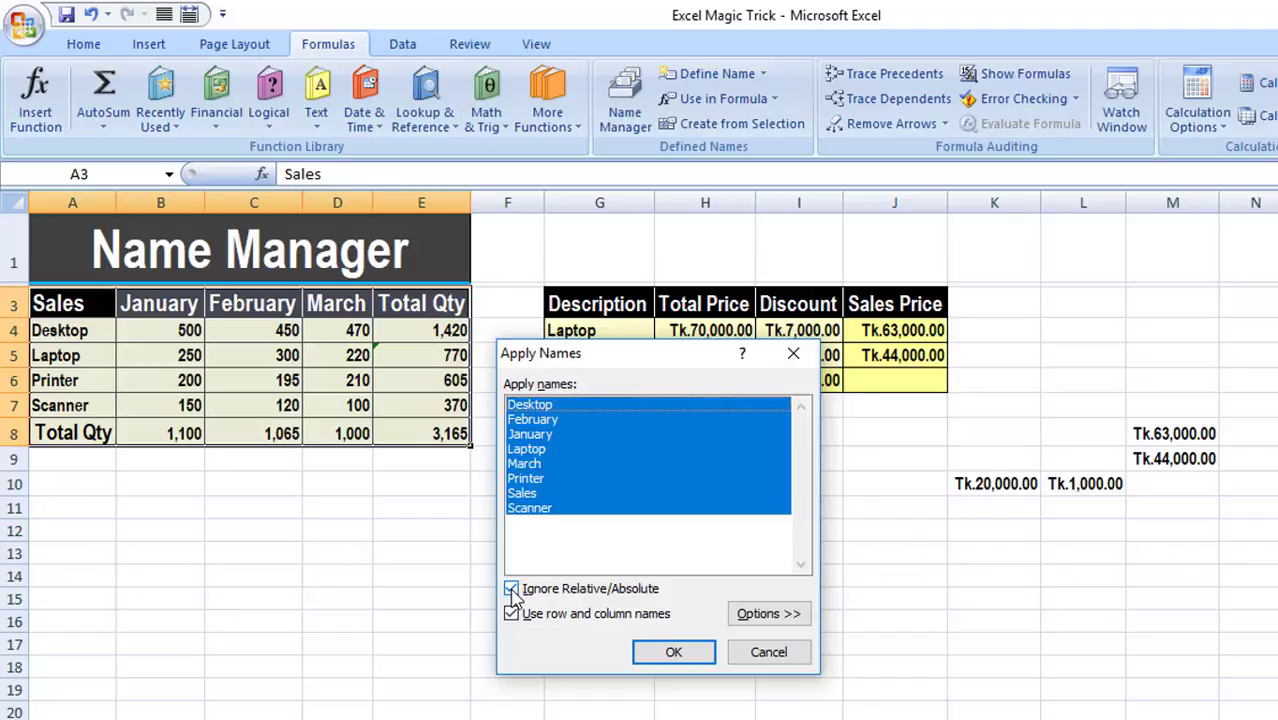
click(512, 590)
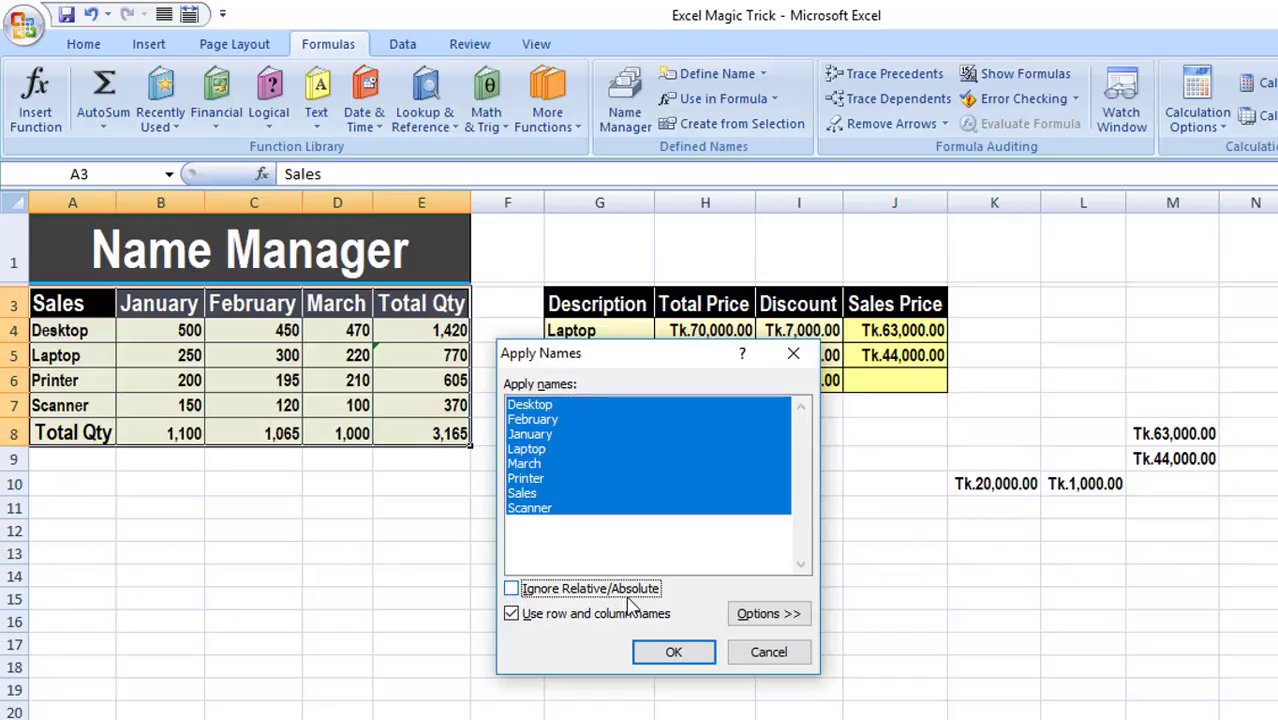
click(674, 653)
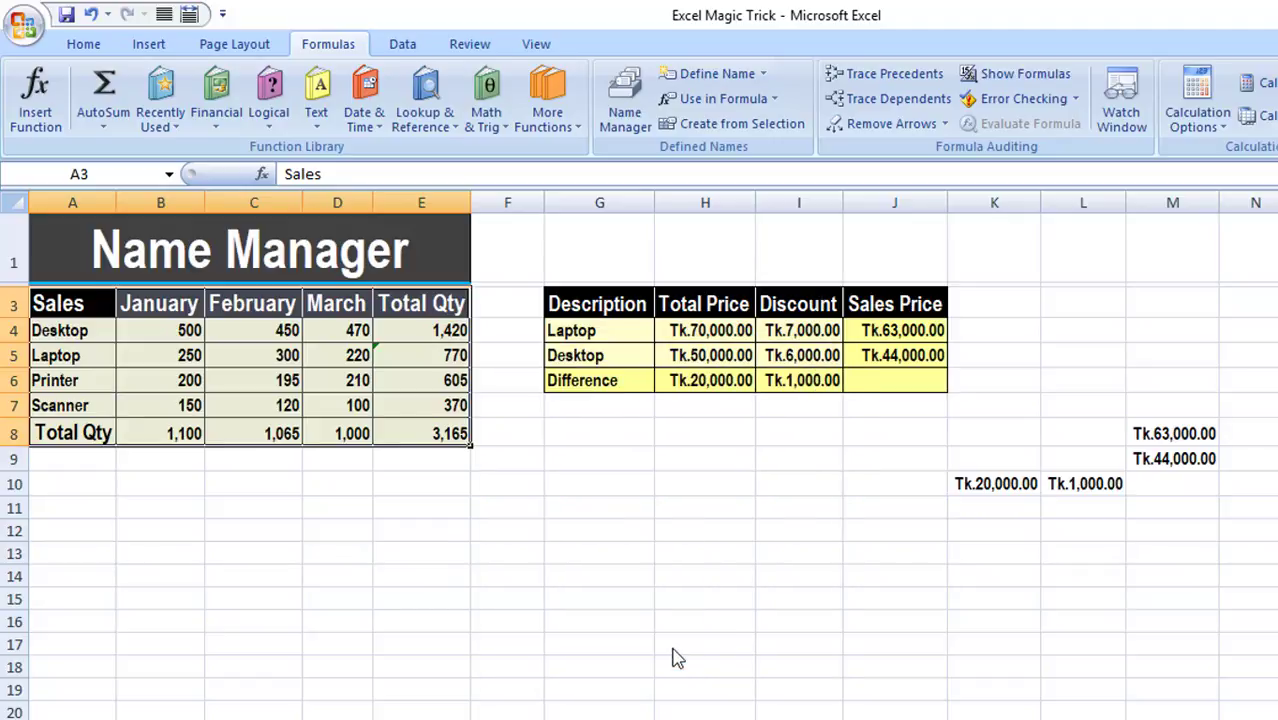
click(174, 433)
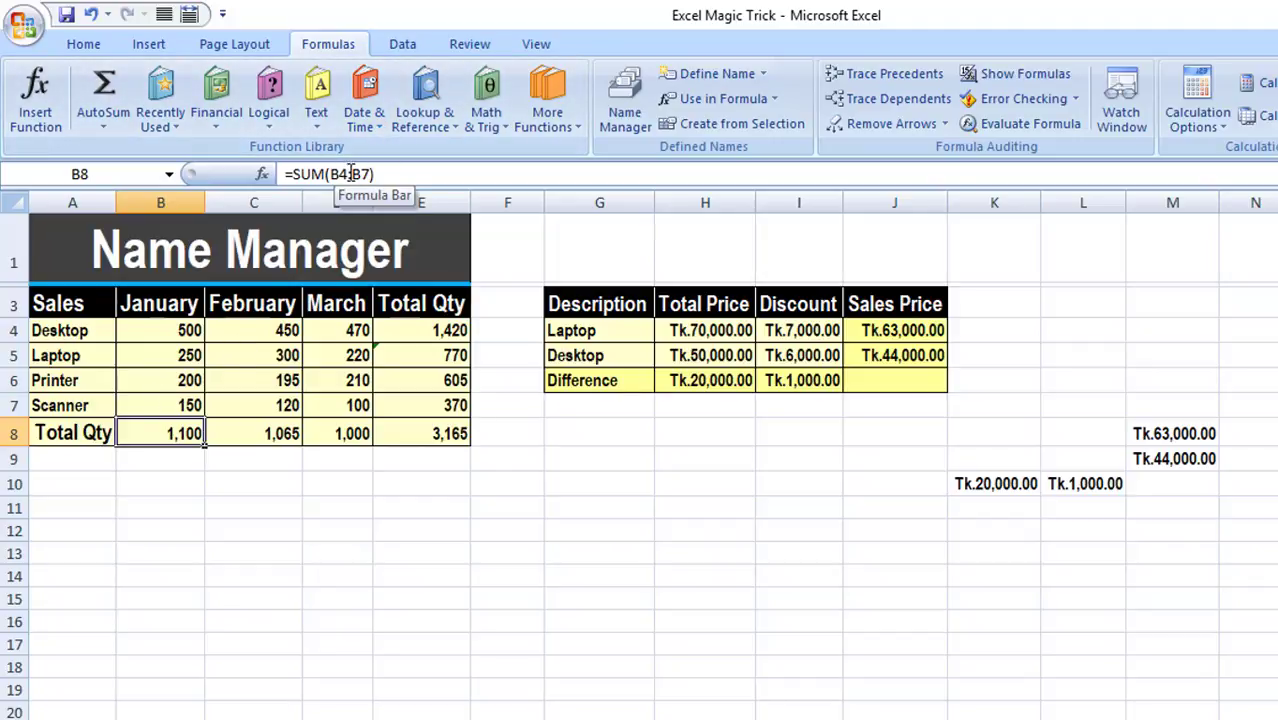
click(248, 433)
key(Right)
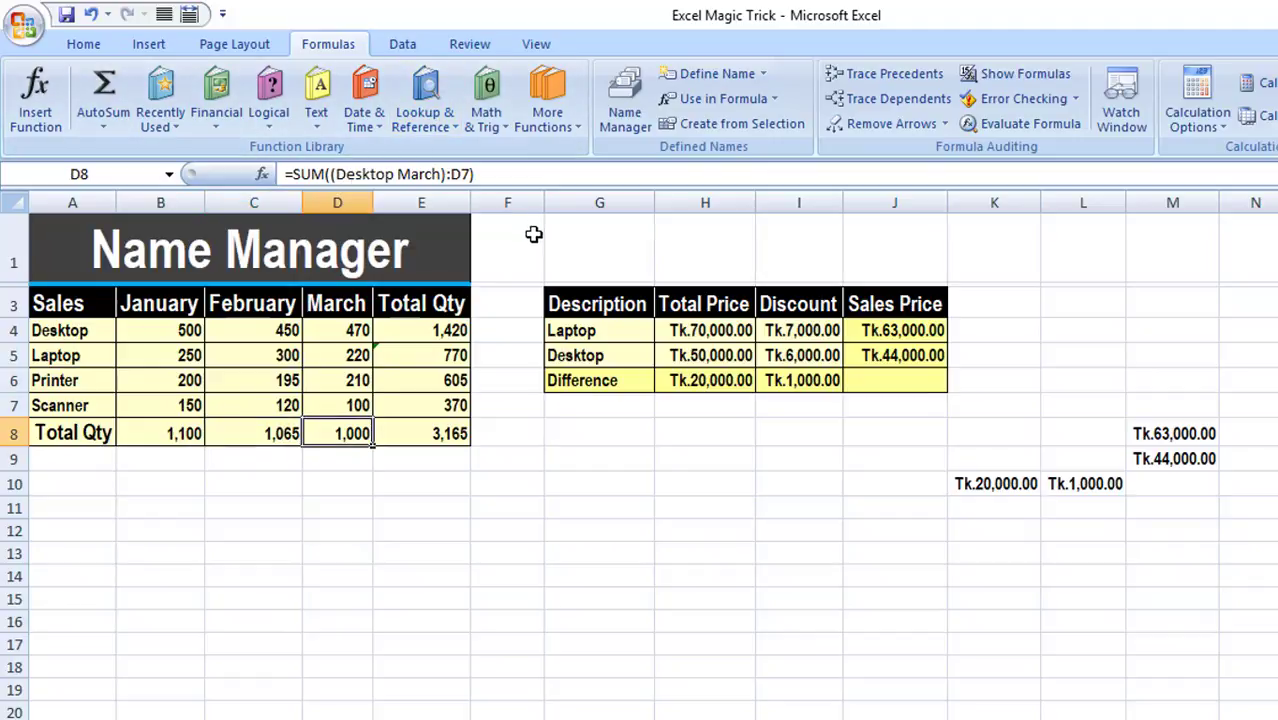
click(417, 330)
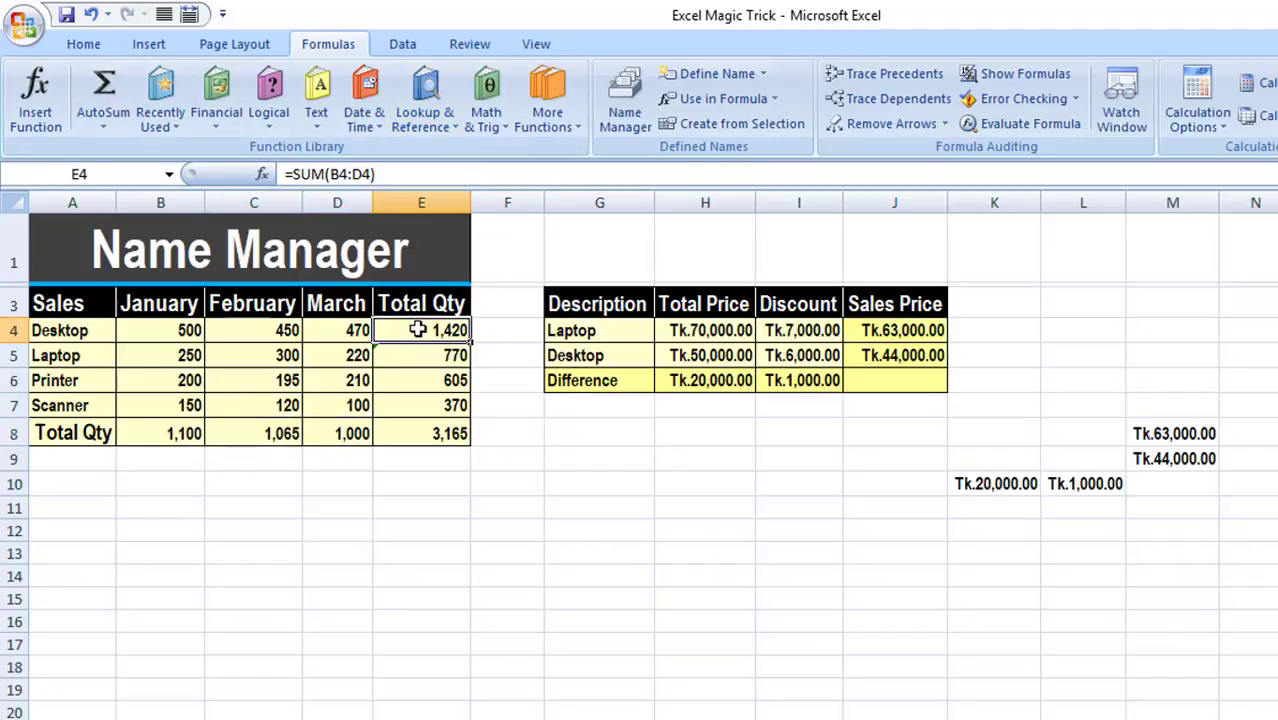
click(419, 354)
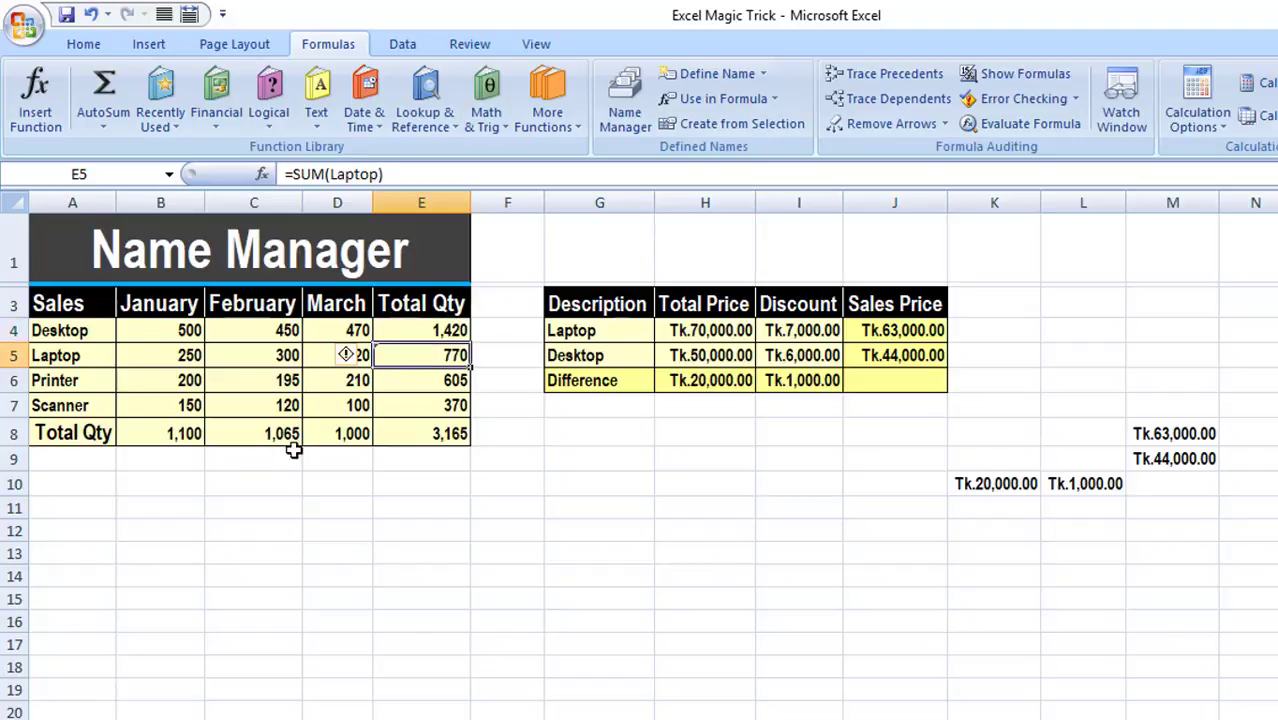
click(255, 434)
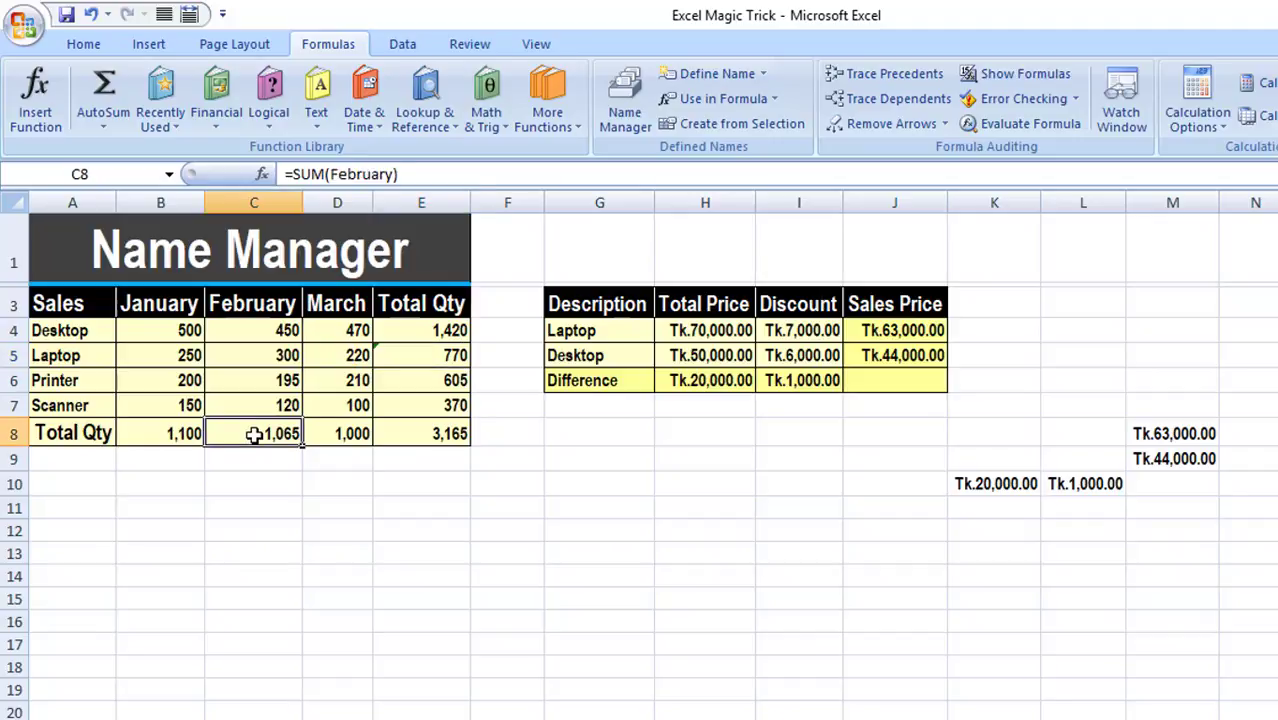
click(425, 355)
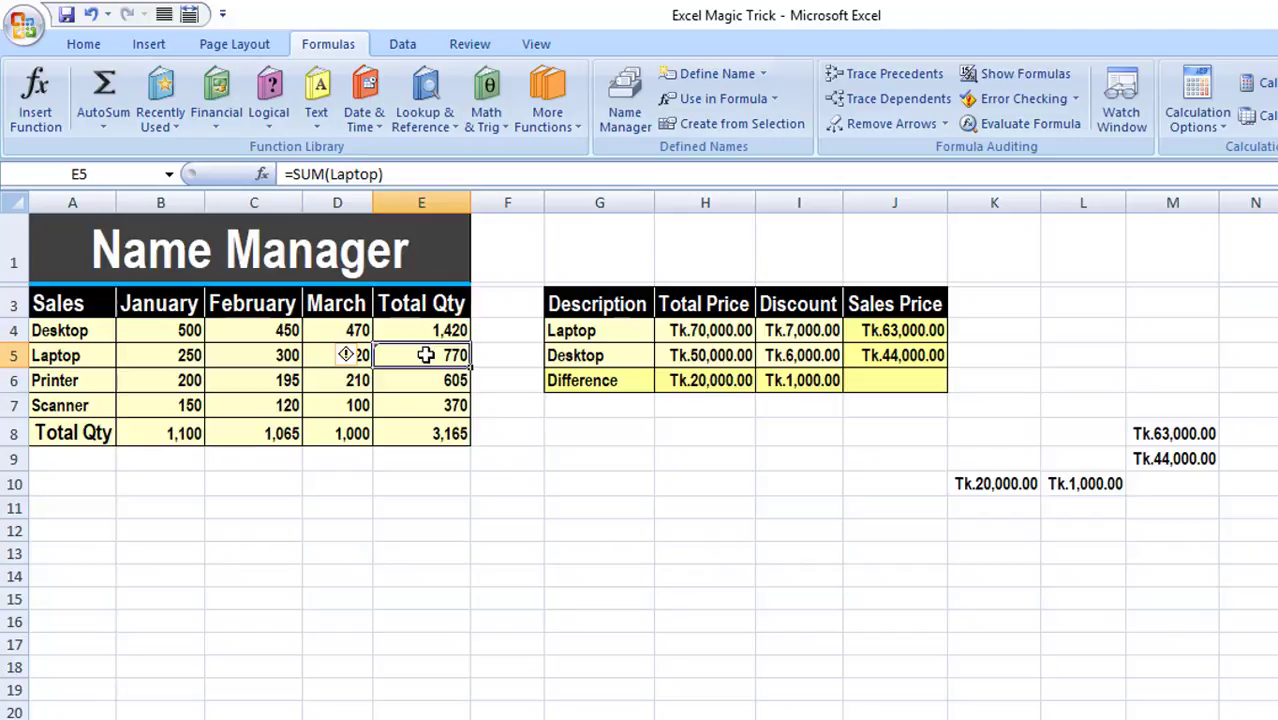
- In Name Manager, view the Refers to ranges of January, February, Laptop and Desktop
click(626, 100)
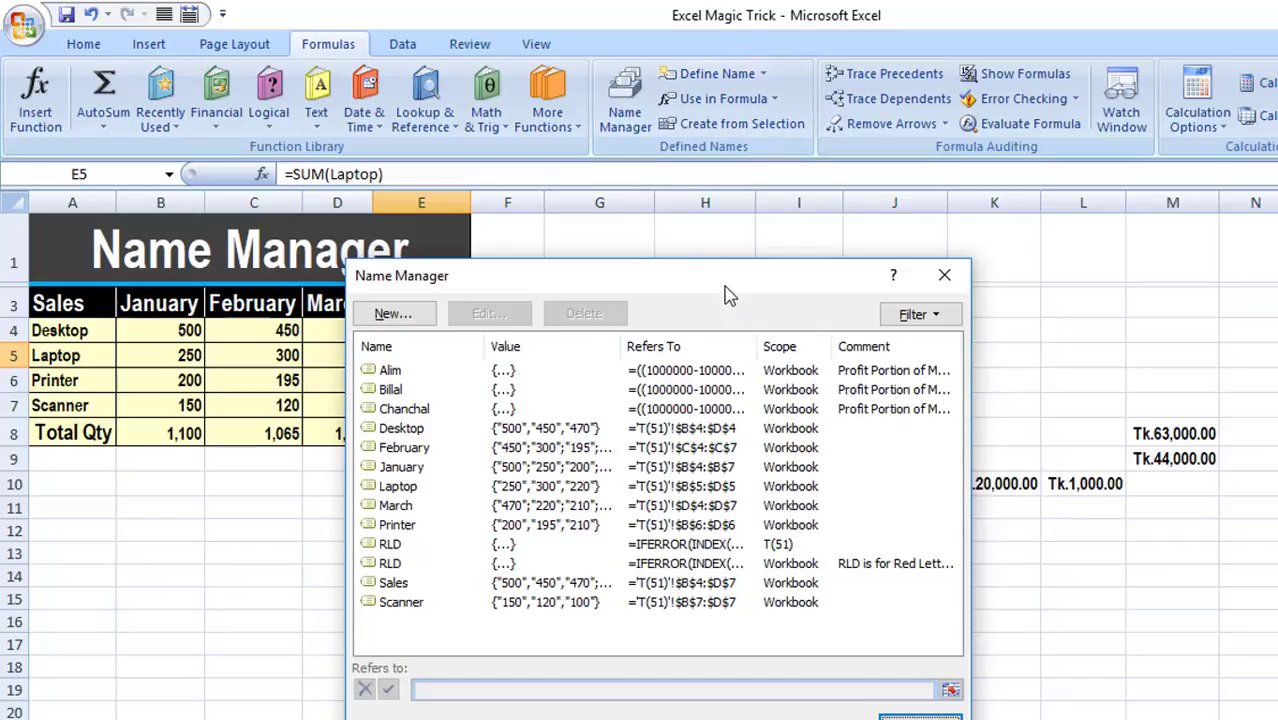
drag(727, 285, 901, 262)
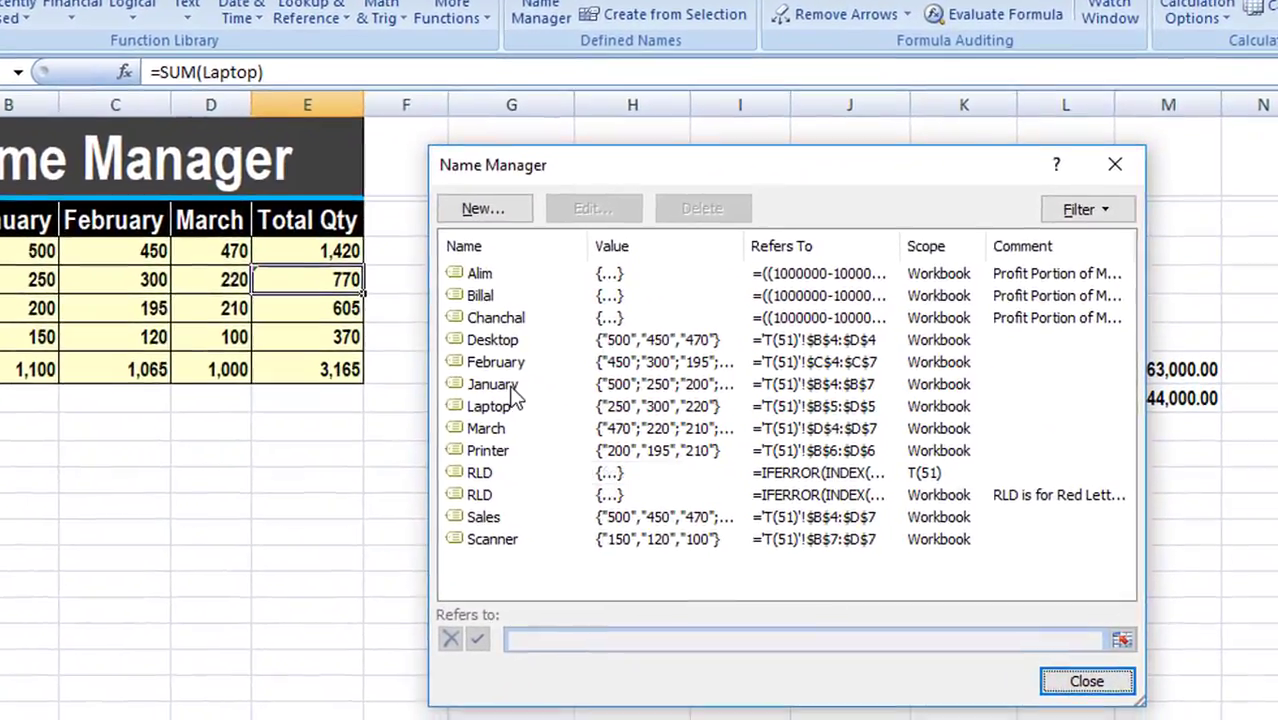
click(534, 412)
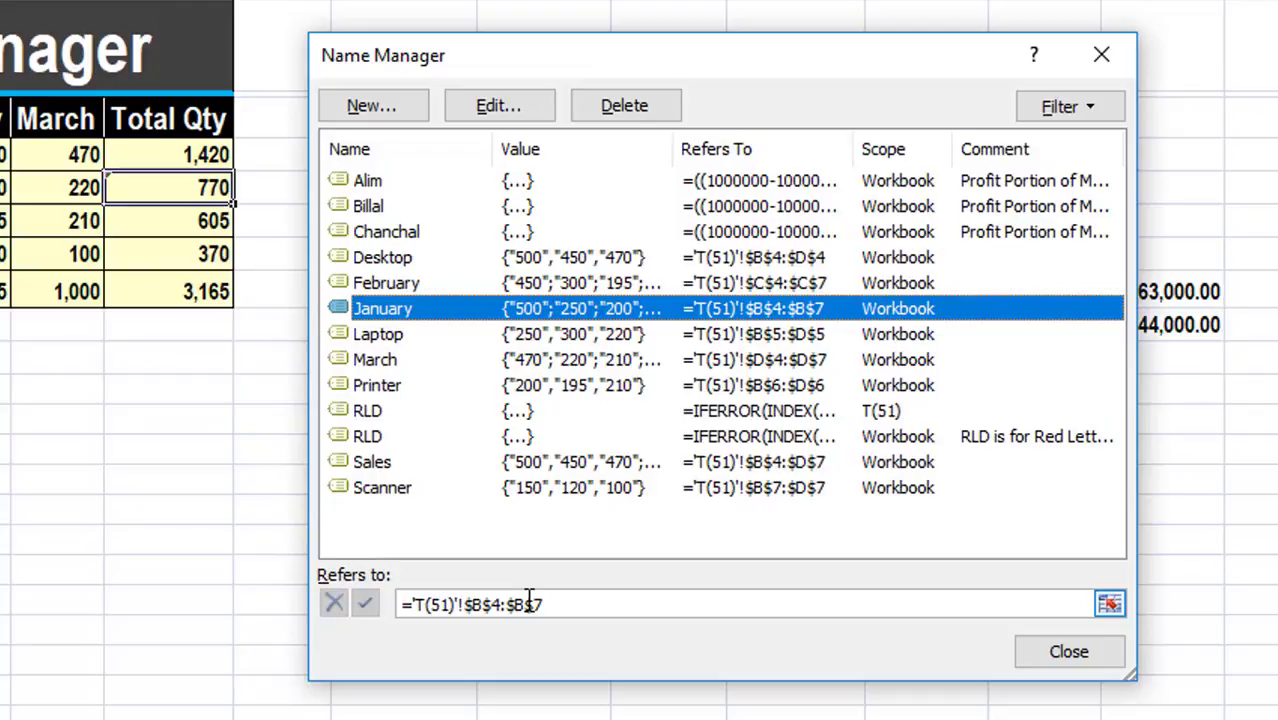
click(410, 285)
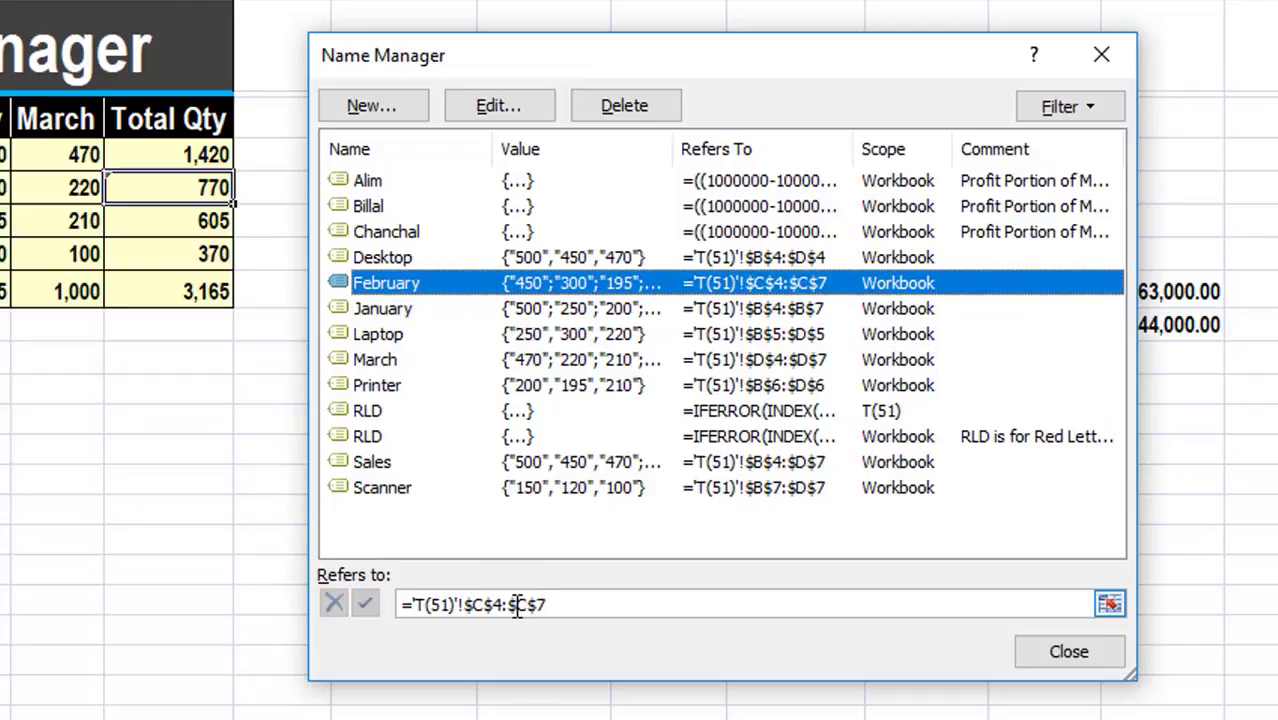
click(409, 338)
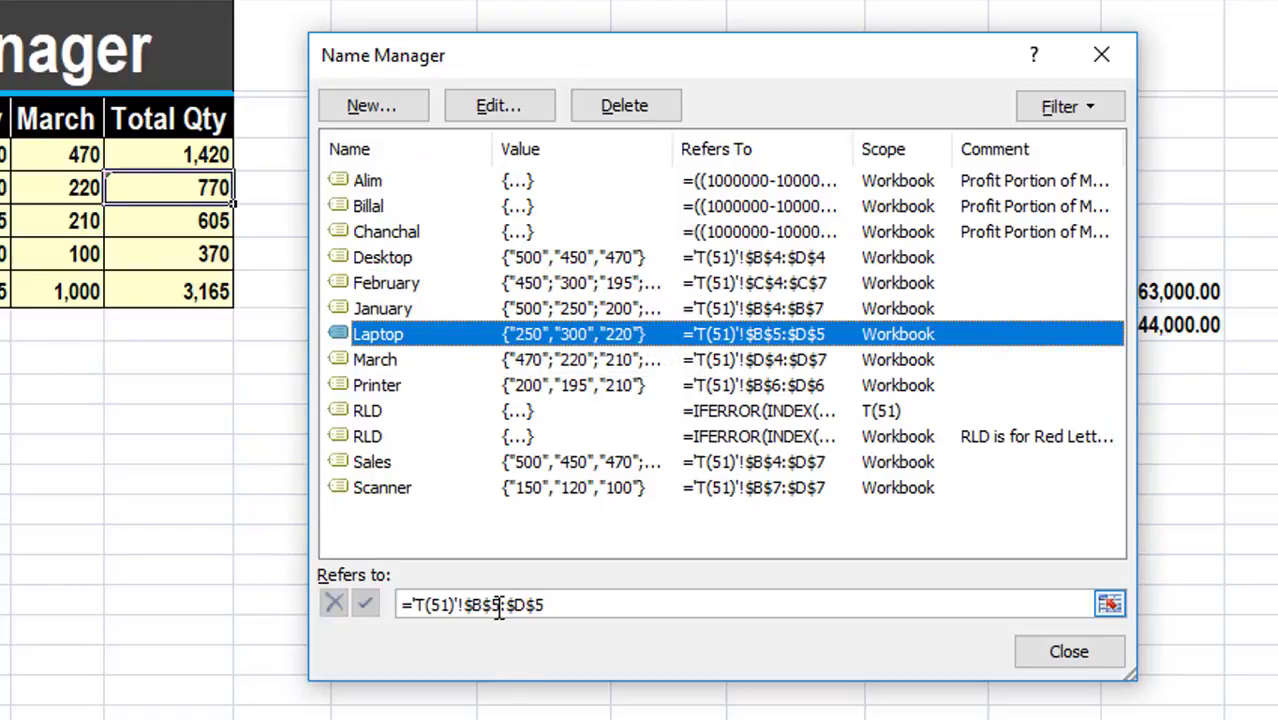
click(390, 262)
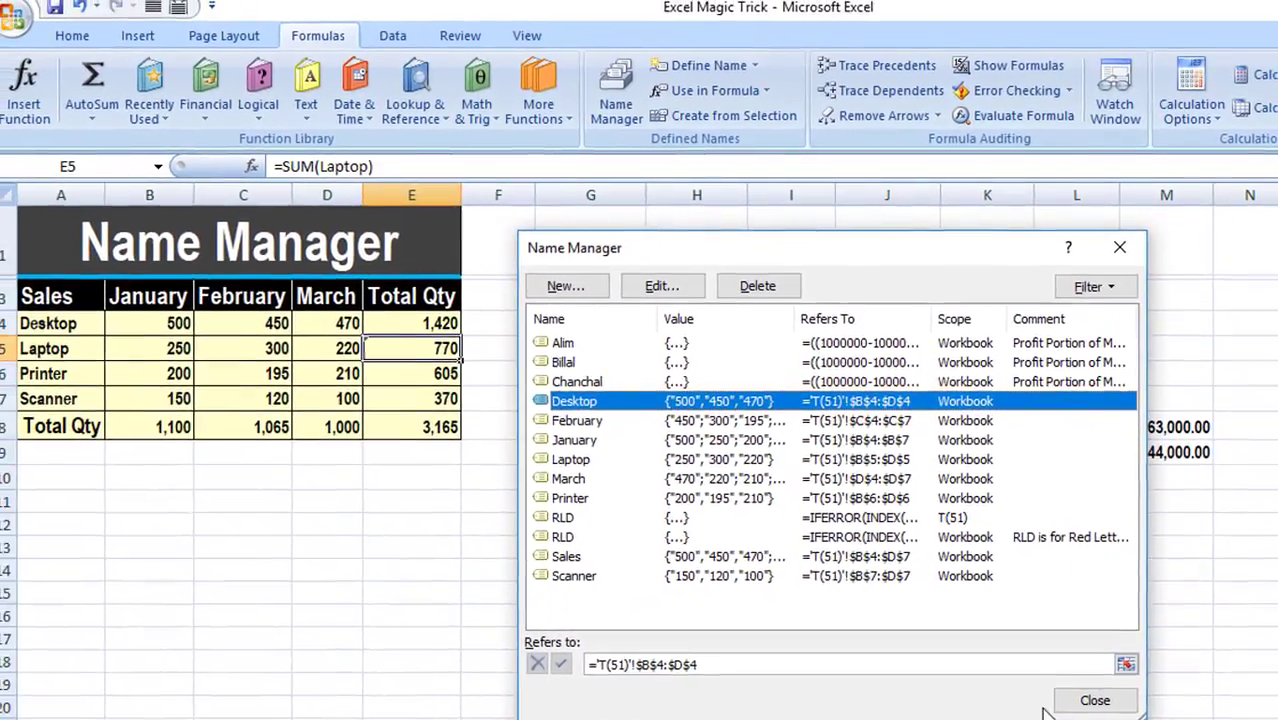
click(1090, 698)
click(759, 73)
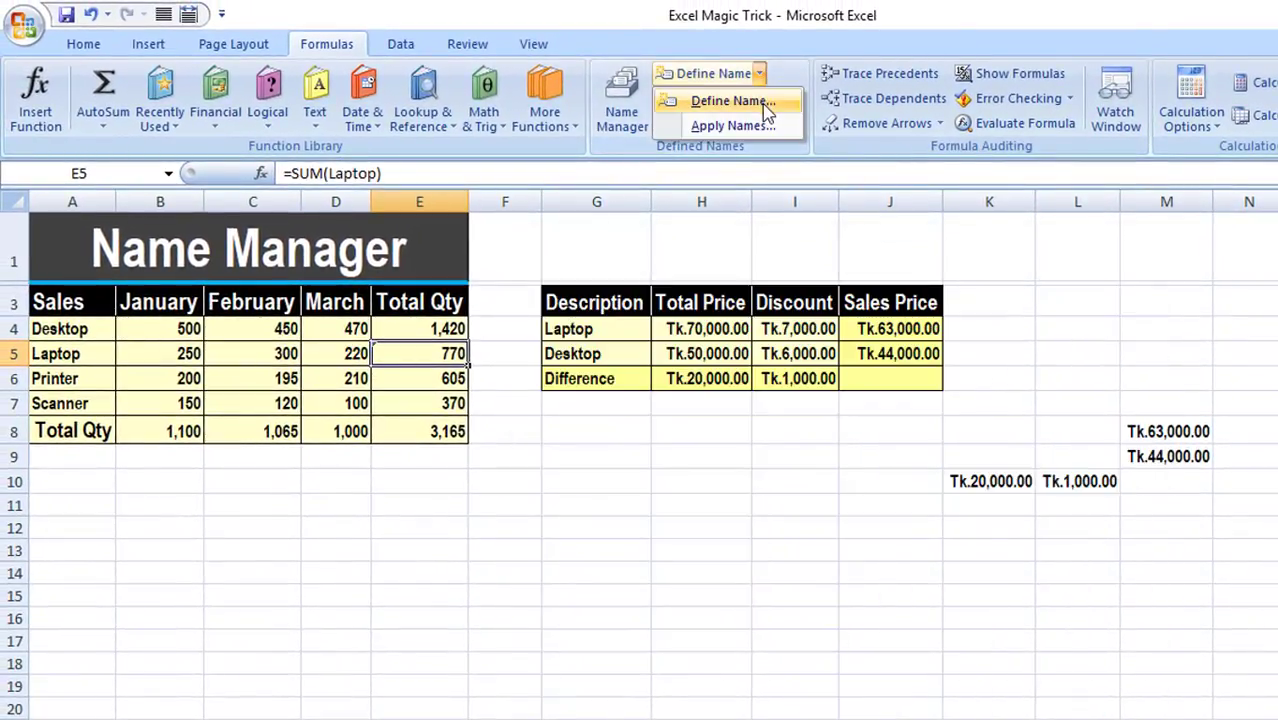
click(727, 126)
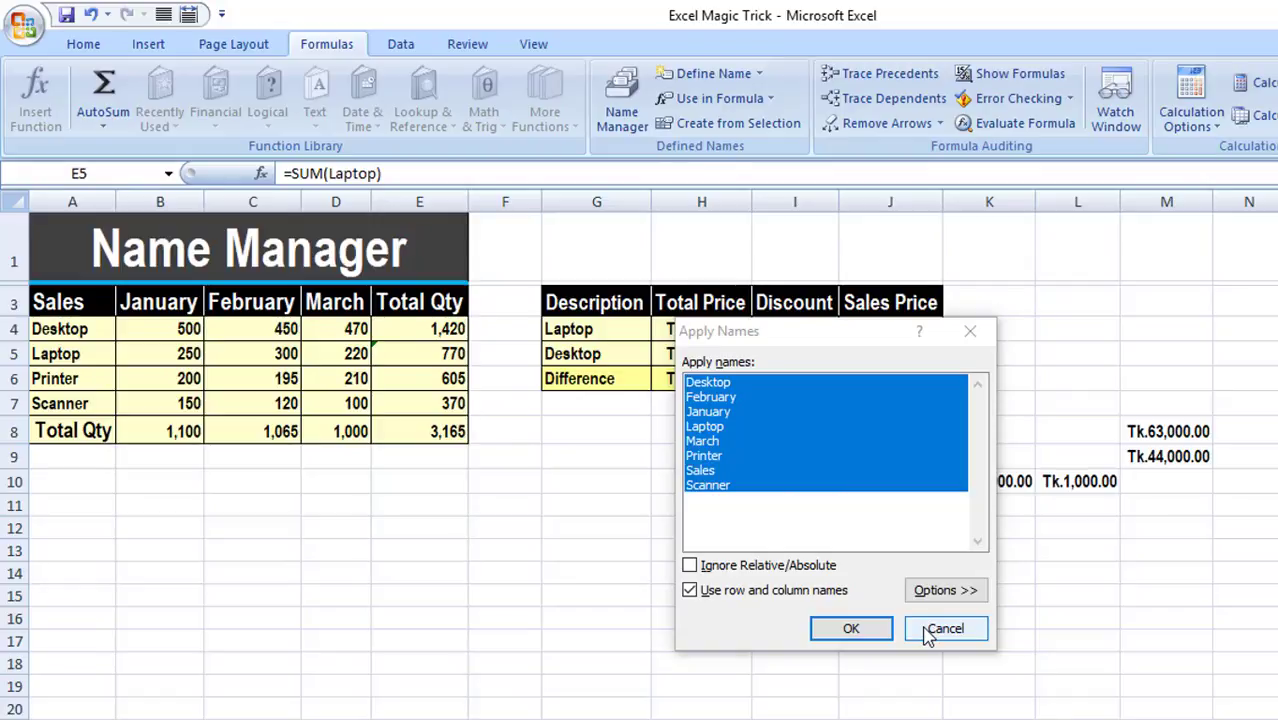
click(928, 629)
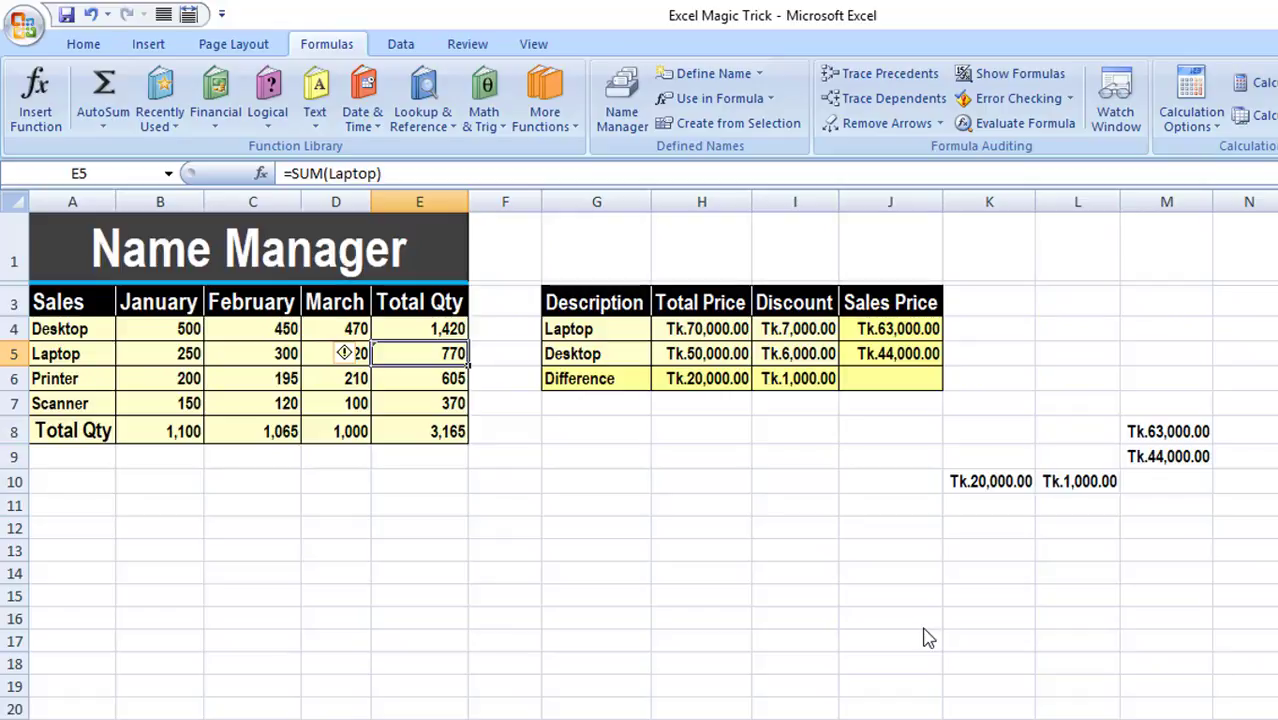
- Inspect formulas in J4, J5, H6, I6, K10, L10, M8 and M9, then select G3:M10
click(560, 296)
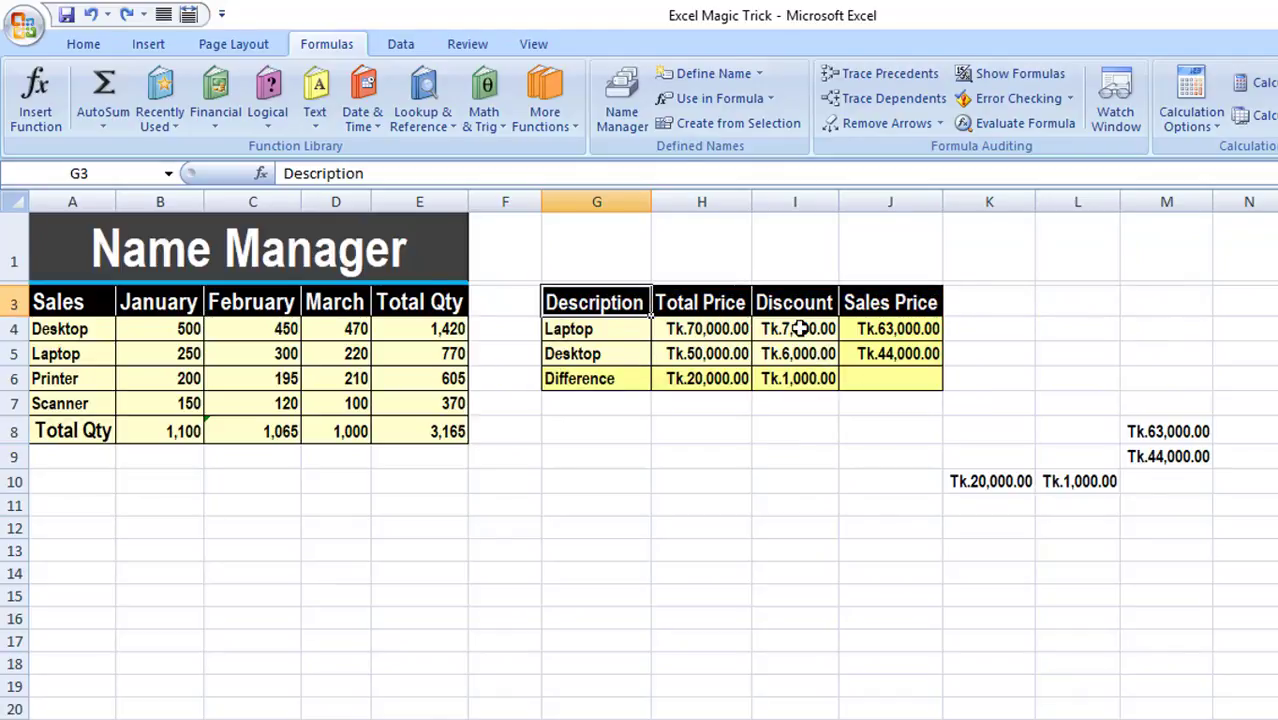
click(903, 331)
click(903, 354)
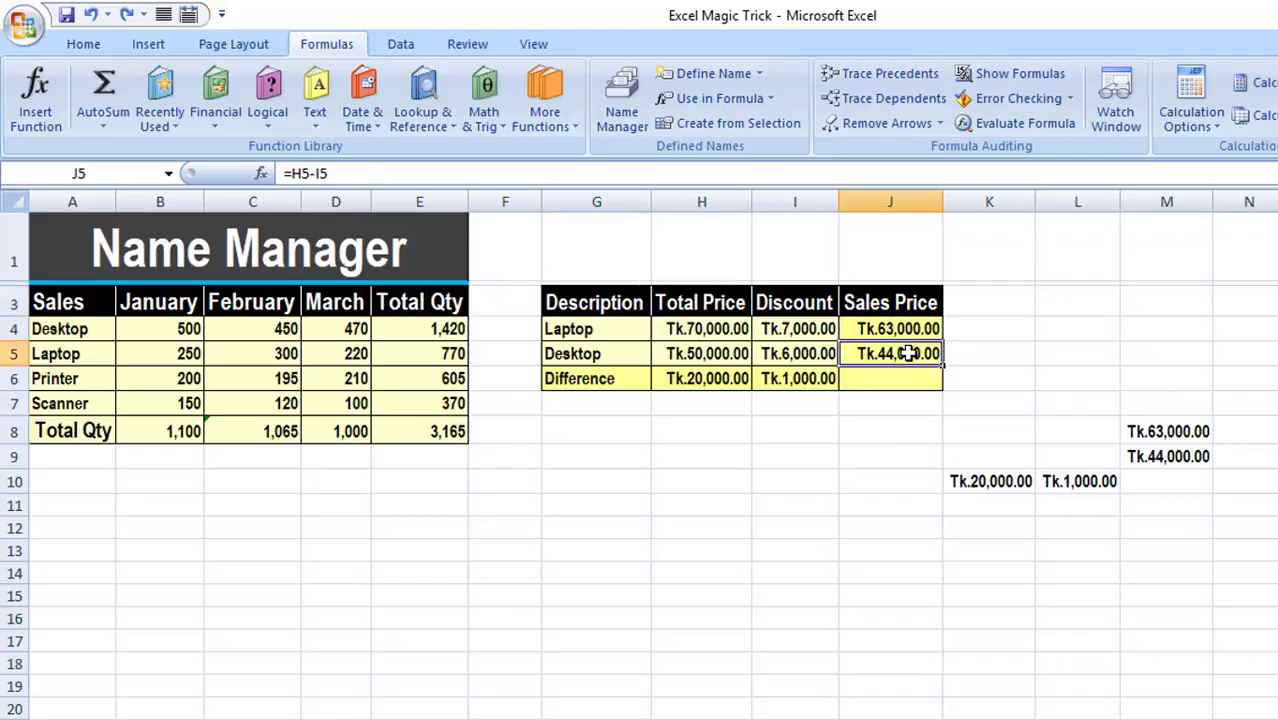
click(704, 378)
click(785, 378)
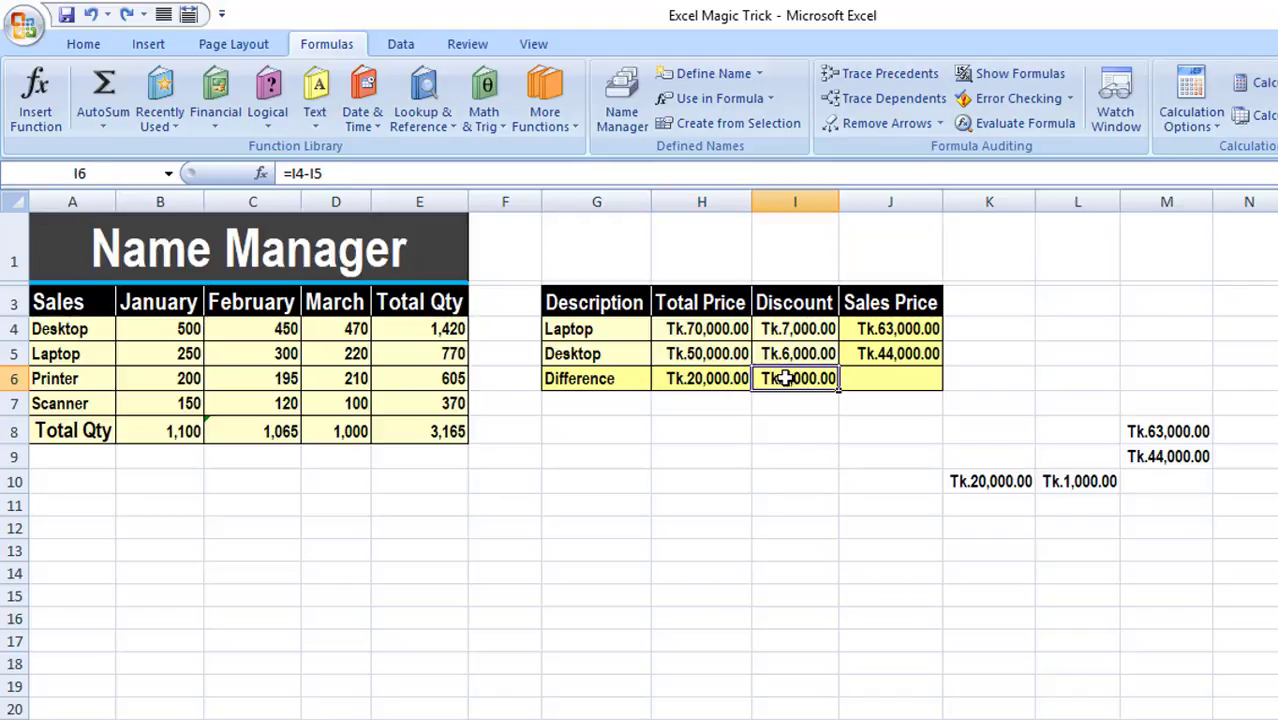
click(973, 481)
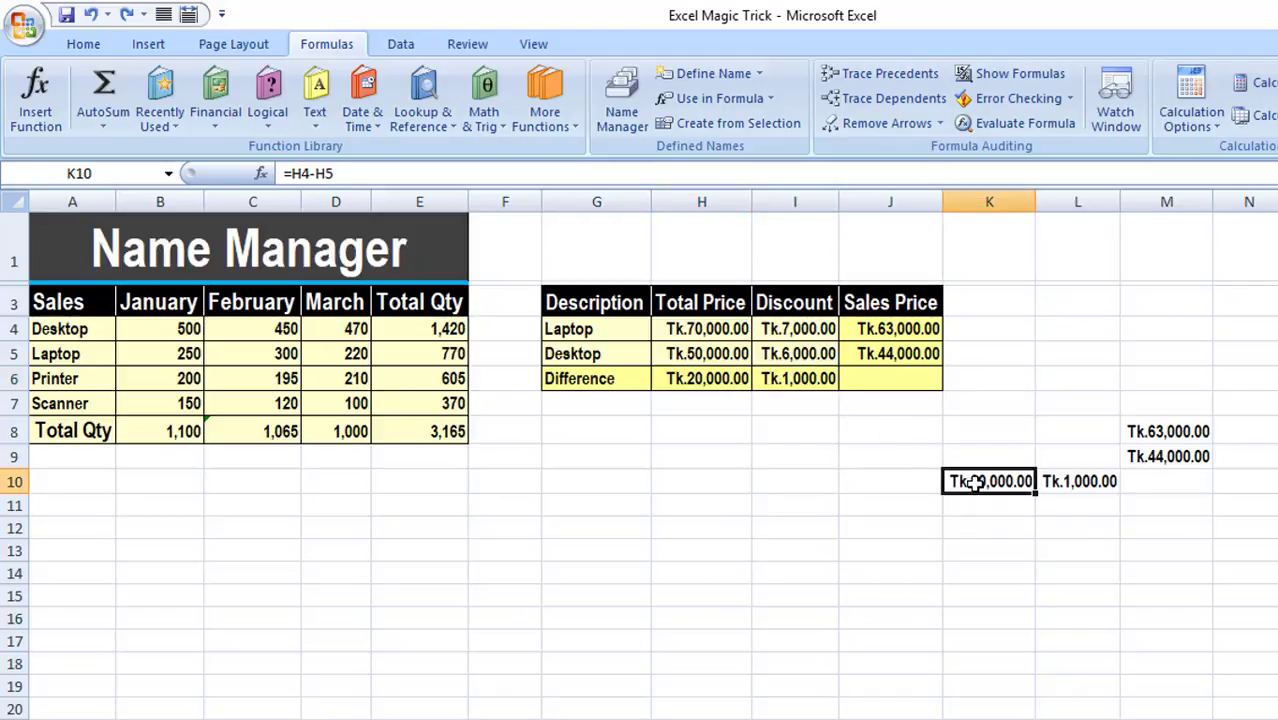
click(1057, 481)
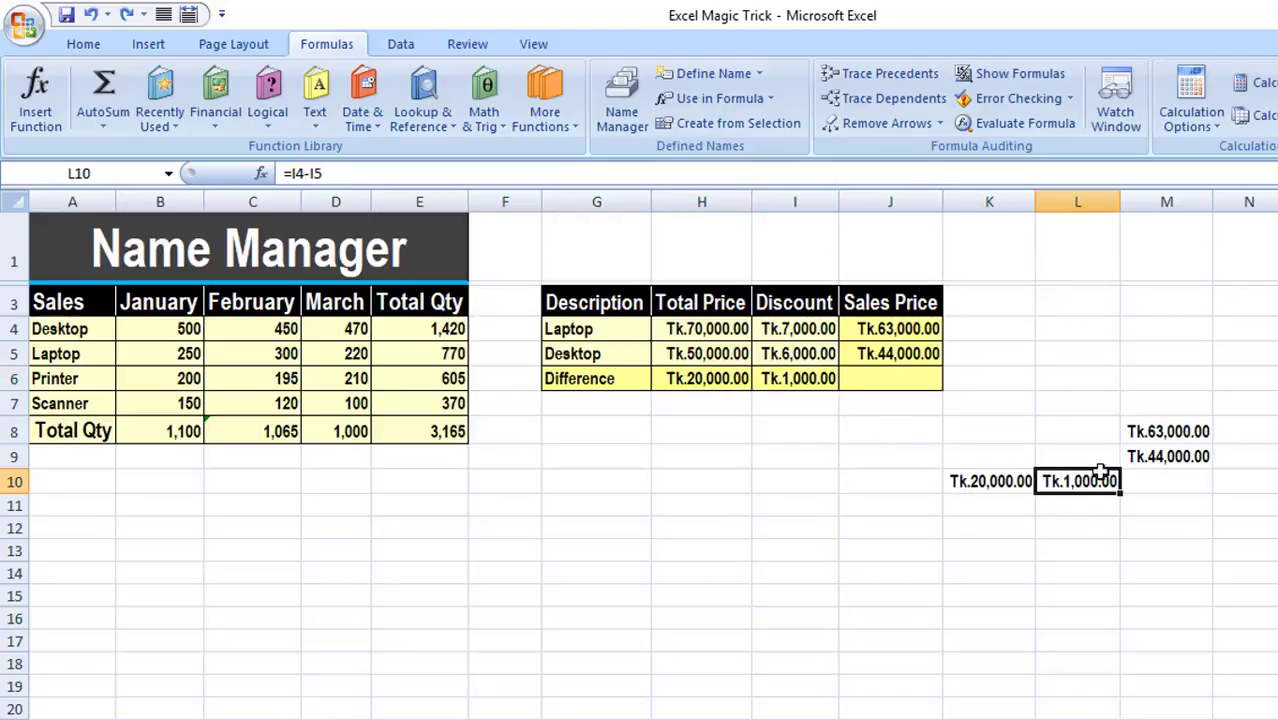
click(1166, 440)
click(1166, 455)
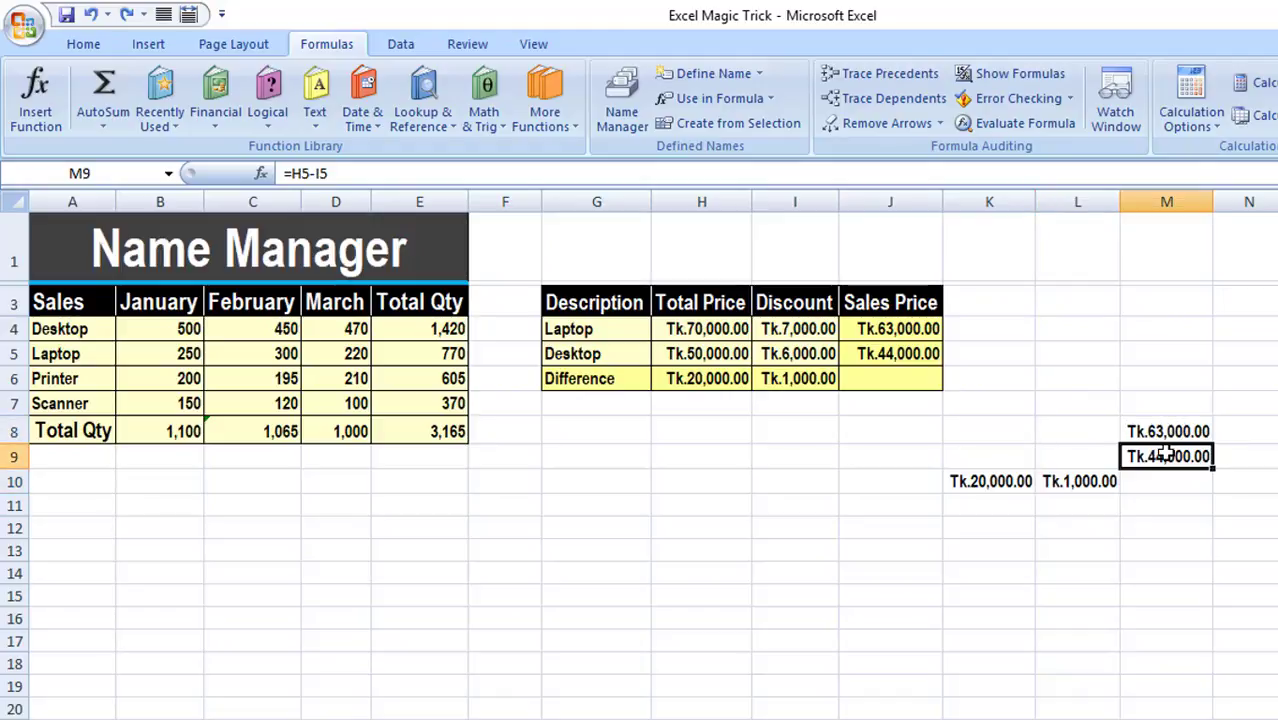
click(588, 298)
mouse_move(673, 338)
mouse_down()
mouse_move(1172, 503)
mouse_move(1161, 483)
mouse_up()
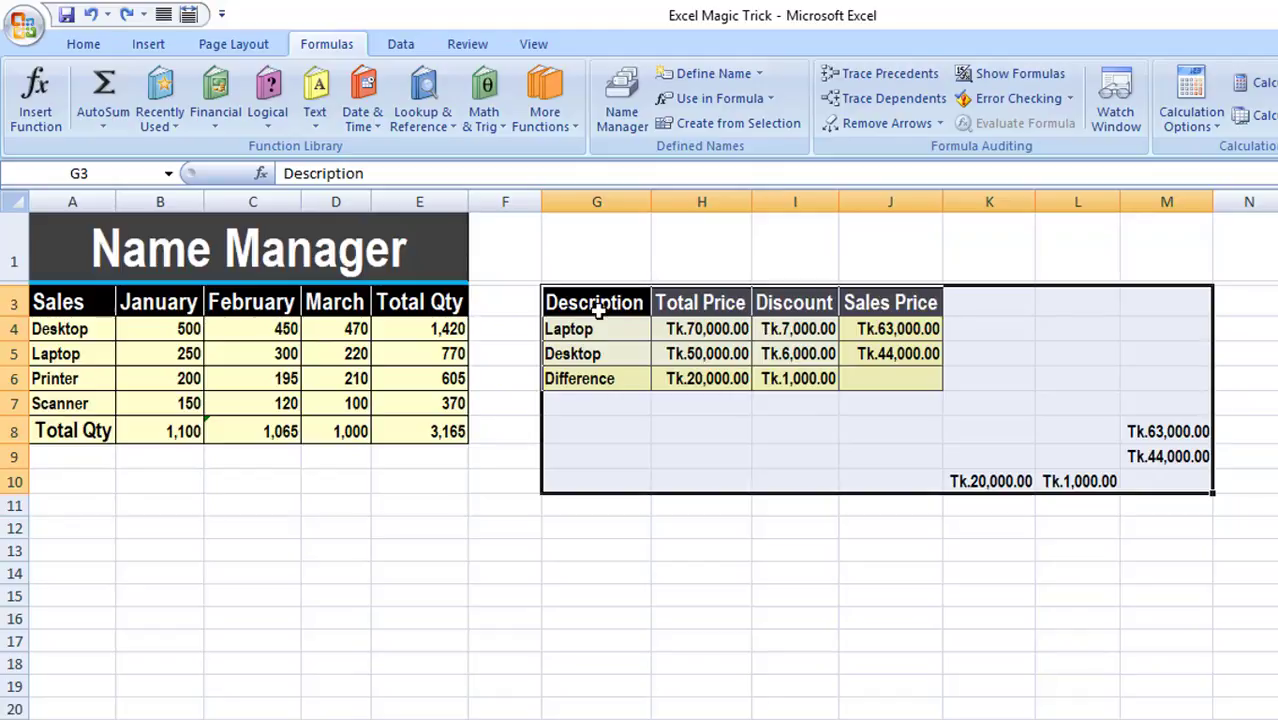
- Apply names to the selected price formulas with Use row and column names left on
click(761, 76)
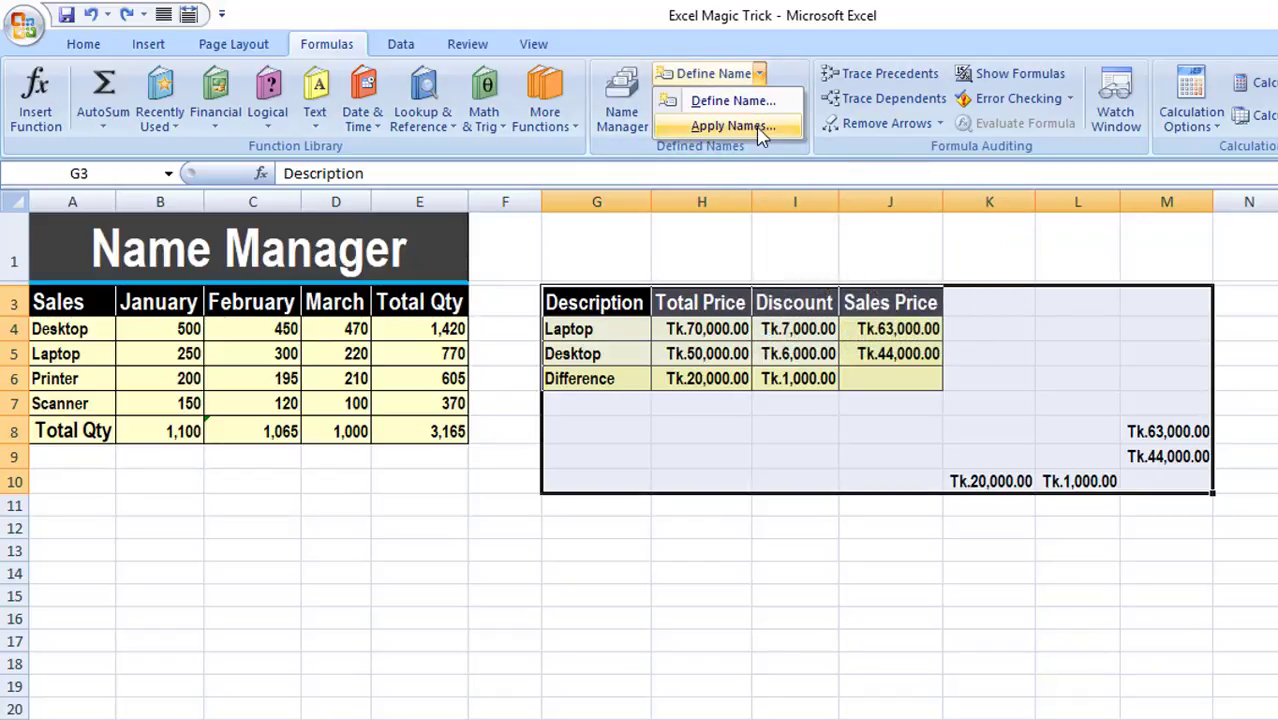
click(730, 126)
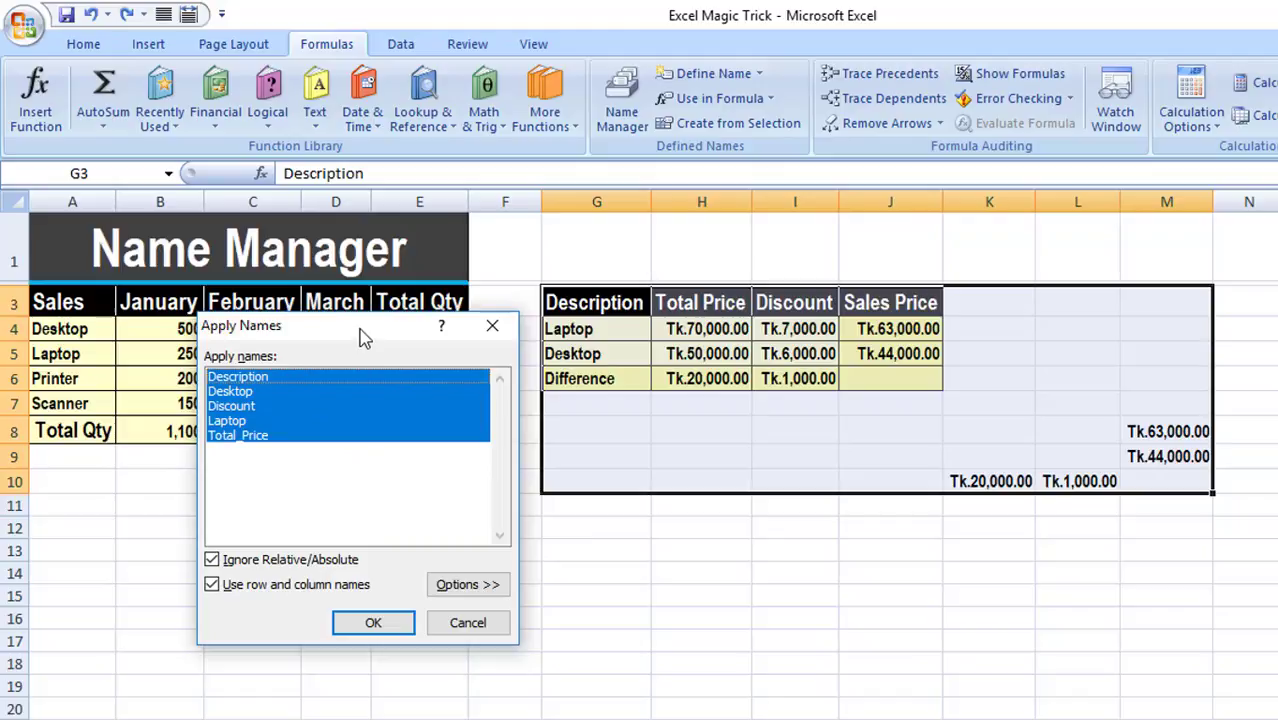
drag(368, 334, 372, 288)
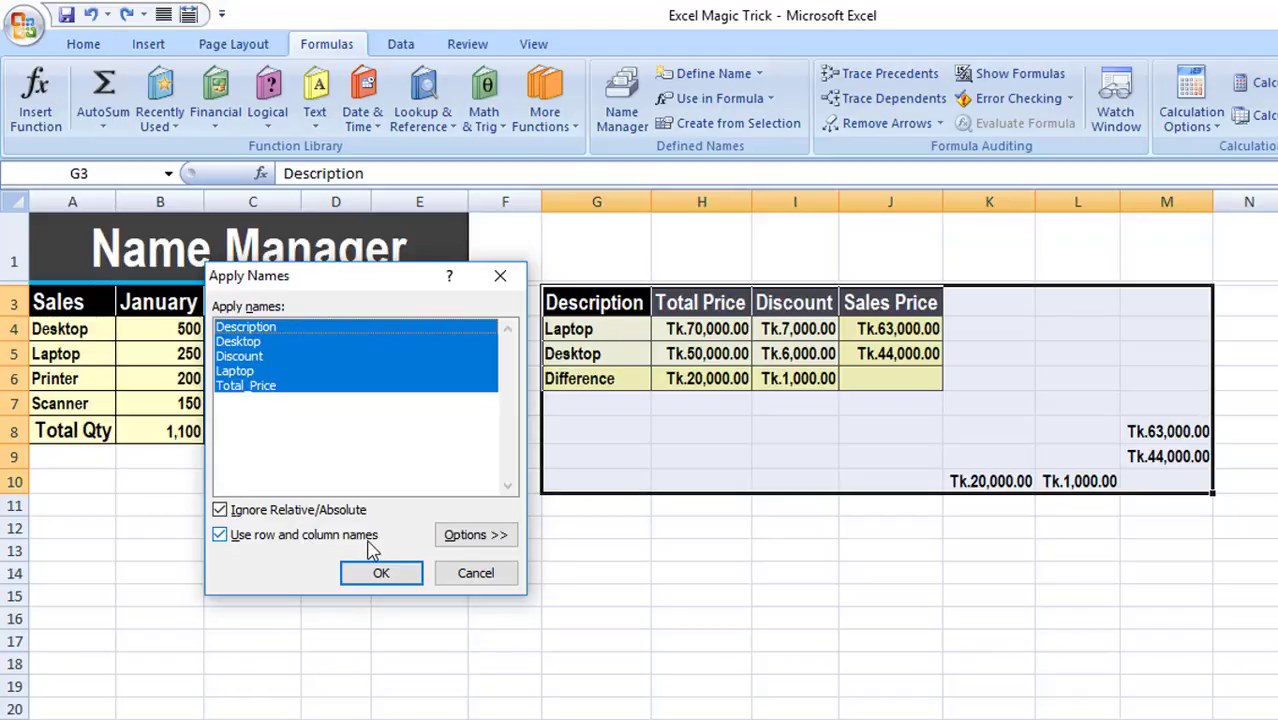
click(459, 537)
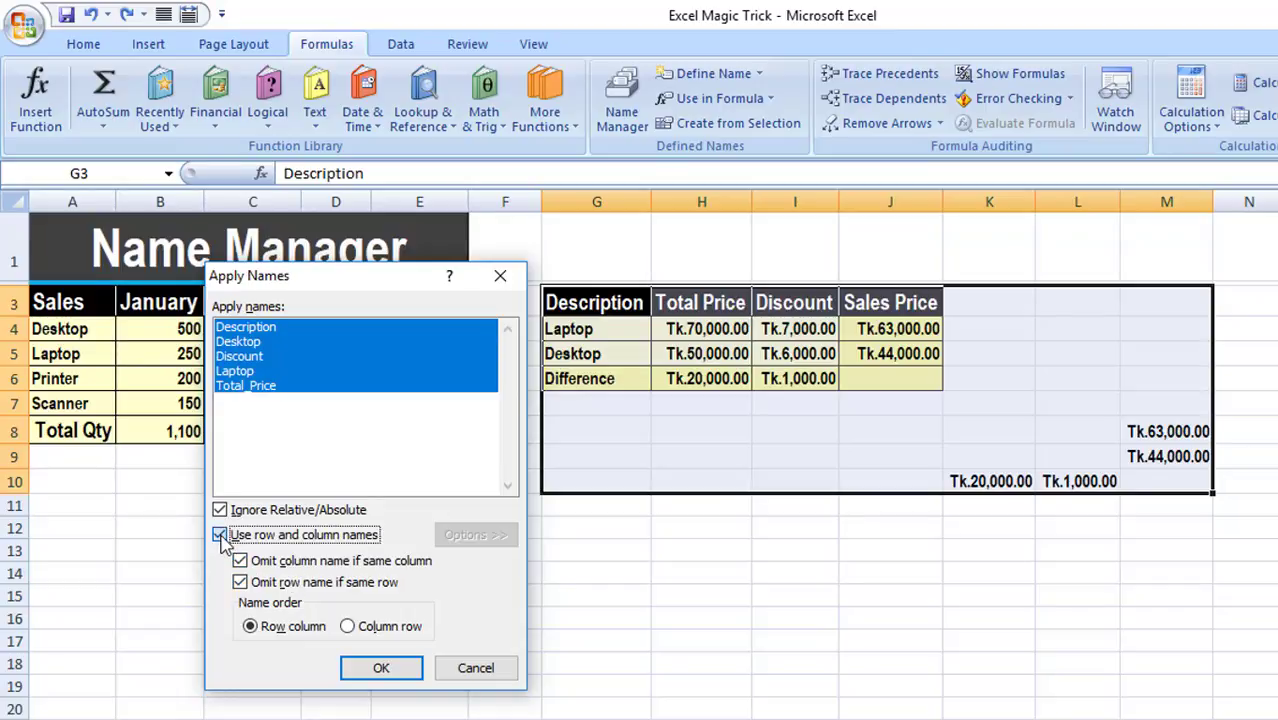
click(220, 535)
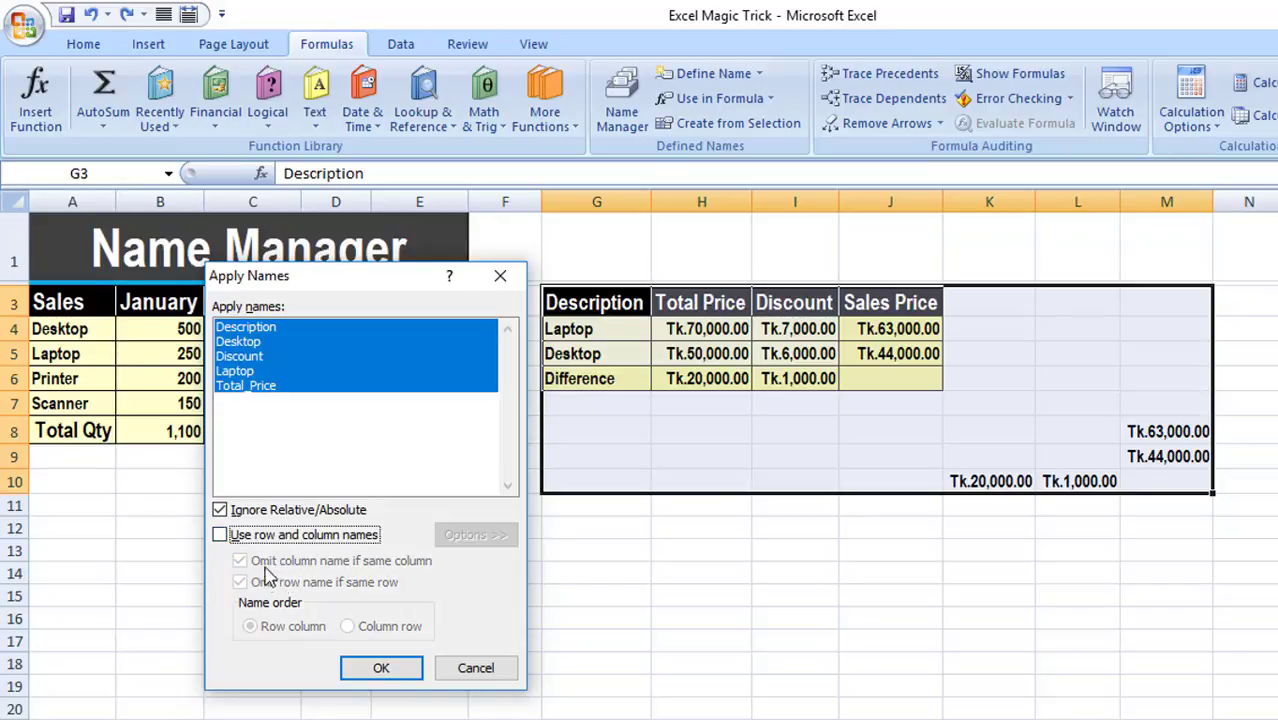
click(220, 536)
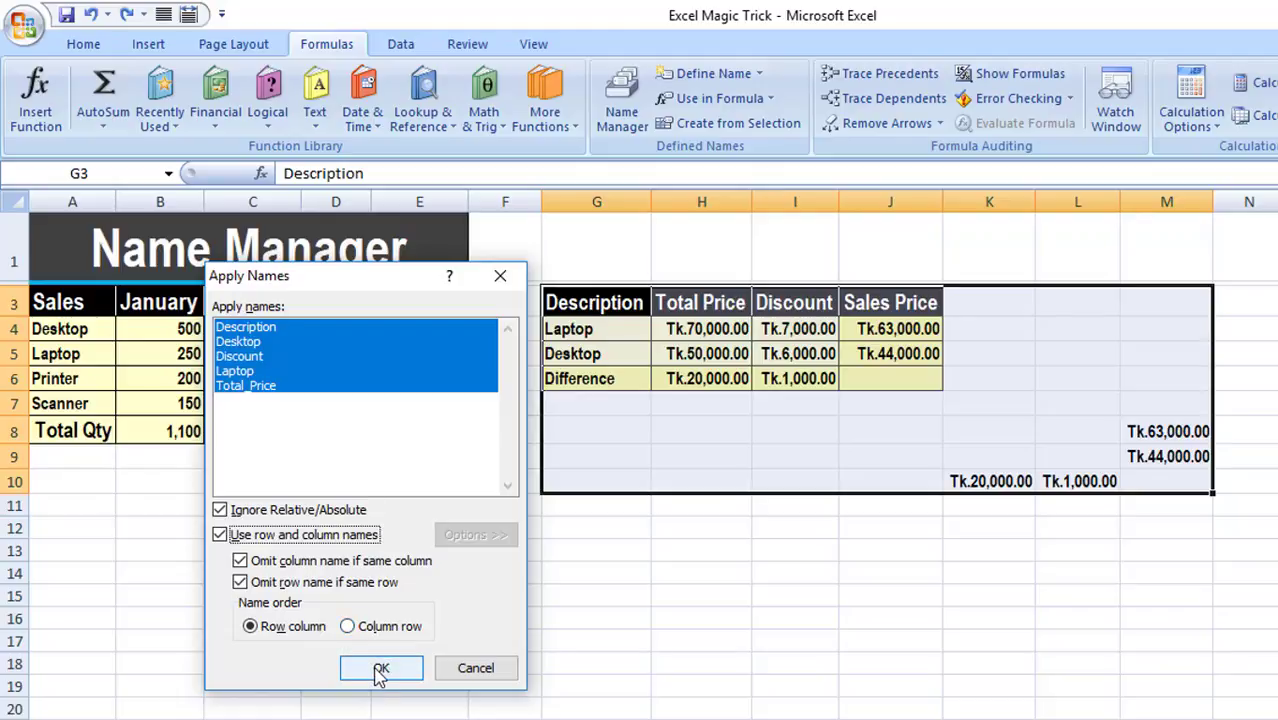
click(380, 668)
click(693, 376)
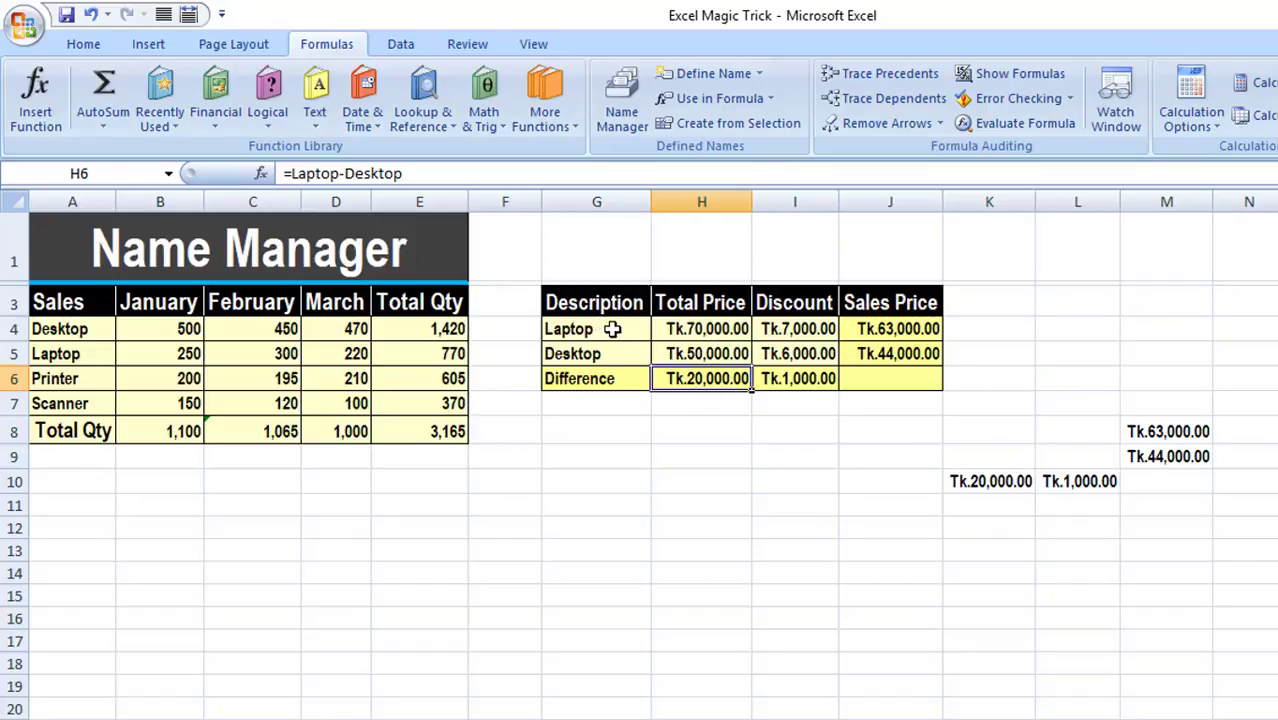
click(965, 481)
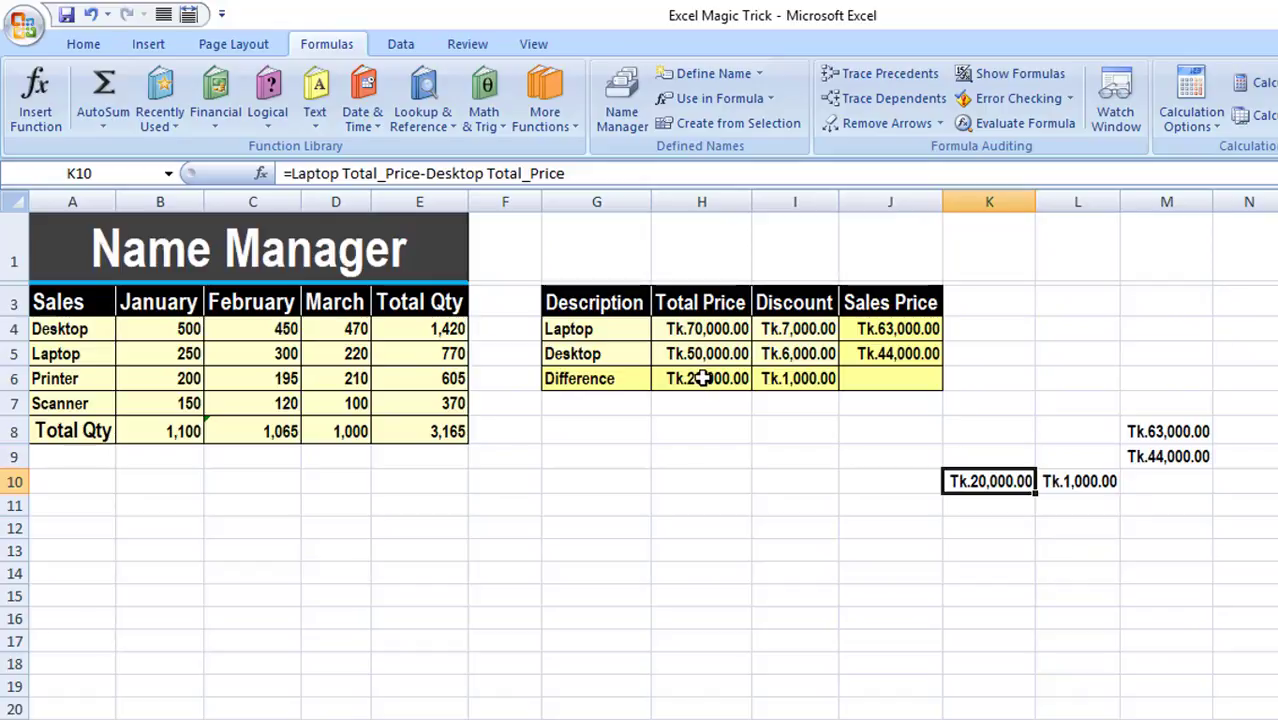
- Inspect the formulas in J4, M8, H6 and I6, then select the range G3:M10
click(877, 327)
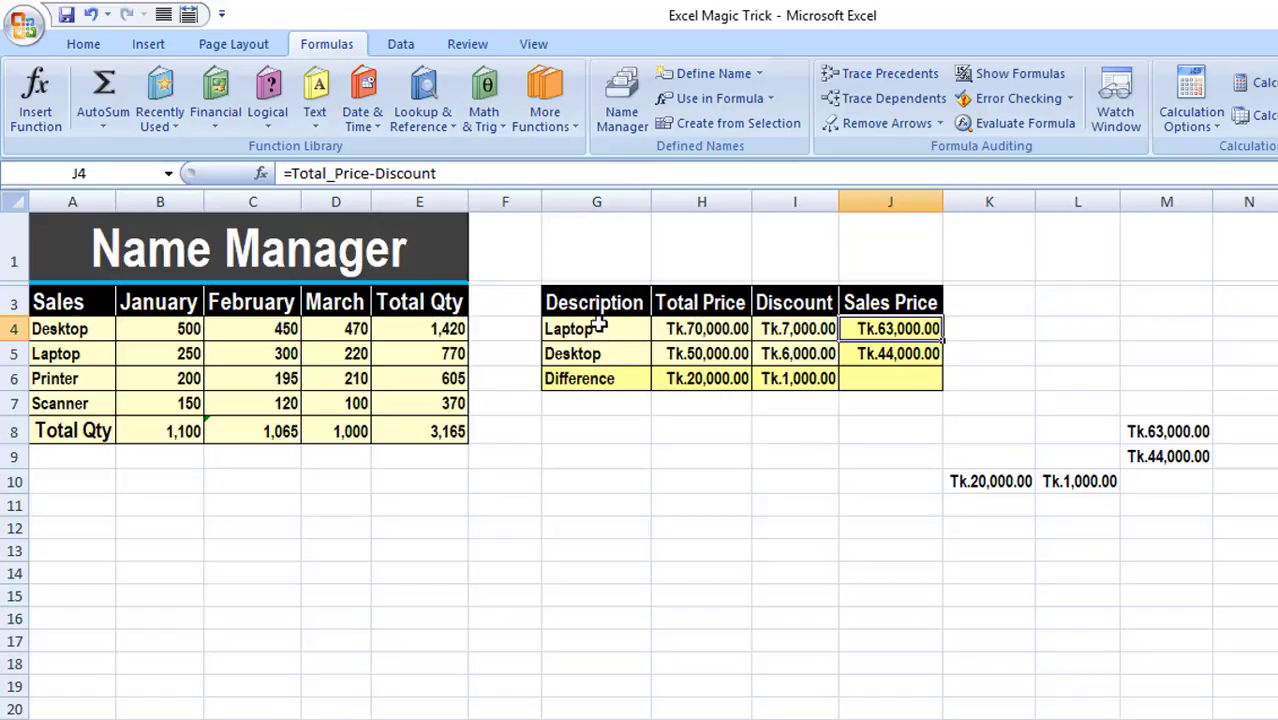
click(1168, 431)
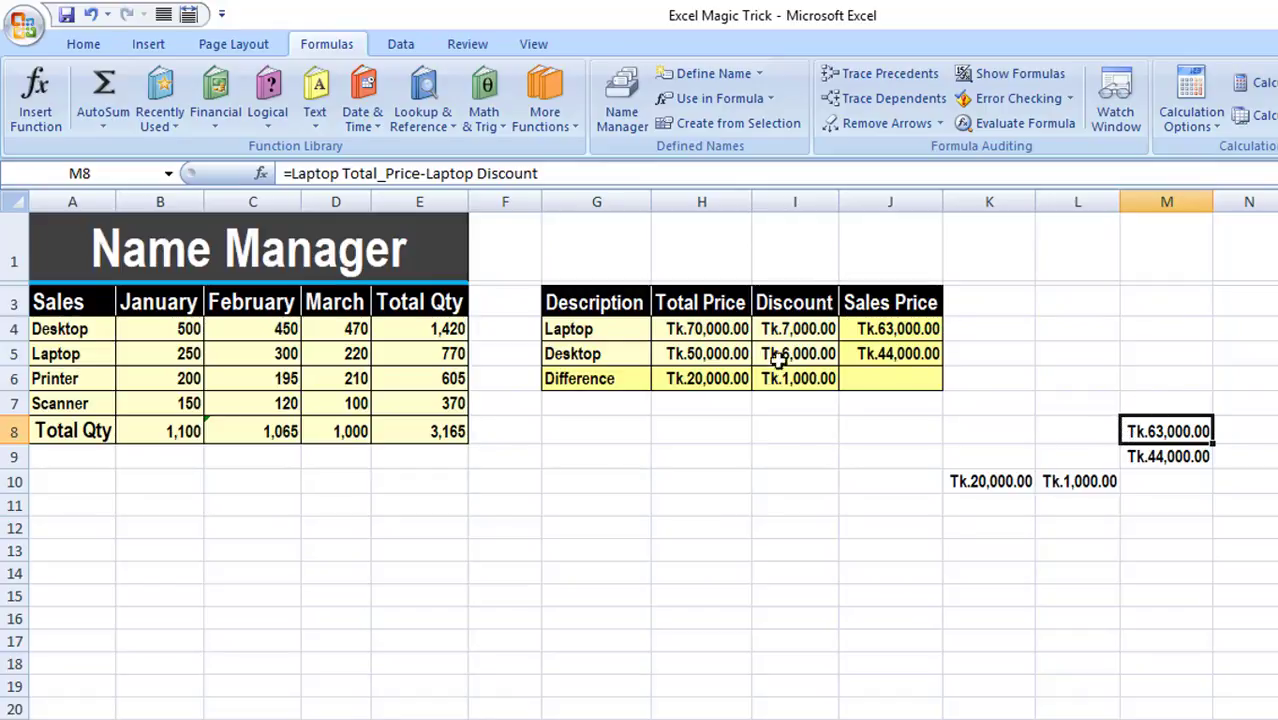
click(877, 327)
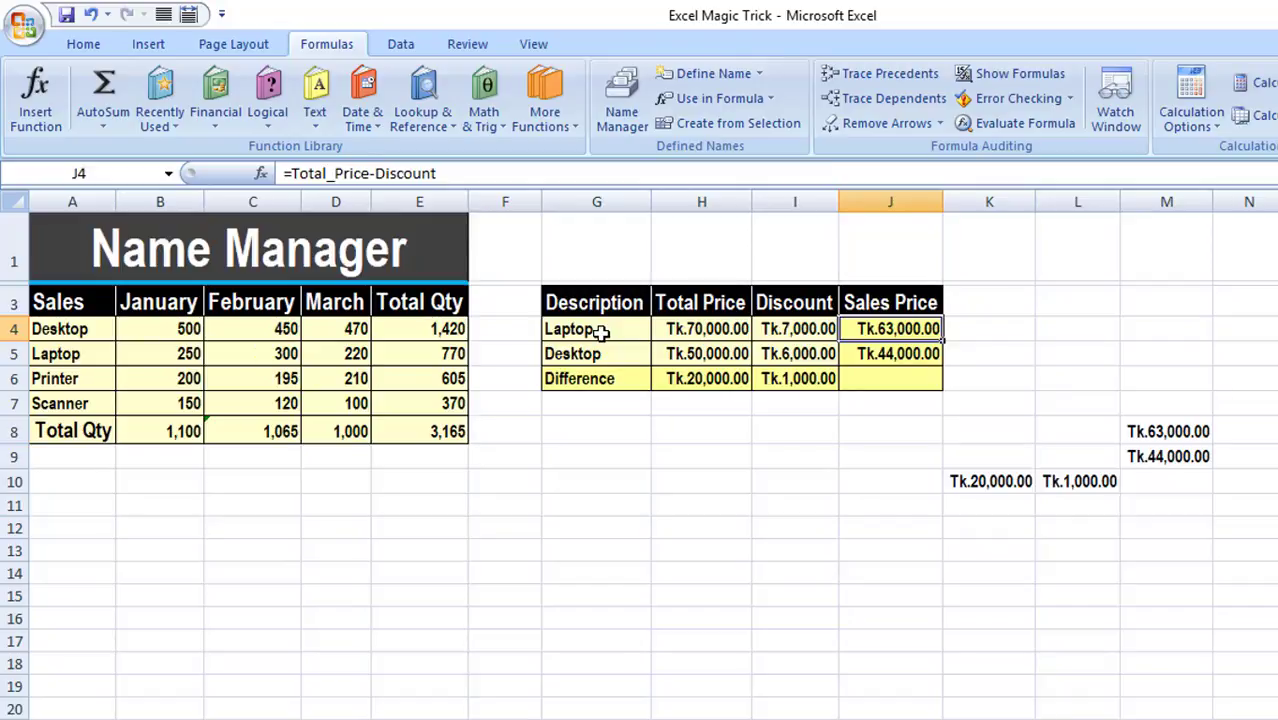
key(ctrl+a)
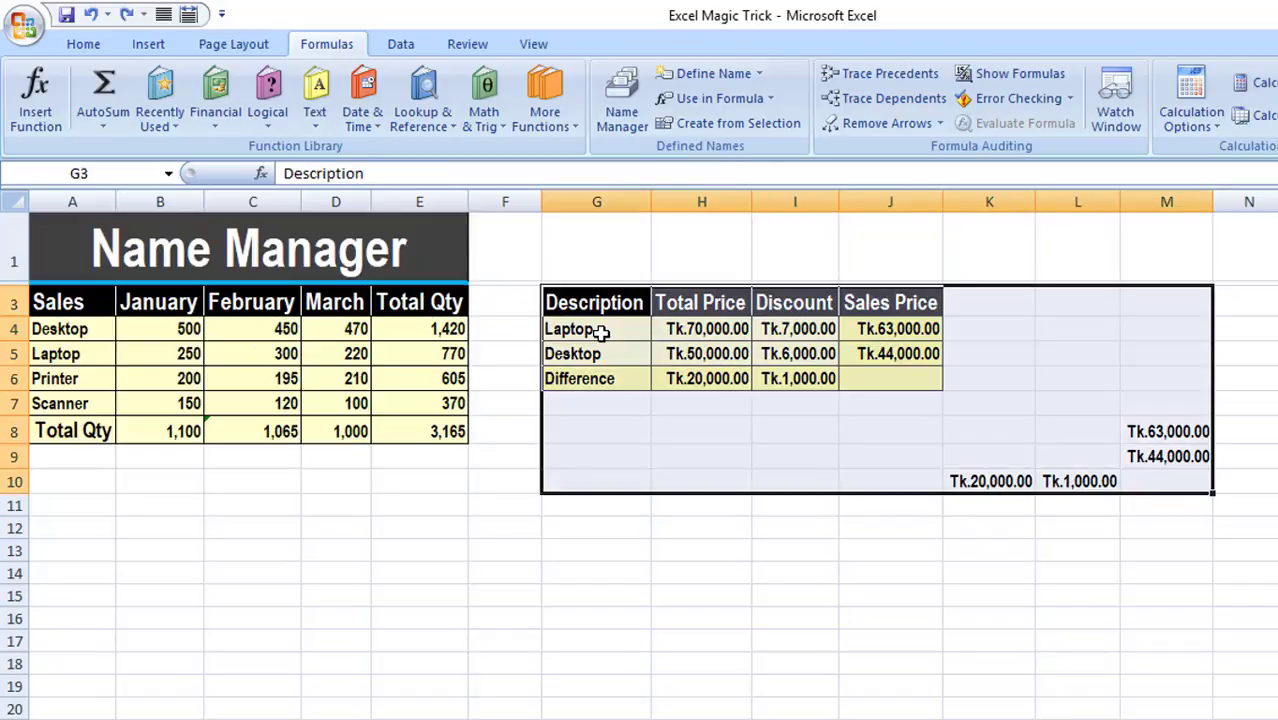
click(890, 328)
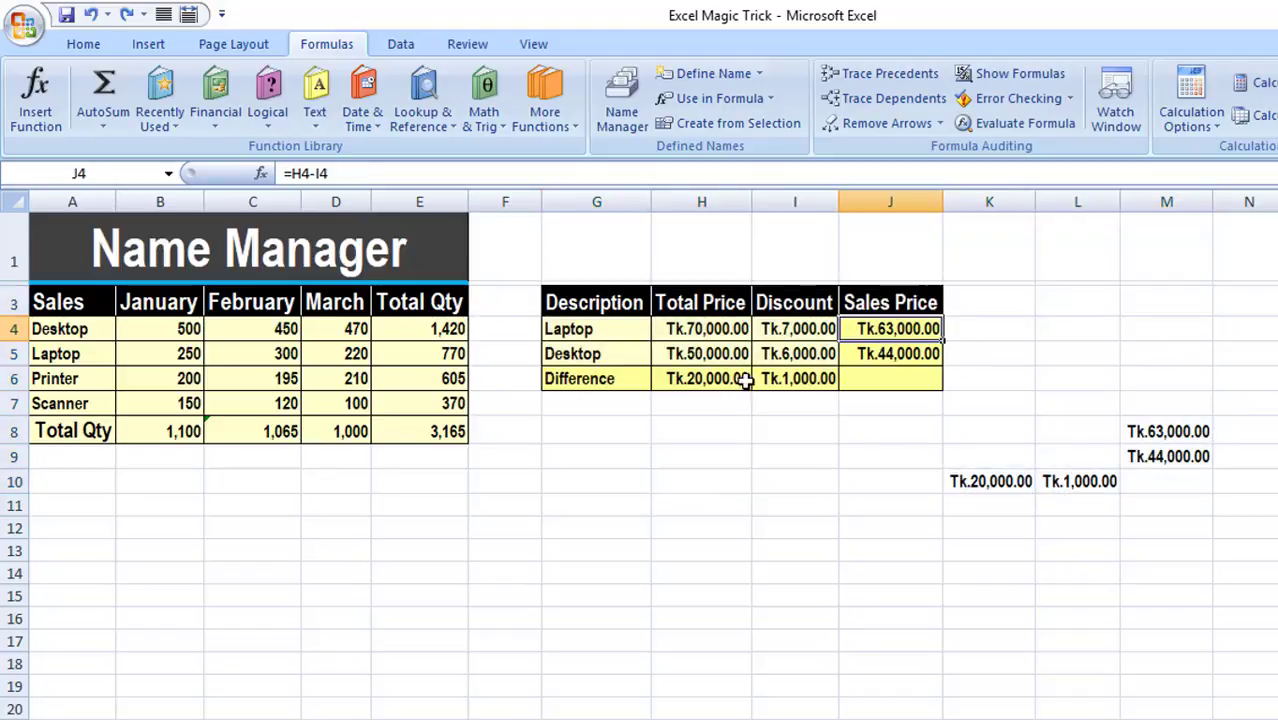
click(695, 377)
click(776, 384)
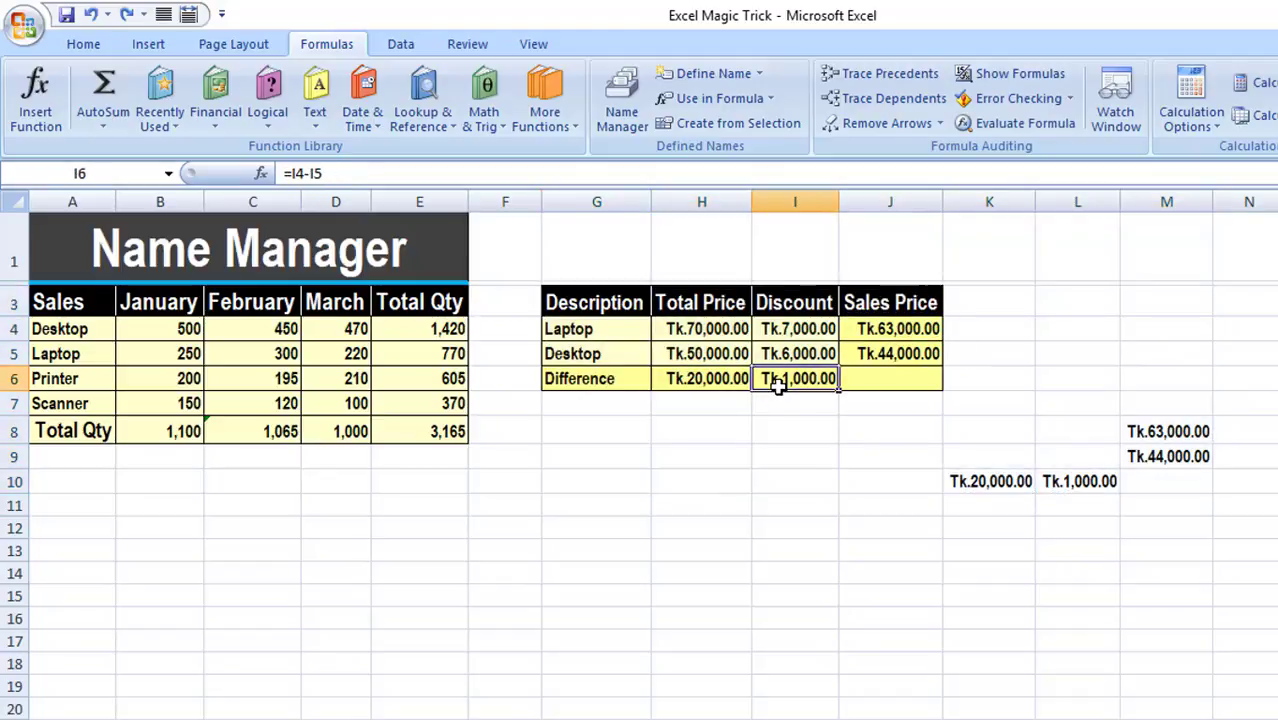
drag(590, 300, 1118, 445)
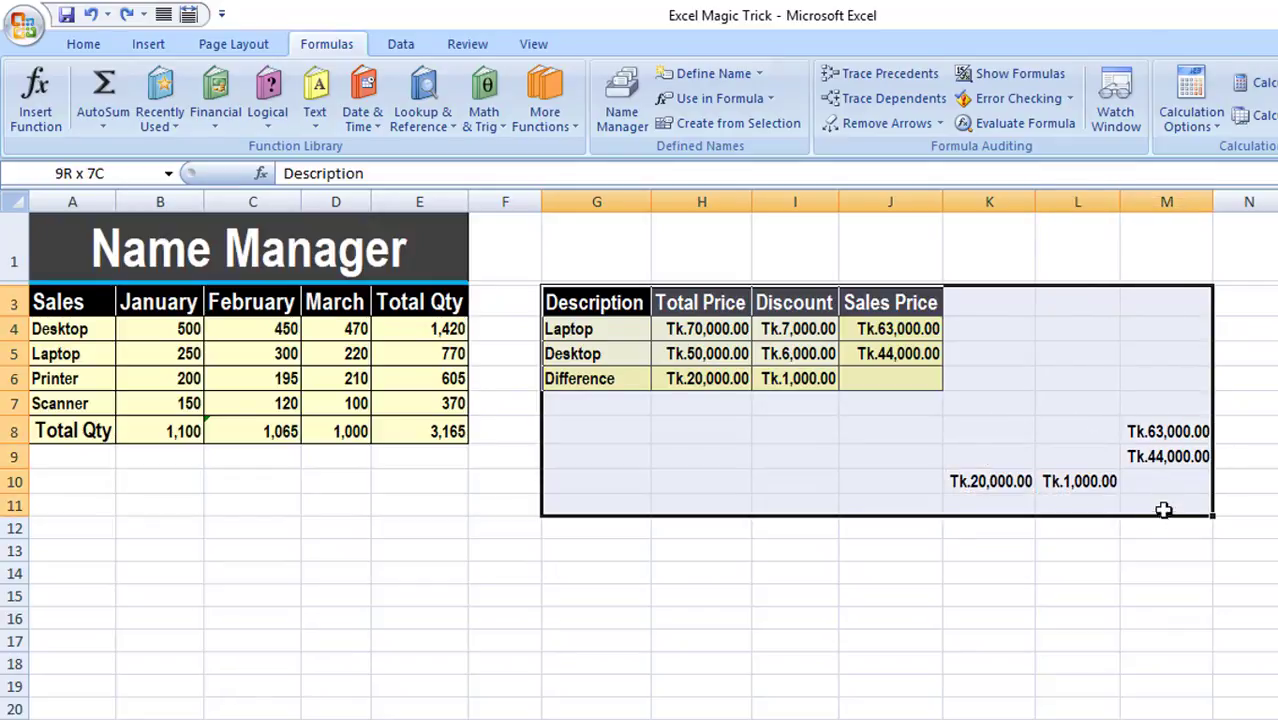
drag(1118, 445, 1151, 478)
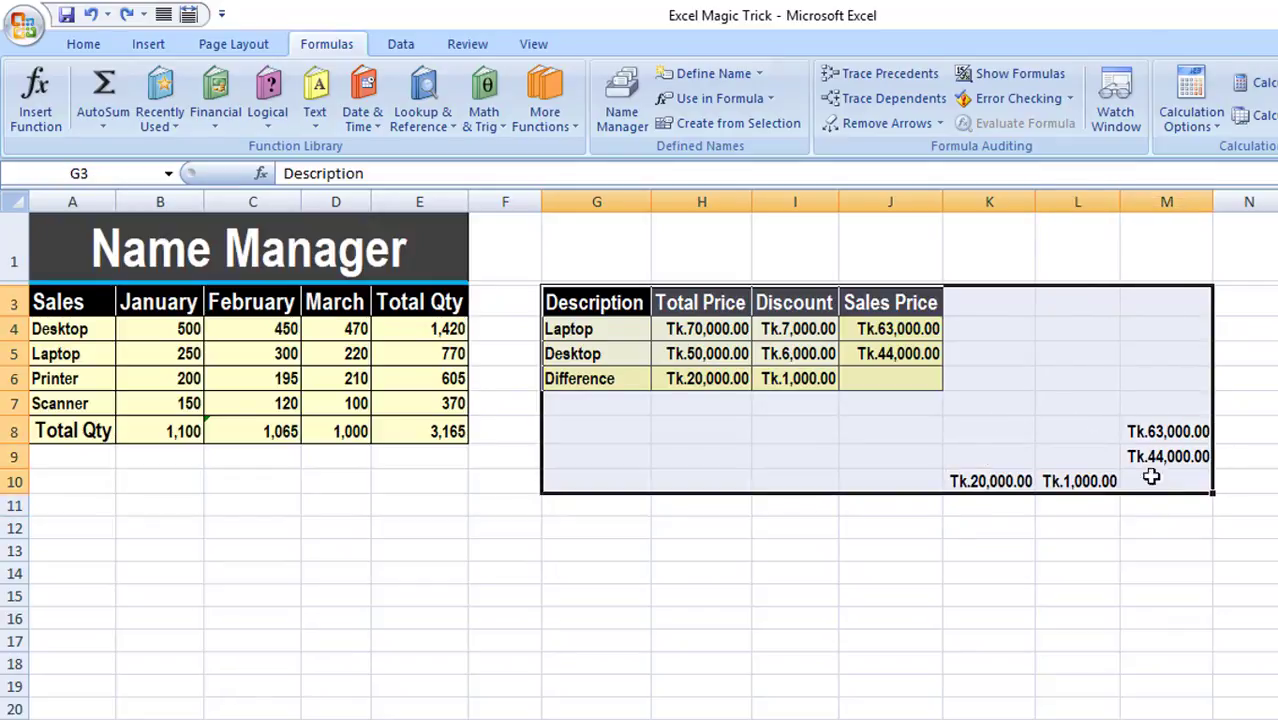
- Apply names with 'Omit column name if same column' unchecked and Row column order kept
click(760, 74)
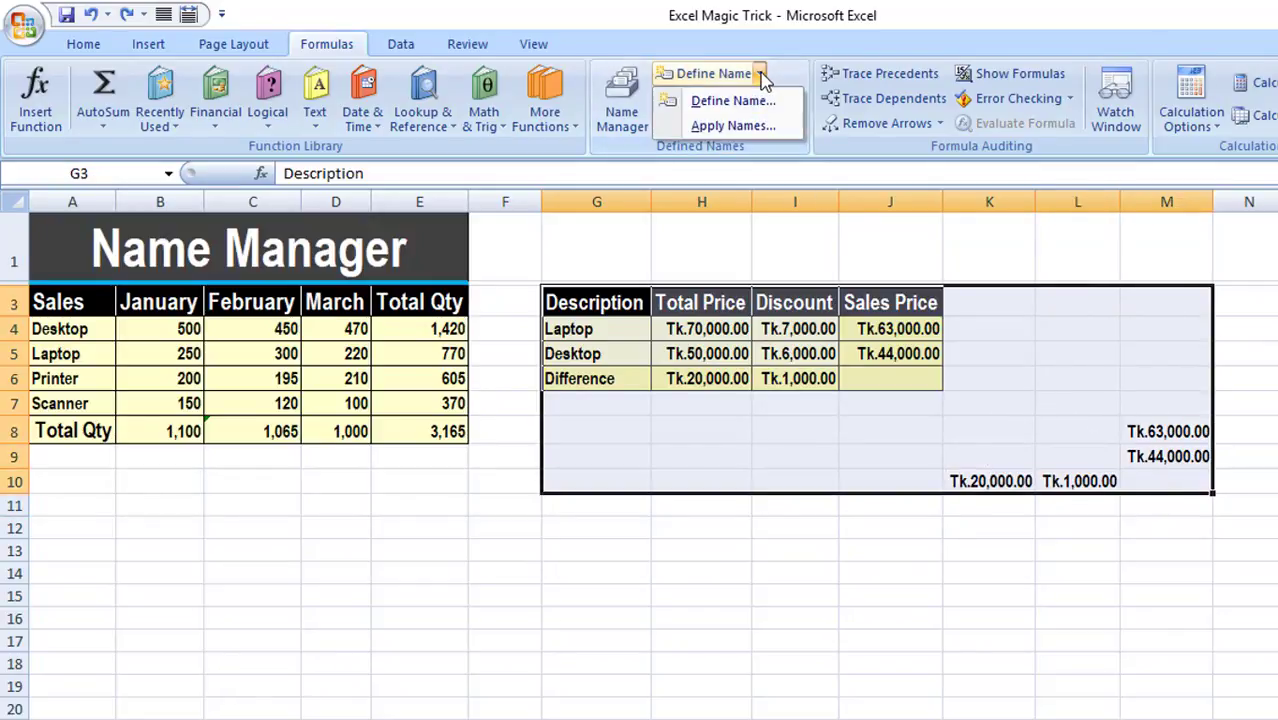
click(762, 126)
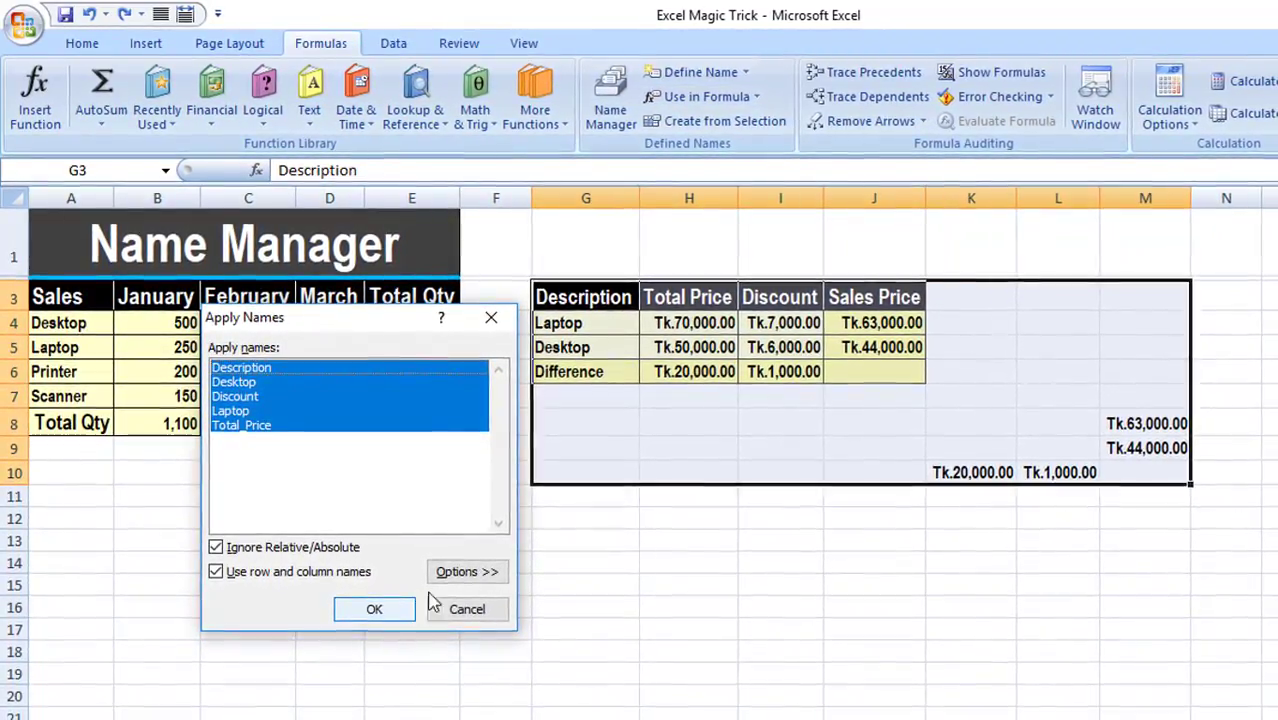
click(466, 578)
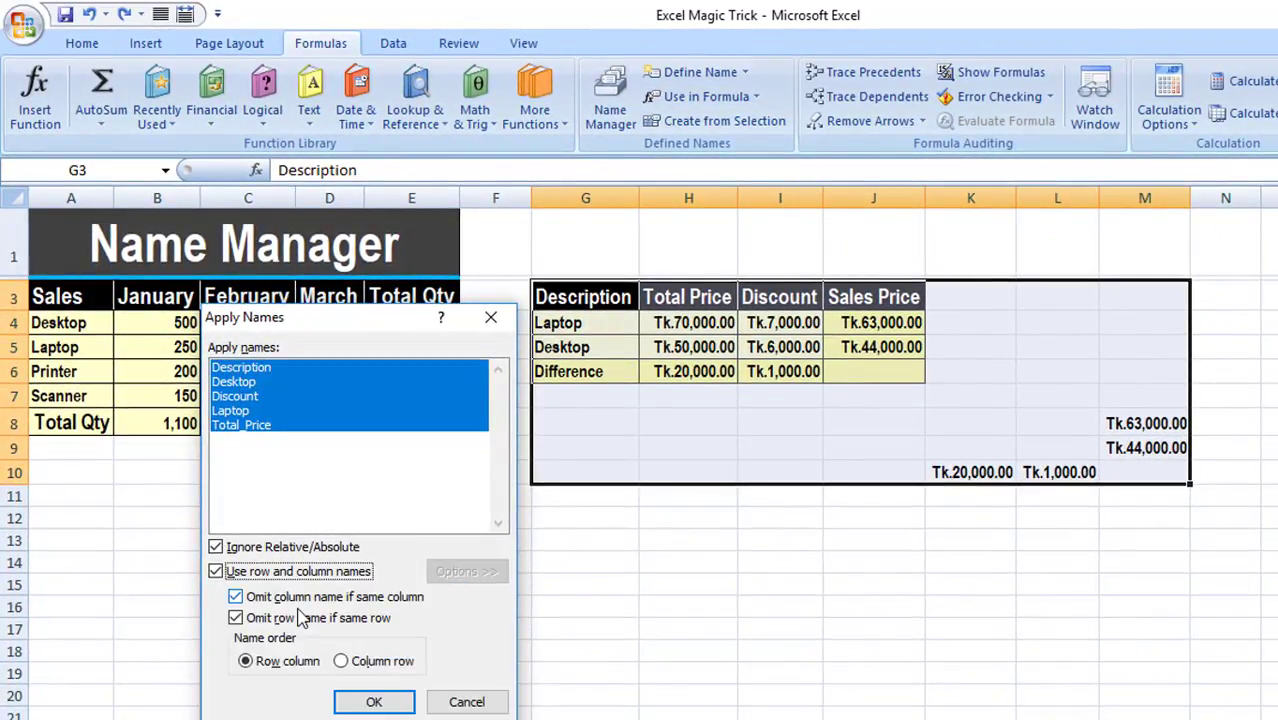
click(236, 597)
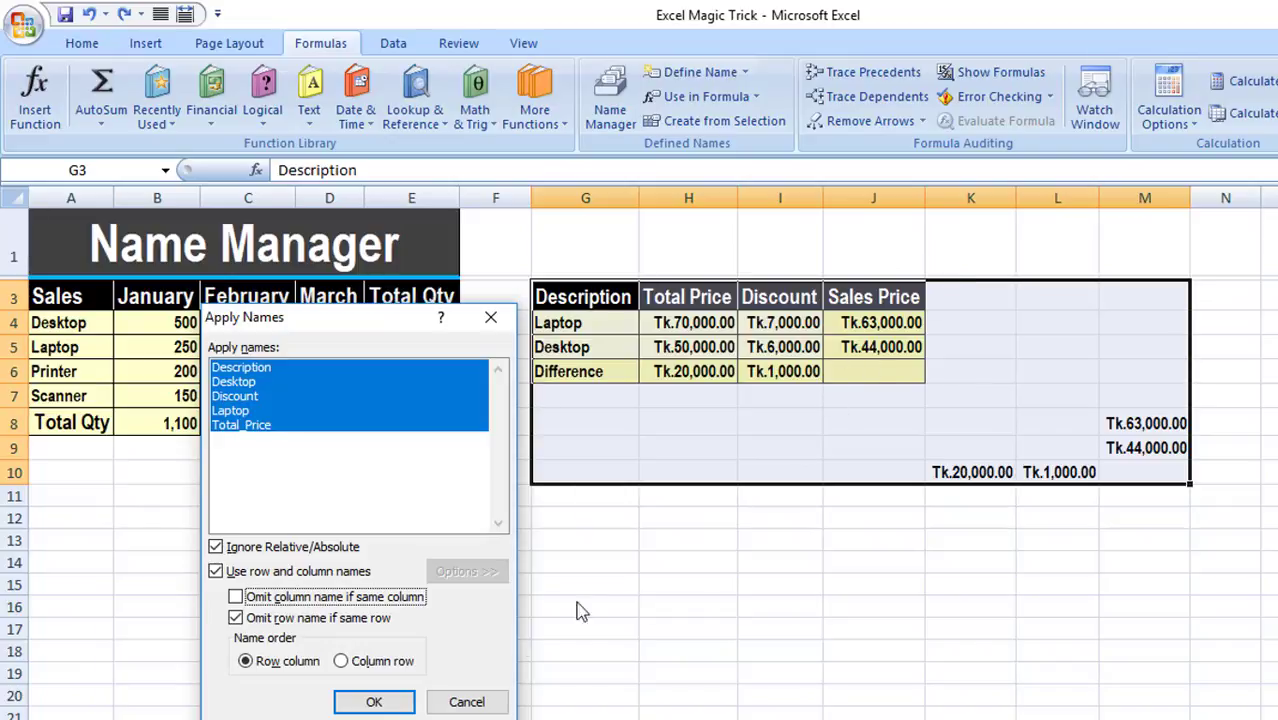
click(391, 706)
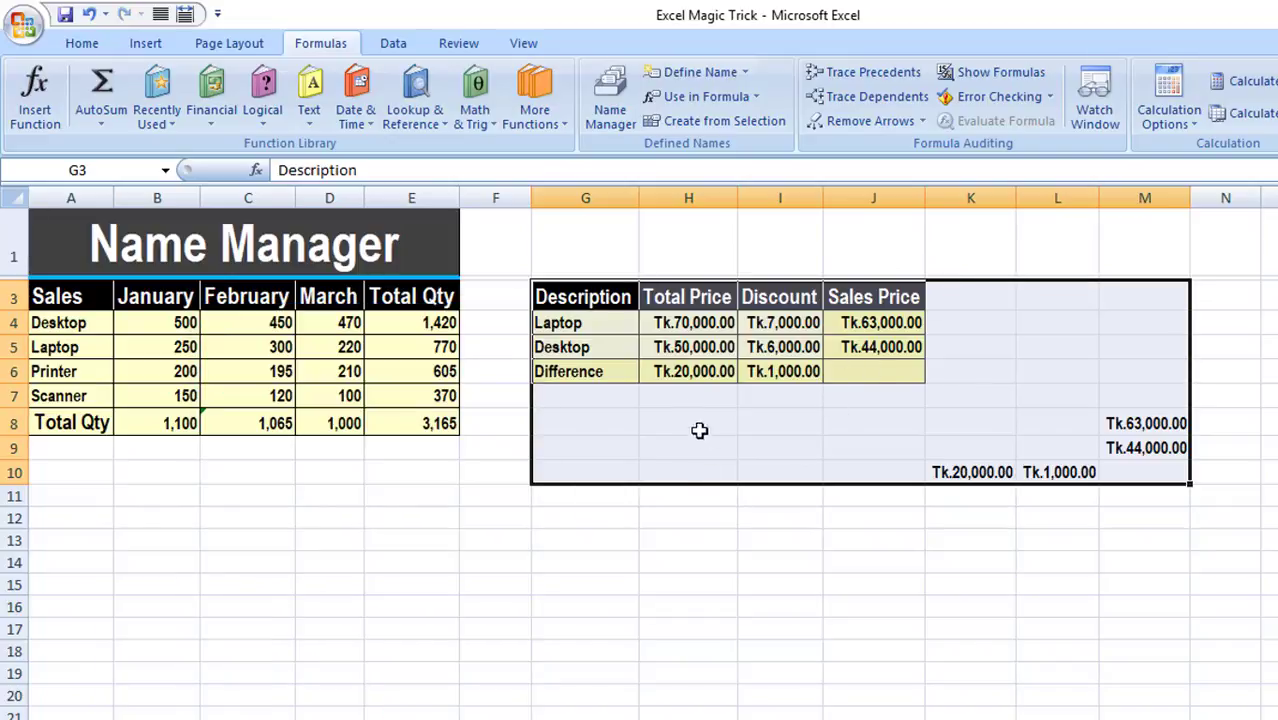
click(679, 373)
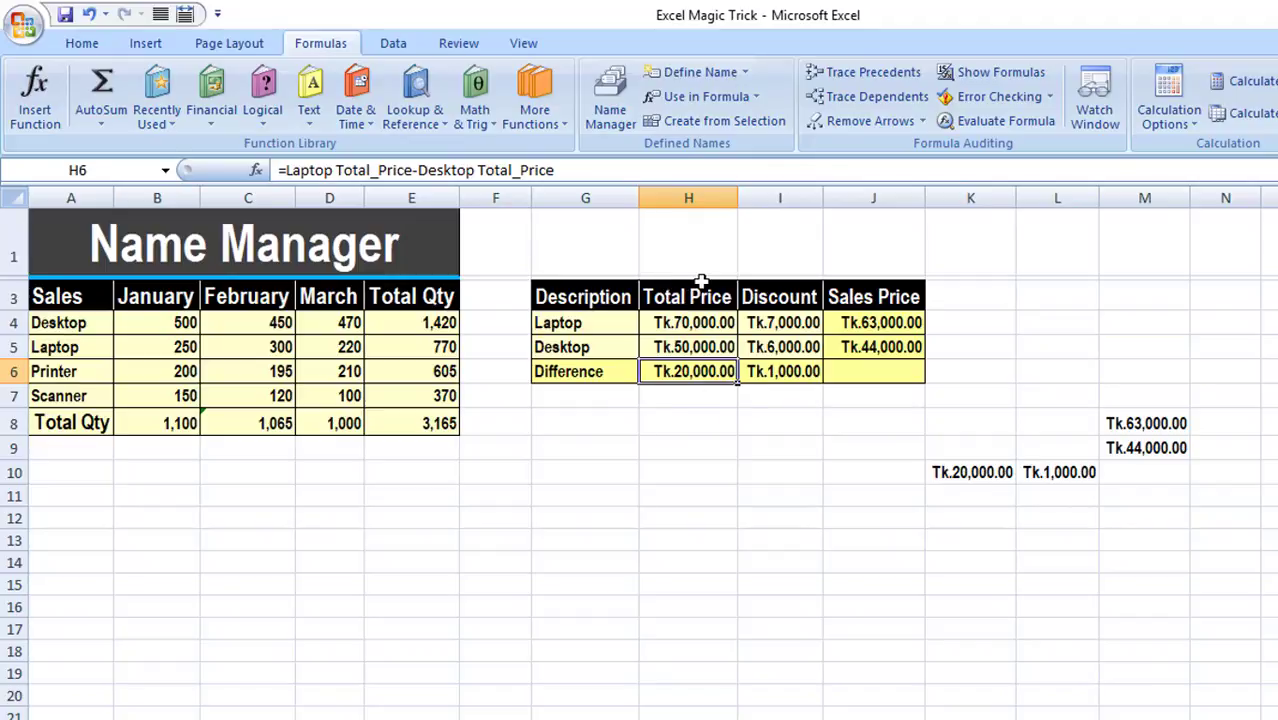
click(868, 322)
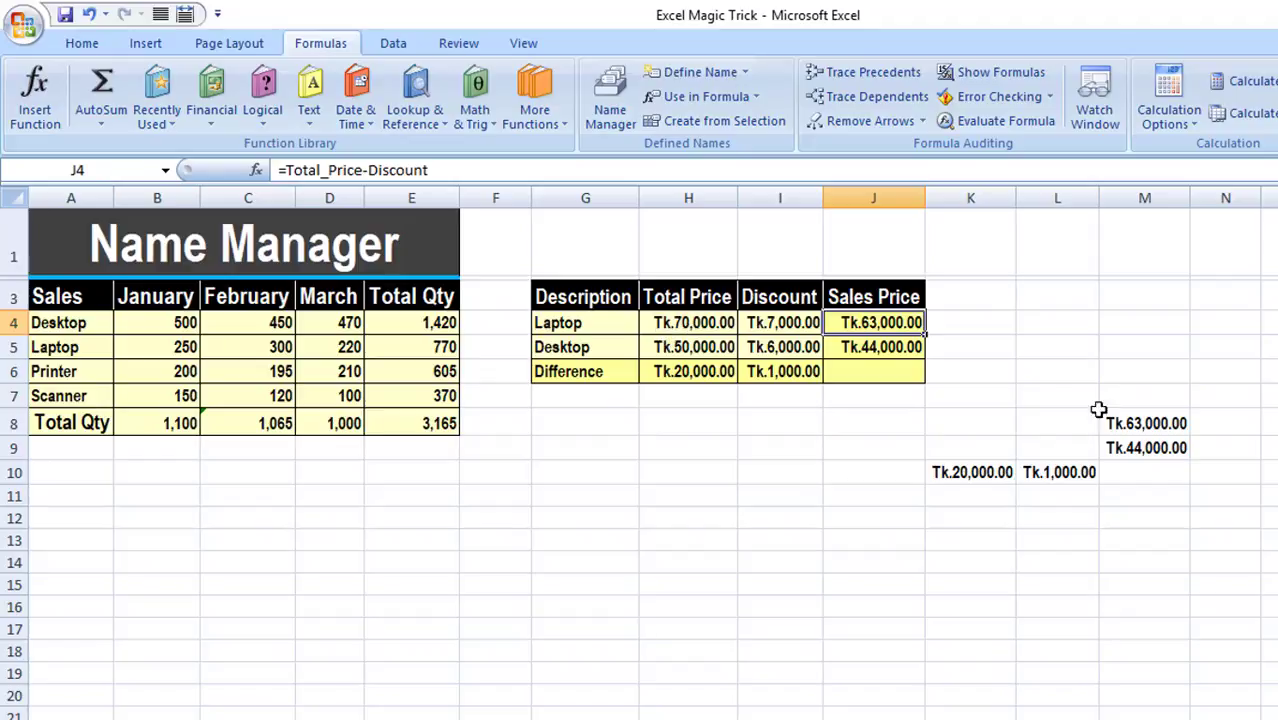
click(1147, 423)
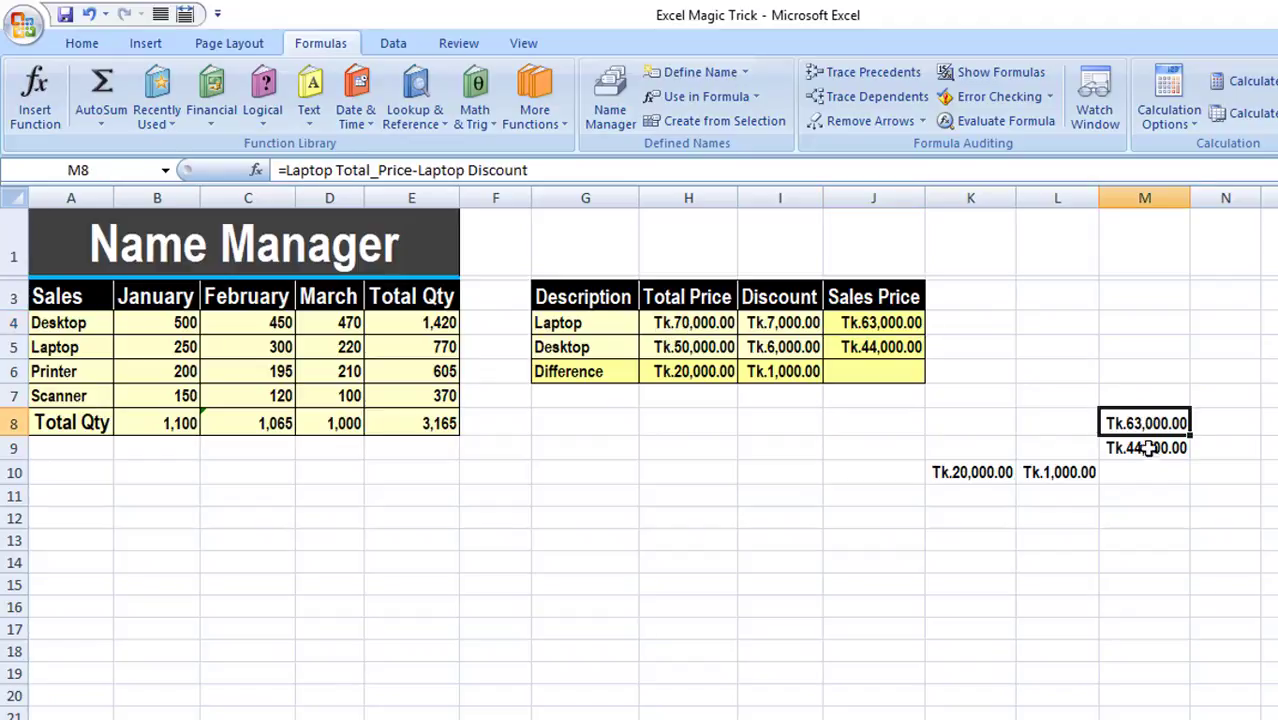
click(1147, 448)
click(973, 479)
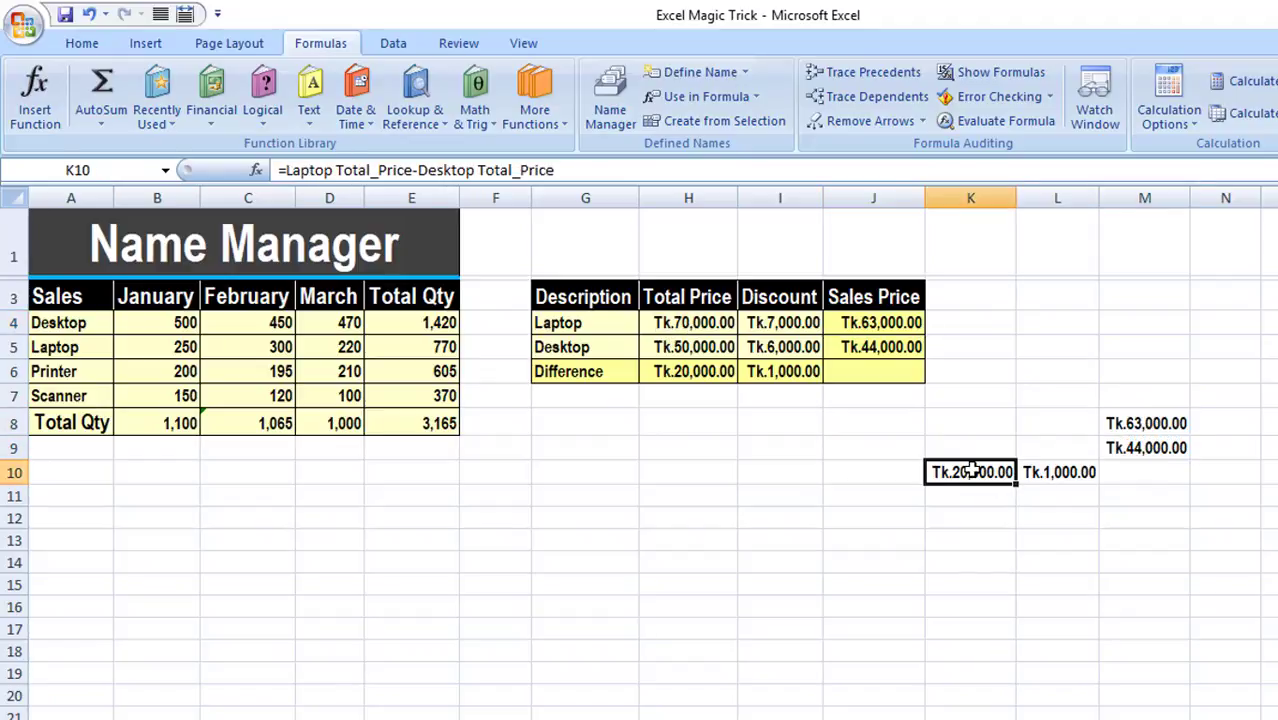
click(1045, 474)
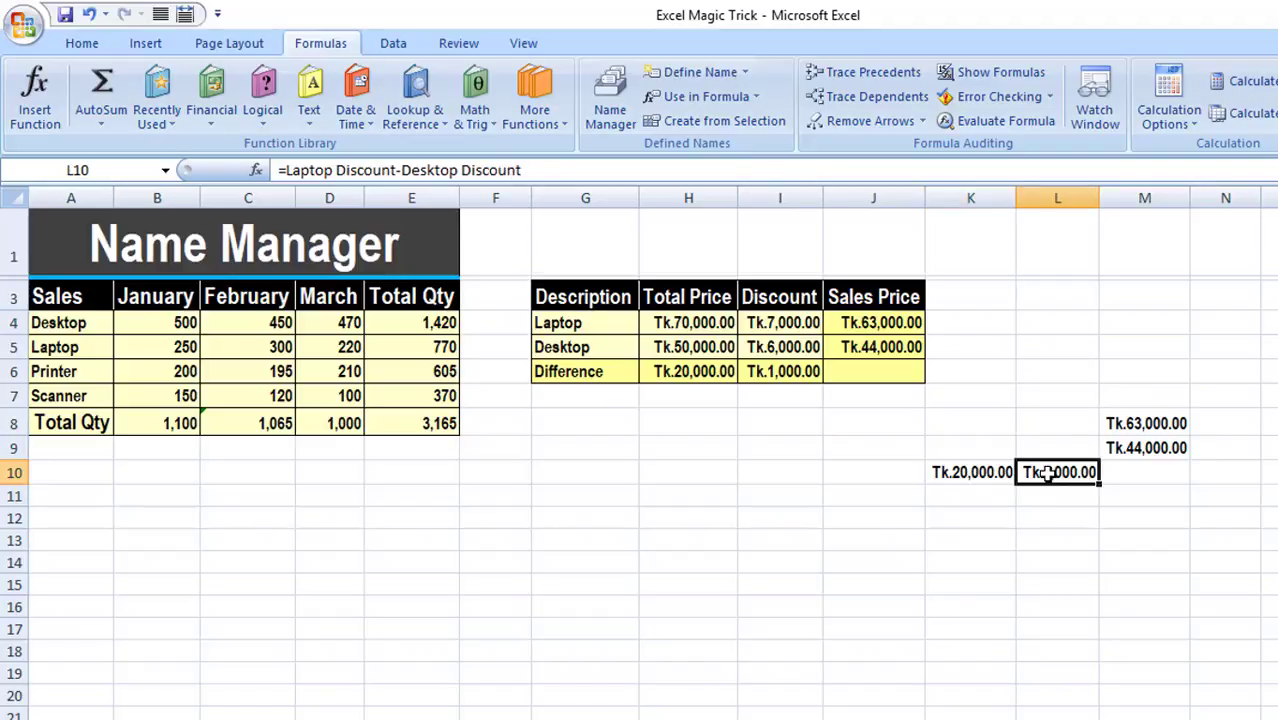
- Check the J4 and H6 formulas and select the table range starting at Description
key(ctrl+a)
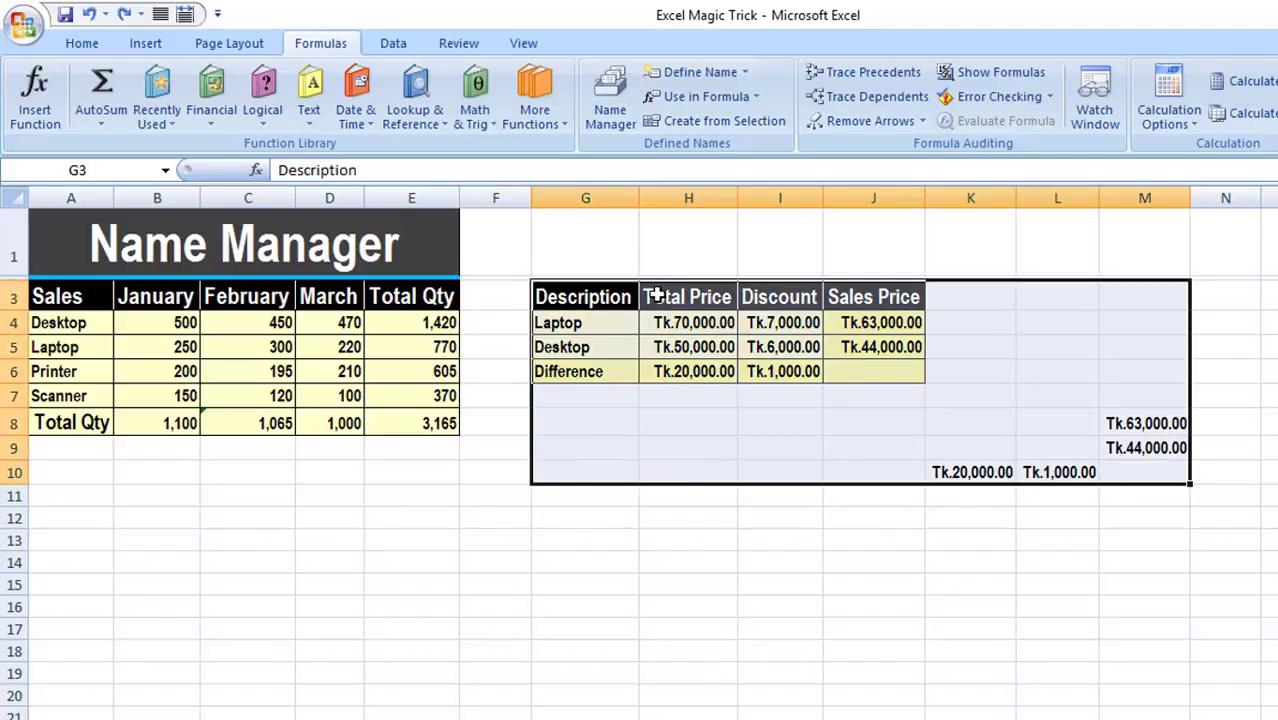
click(876, 324)
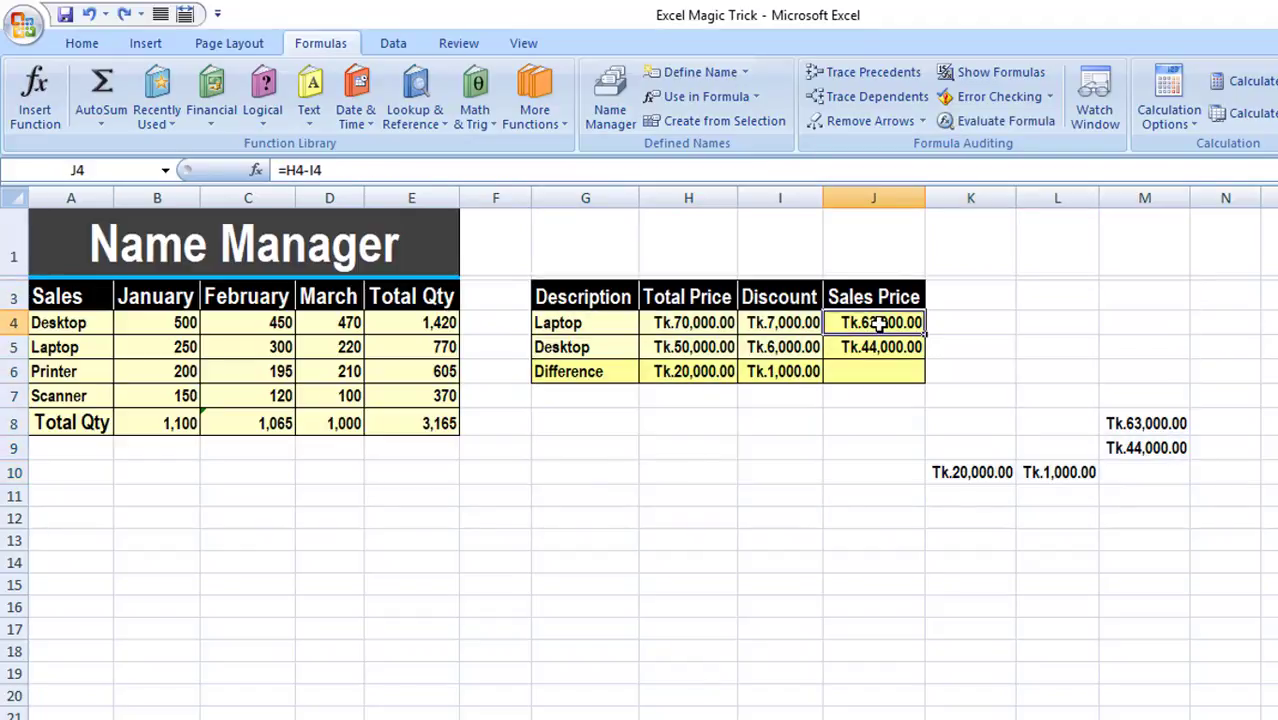
click(688, 367)
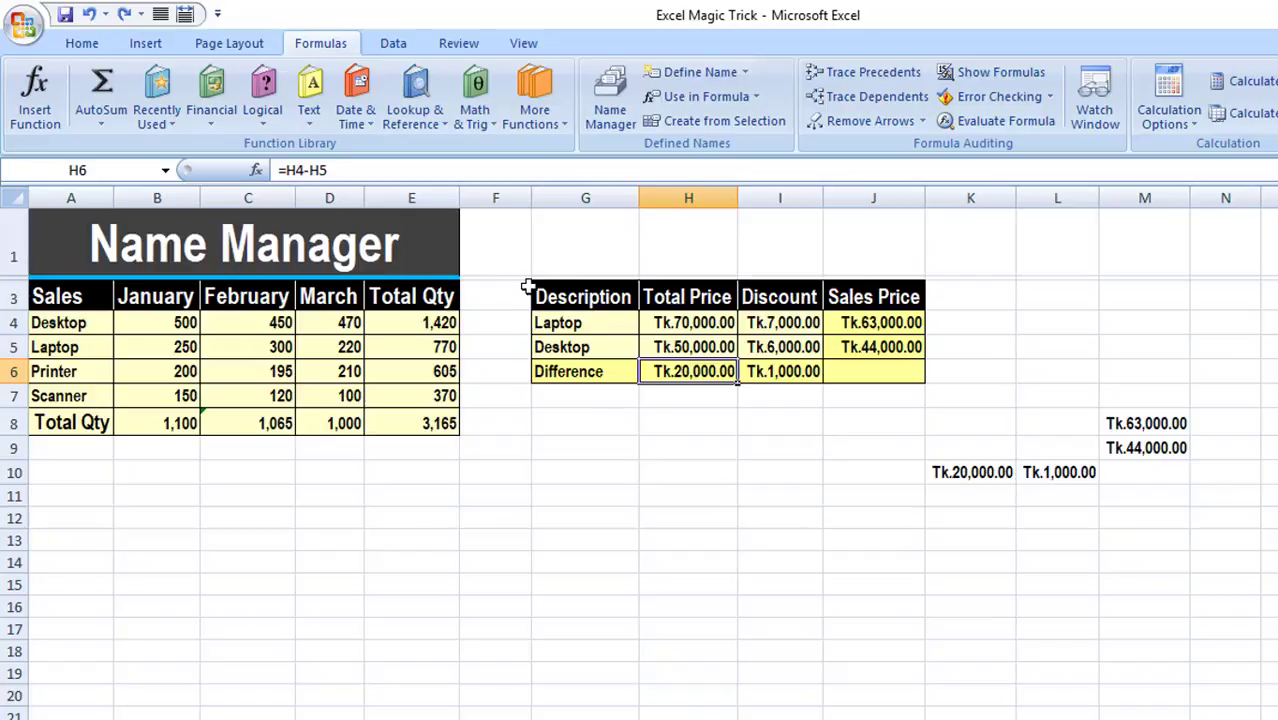
drag(542, 294, 1141, 471)
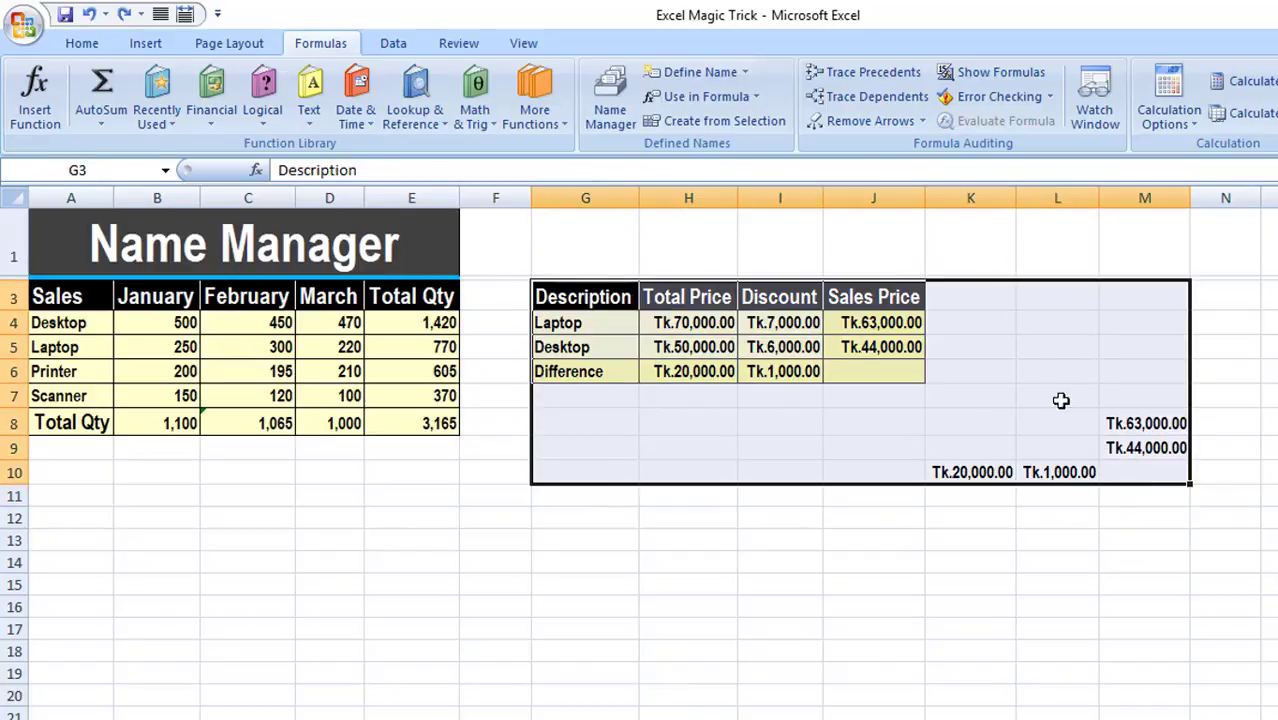
- Apply names with 'Omit row name if same row' unchecked and Row column order kept
click(745, 74)
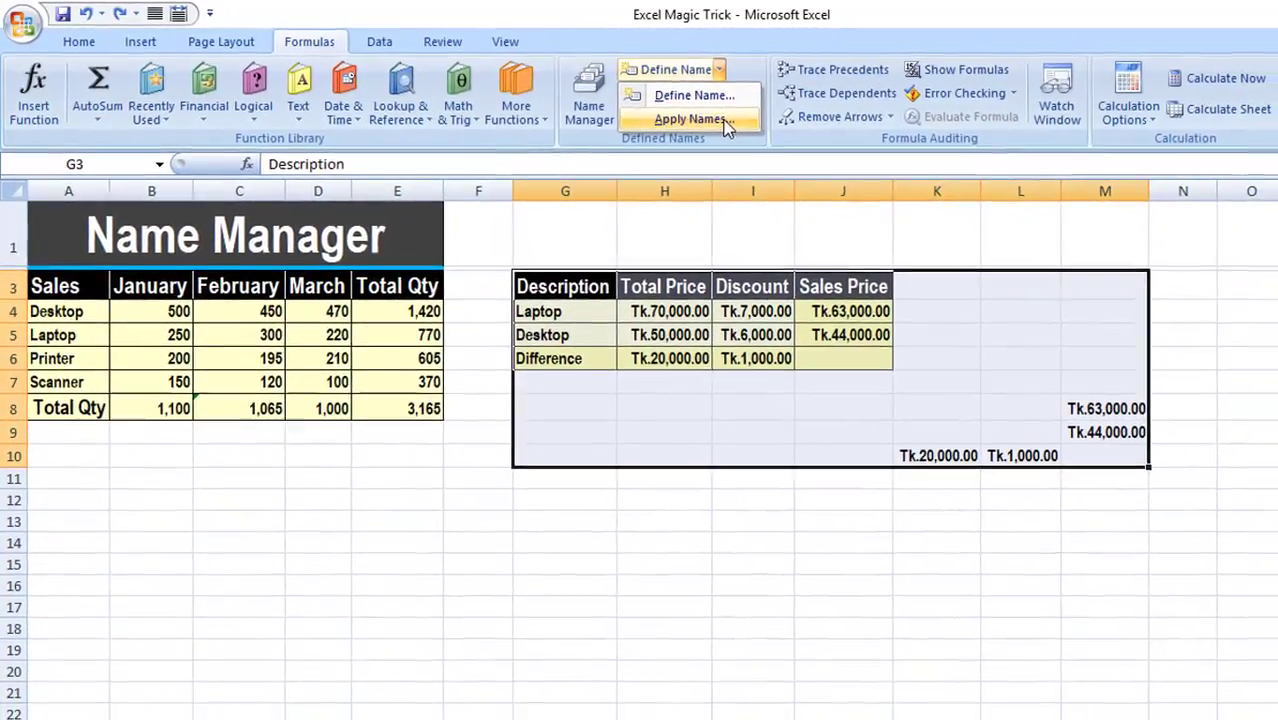
click(735, 123)
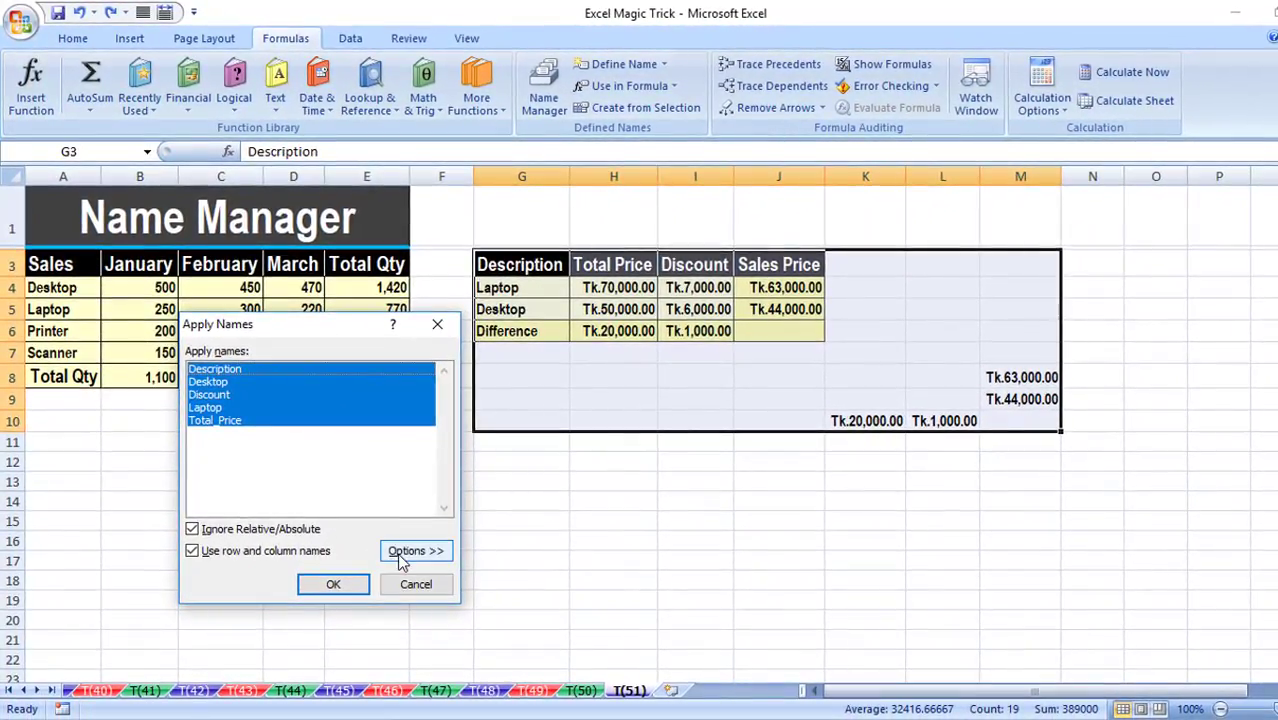
click(405, 561)
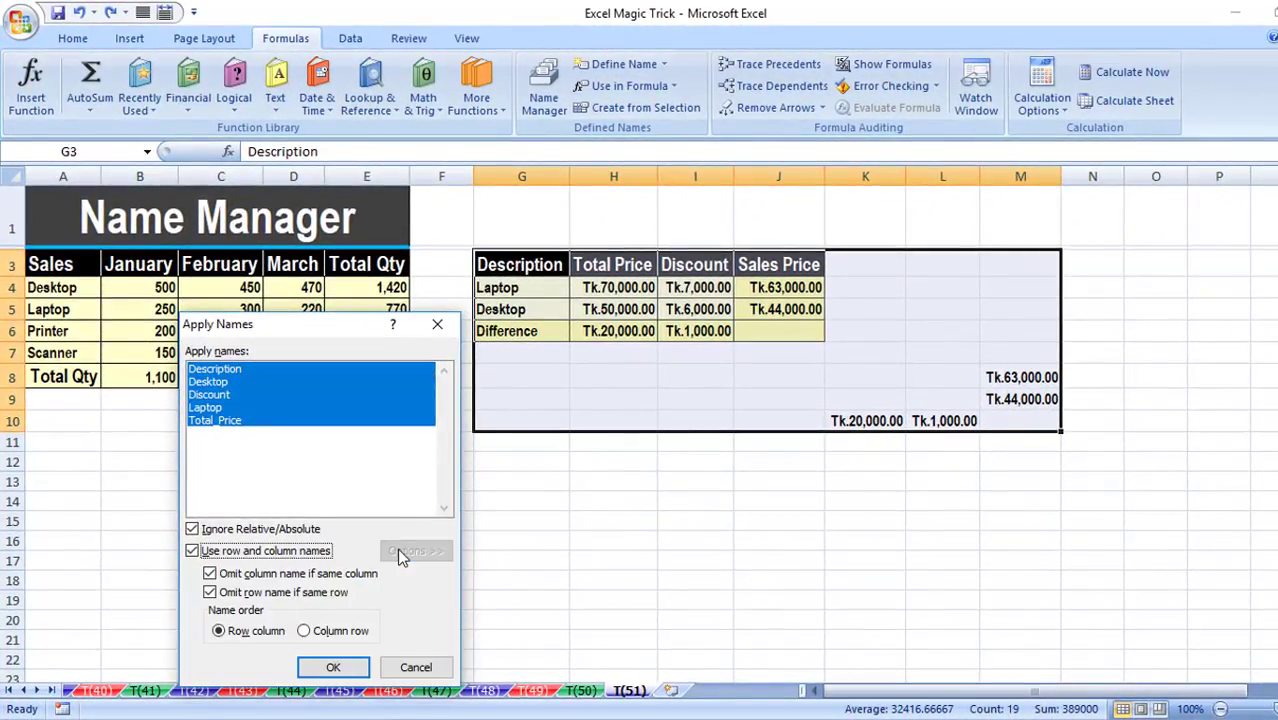
click(209, 593)
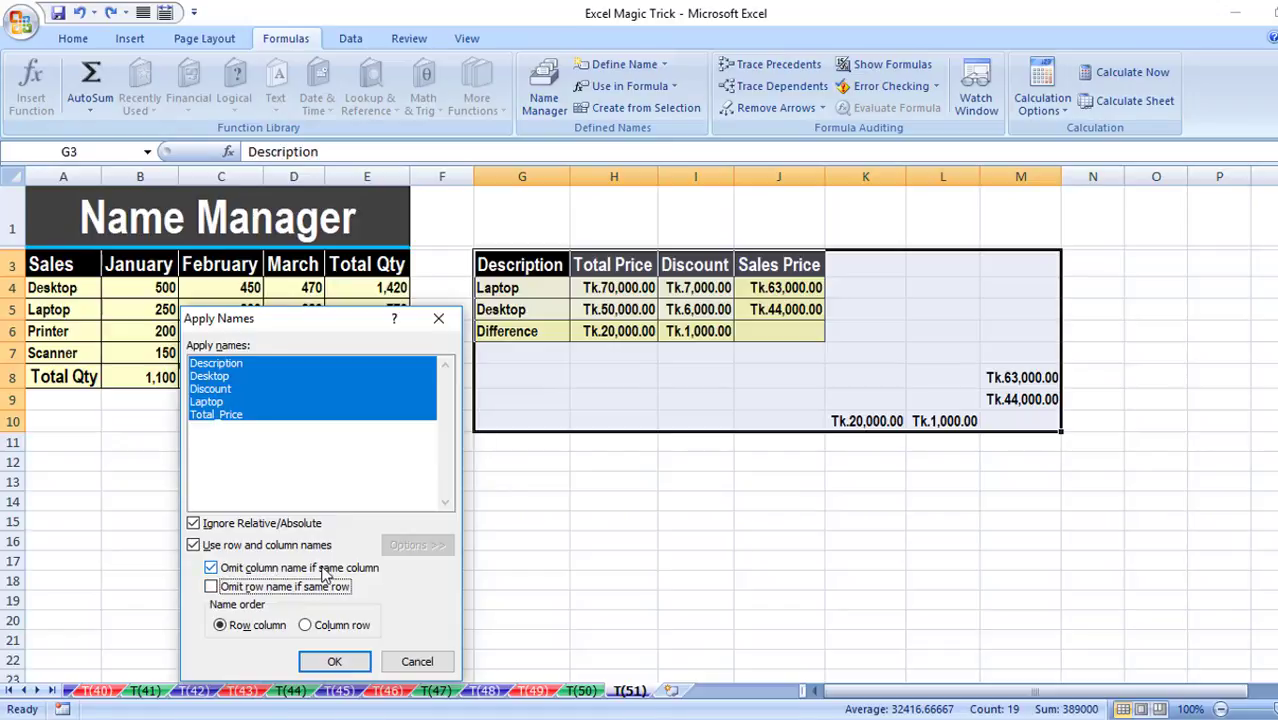
click(335, 662)
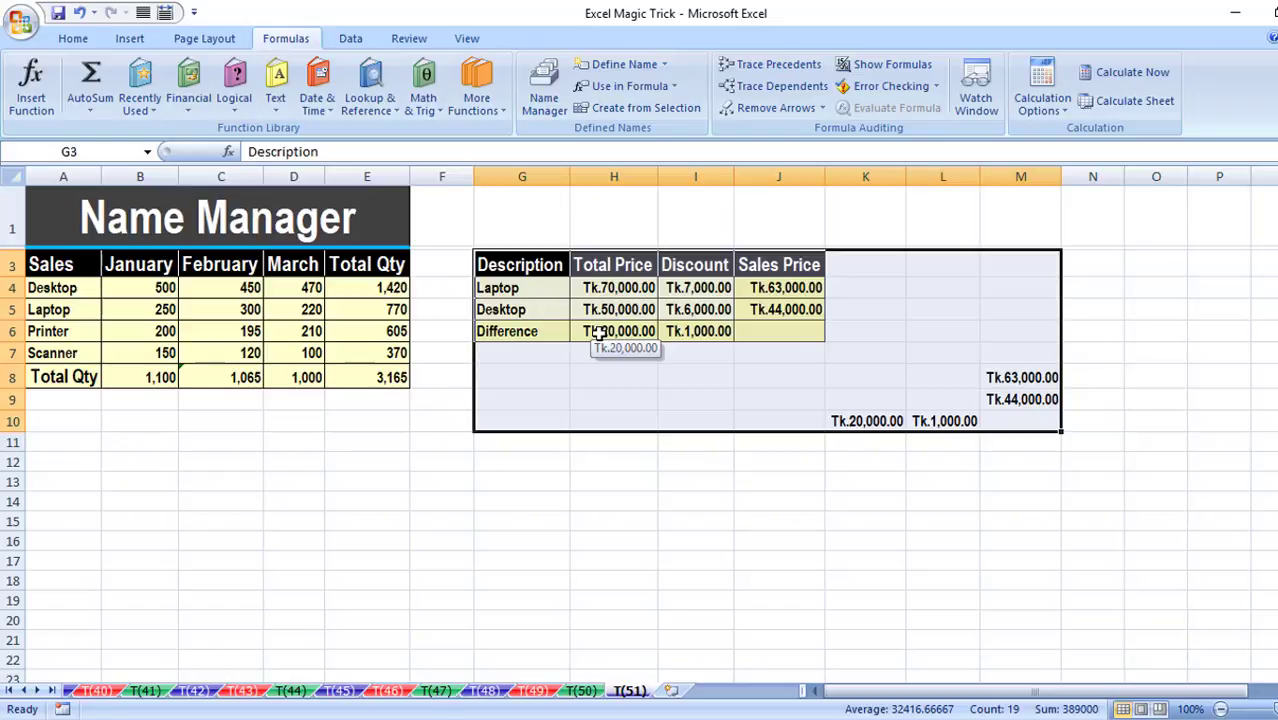
click(598, 333)
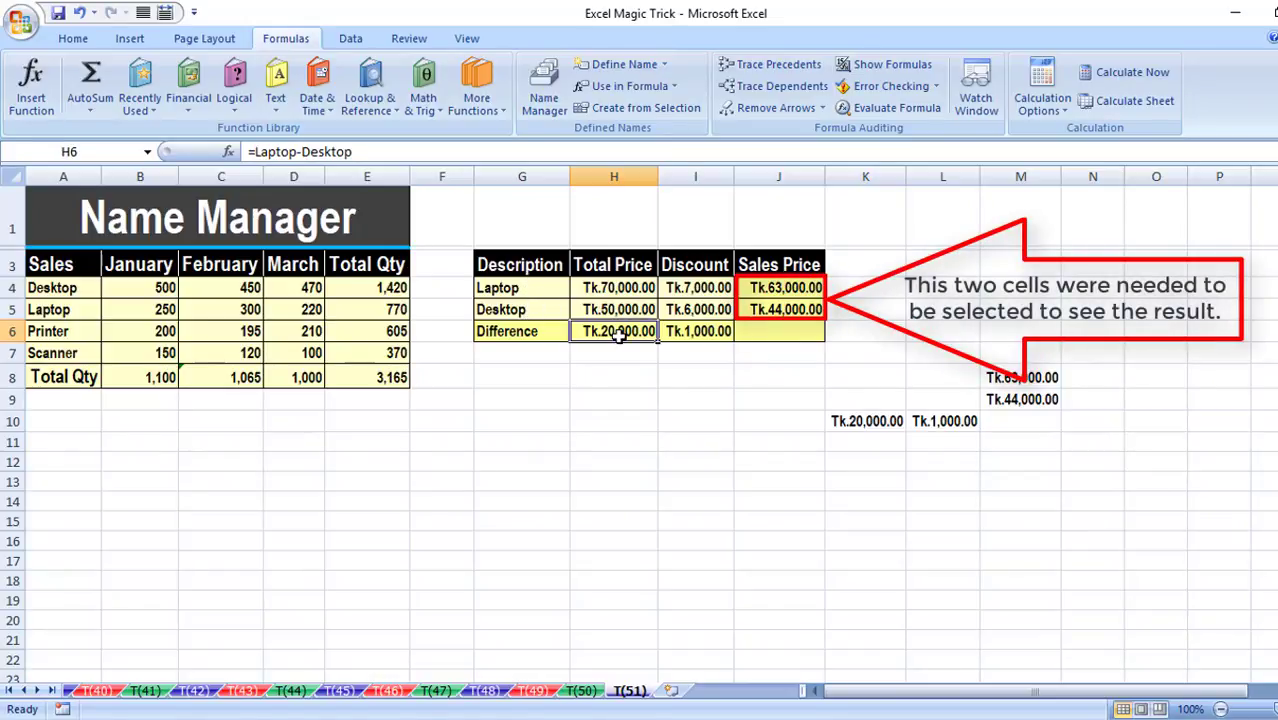
click(676, 330)
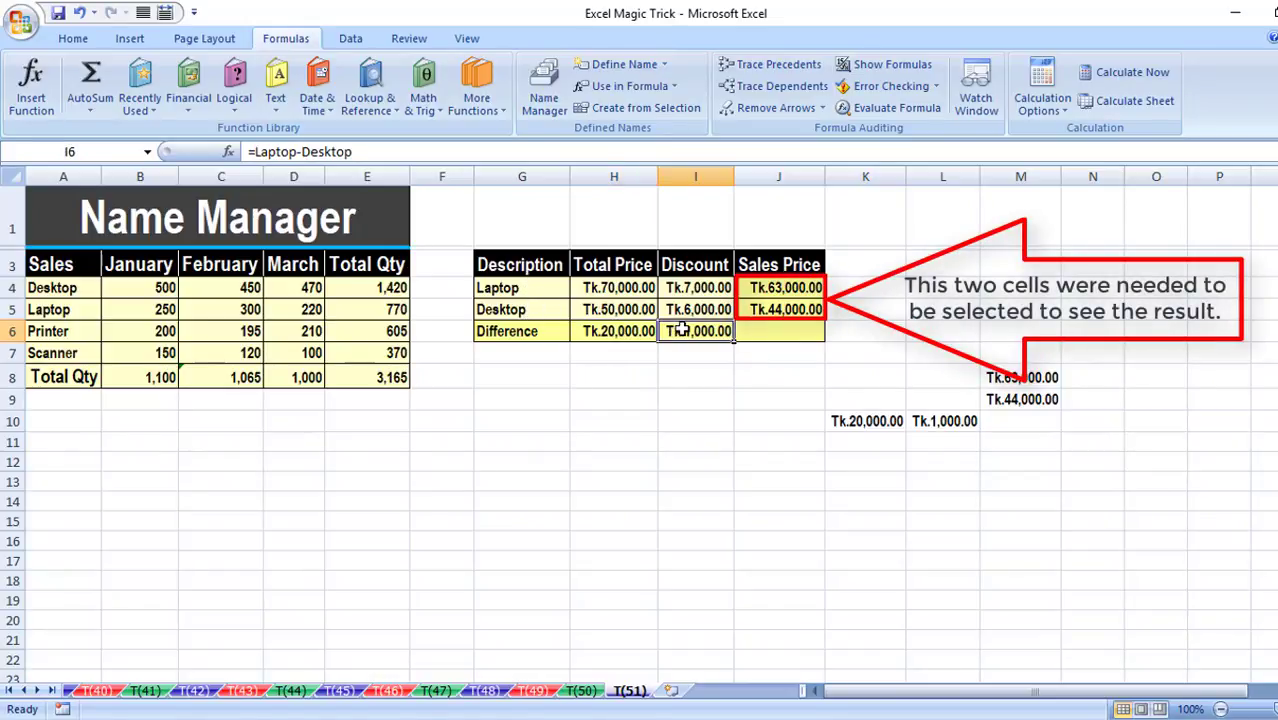
click(893, 420)
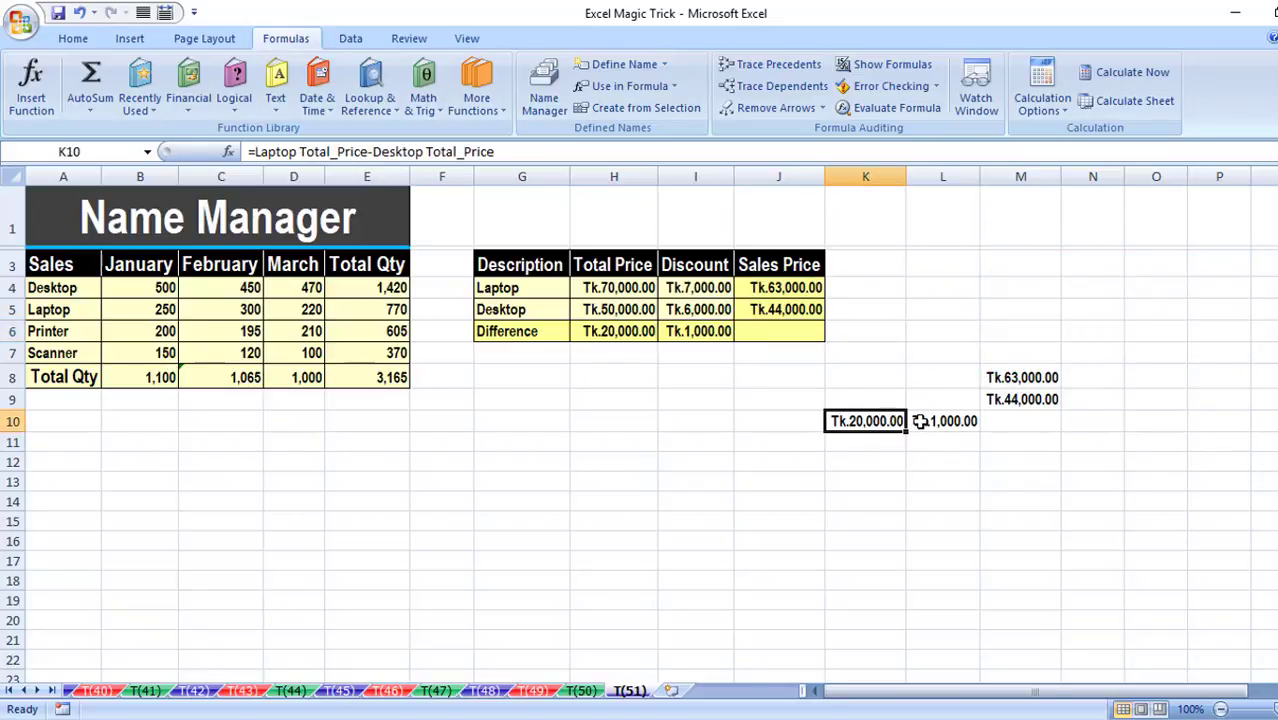
click(922, 420)
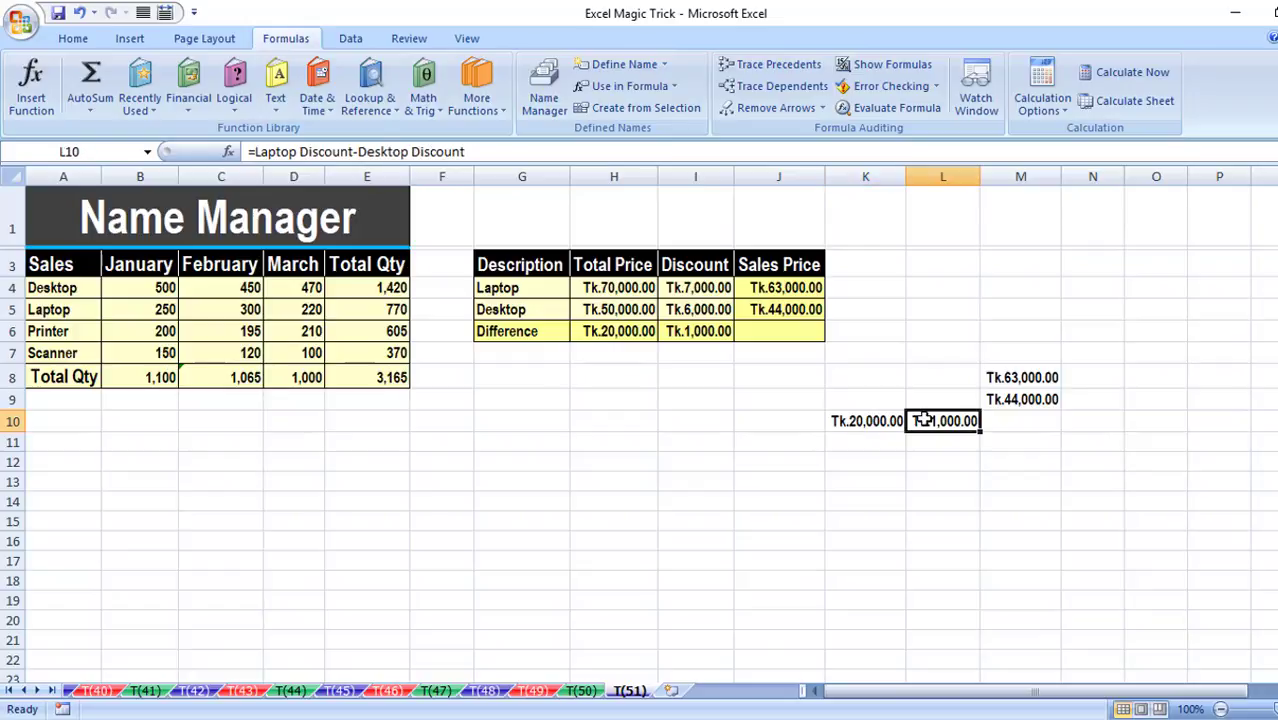
click(1028, 378)
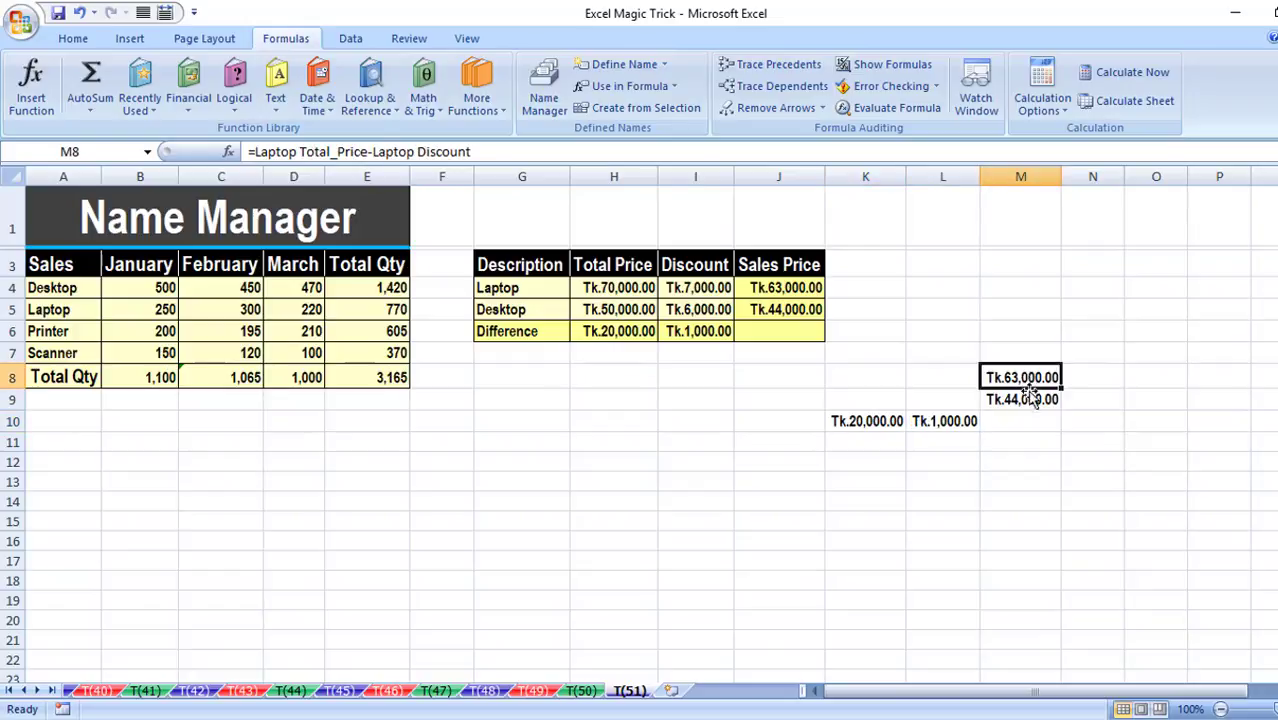
click(1030, 399)
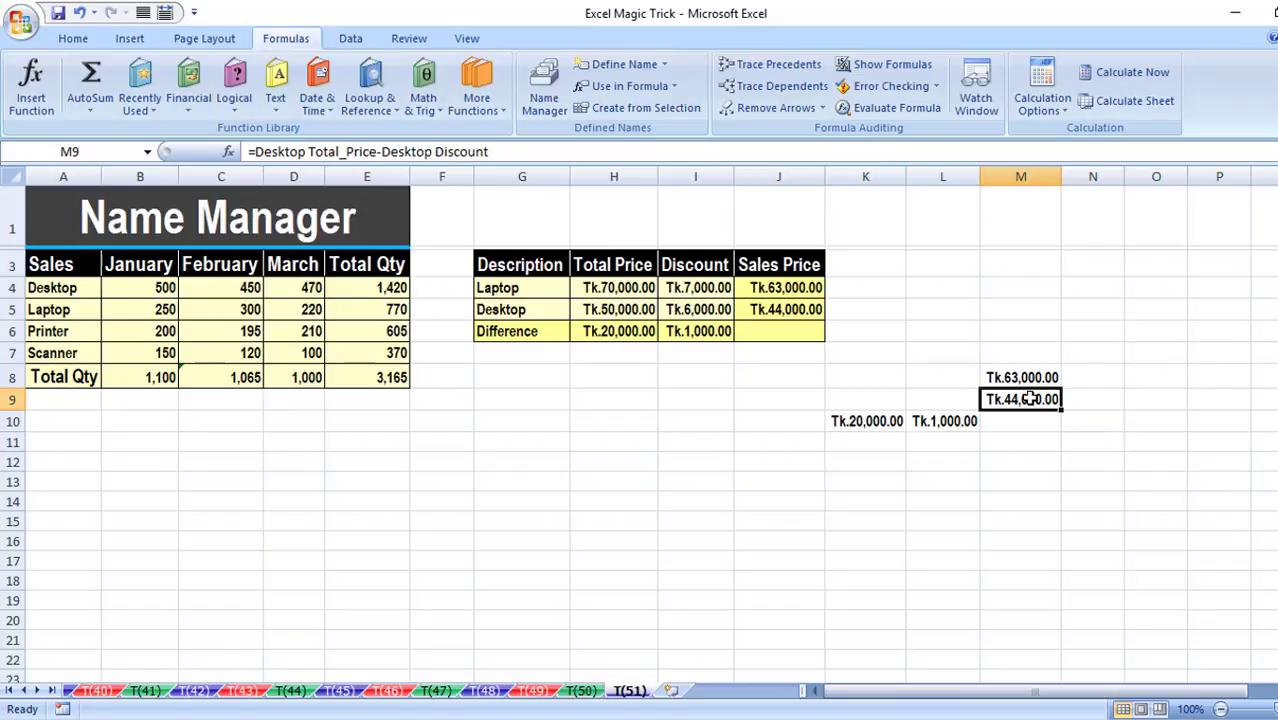
click(866, 421)
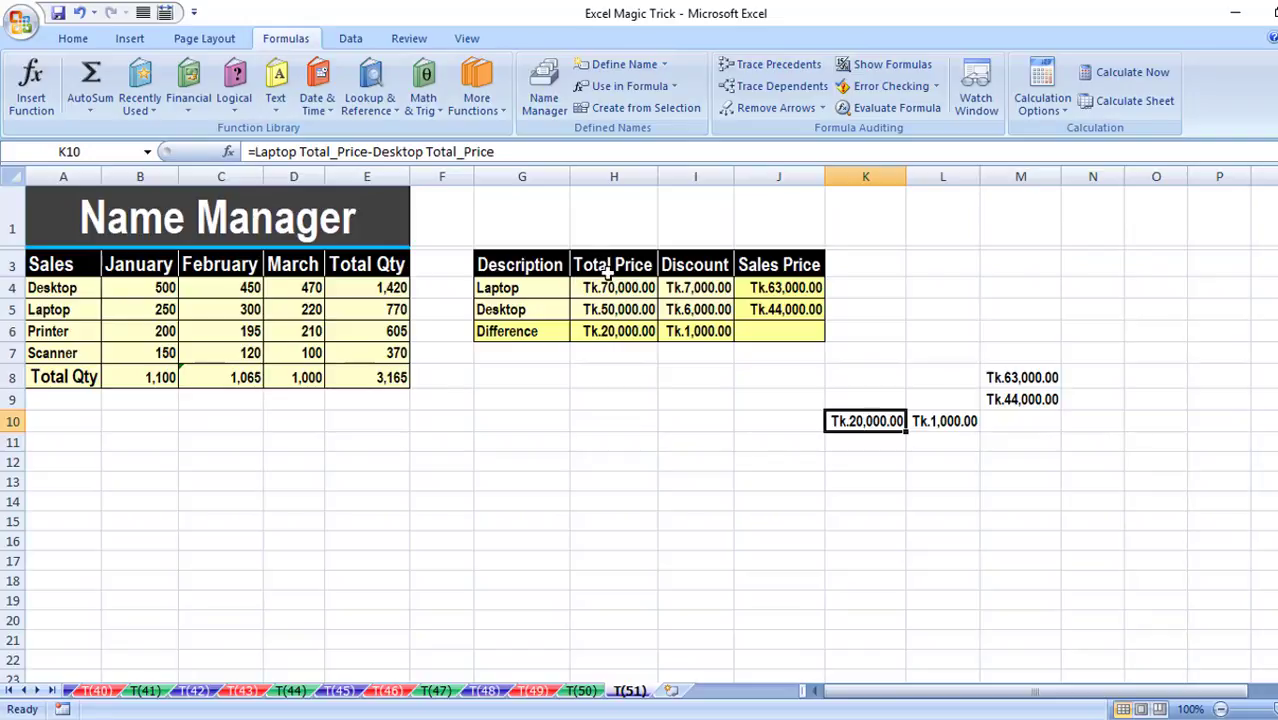
click(926, 421)
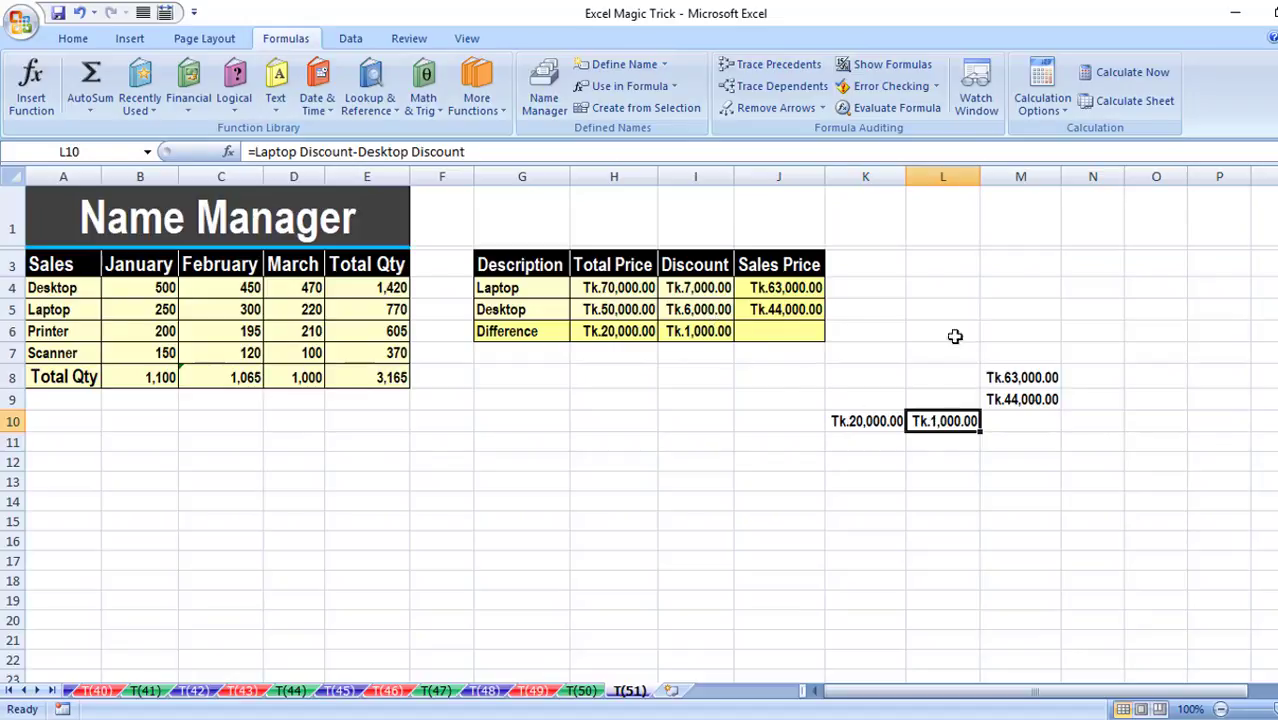
click(1017, 377)
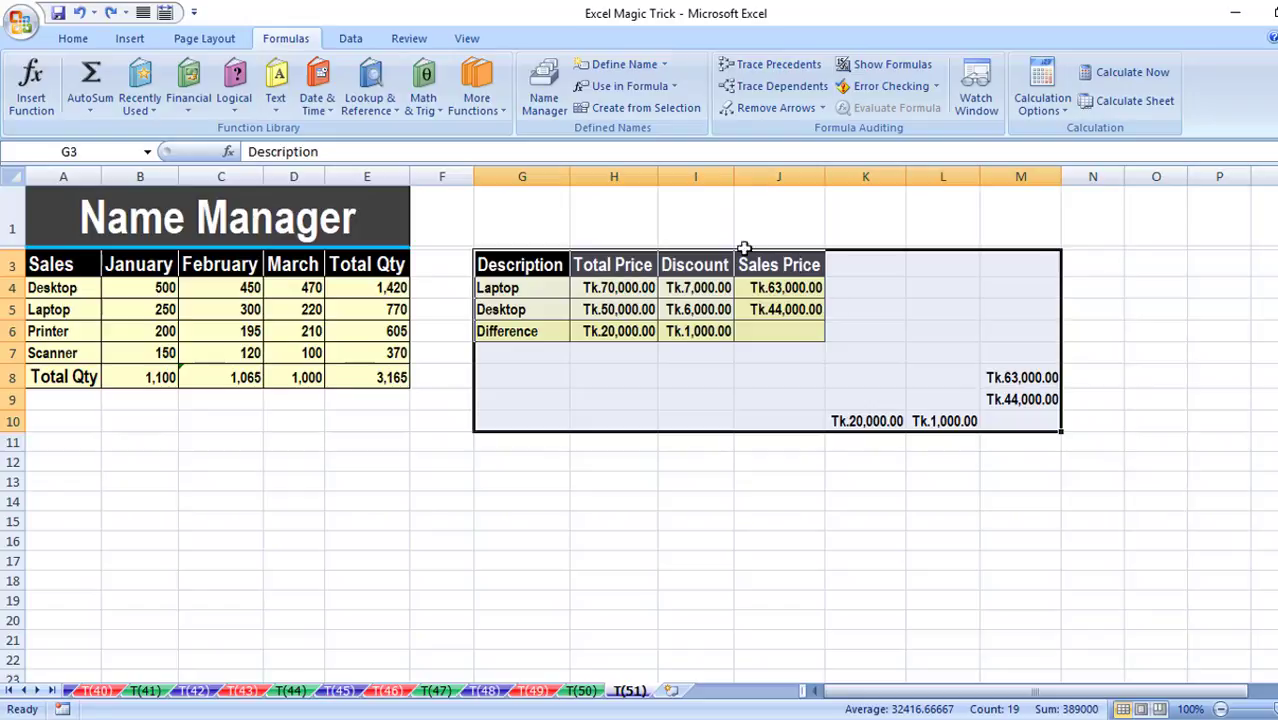
- Reapply the names with the Name order option set to Column row
click(664, 66)
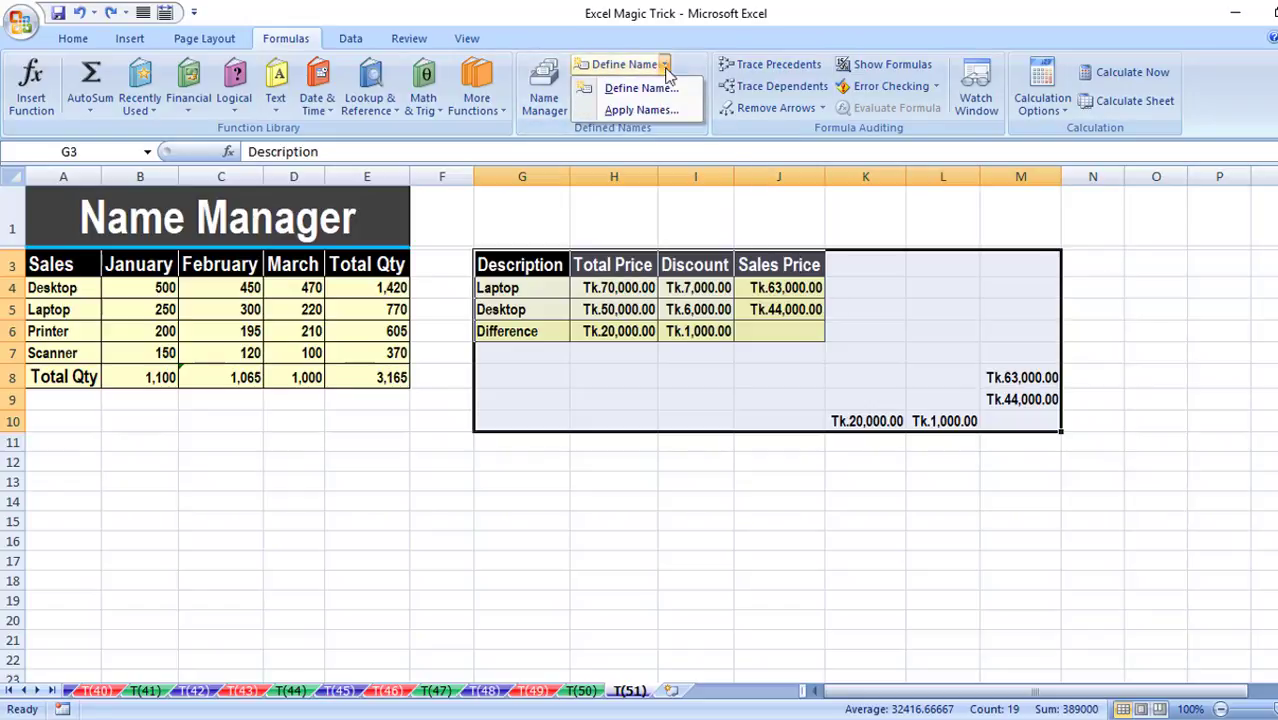
click(666, 112)
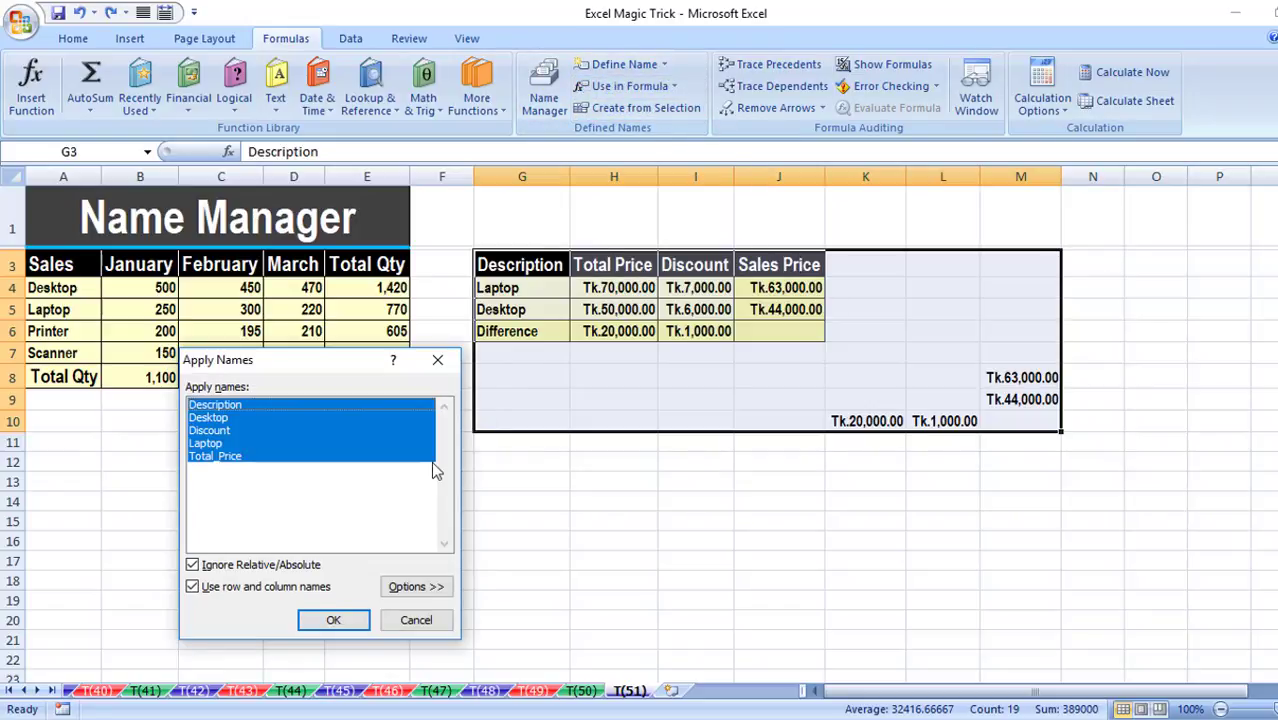
click(430, 590)
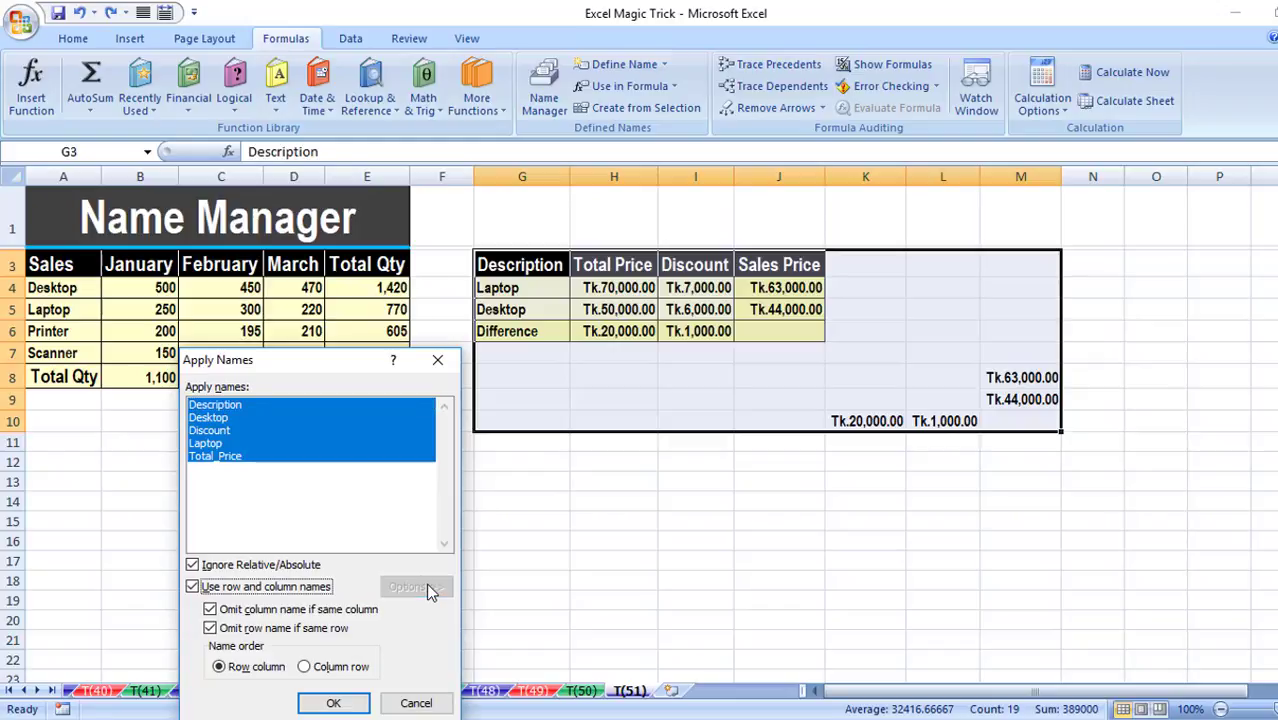
drag(321, 367, 316, 254)
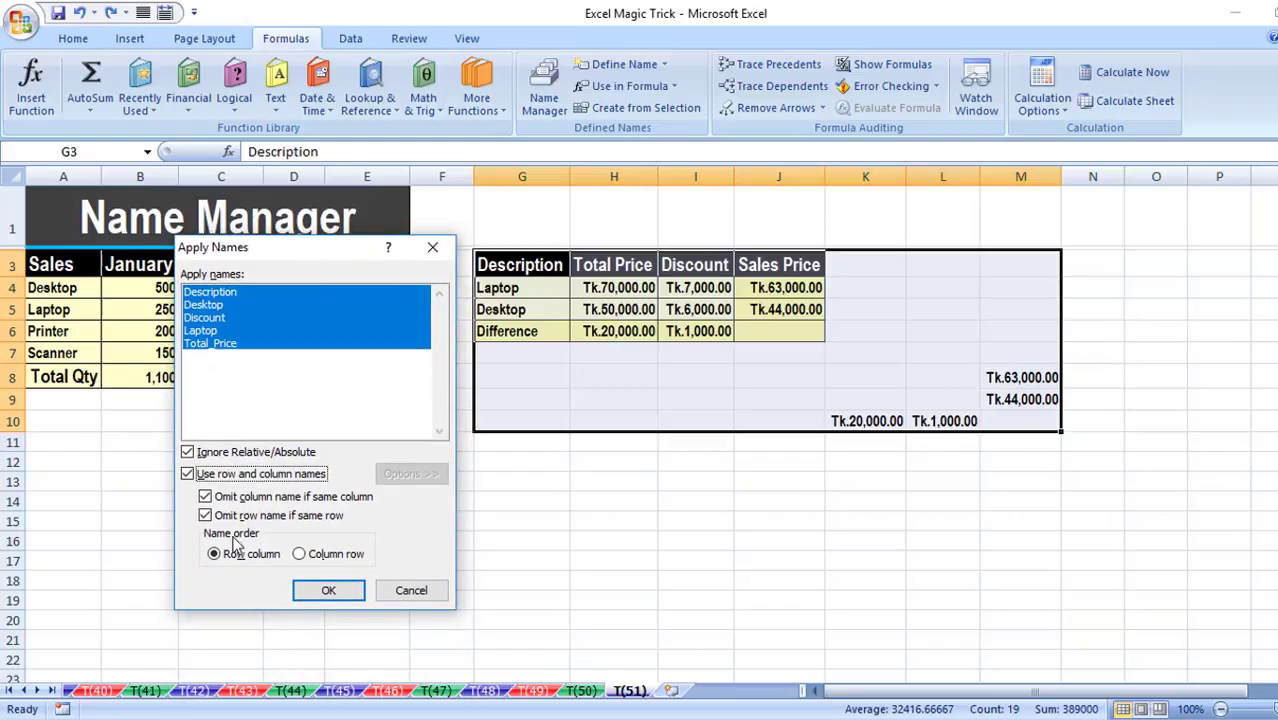
click(300, 556)
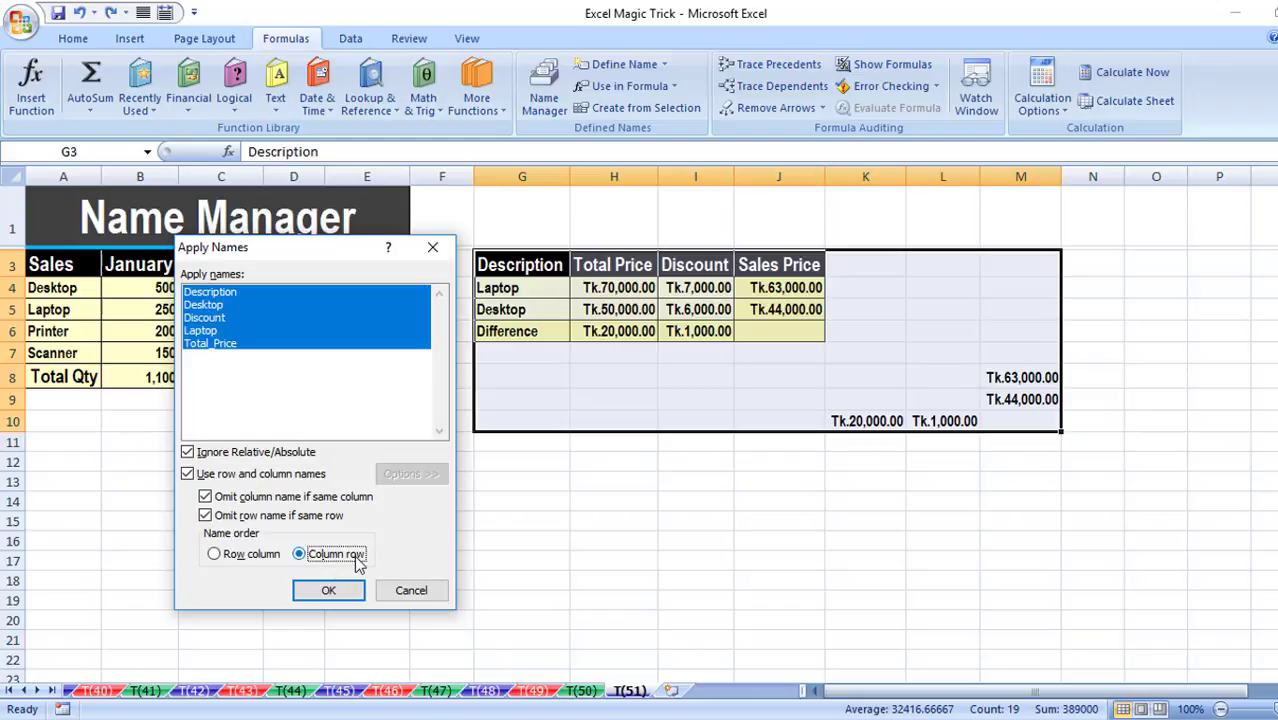
click(330, 592)
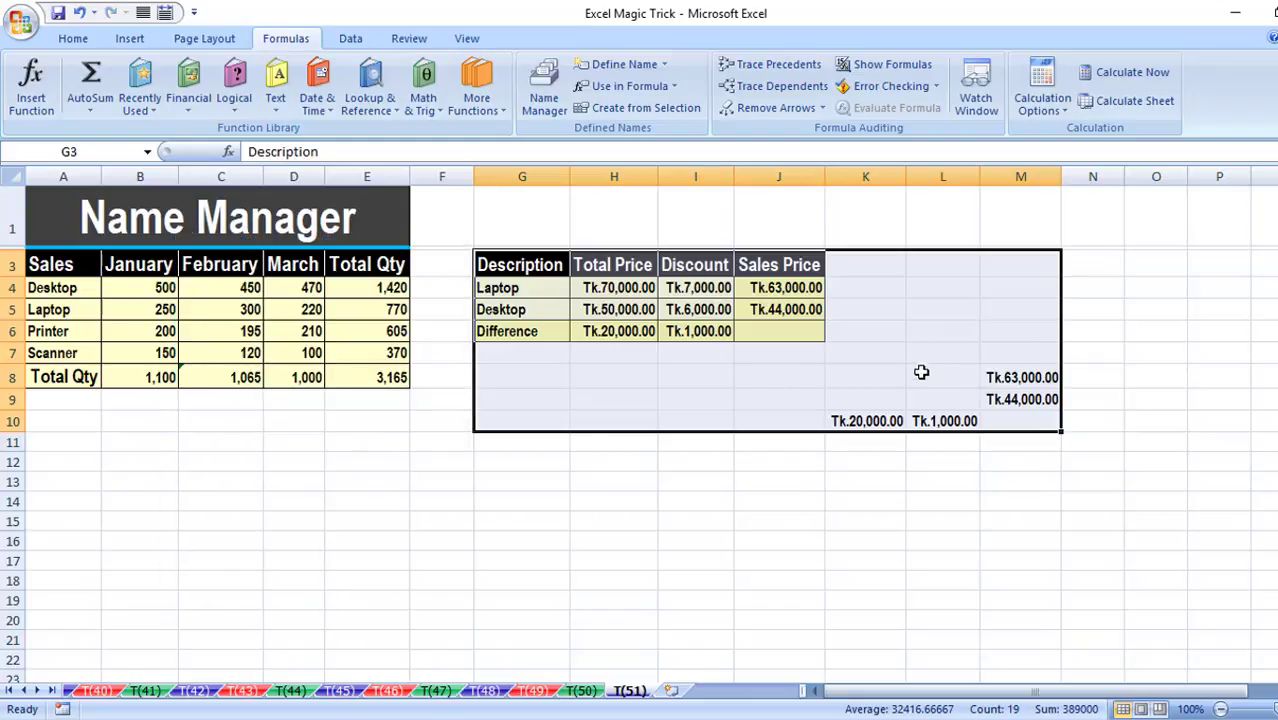
- Check the column-row name formulas in K10, L10 and M8
click(879, 420)
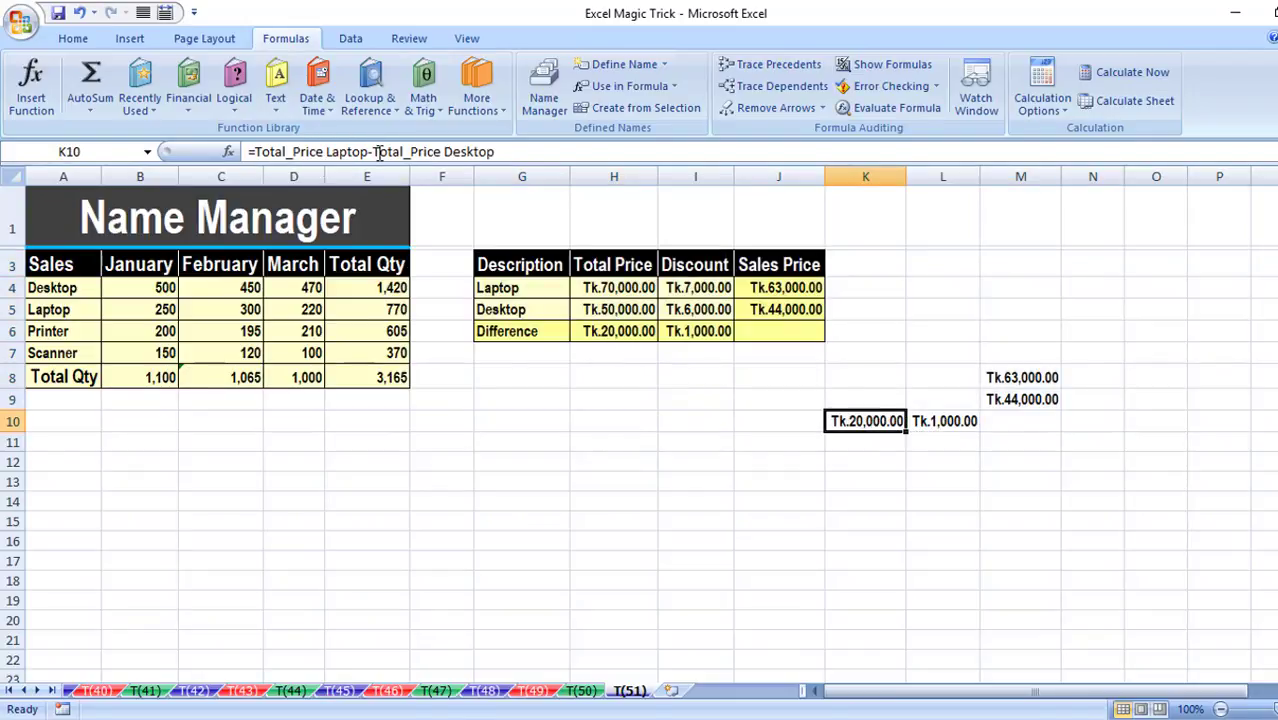
click(938, 421)
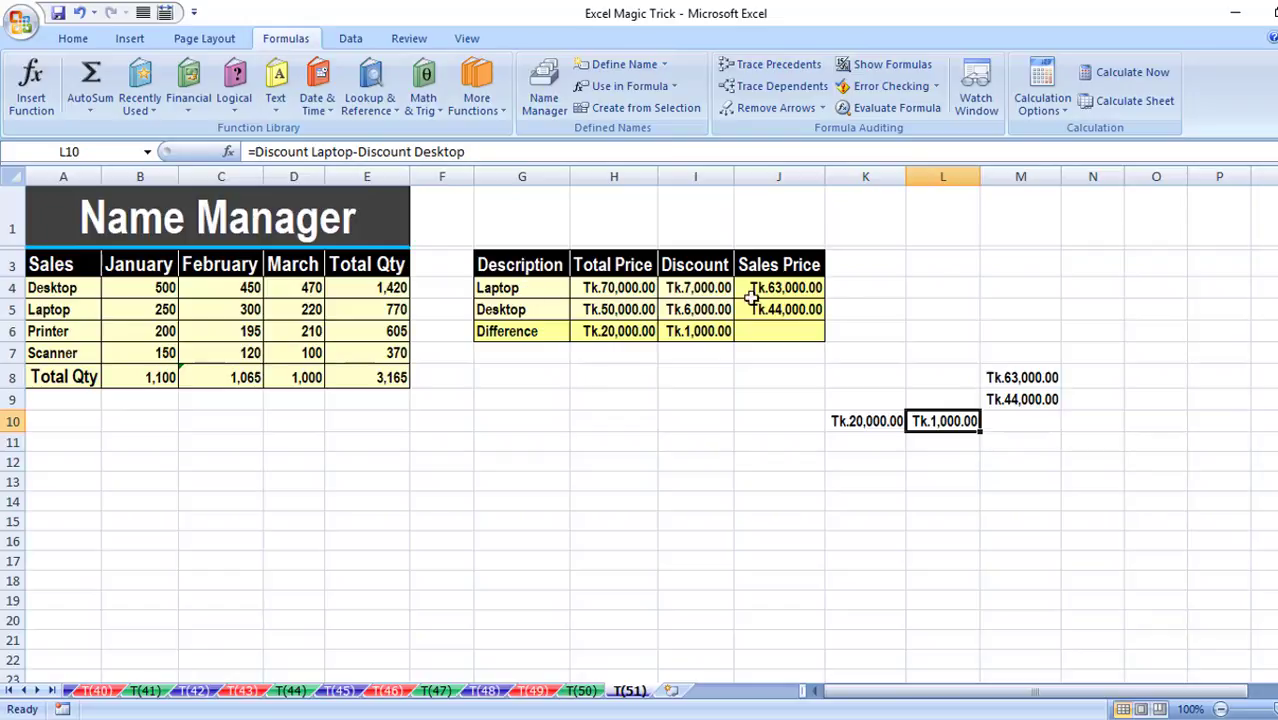
click(1024, 376)
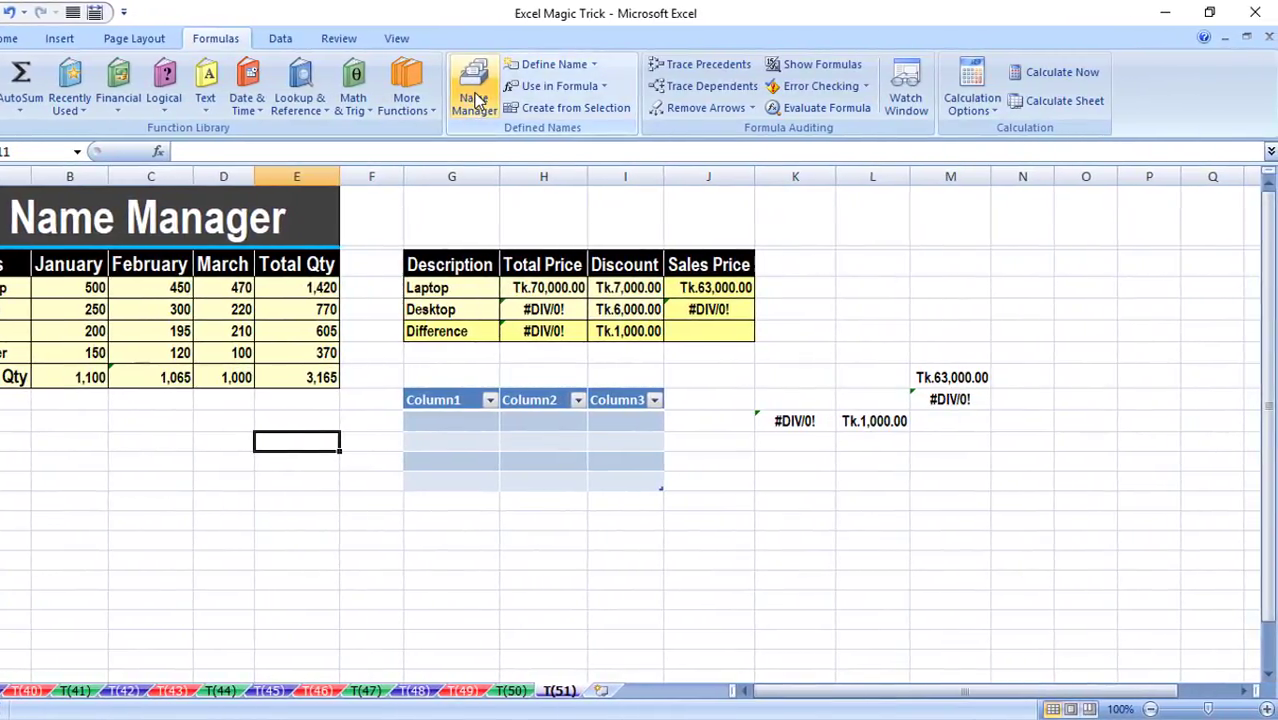
- Open the Name Manager listing seven names, move it up, and show its Filter choices
click(476, 98)
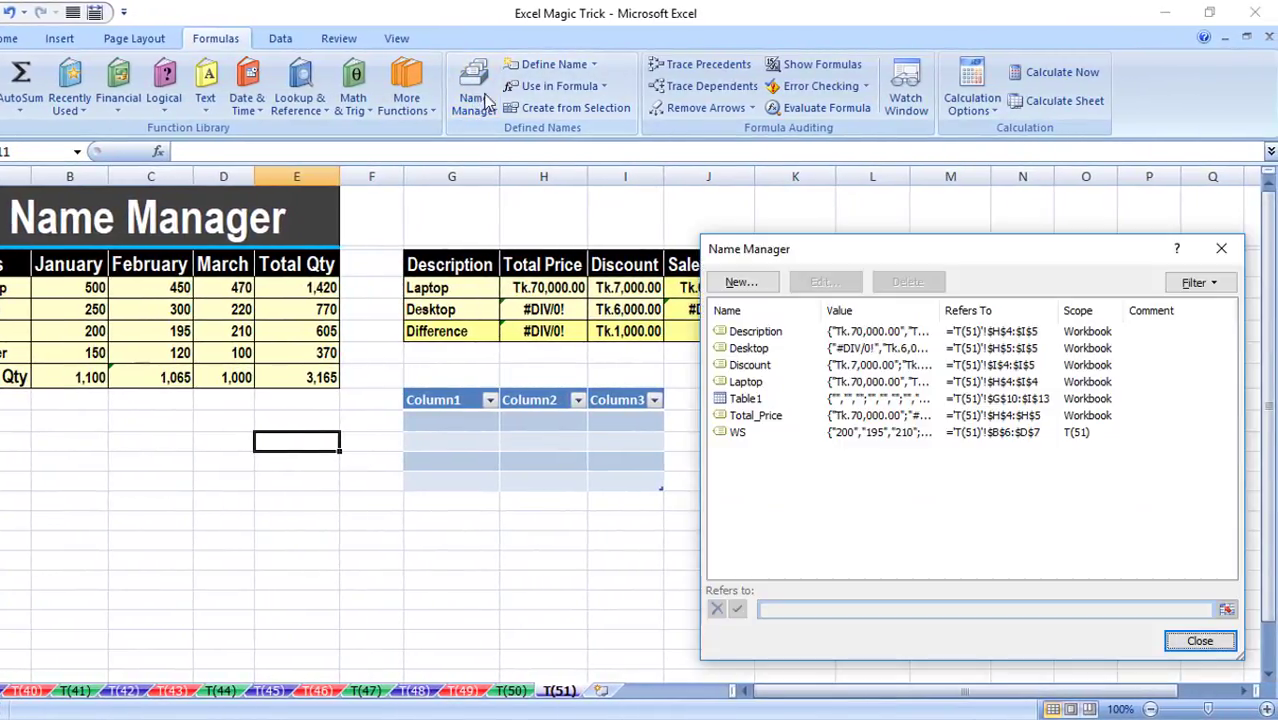
drag(810, 240, 784, 170)
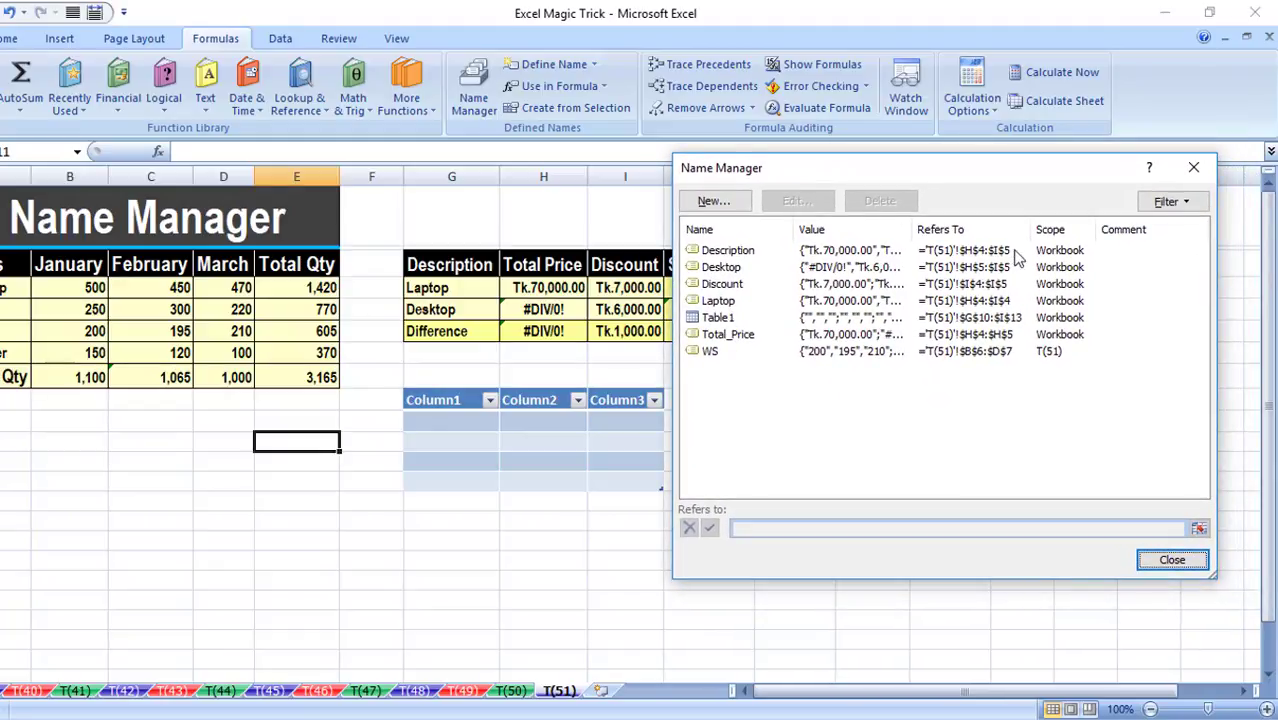
click(1189, 203)
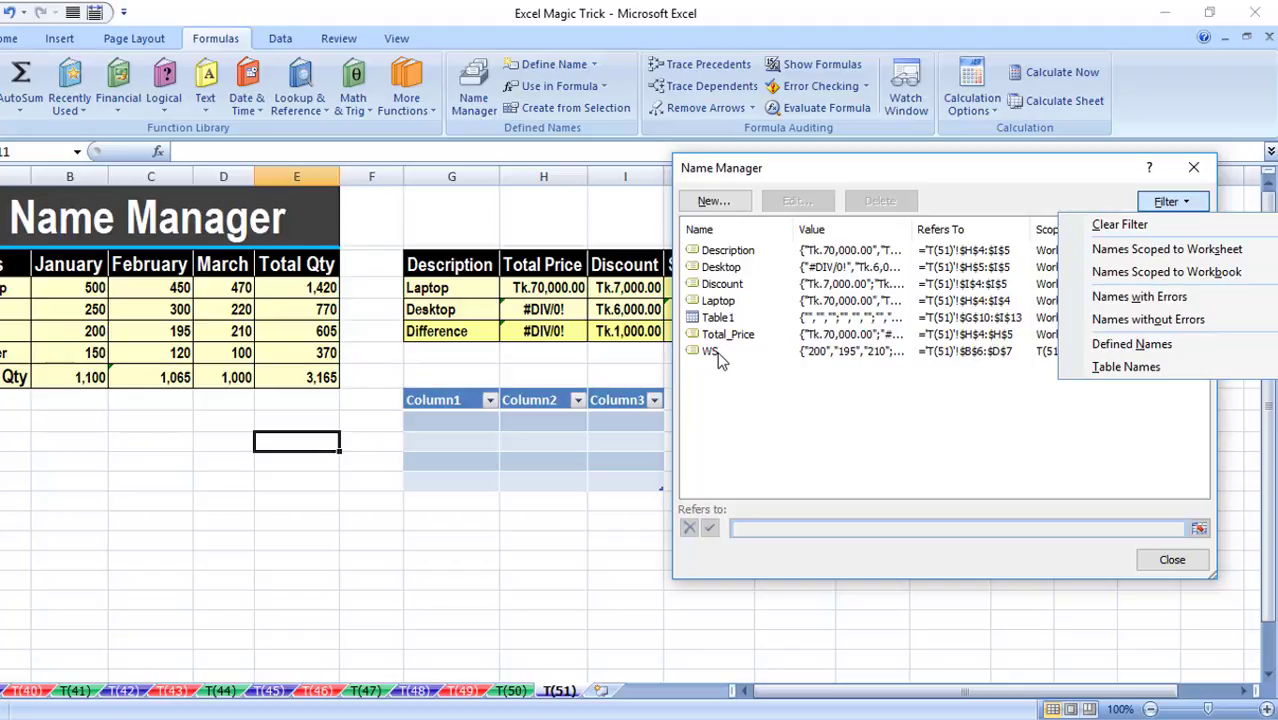
- Filter names scoped to worksheet, then scoped to workbook, then names with errors
click(1143, 252)
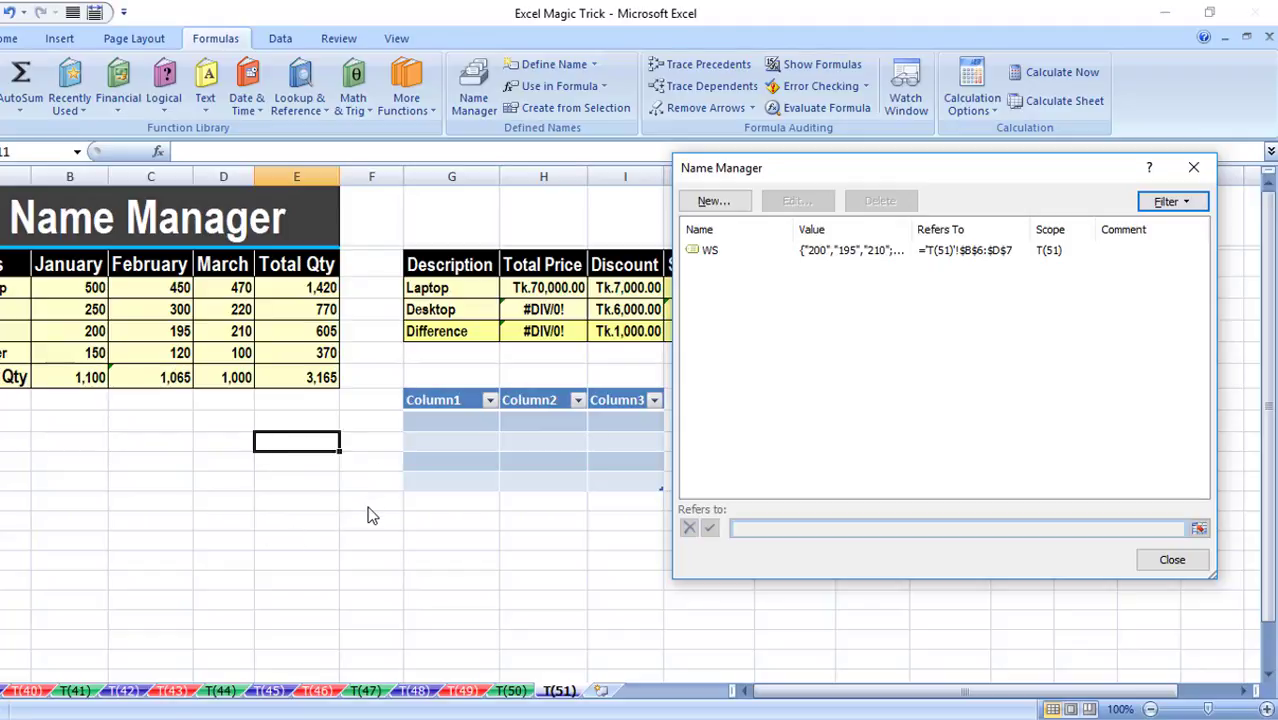
click(1185, 202)
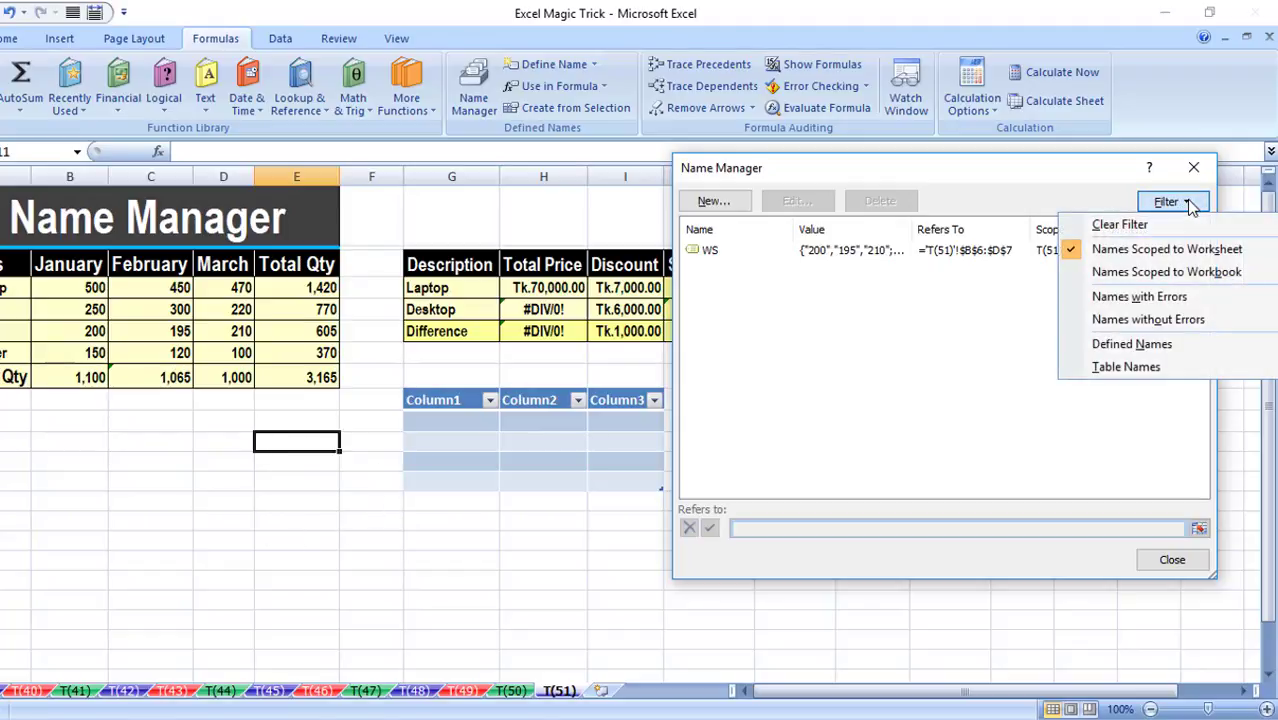
click(1188, 273)
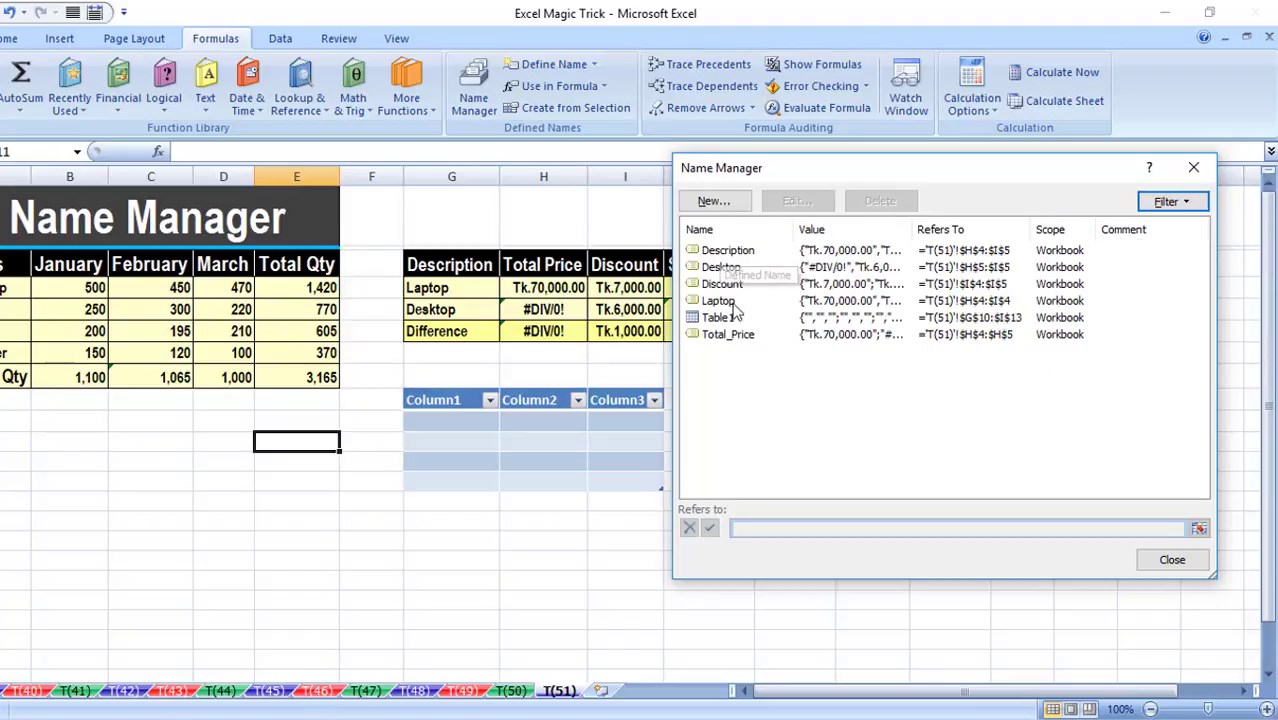
click(1190, 204)
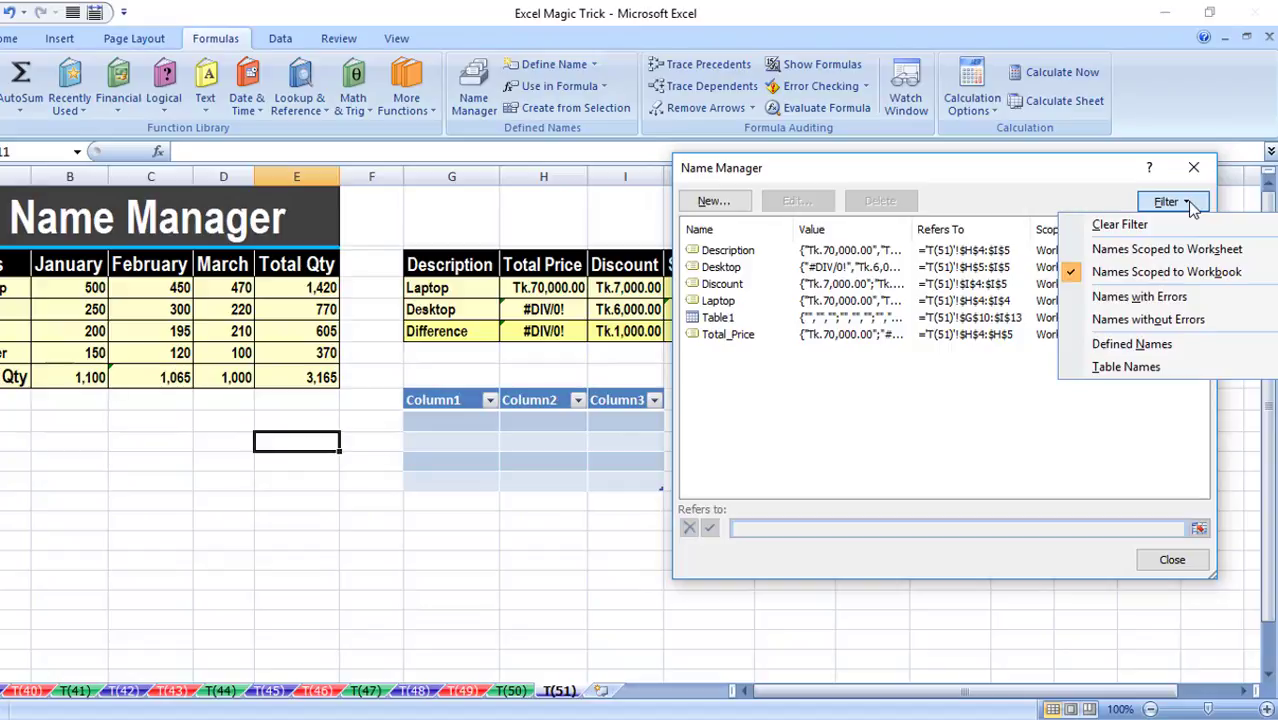
click(1189, 297)
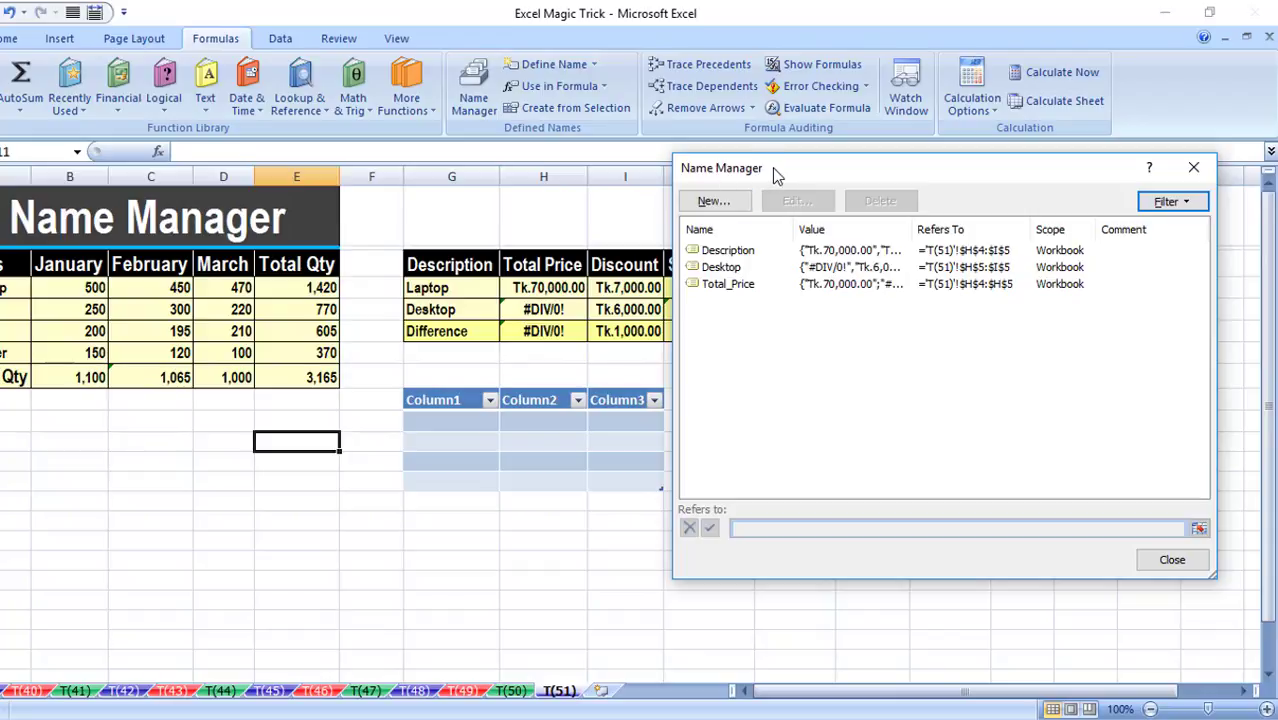
- Reposition and resize the Name Manager window to reveal columns I–J
drag(778, 175, 656, 127)
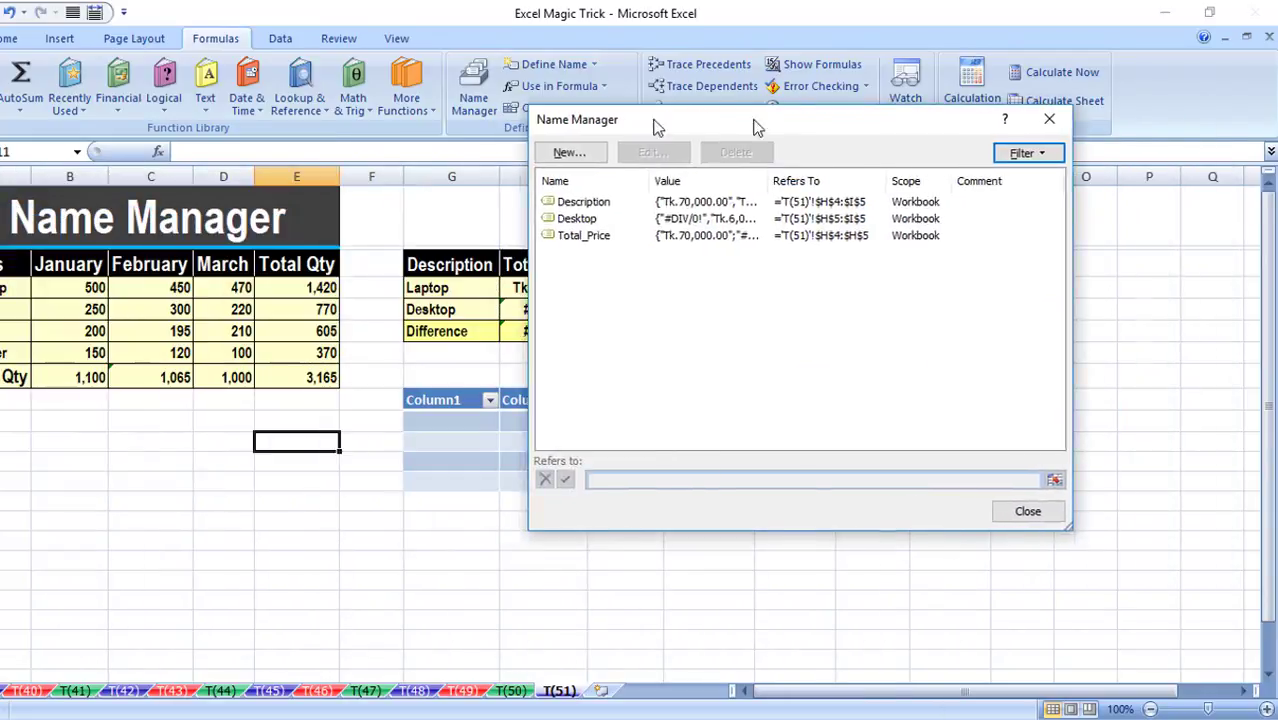
drag(656, 127, 755, 145)
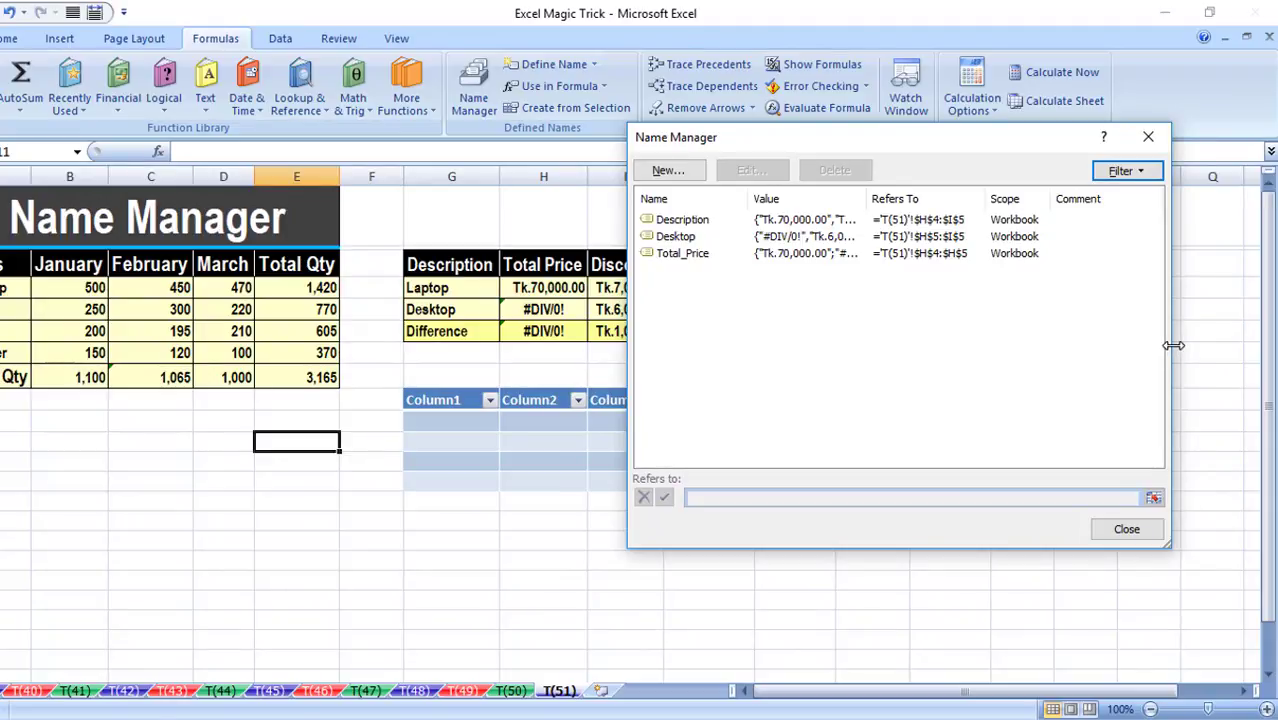
drag(1173, 345, 1071, 345)
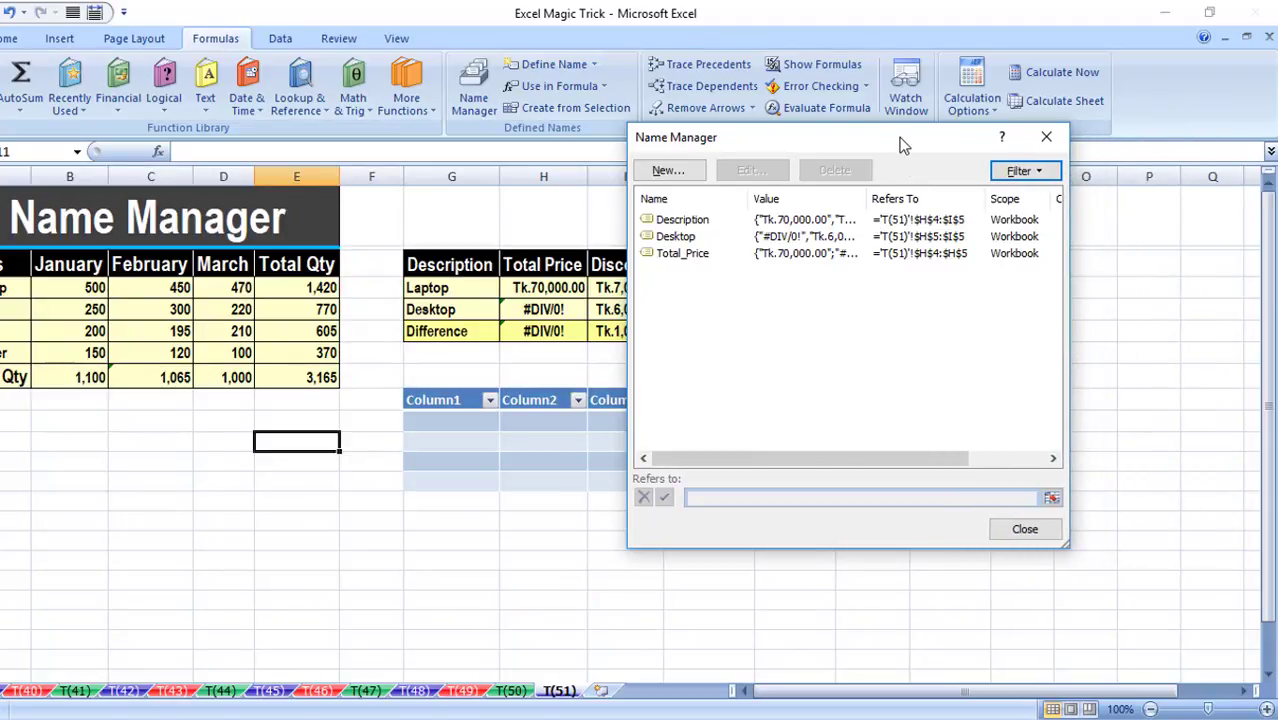
drag(903, 145, 1065, 203)
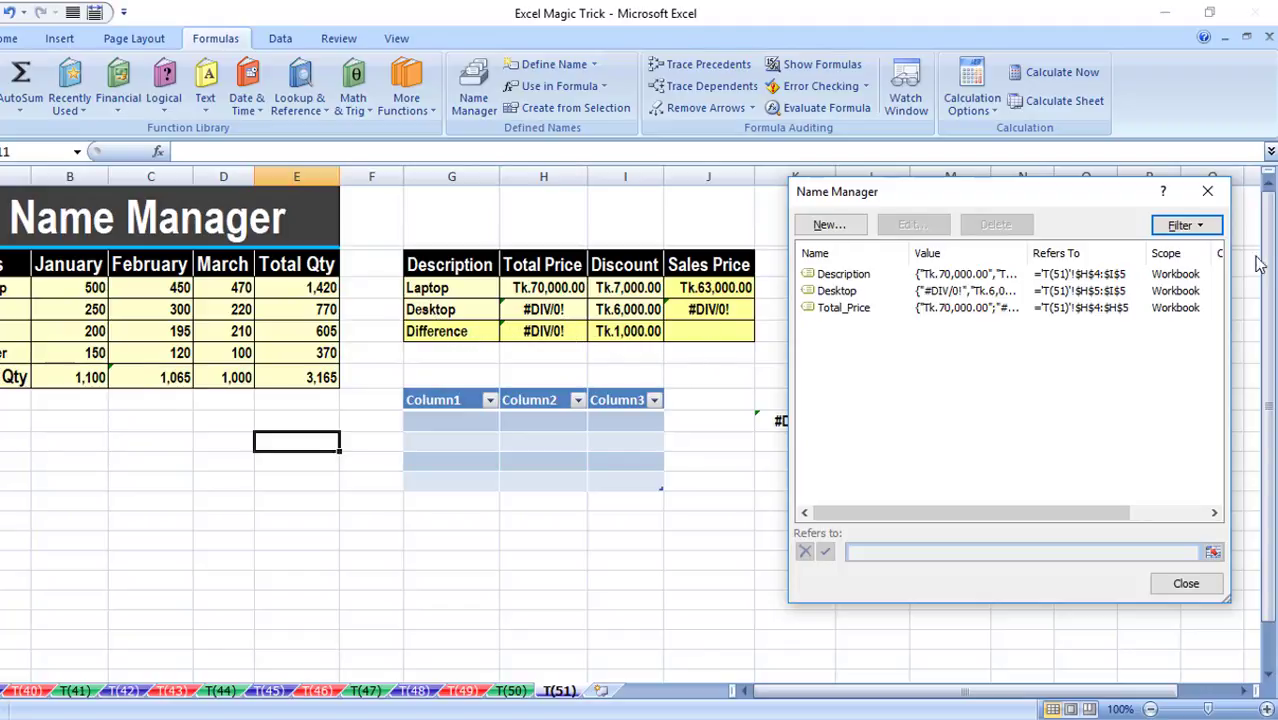
- Filter to names without errors, then to defined names only, leaving Discount and Laptop
click(1200, 227)
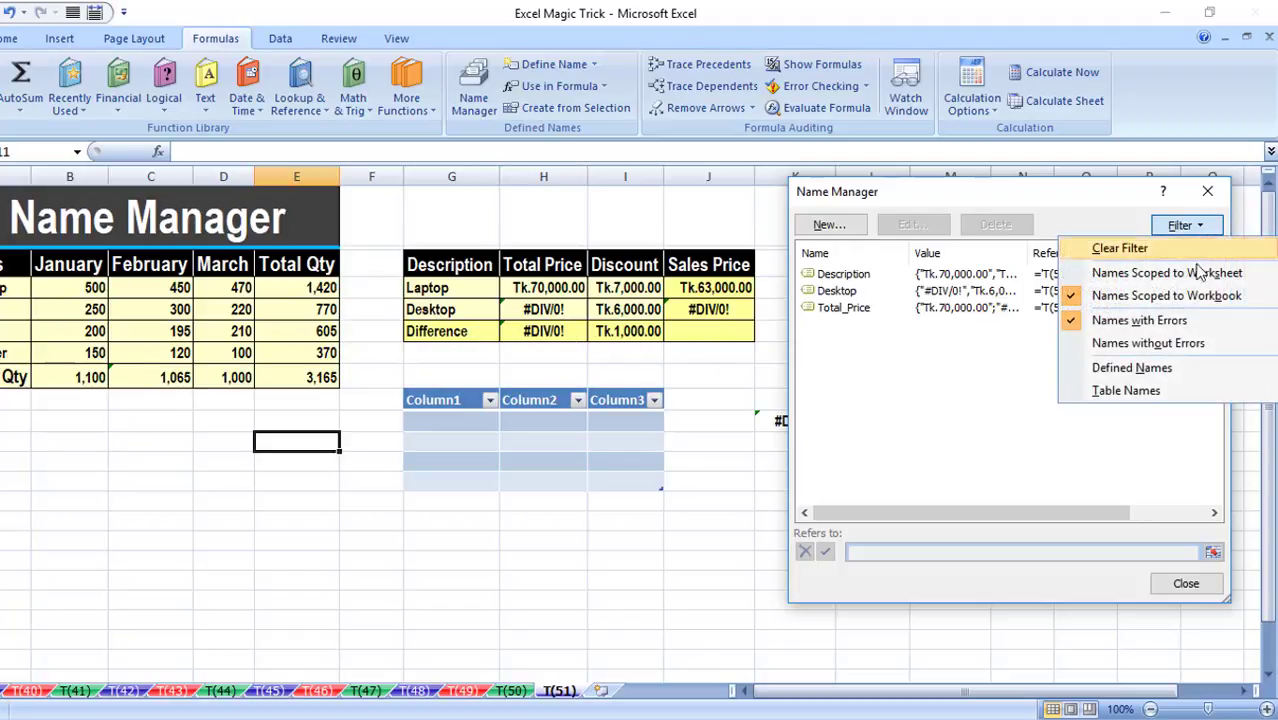
click(1147, 343)
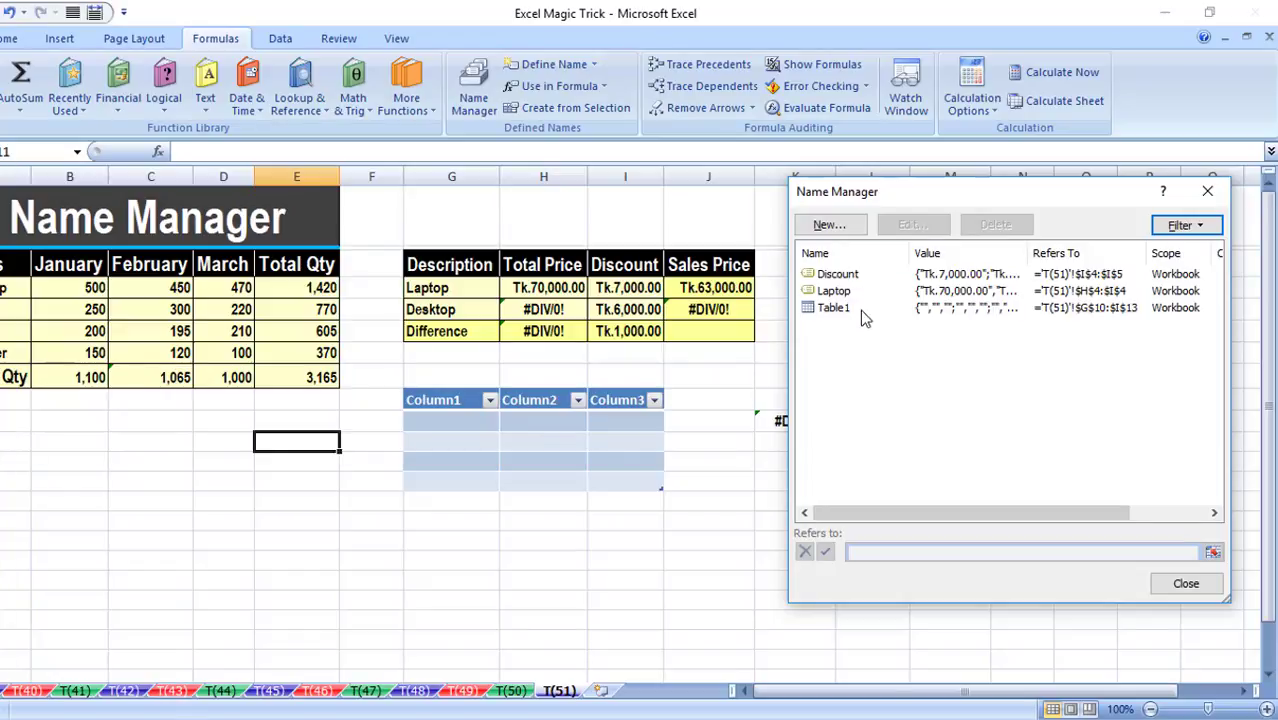
click(1207, 228)
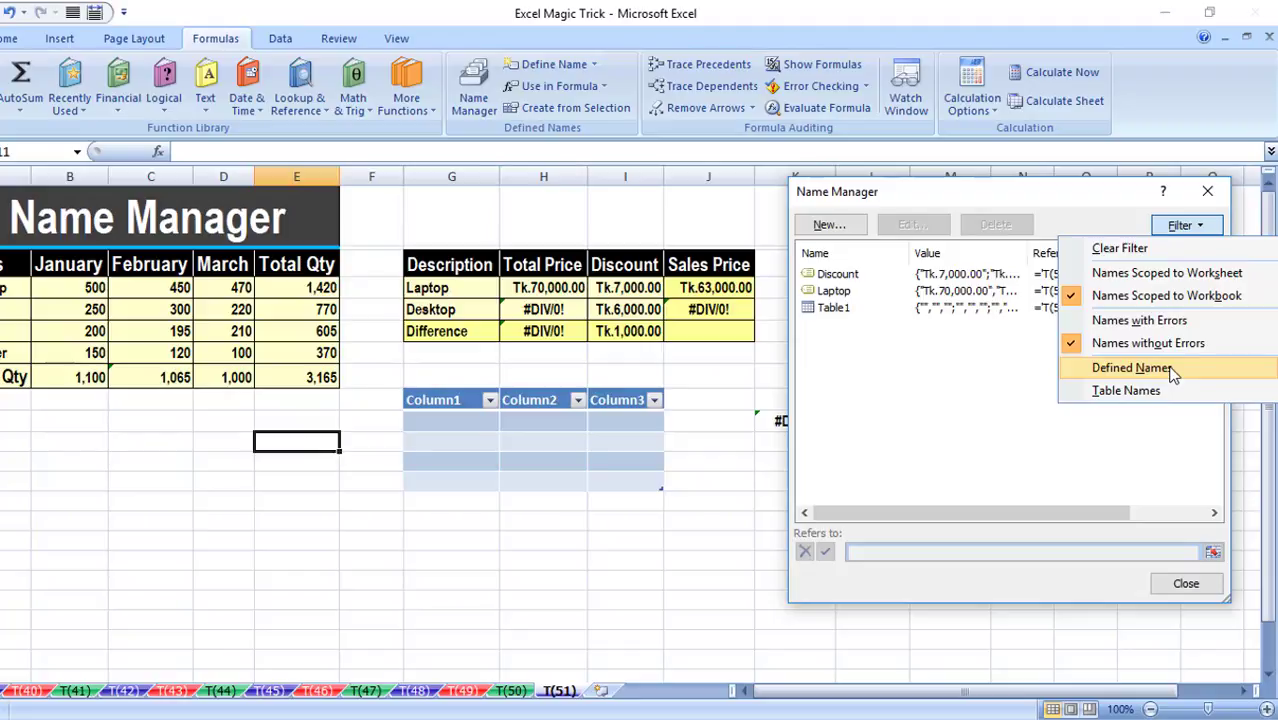
click(1130, 368)
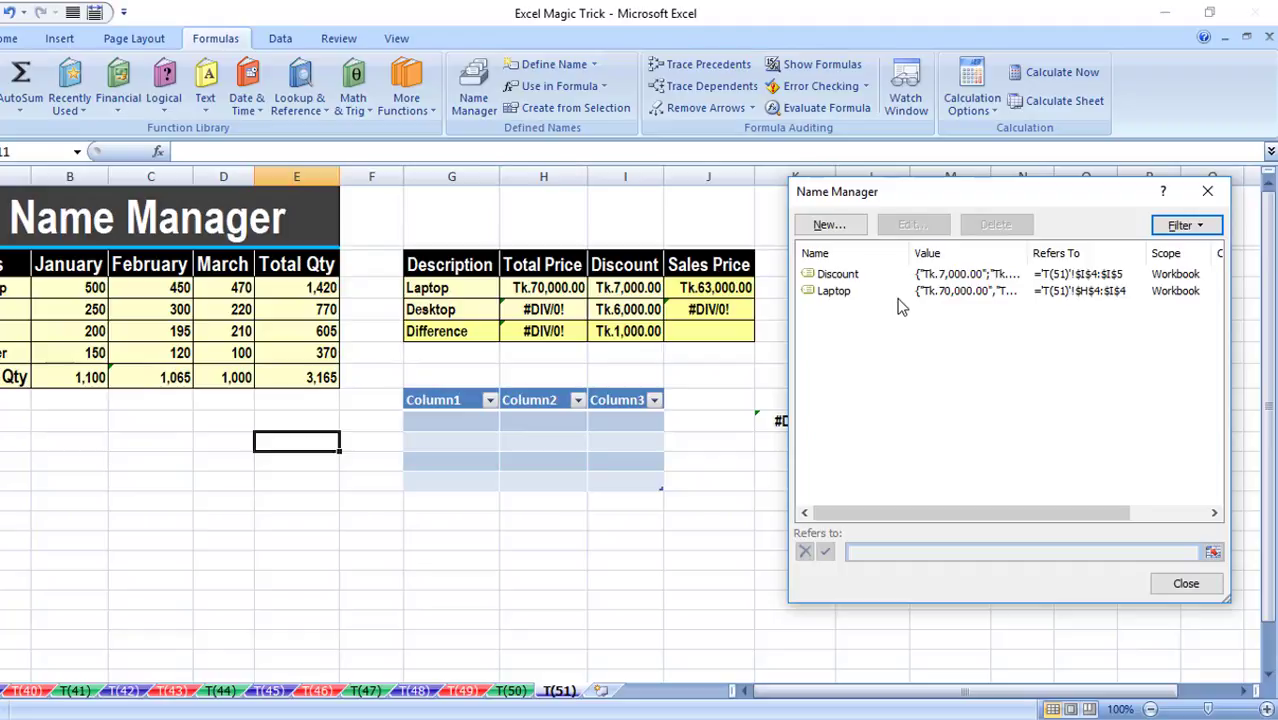
- Show only Table Names (Table1), then clear the filter and close the Name Manager
click(1200, 227)
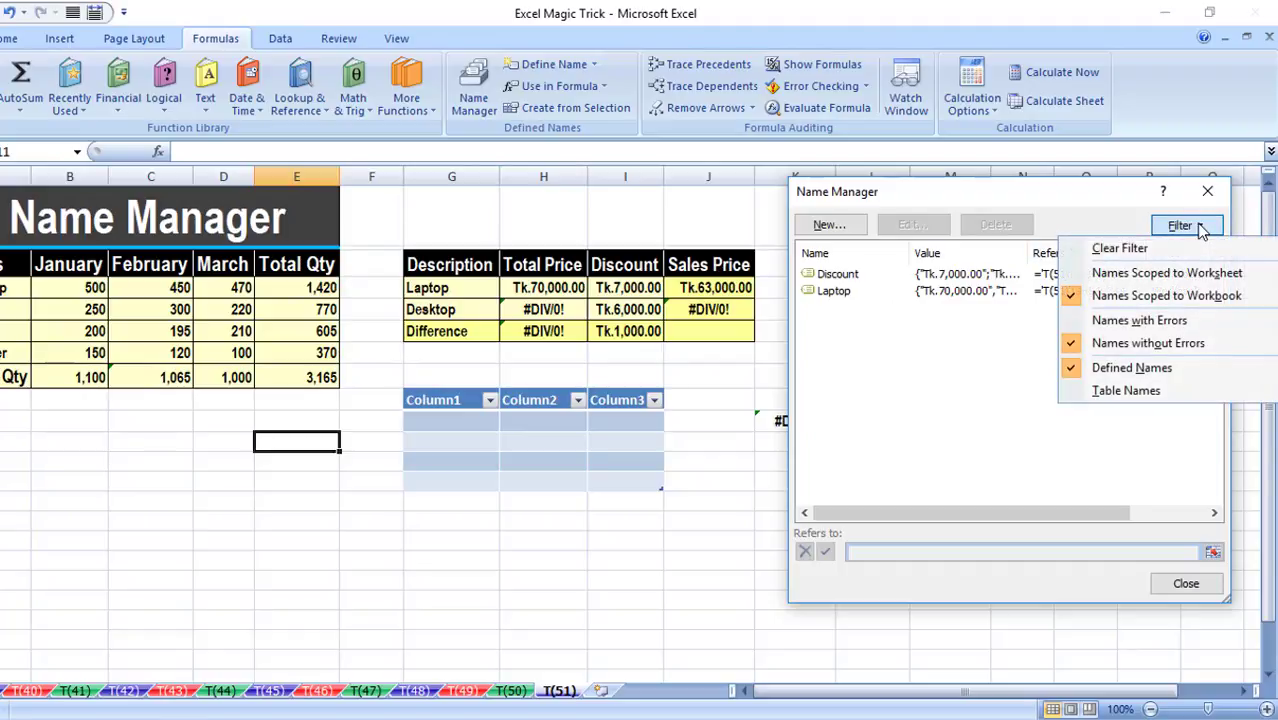
click(1126, 391)
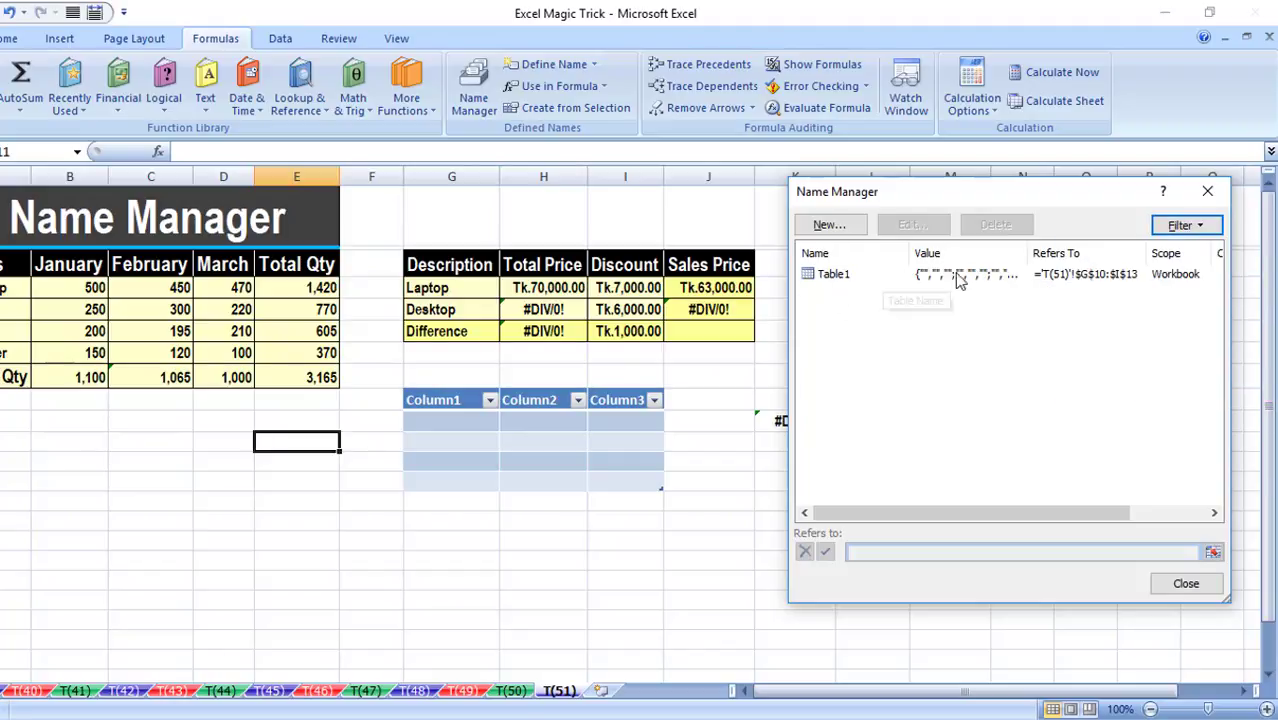
click(1206, 229)
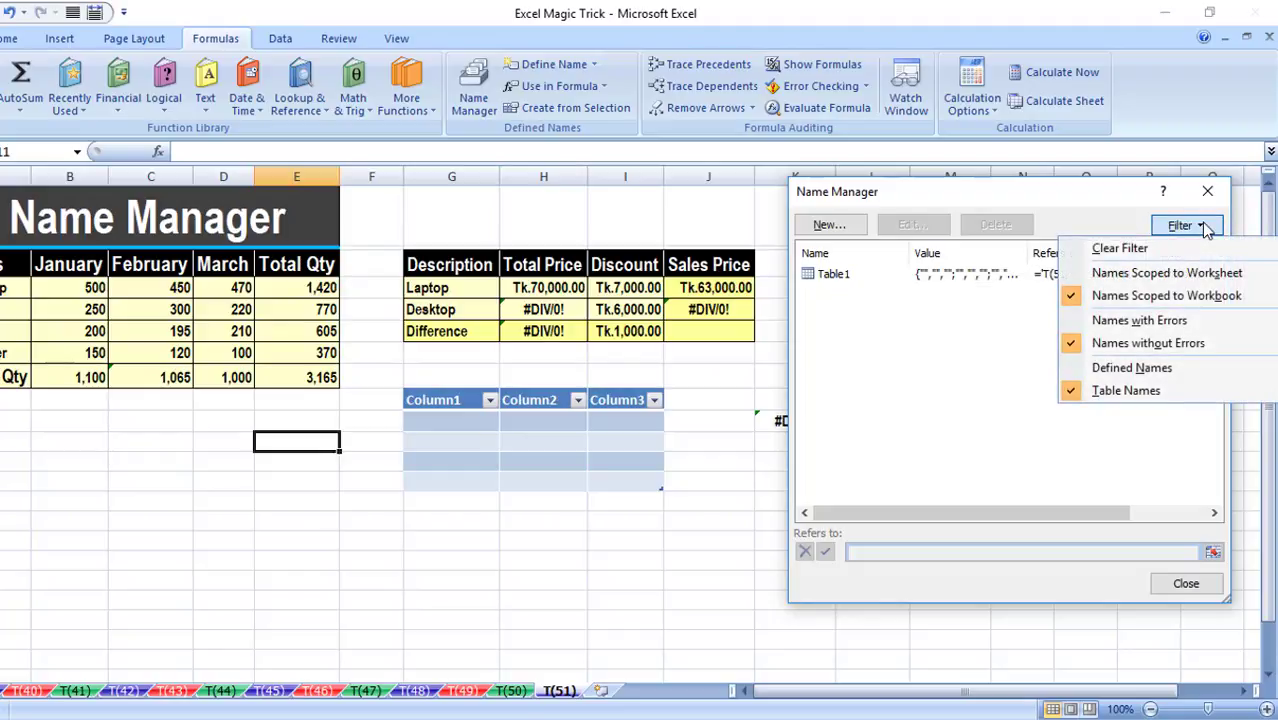
click(1143, 249)
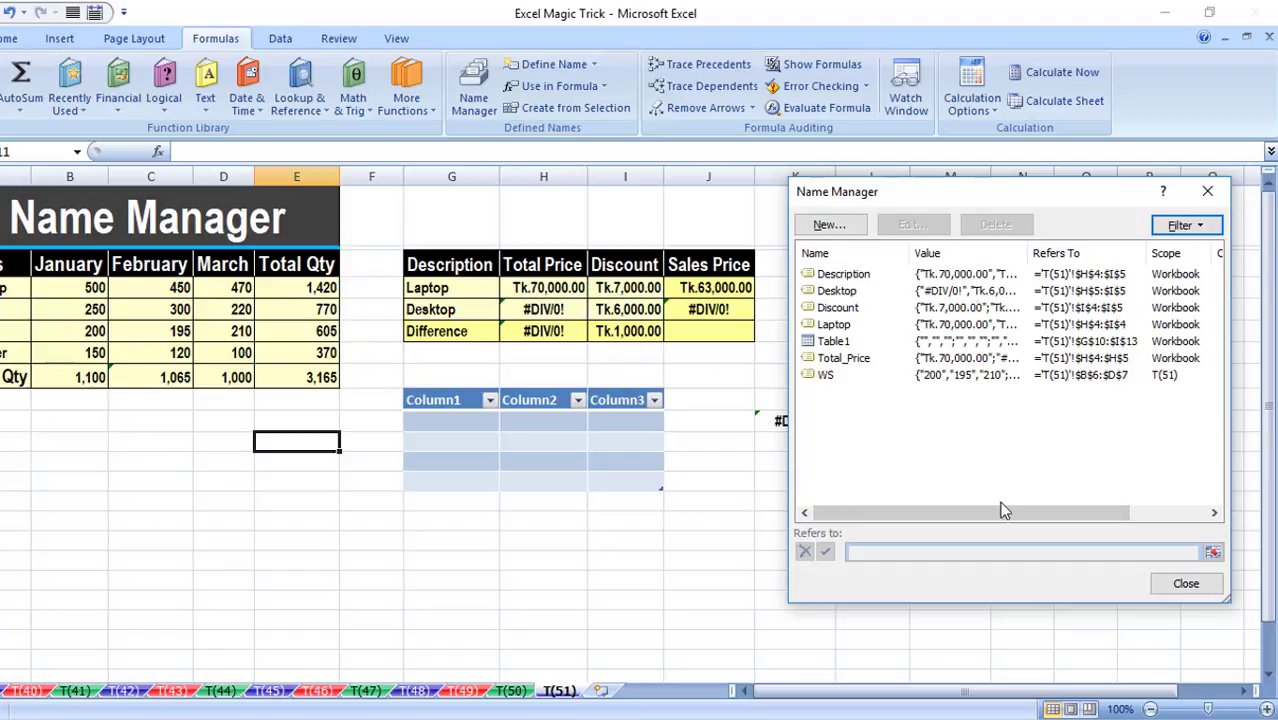
click(1183, 586)
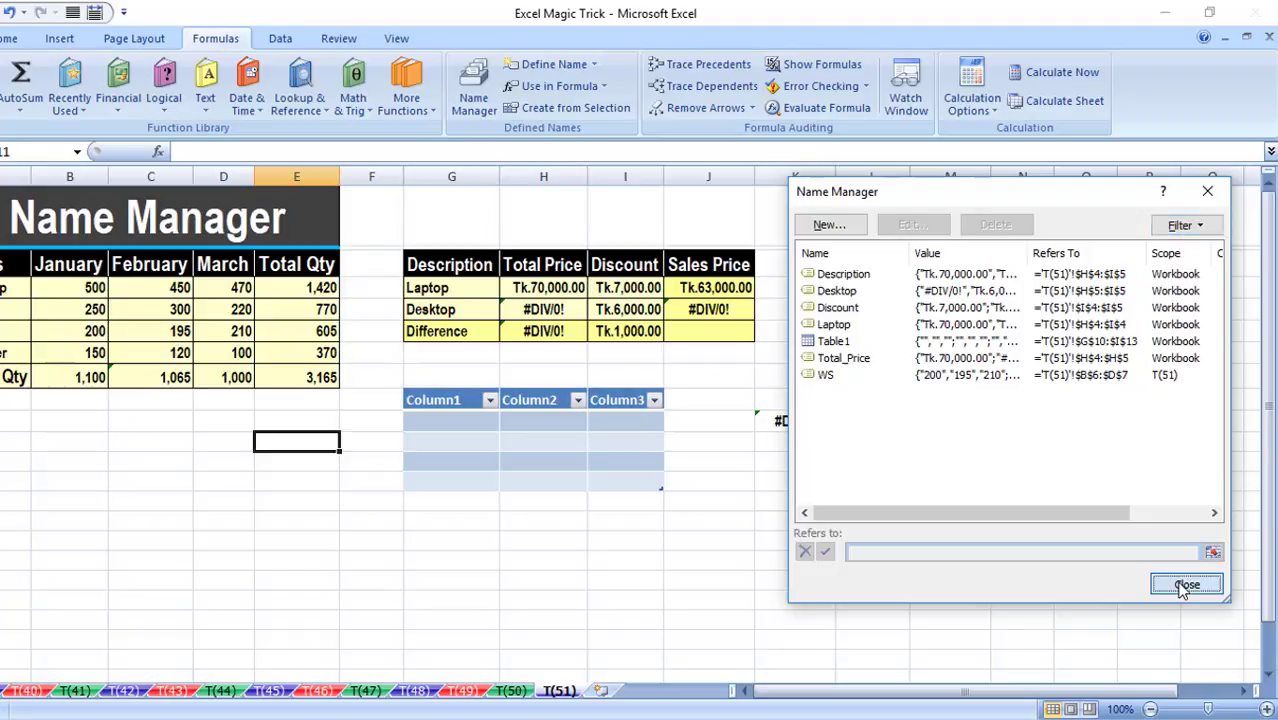